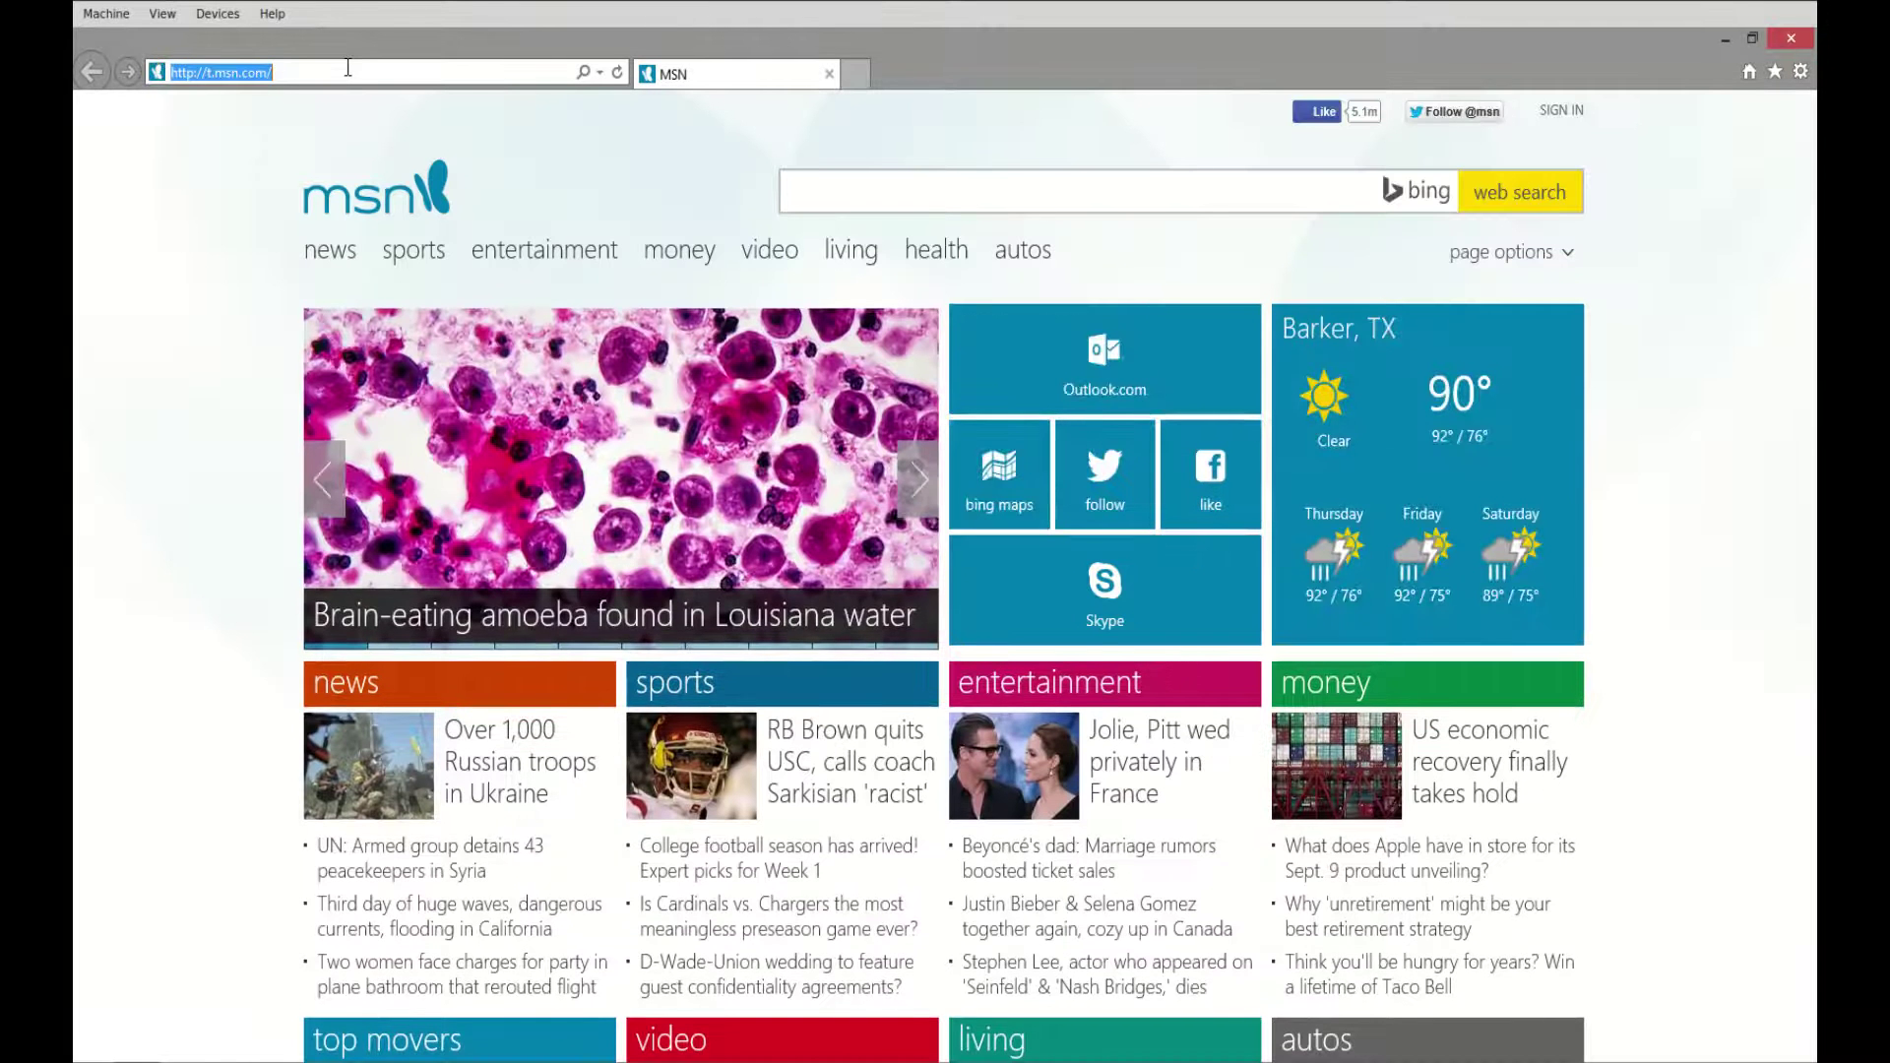
{"action": "type", "text": "www."}
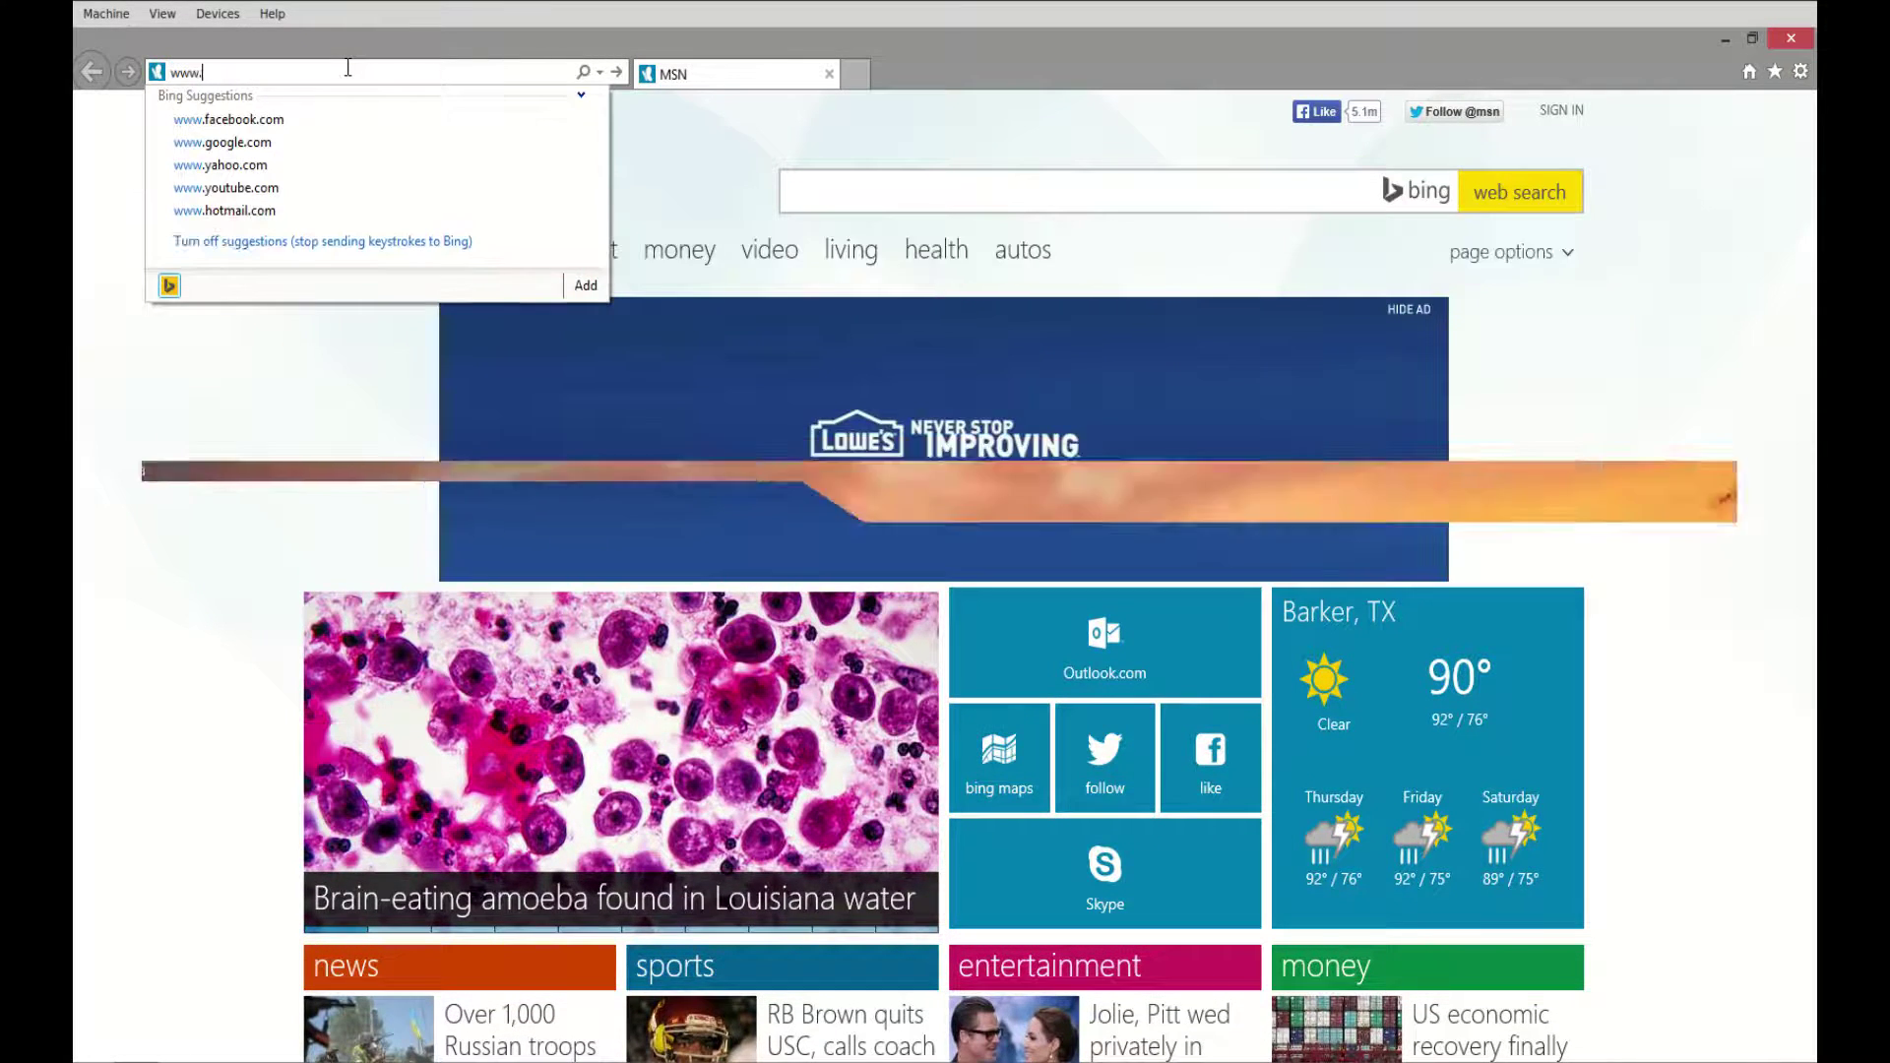
{"action": "type", "text": "tweecer.com/"}
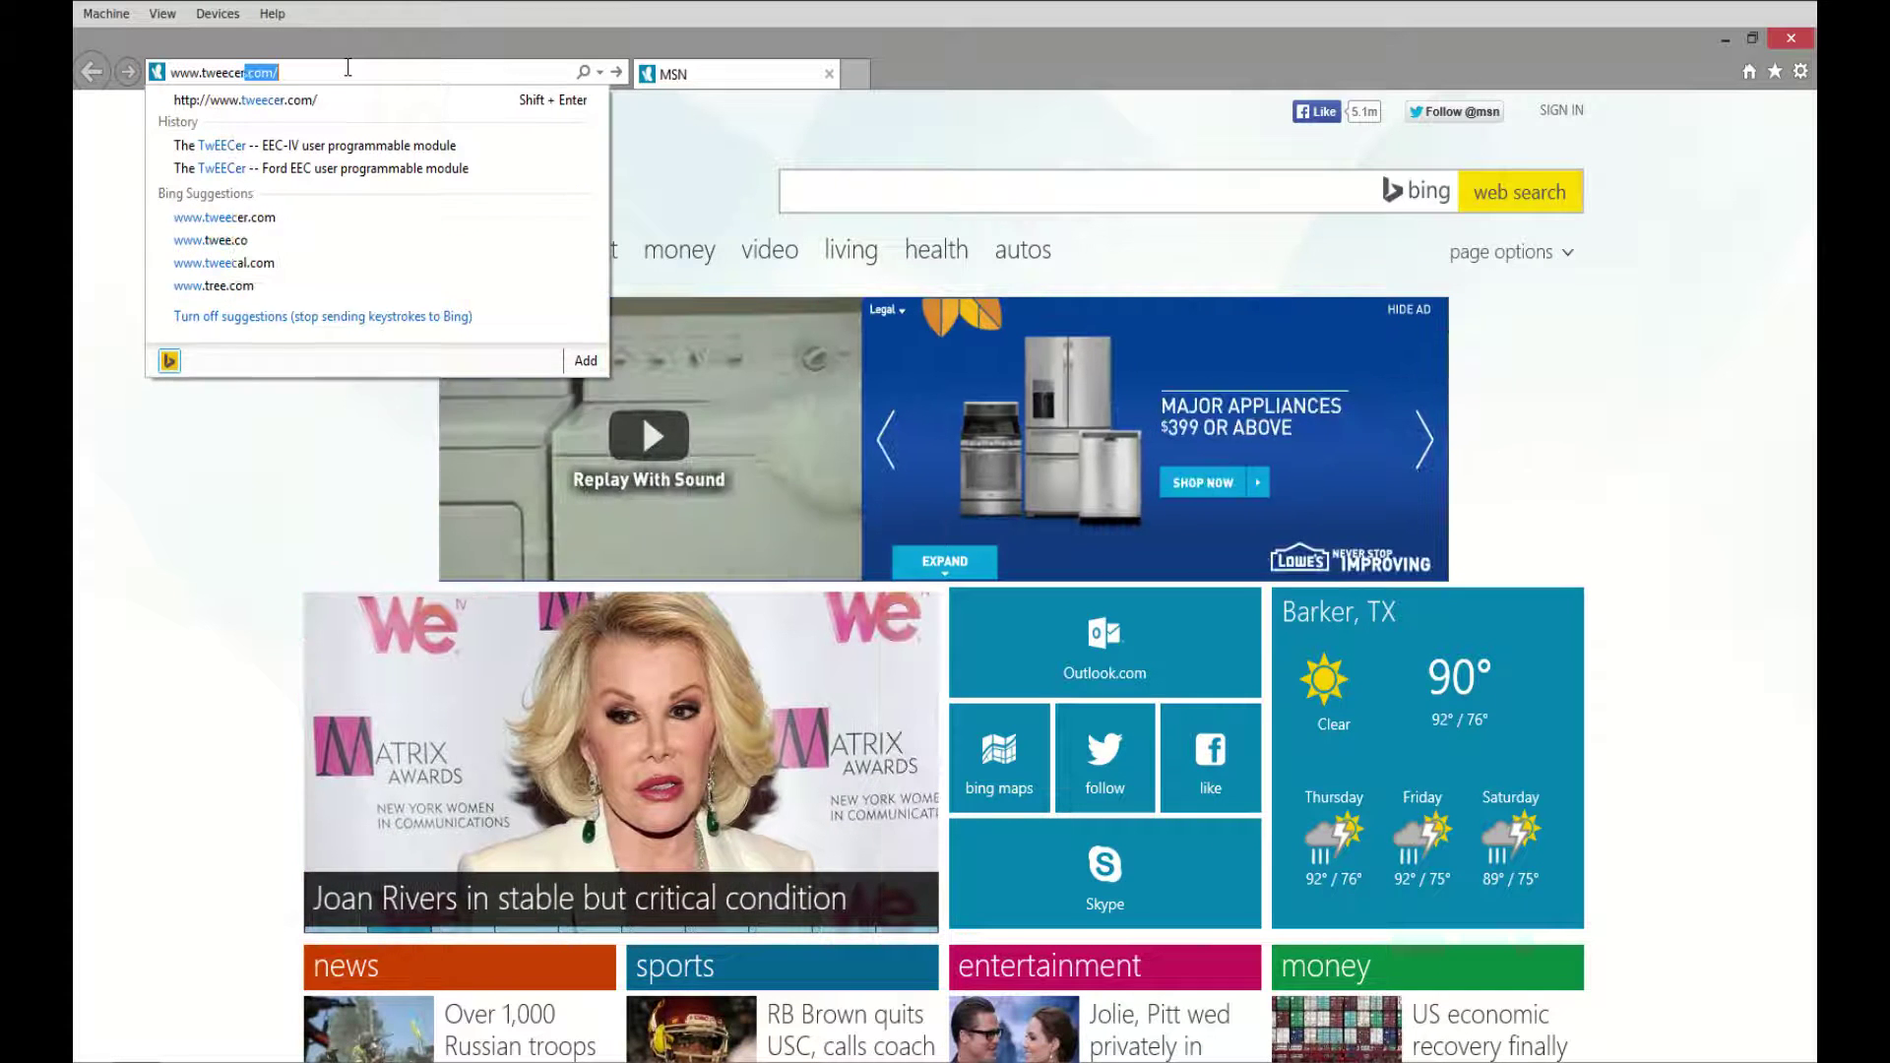
Go to the TwEECer Downloads page and save RT132 to the Downloads folder.
{"action": "key", "text": "Return"}
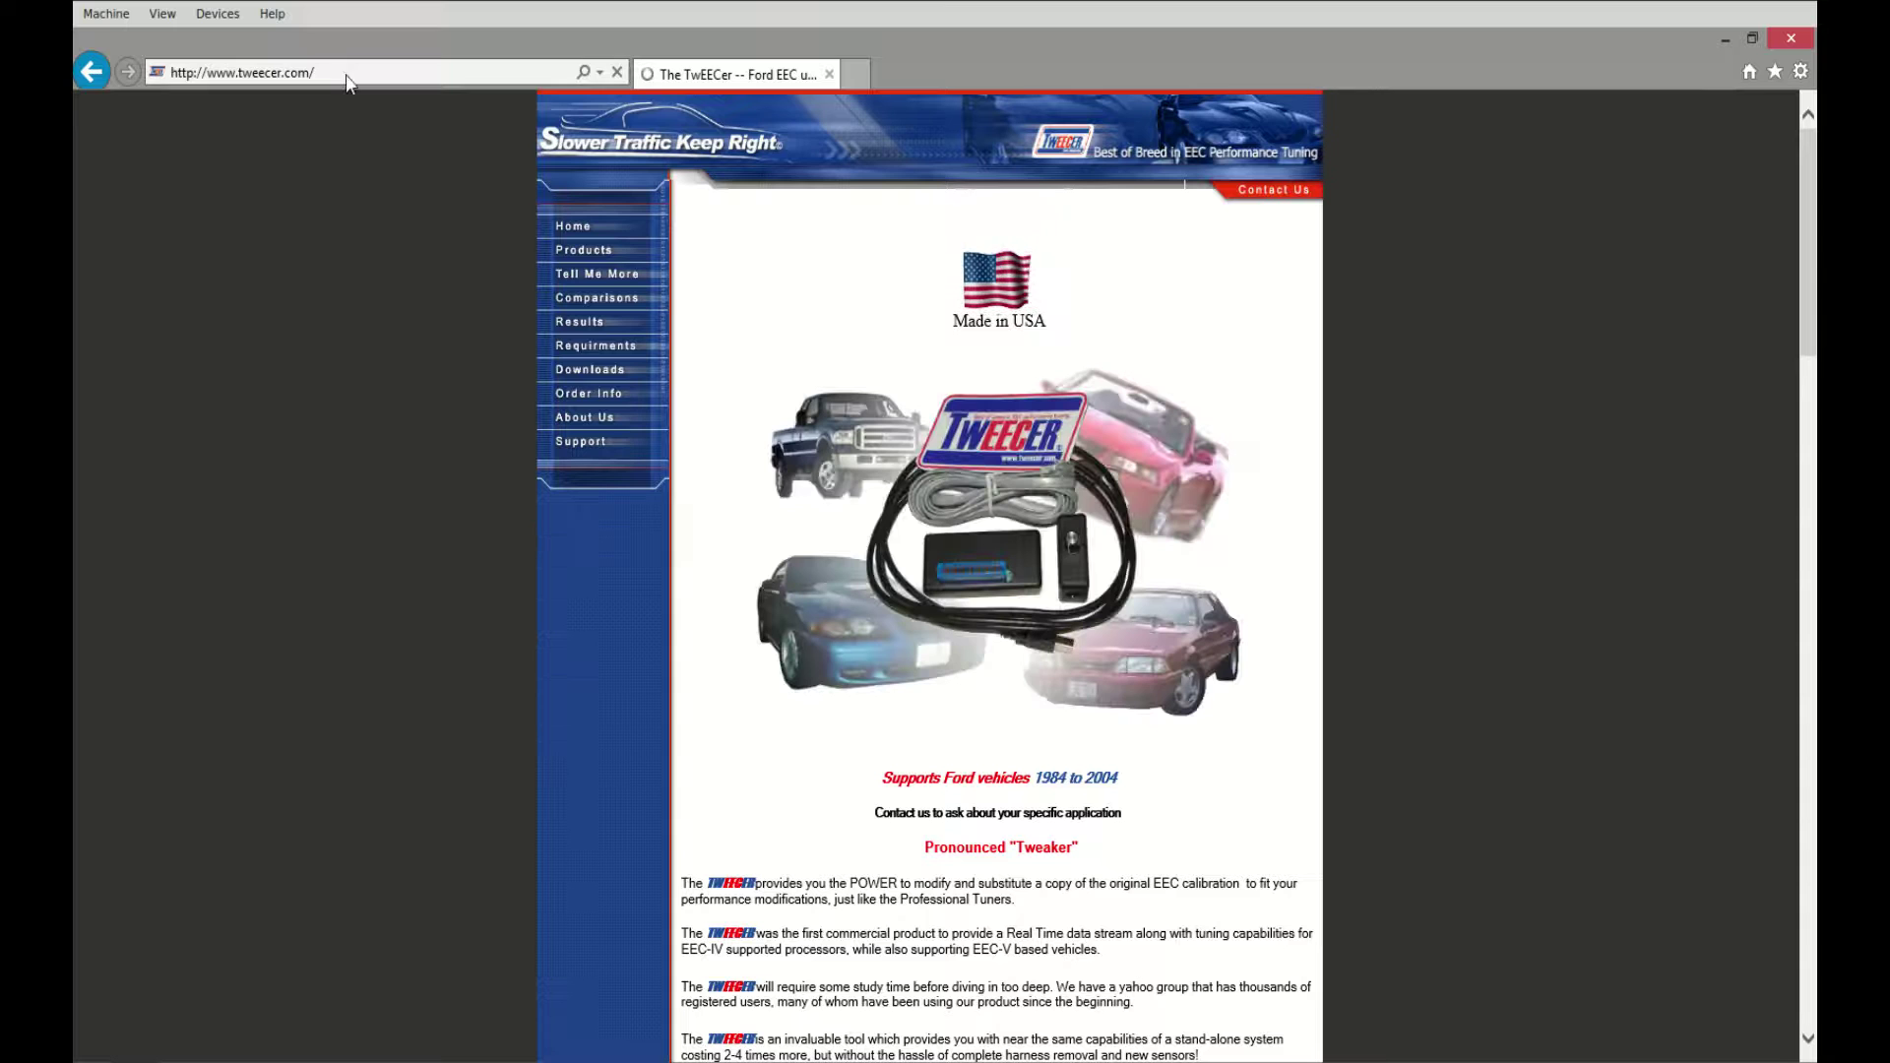
{"action": "left_click", "coordinate": [581, 378]}
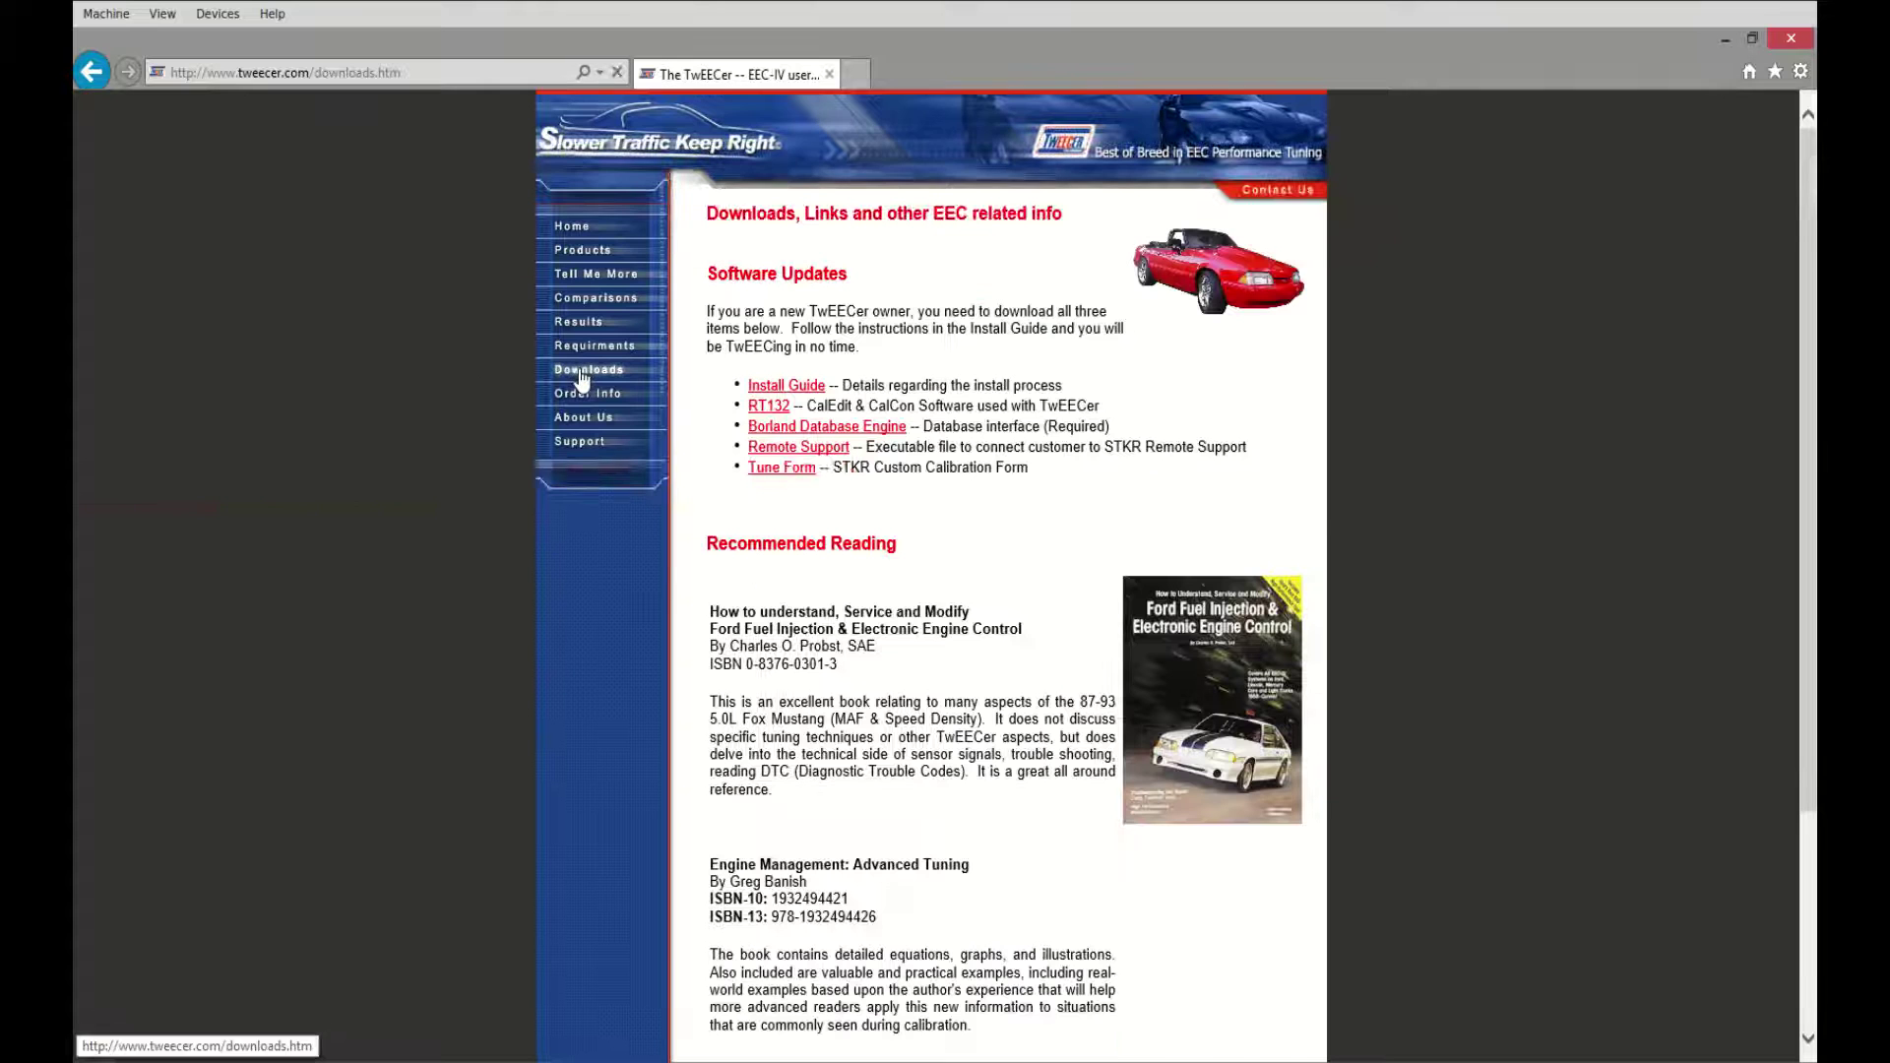
{"action": "right_click", "coordinate": [776, 408]}
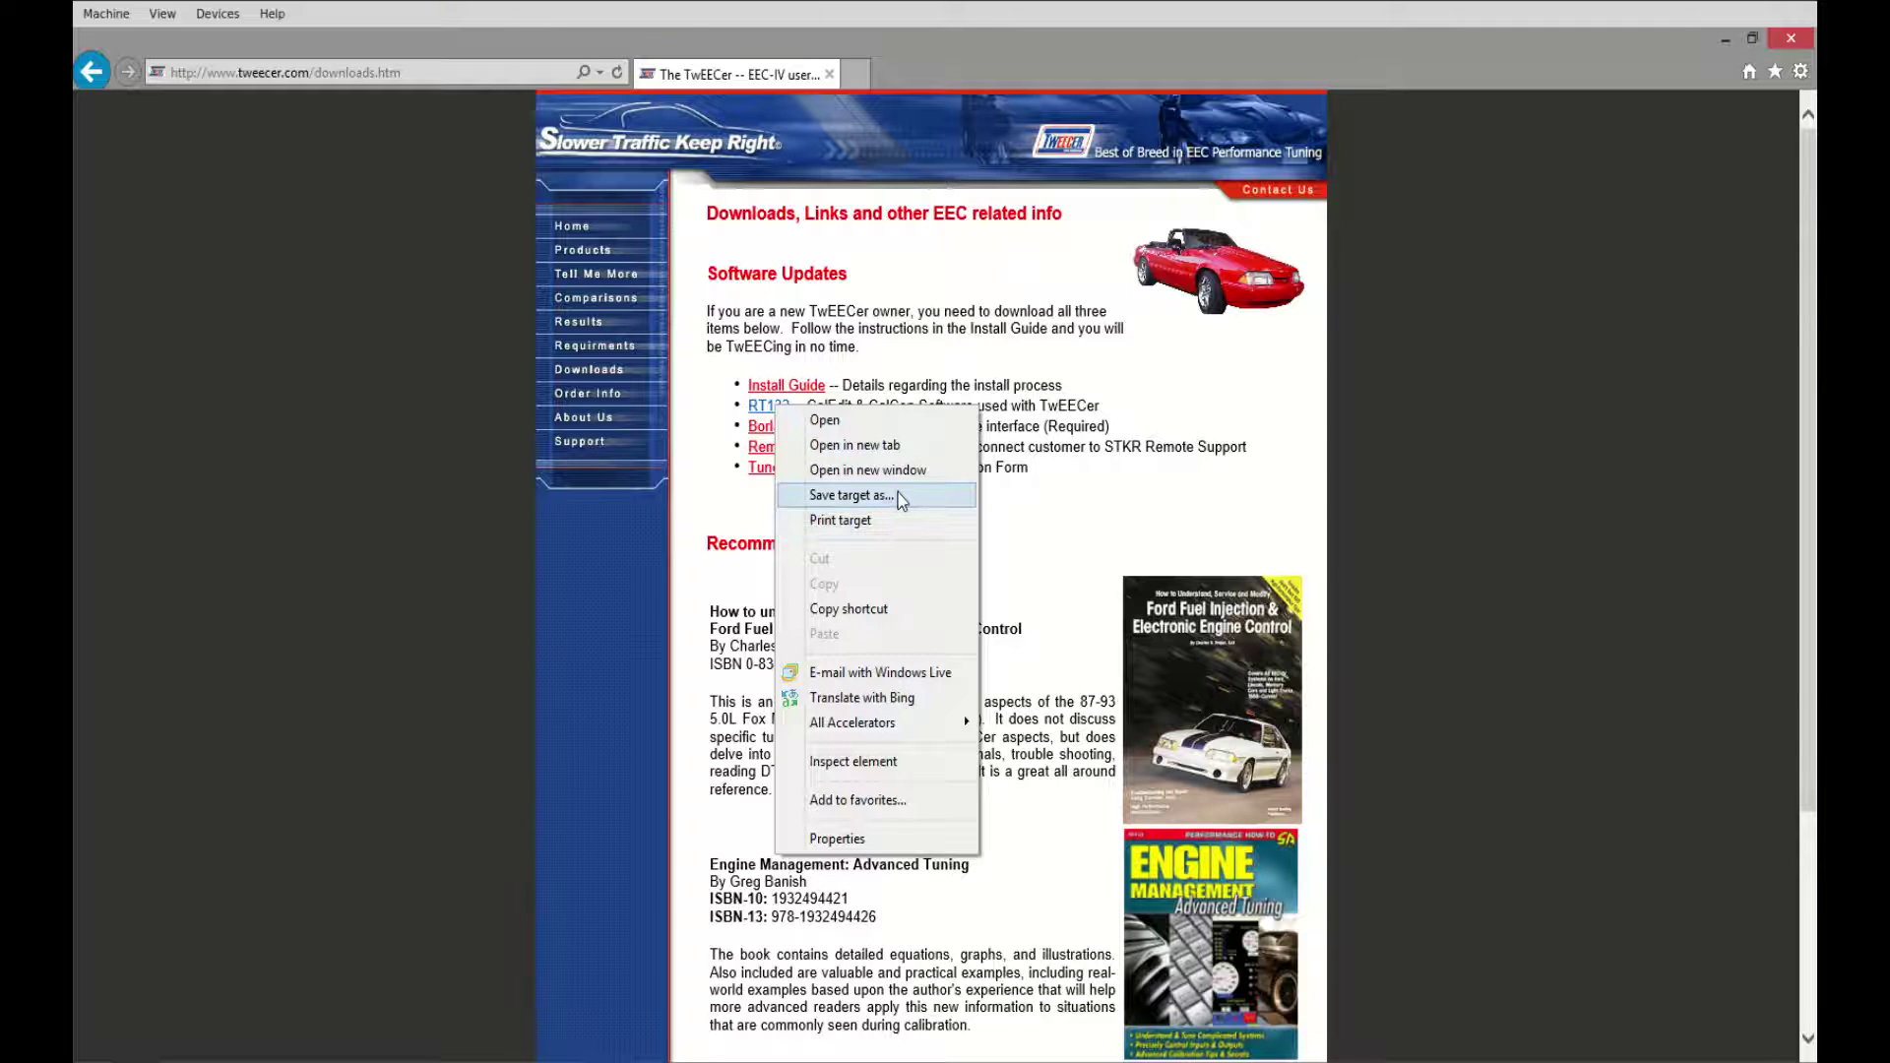
{"action": "left_click", "coordinate": [851, 495]}
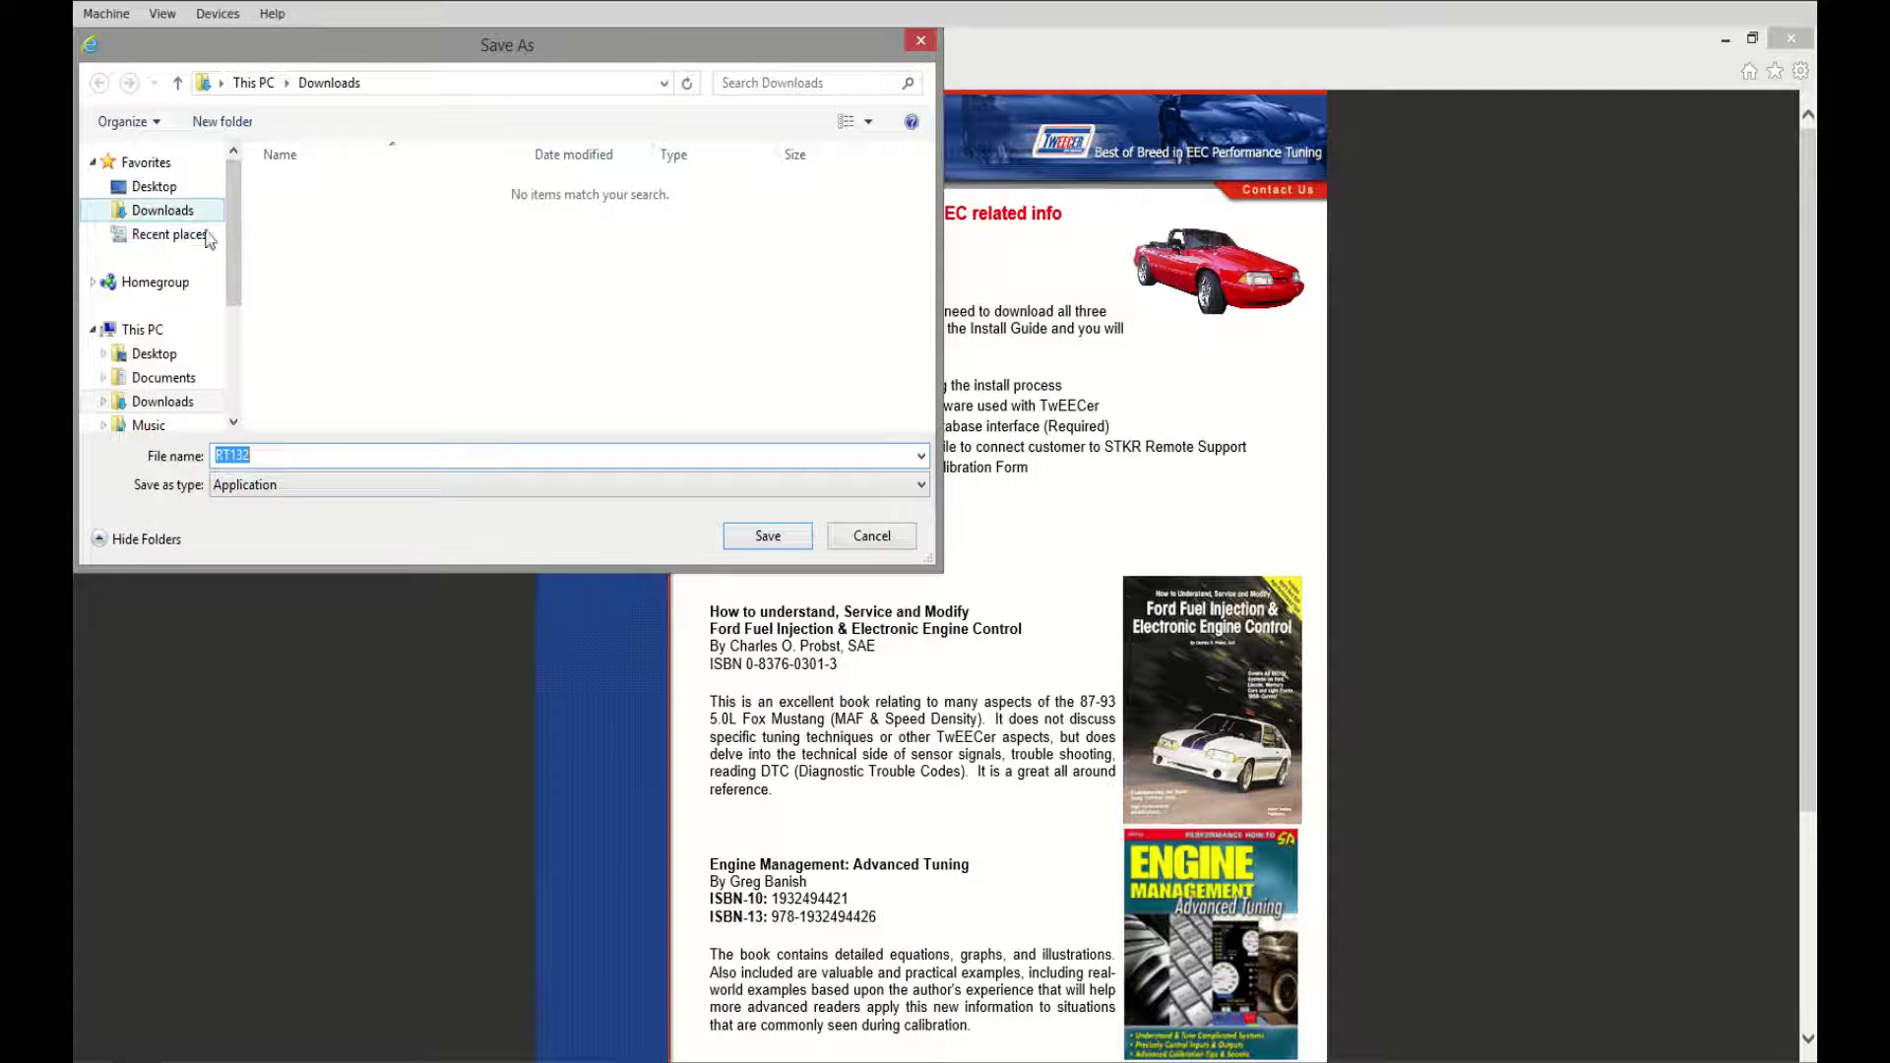
{"action": "left_click", "coordinate": [768, 538]}
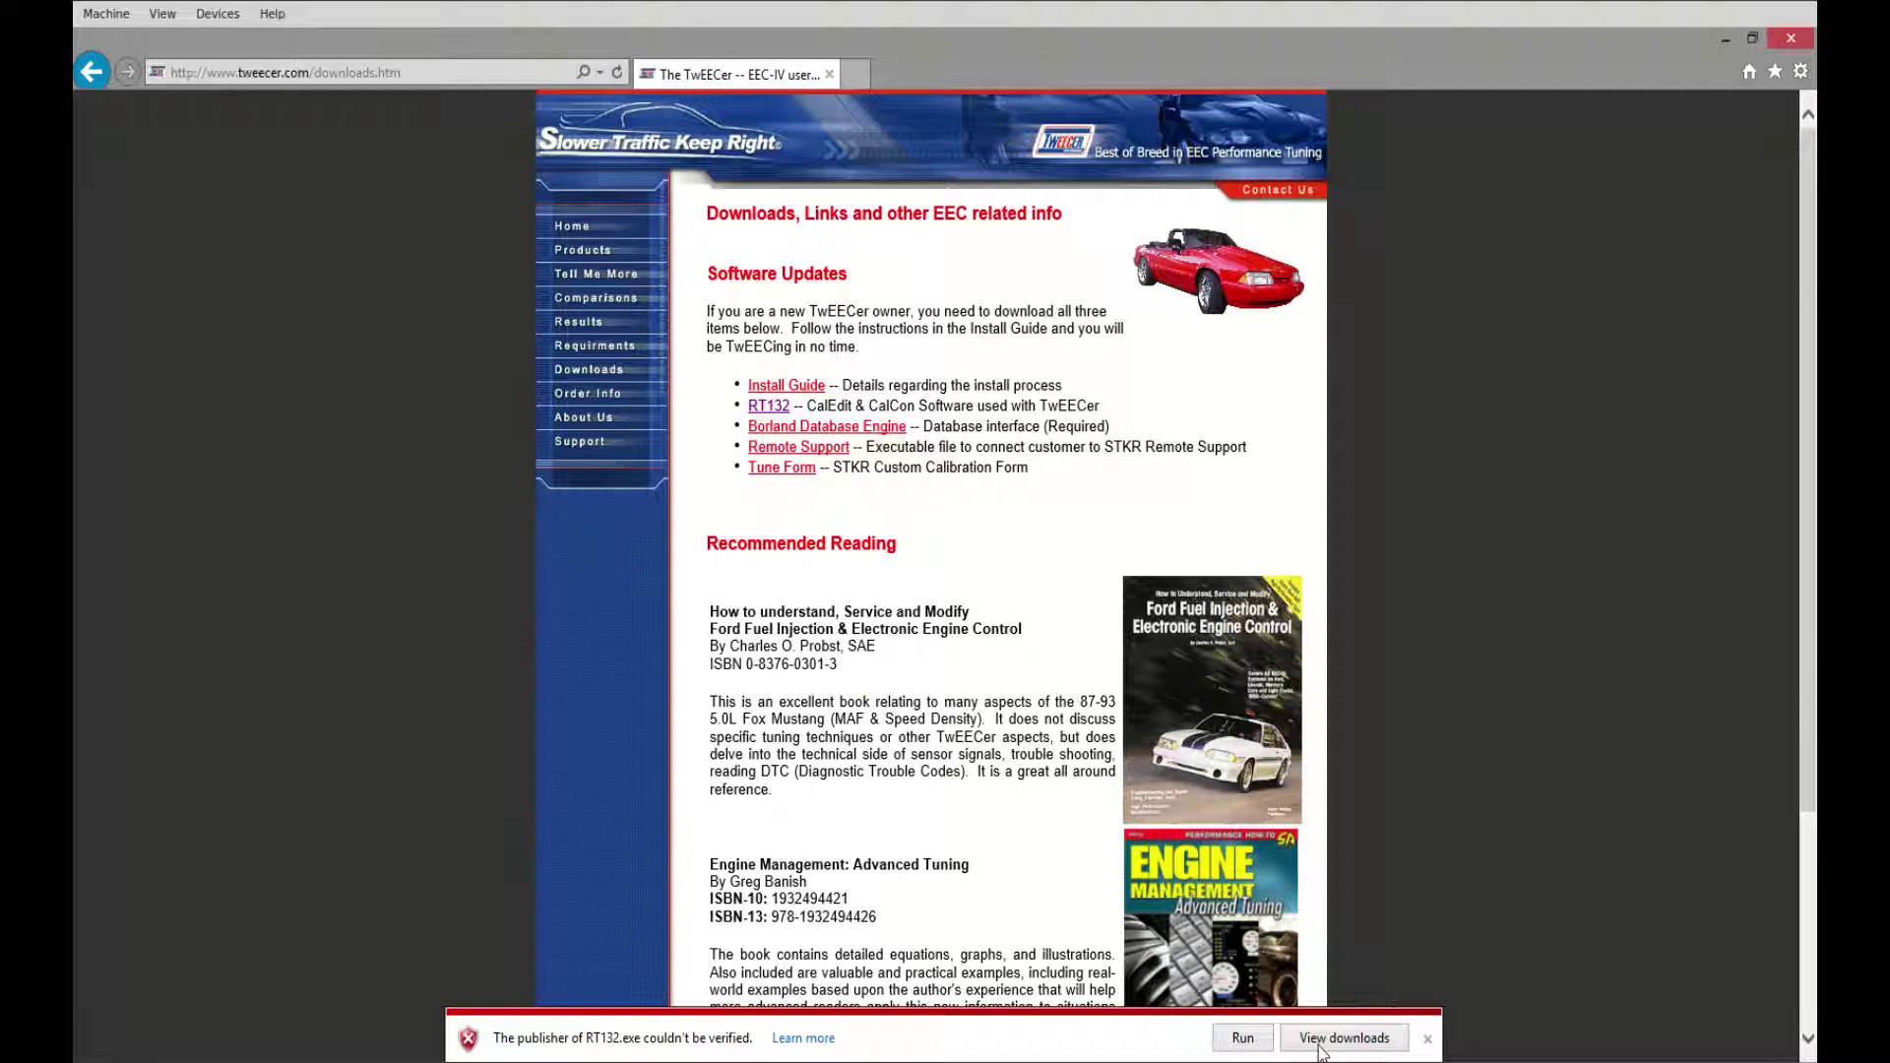
{"action": "left_click", "coordinate": [1428, 1040]}
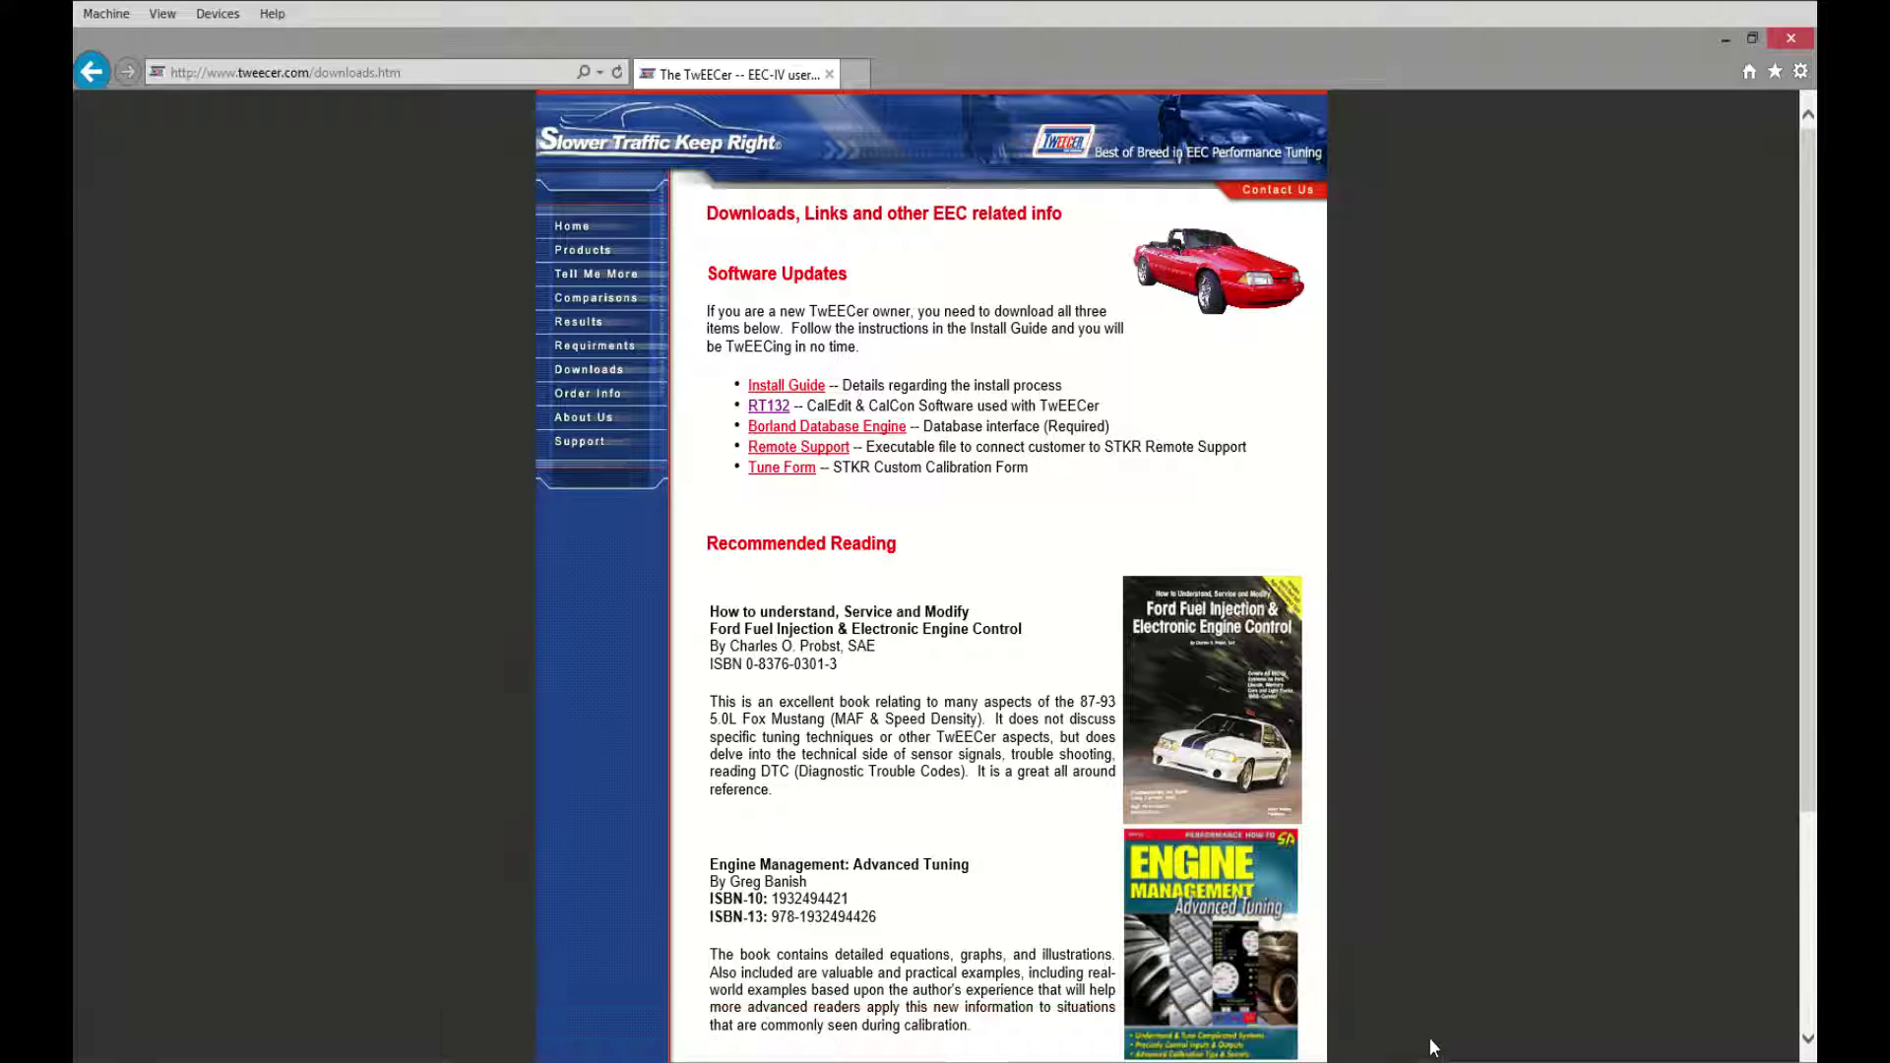
Save the Borland Database Engine installer, BDEInst, to the Downloads folder.
{"action": "right_click", "coordinate": [795, 431]}
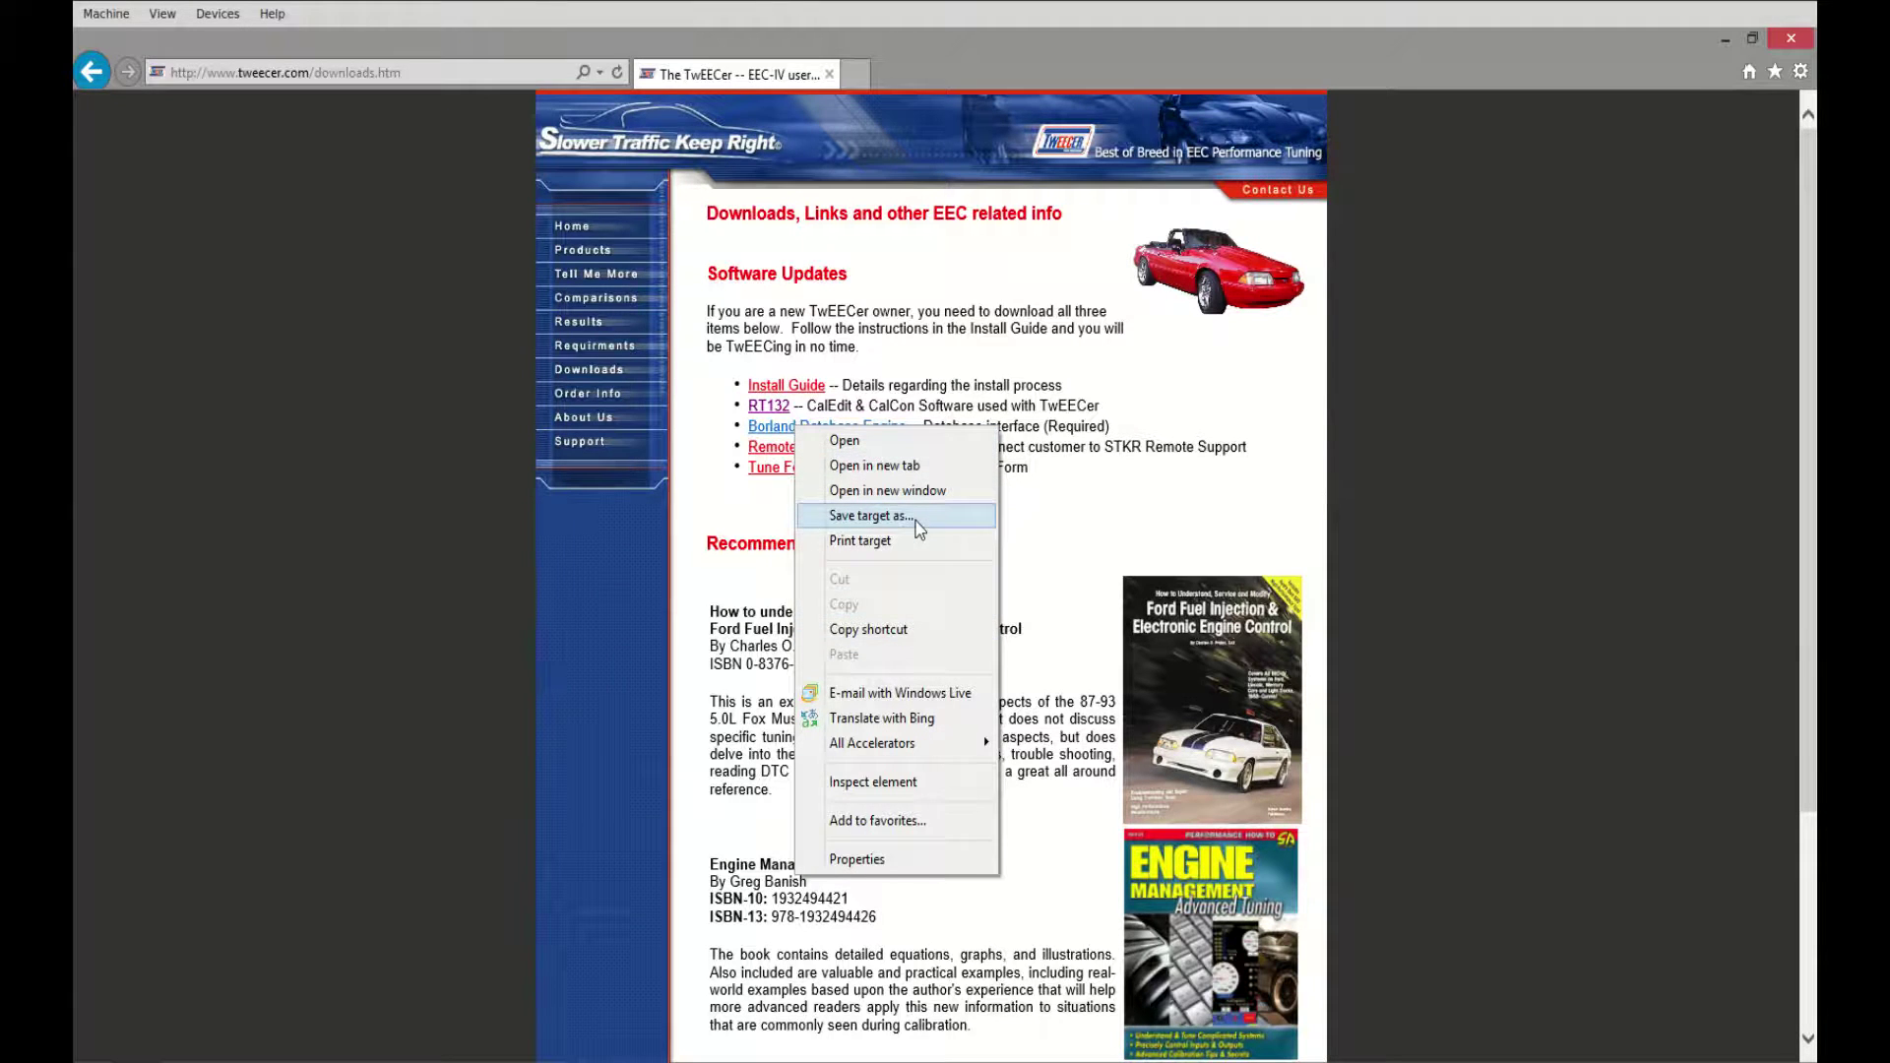
{"action": "left_click", "coordinate": [872, 515]}
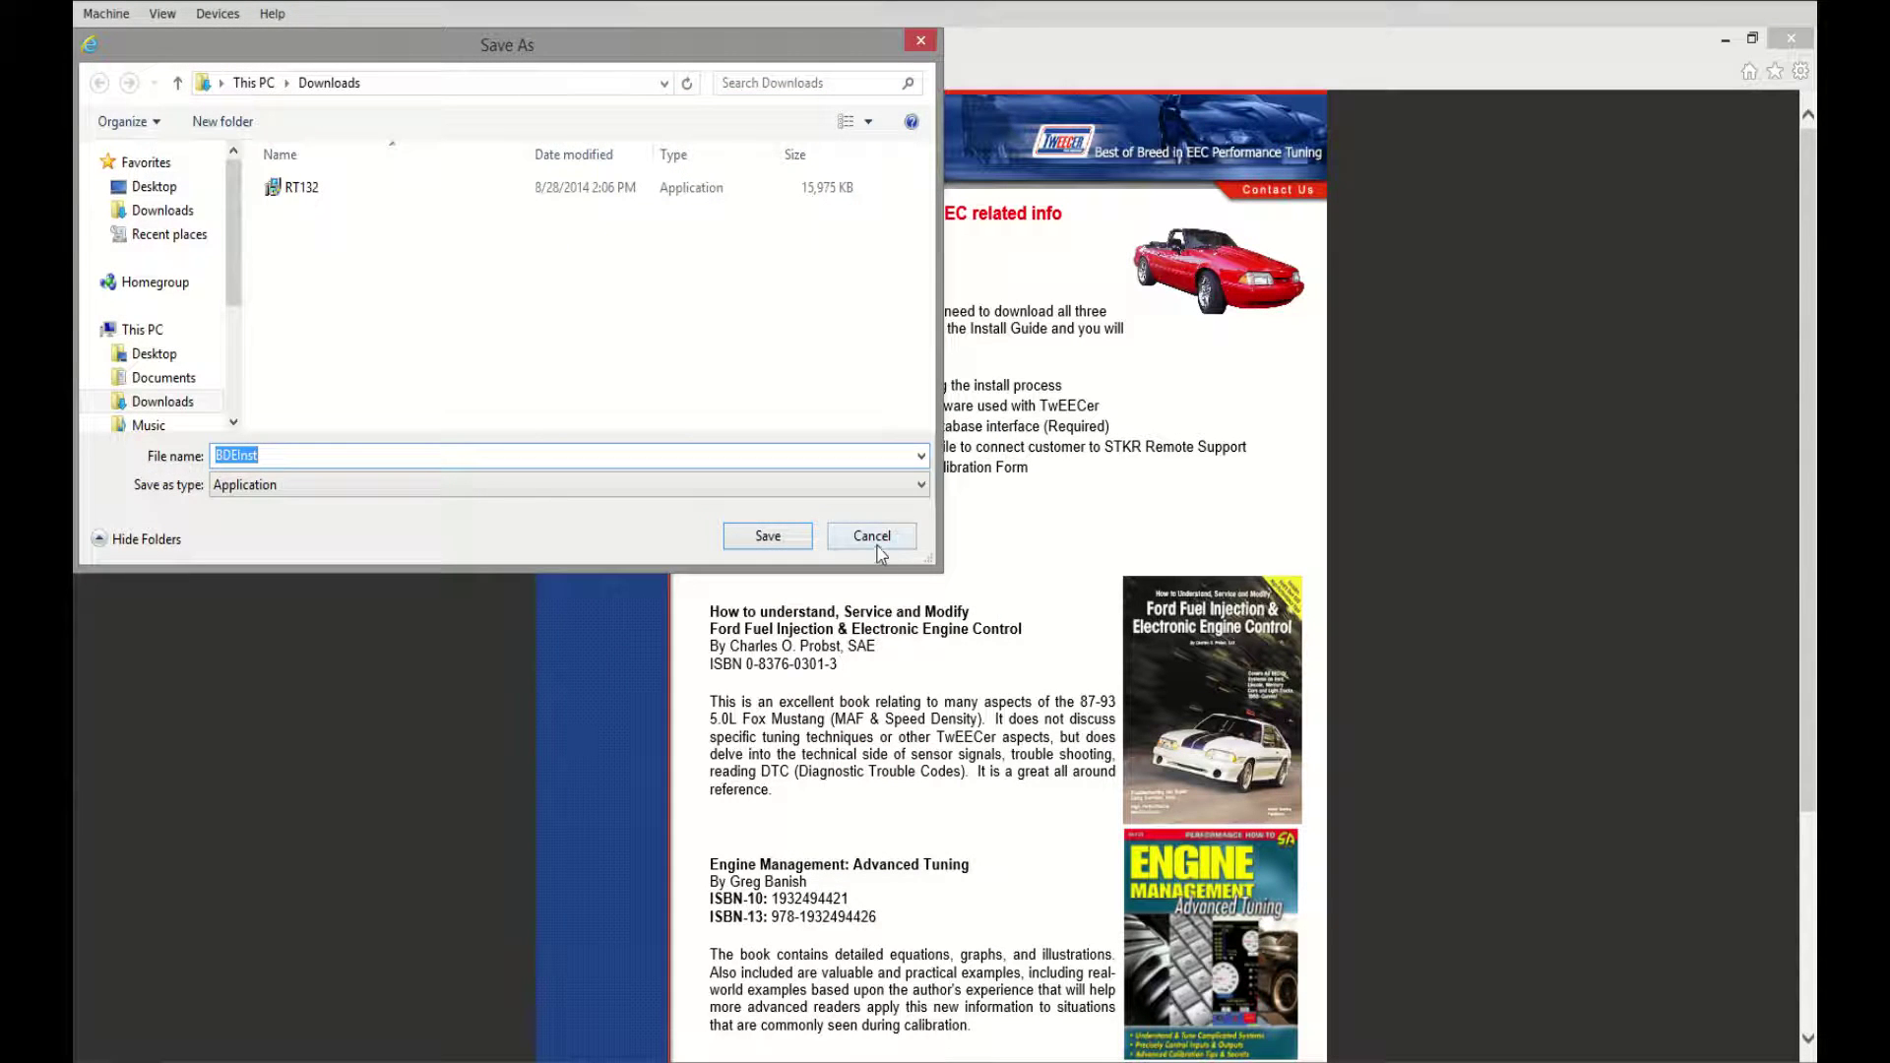
{"action": "left_click", "coordinate": [773, 537]}
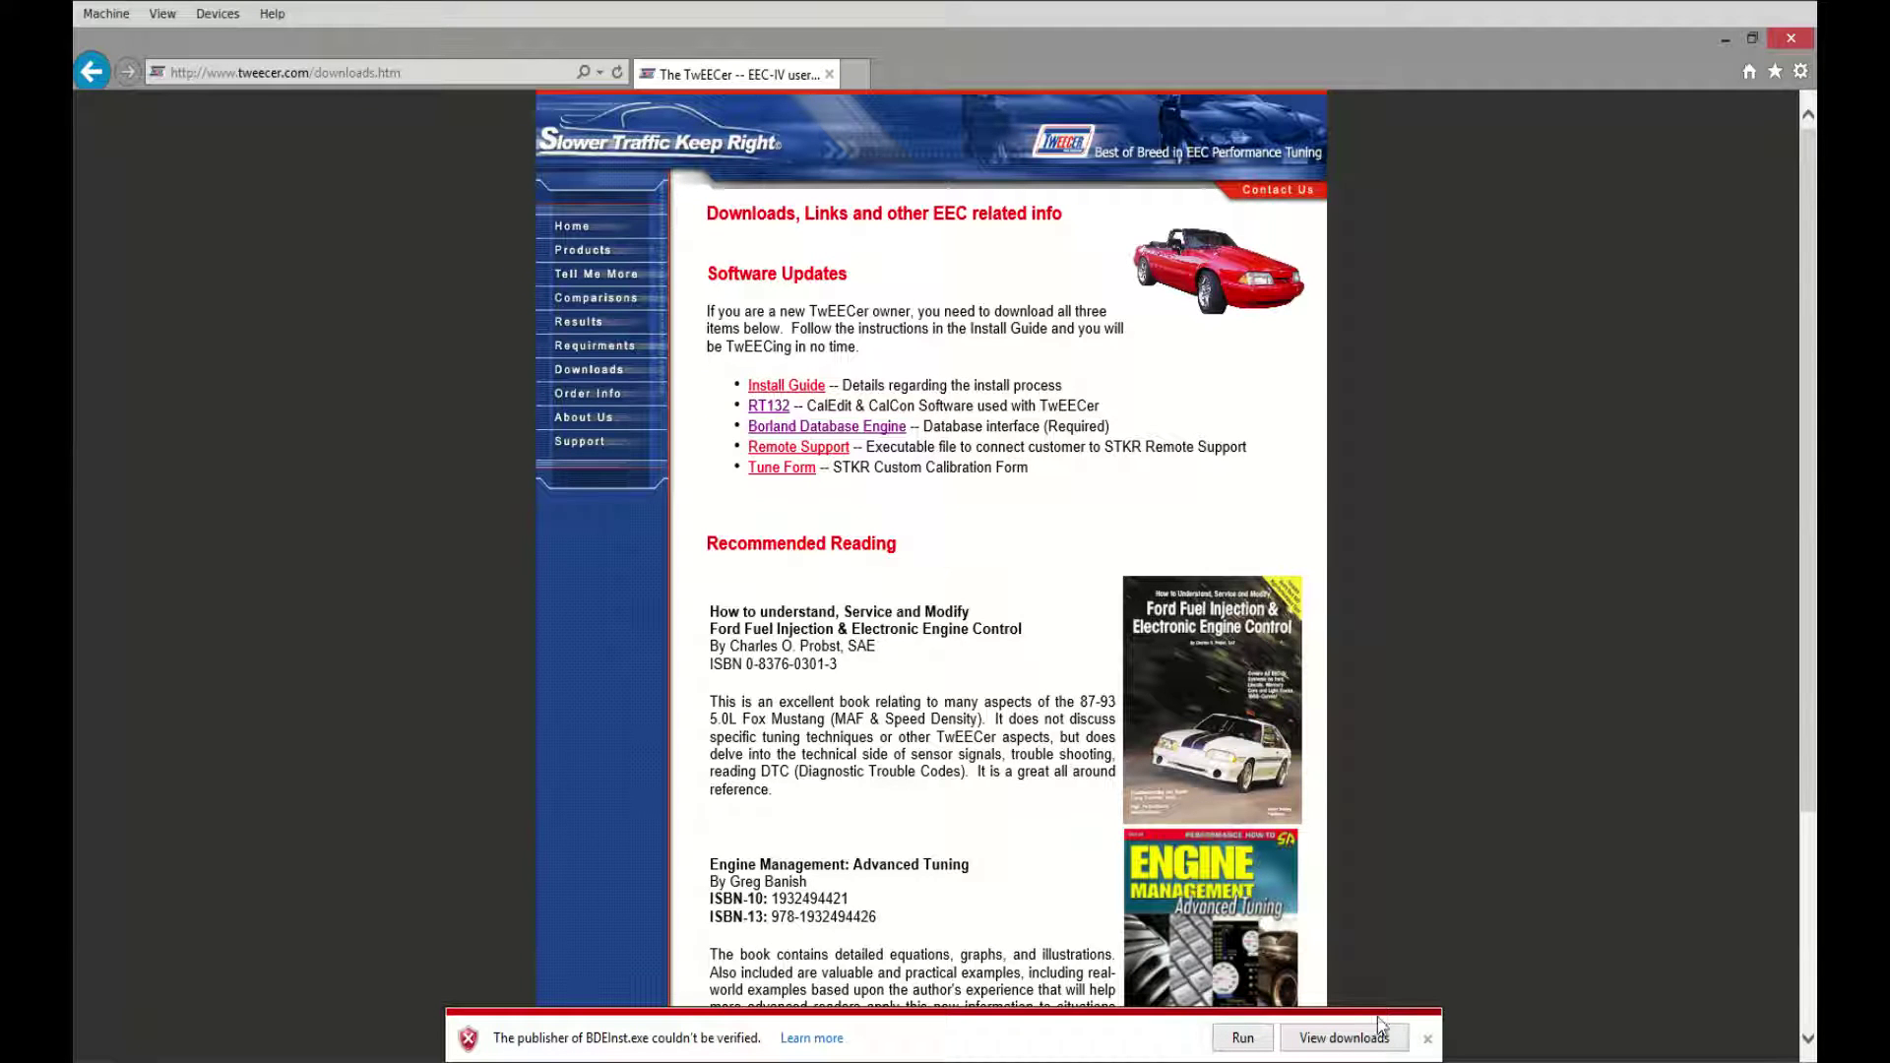
{"action": "left_click", "coordinate": [1427, 1042]}
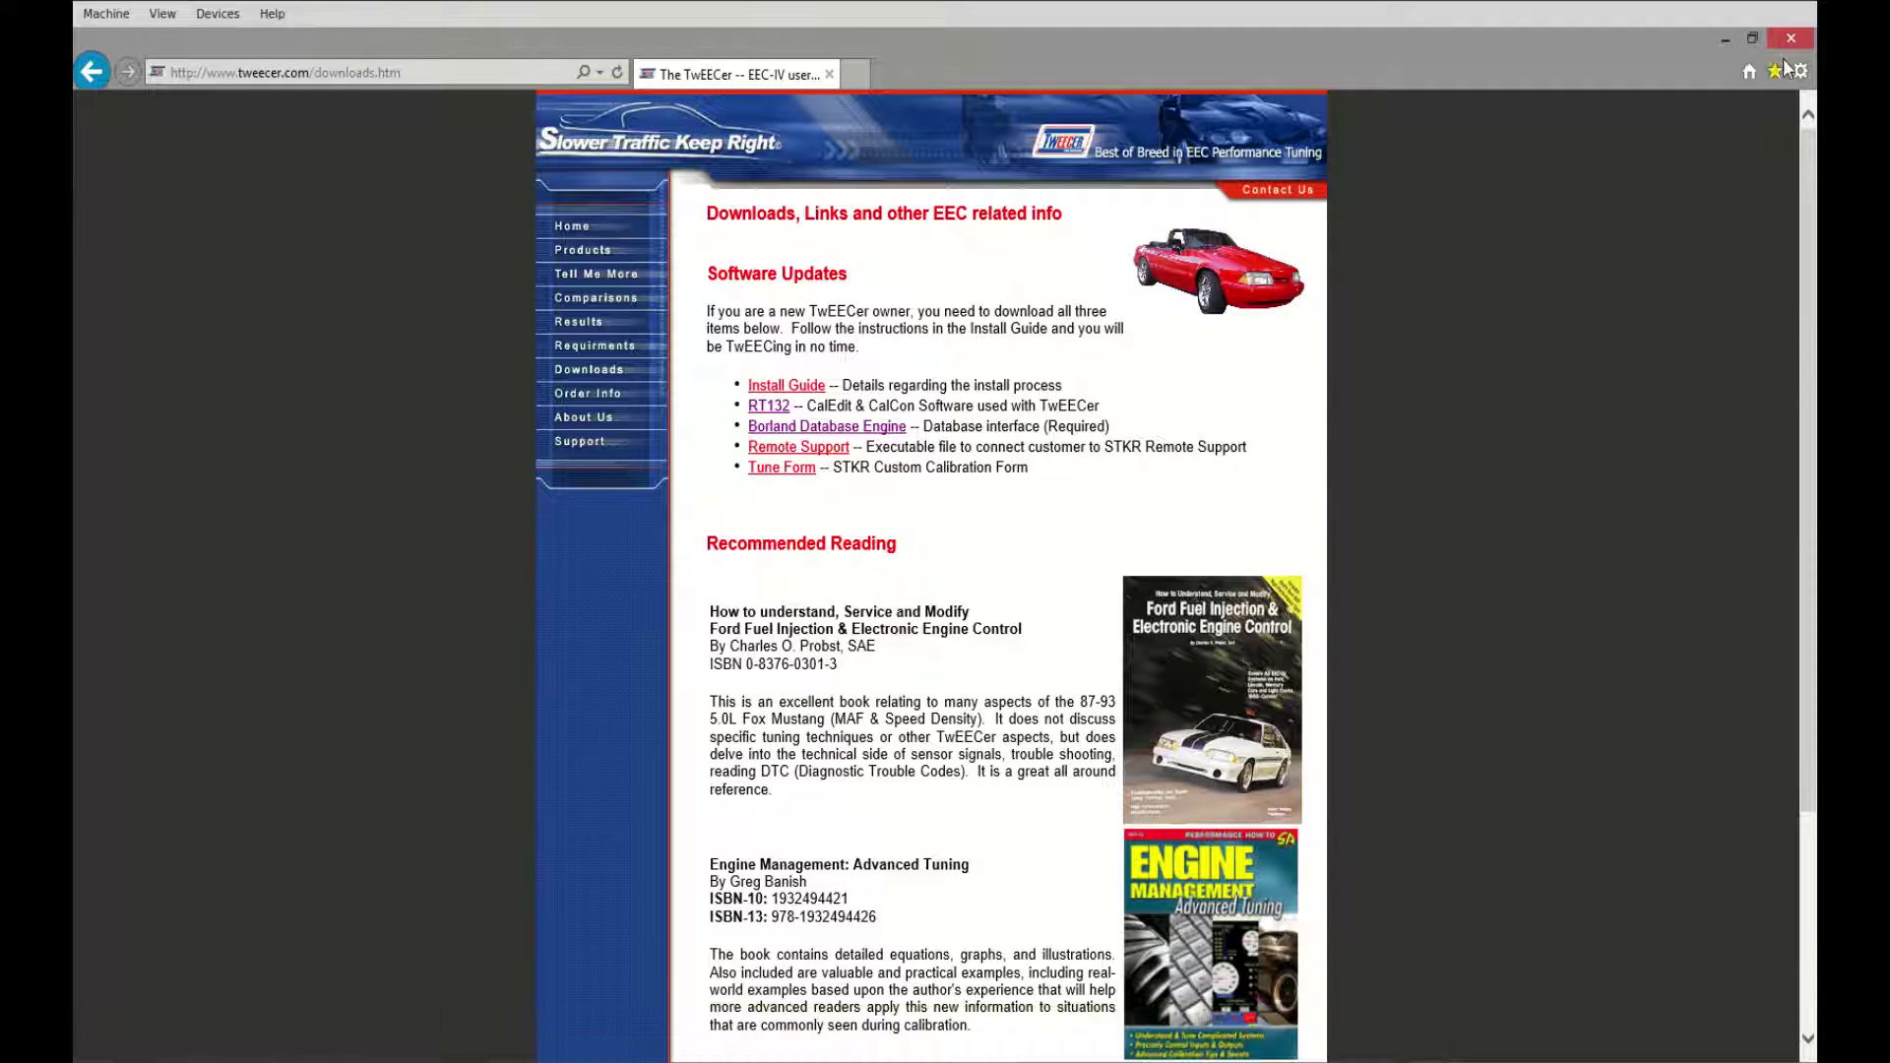
Set BDEInst to Windows XP (Service Pack 3) compatibility and run as administrator.
{"action": "left_click", "coordinate": [1727, 40]}
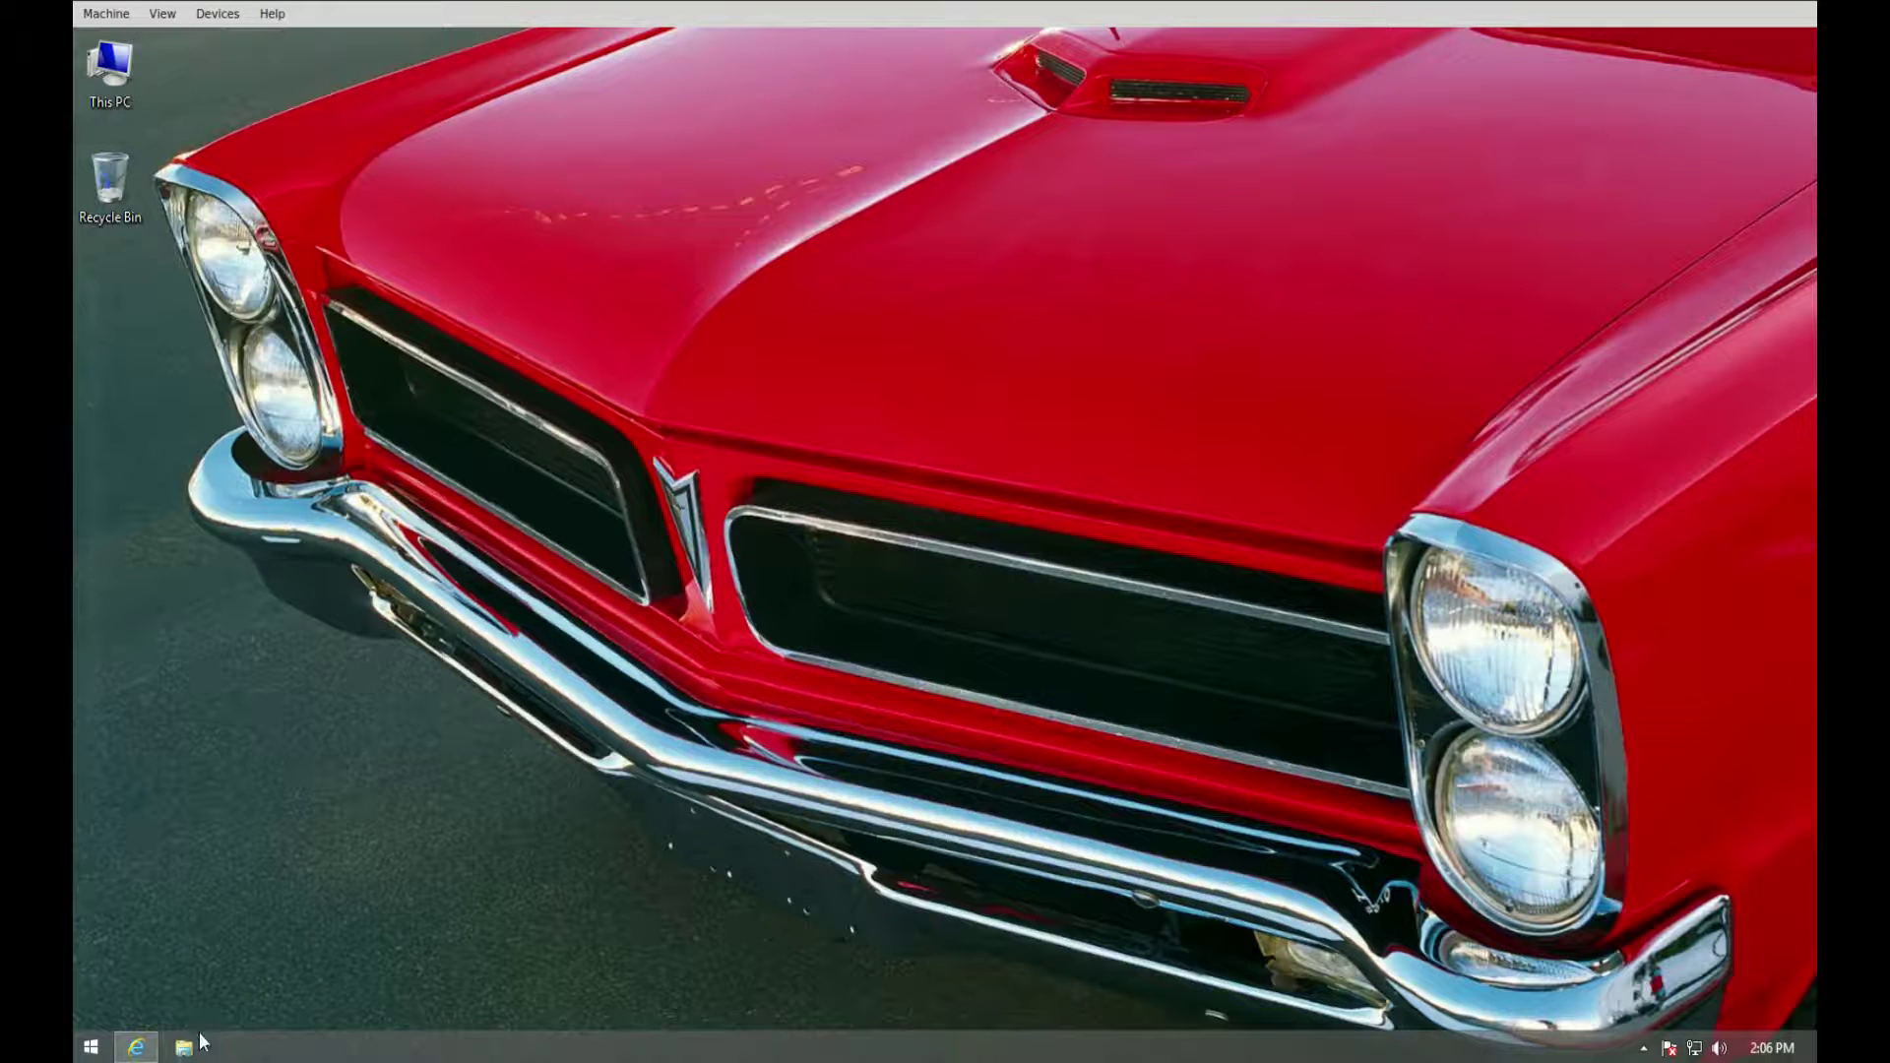
{"action": "left_click", "coordinate": [185, 1048]}
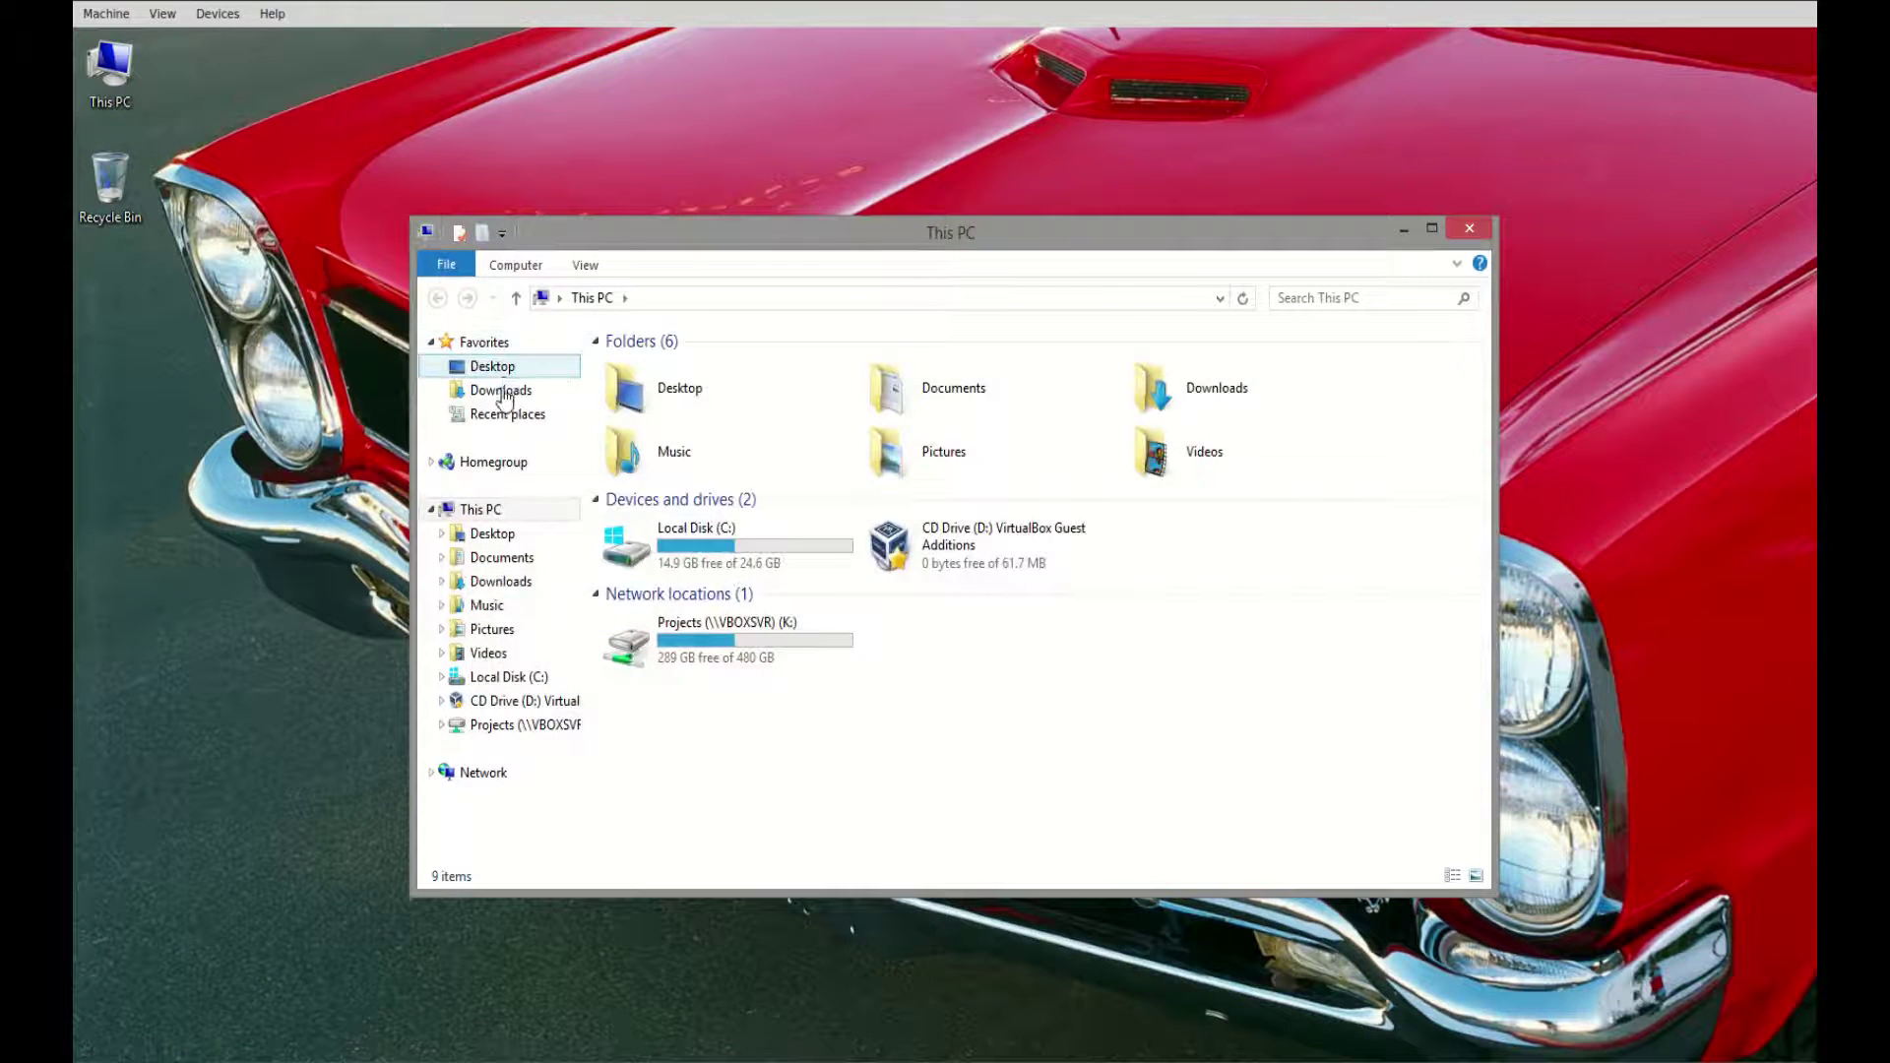
{"action": "left_click", "coordinate": [522, 391]}
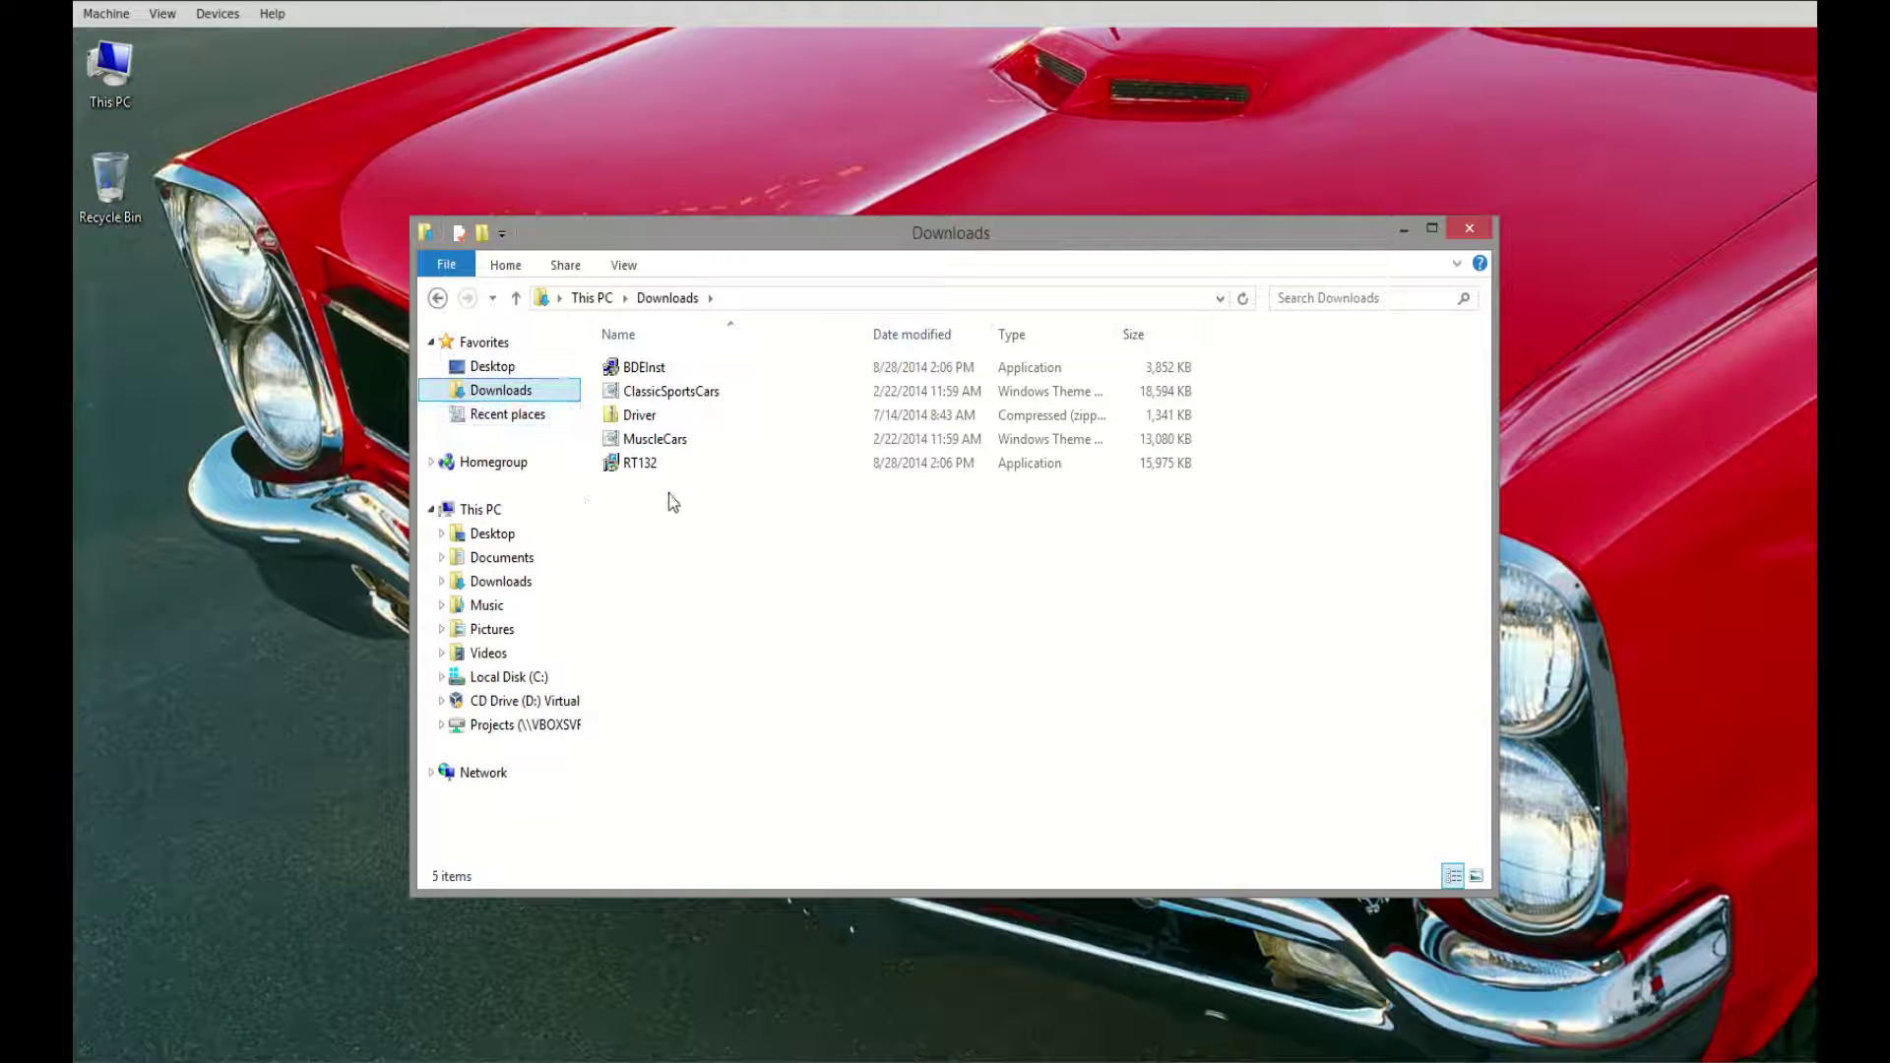
{"action": "right_click", "coordinate": [646, 368]}
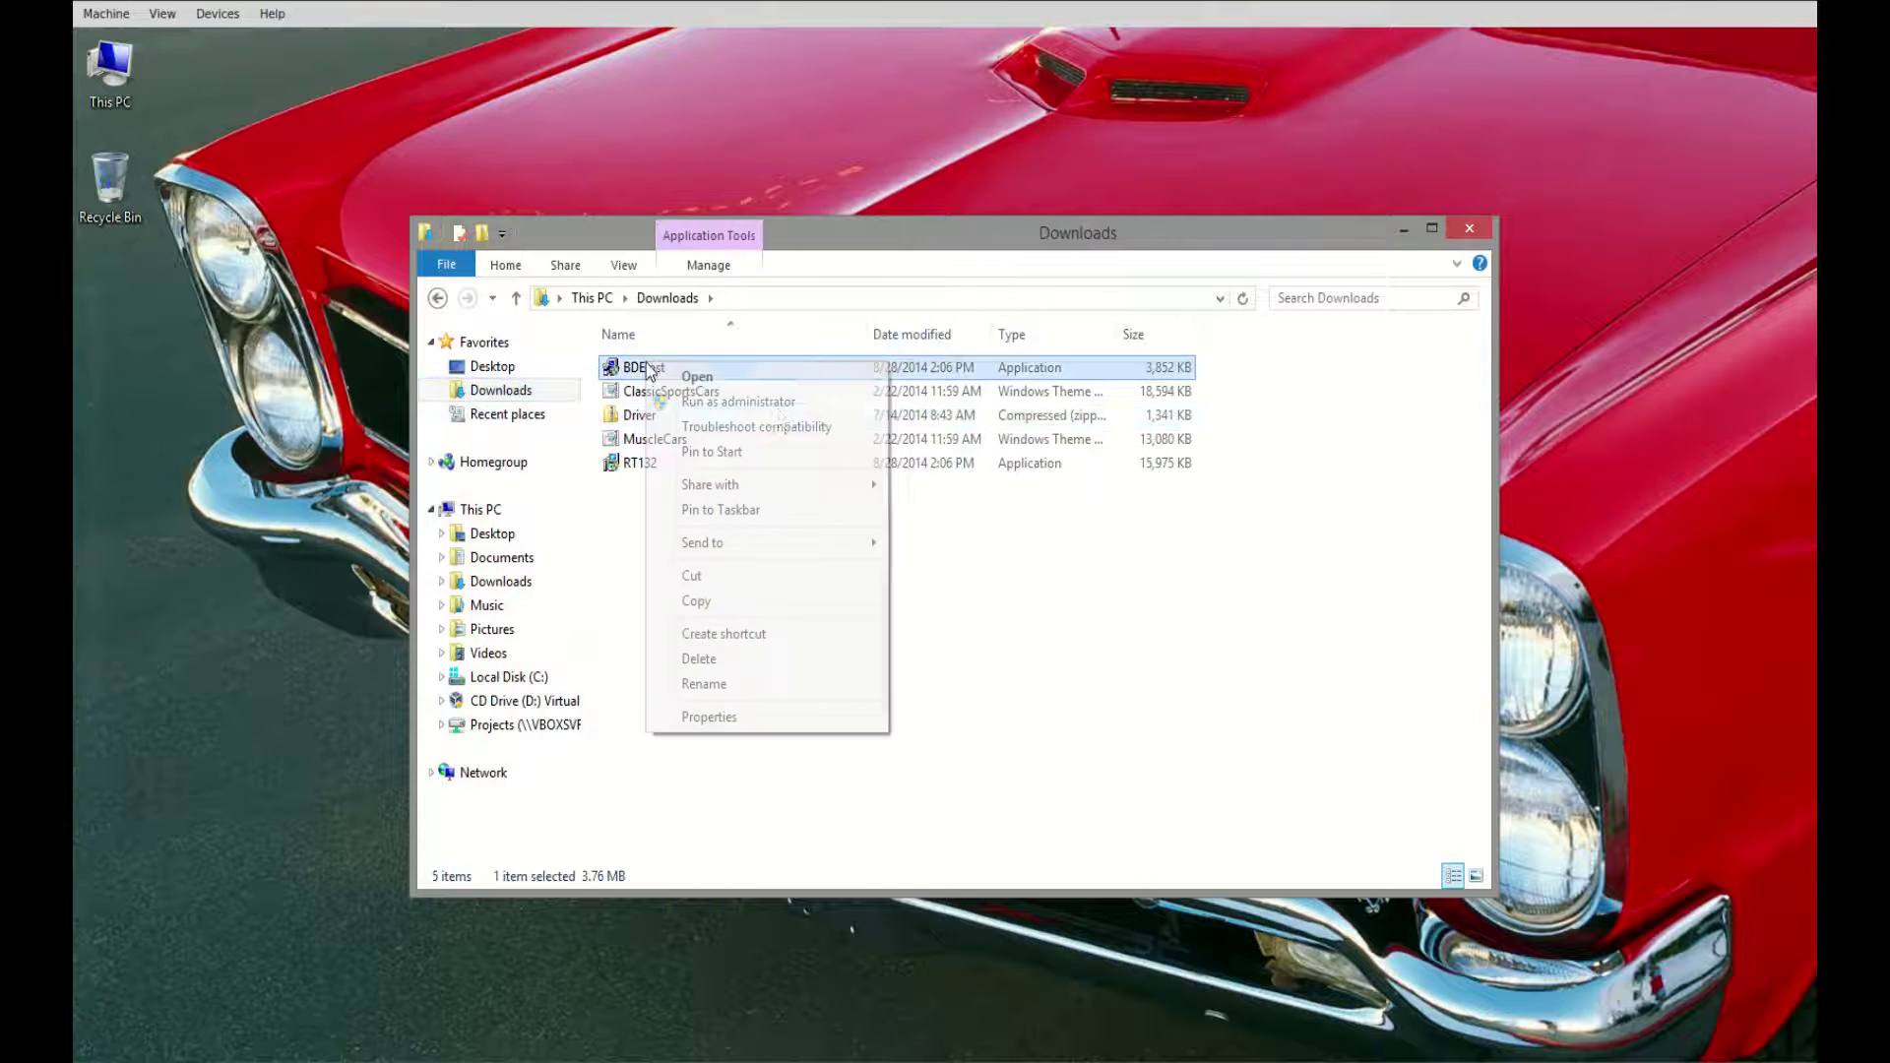
{"action": "left_click", "coordinate": [736, 715]}
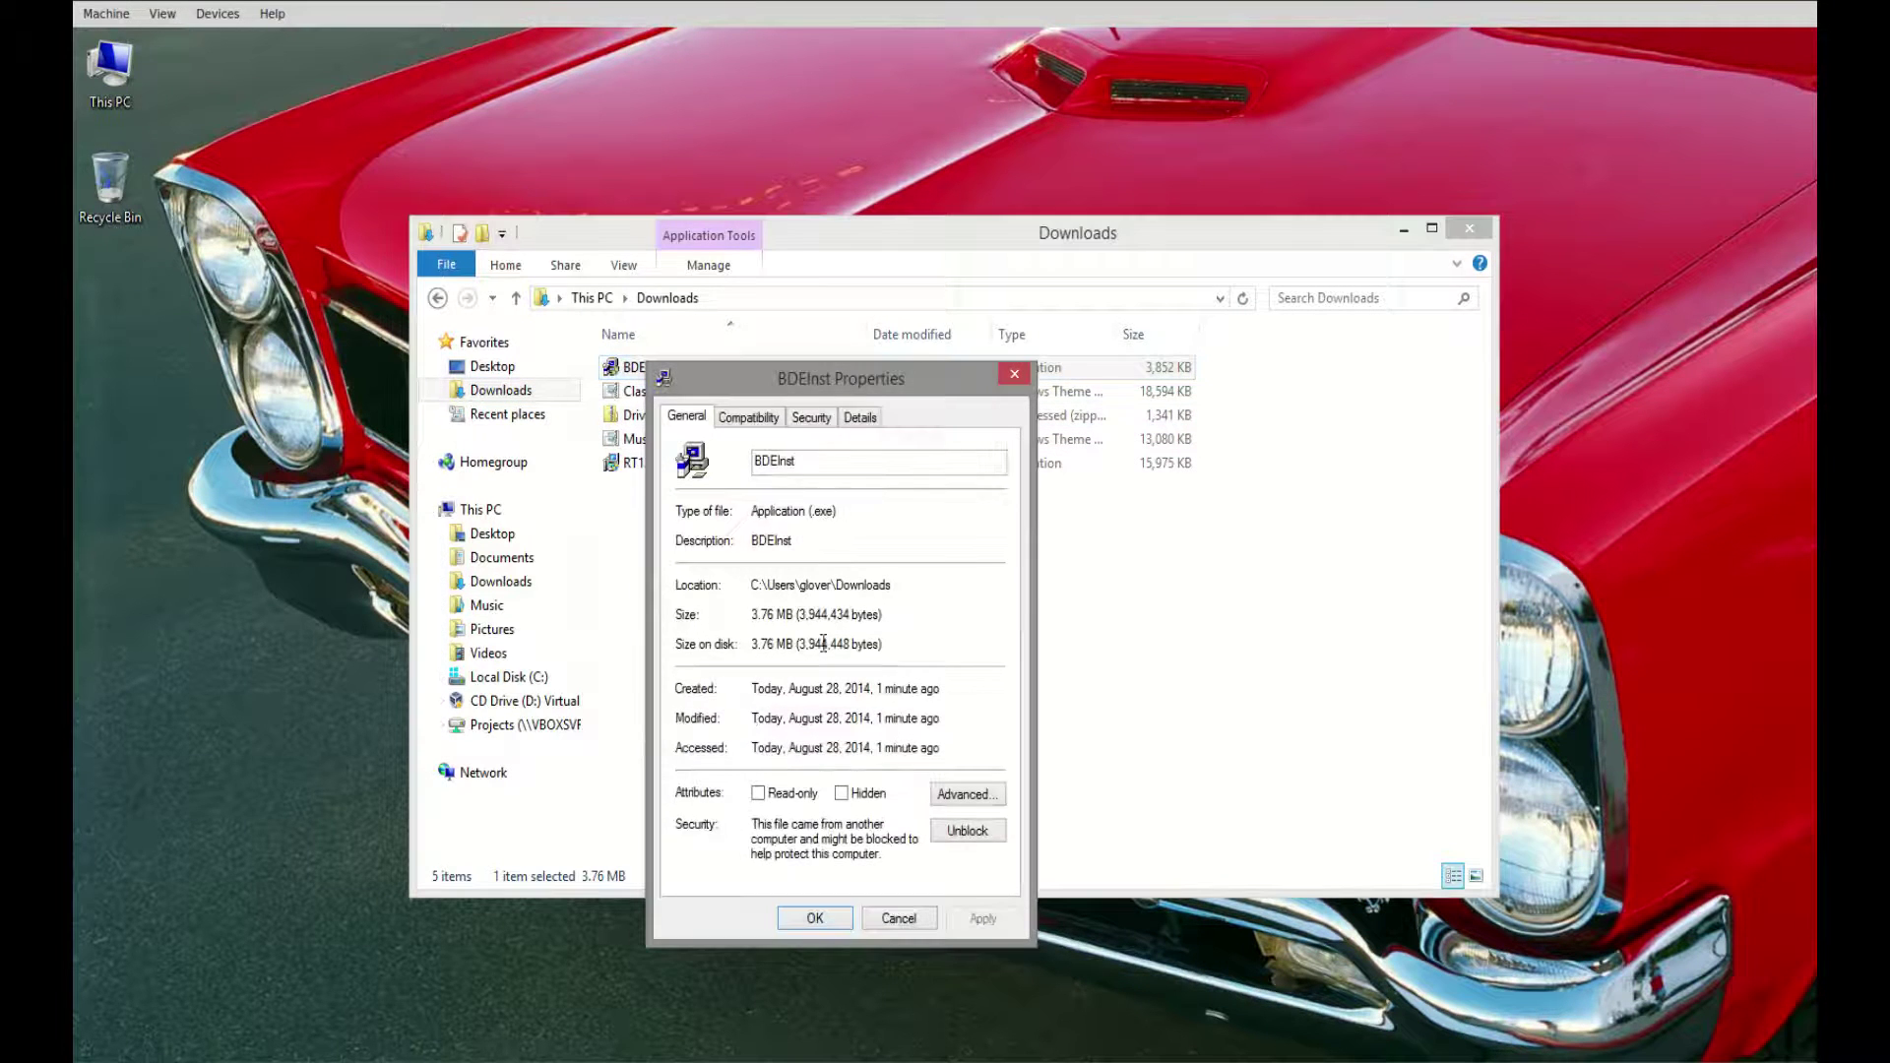
{"action": "left_click", "coordinate": [757, 421]}
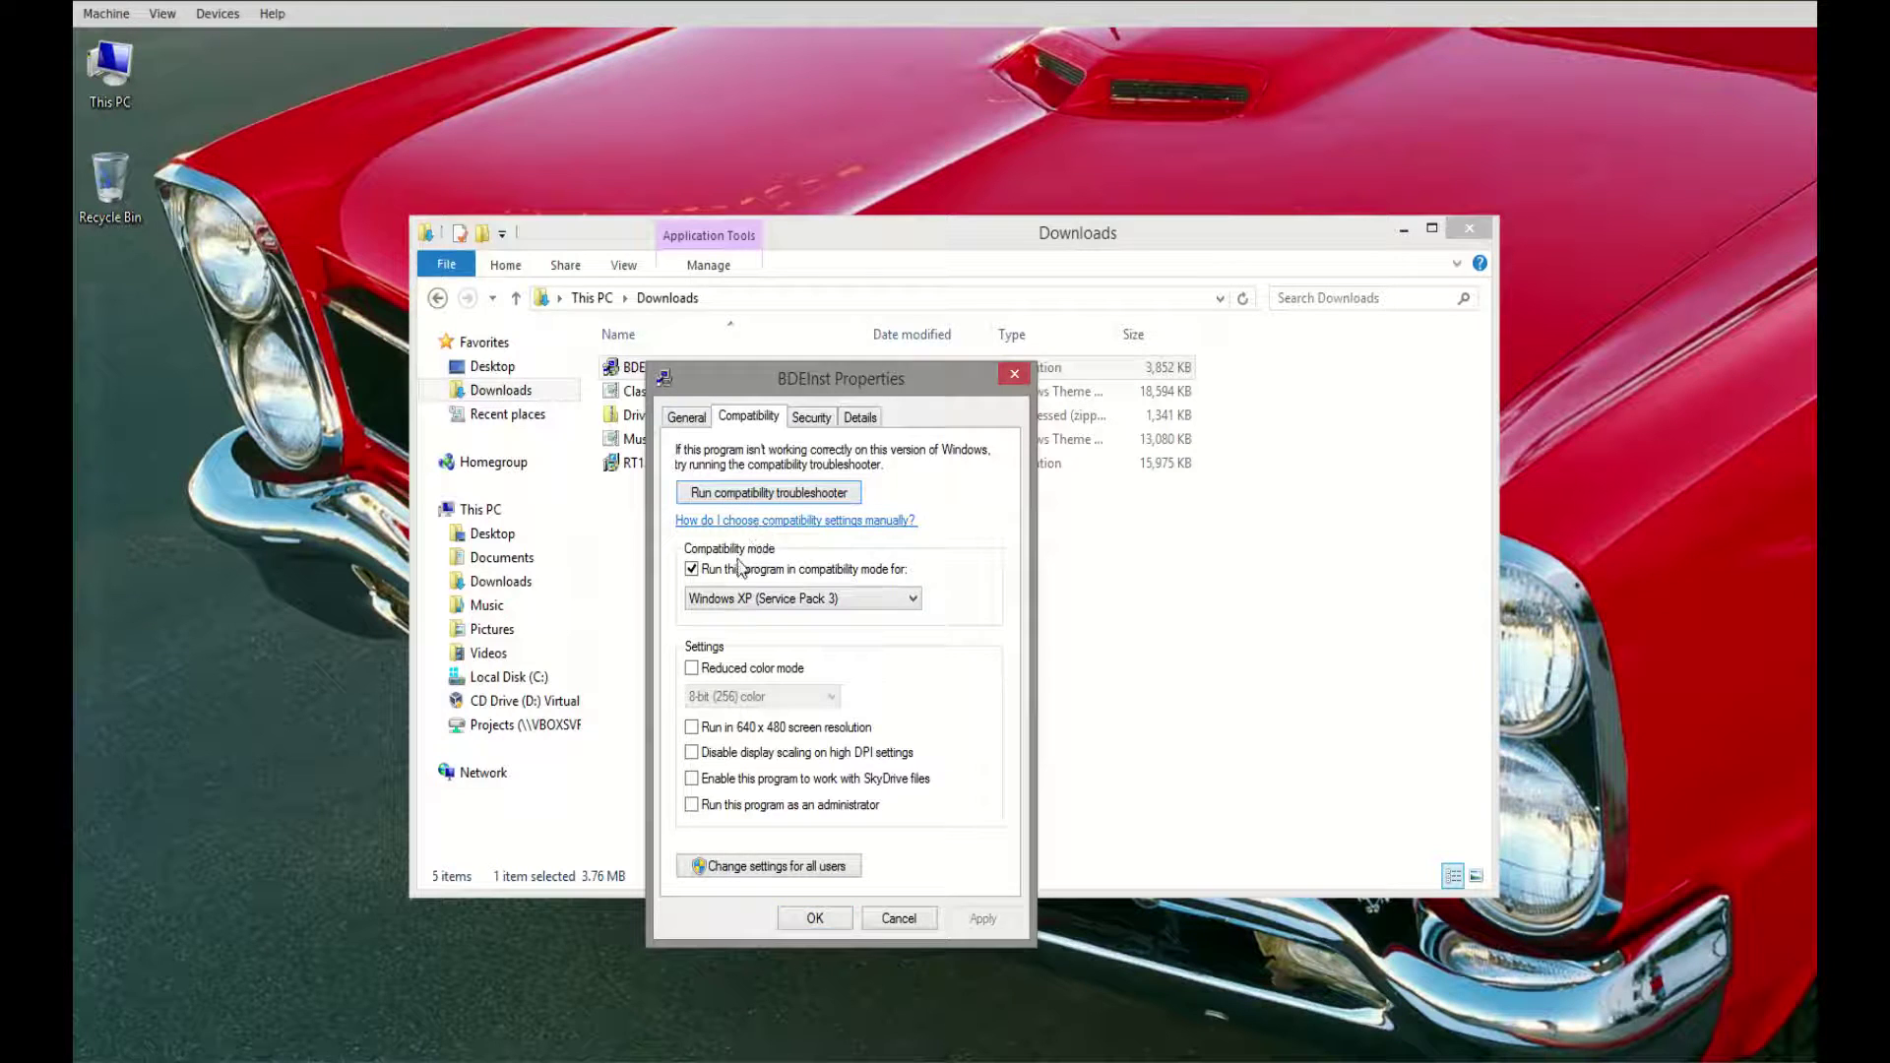
{"action": "left_click", "coordinate": [837, 570]}
{"action": "left_click", "coordinate": [845, 572]}
{"action": "left_click", "coordinate": [766, 808]}
{"action": "left_click", "coordinate": [813, 918]}
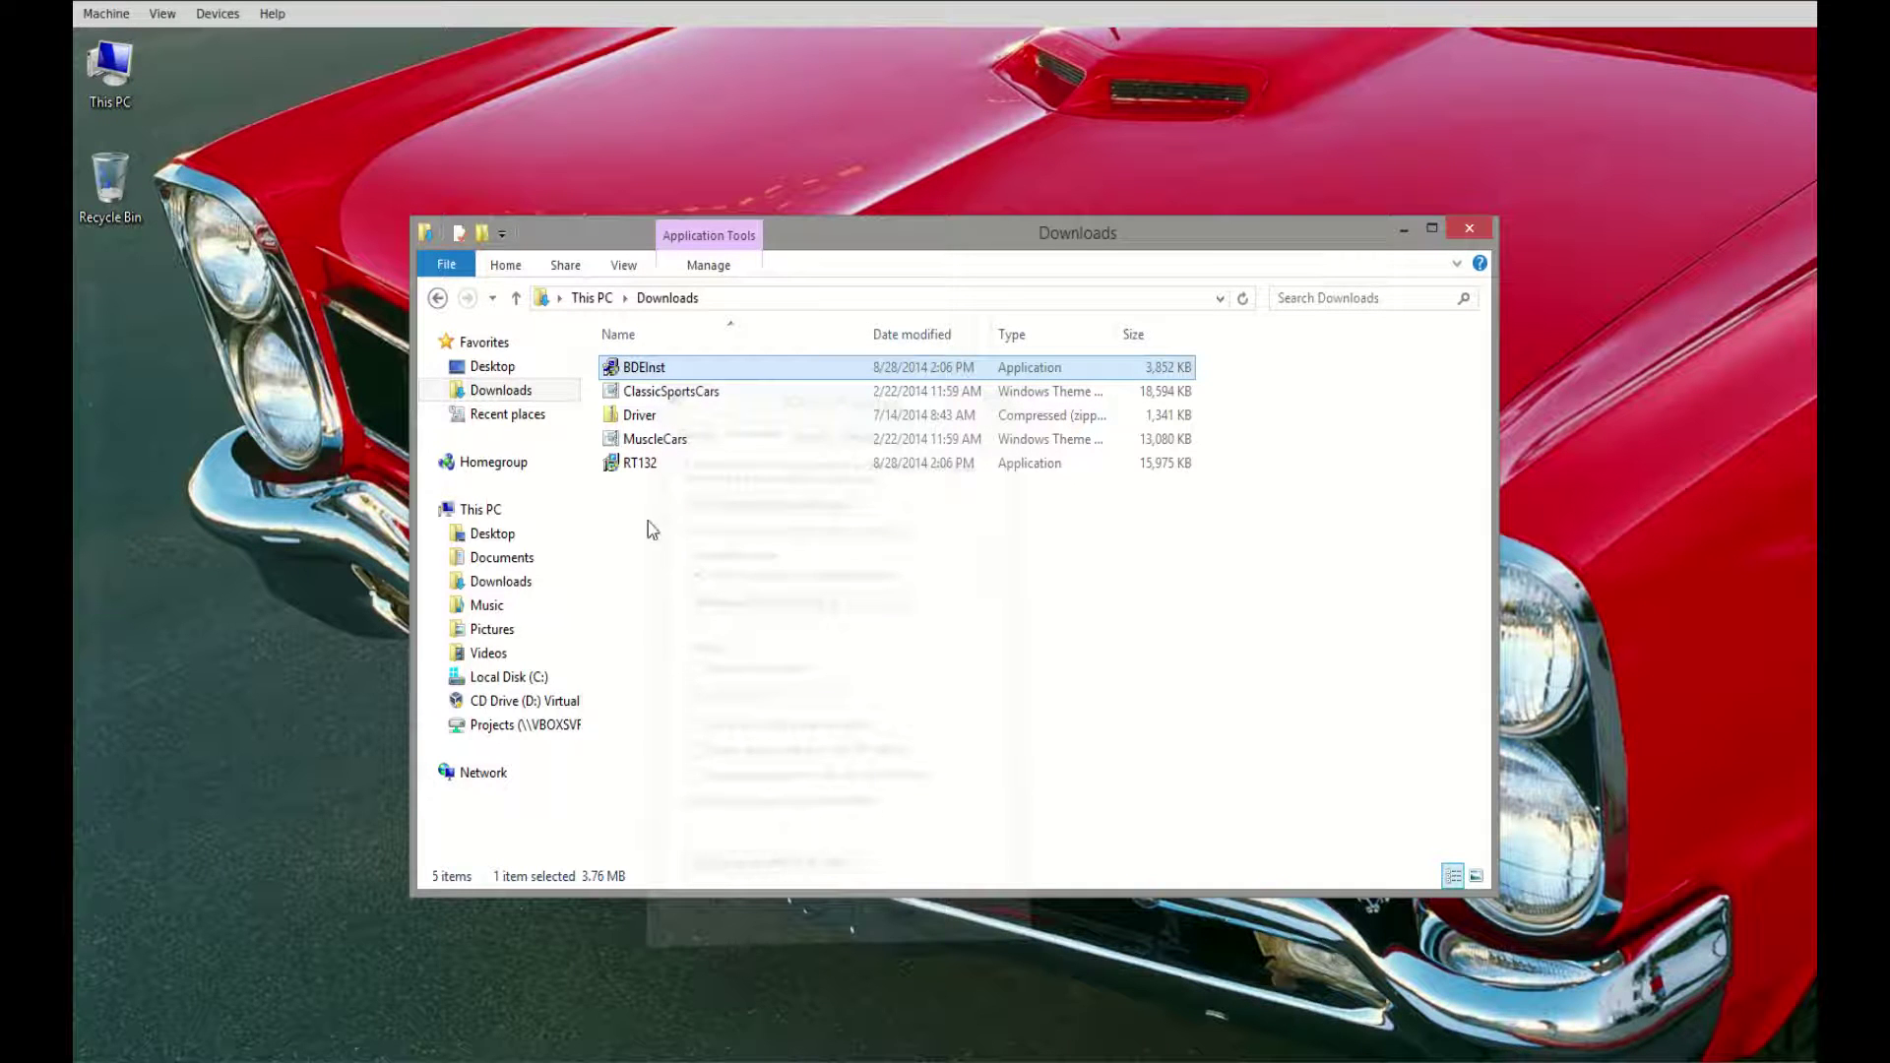
Set RT132 to run in Windows XP (Service Pack 3) compatibility mode.
{"action": "right_click", "coordinate": [634, 465]}
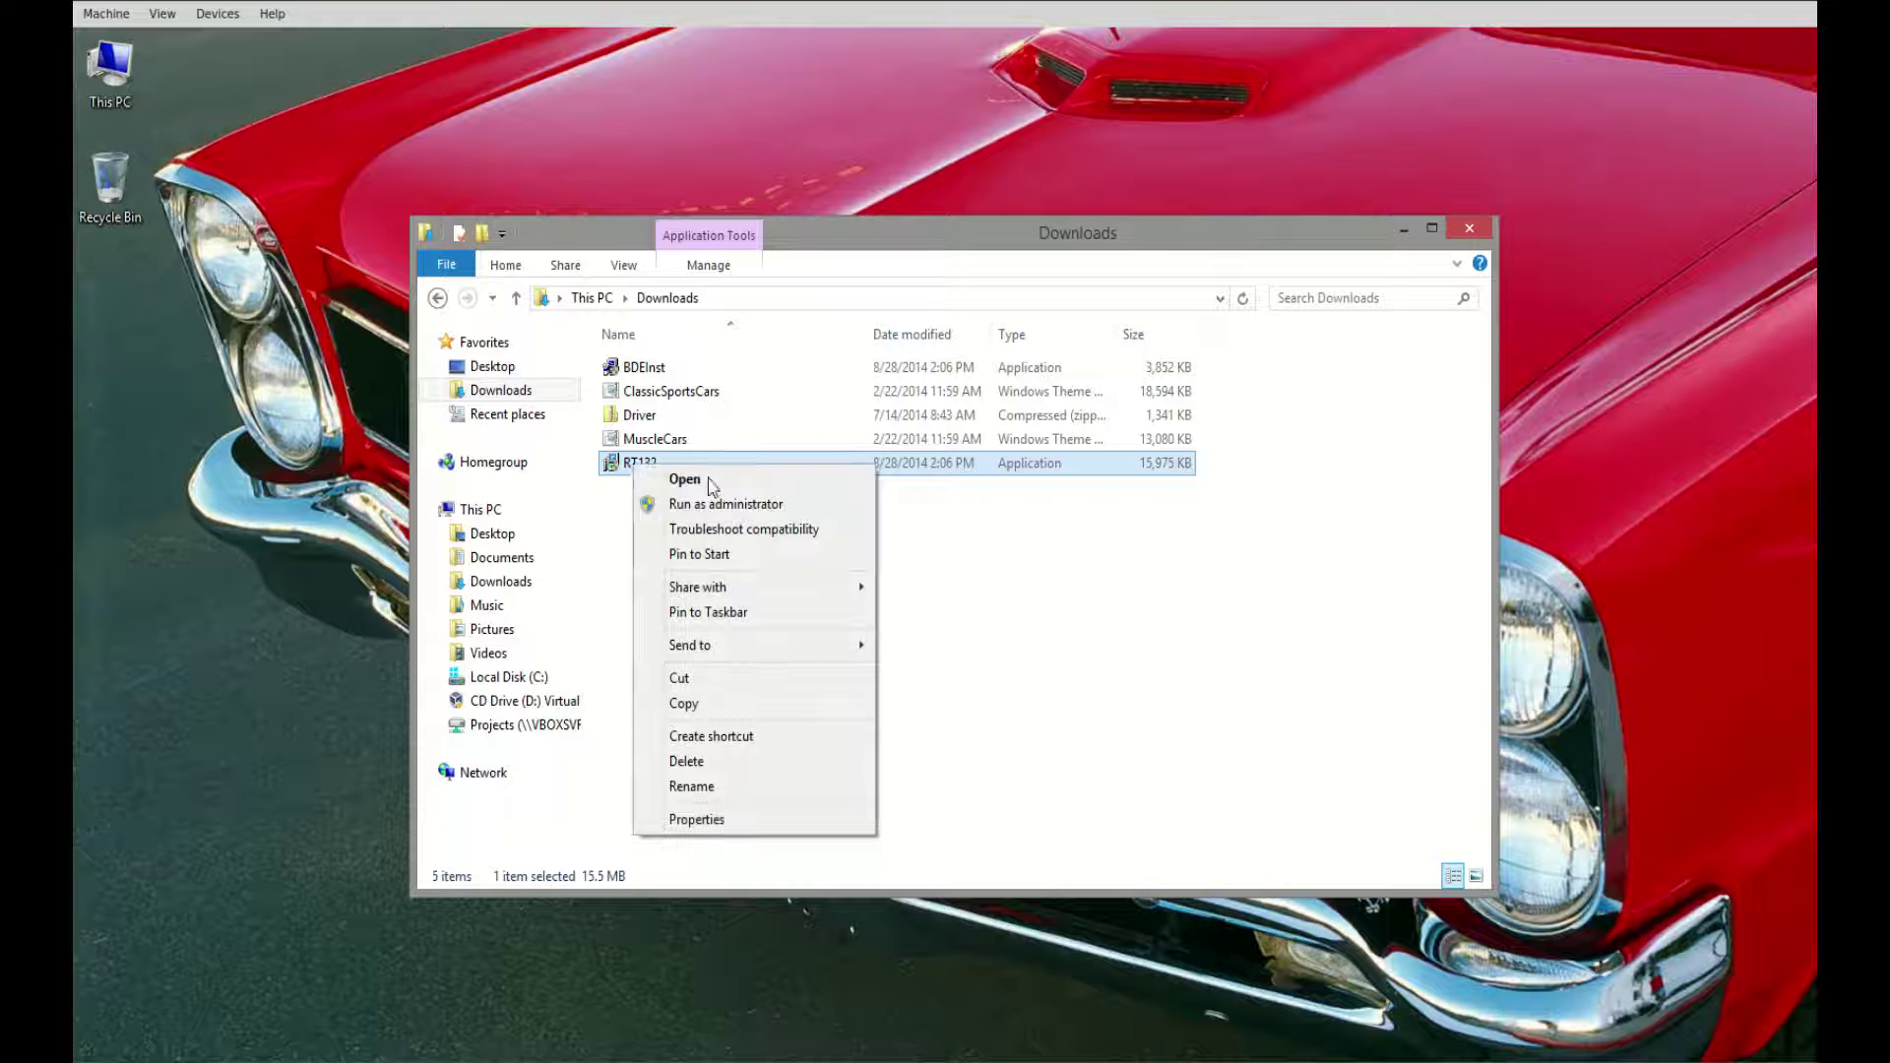
{"action": "left_click", "coordinate": [715, 818]}
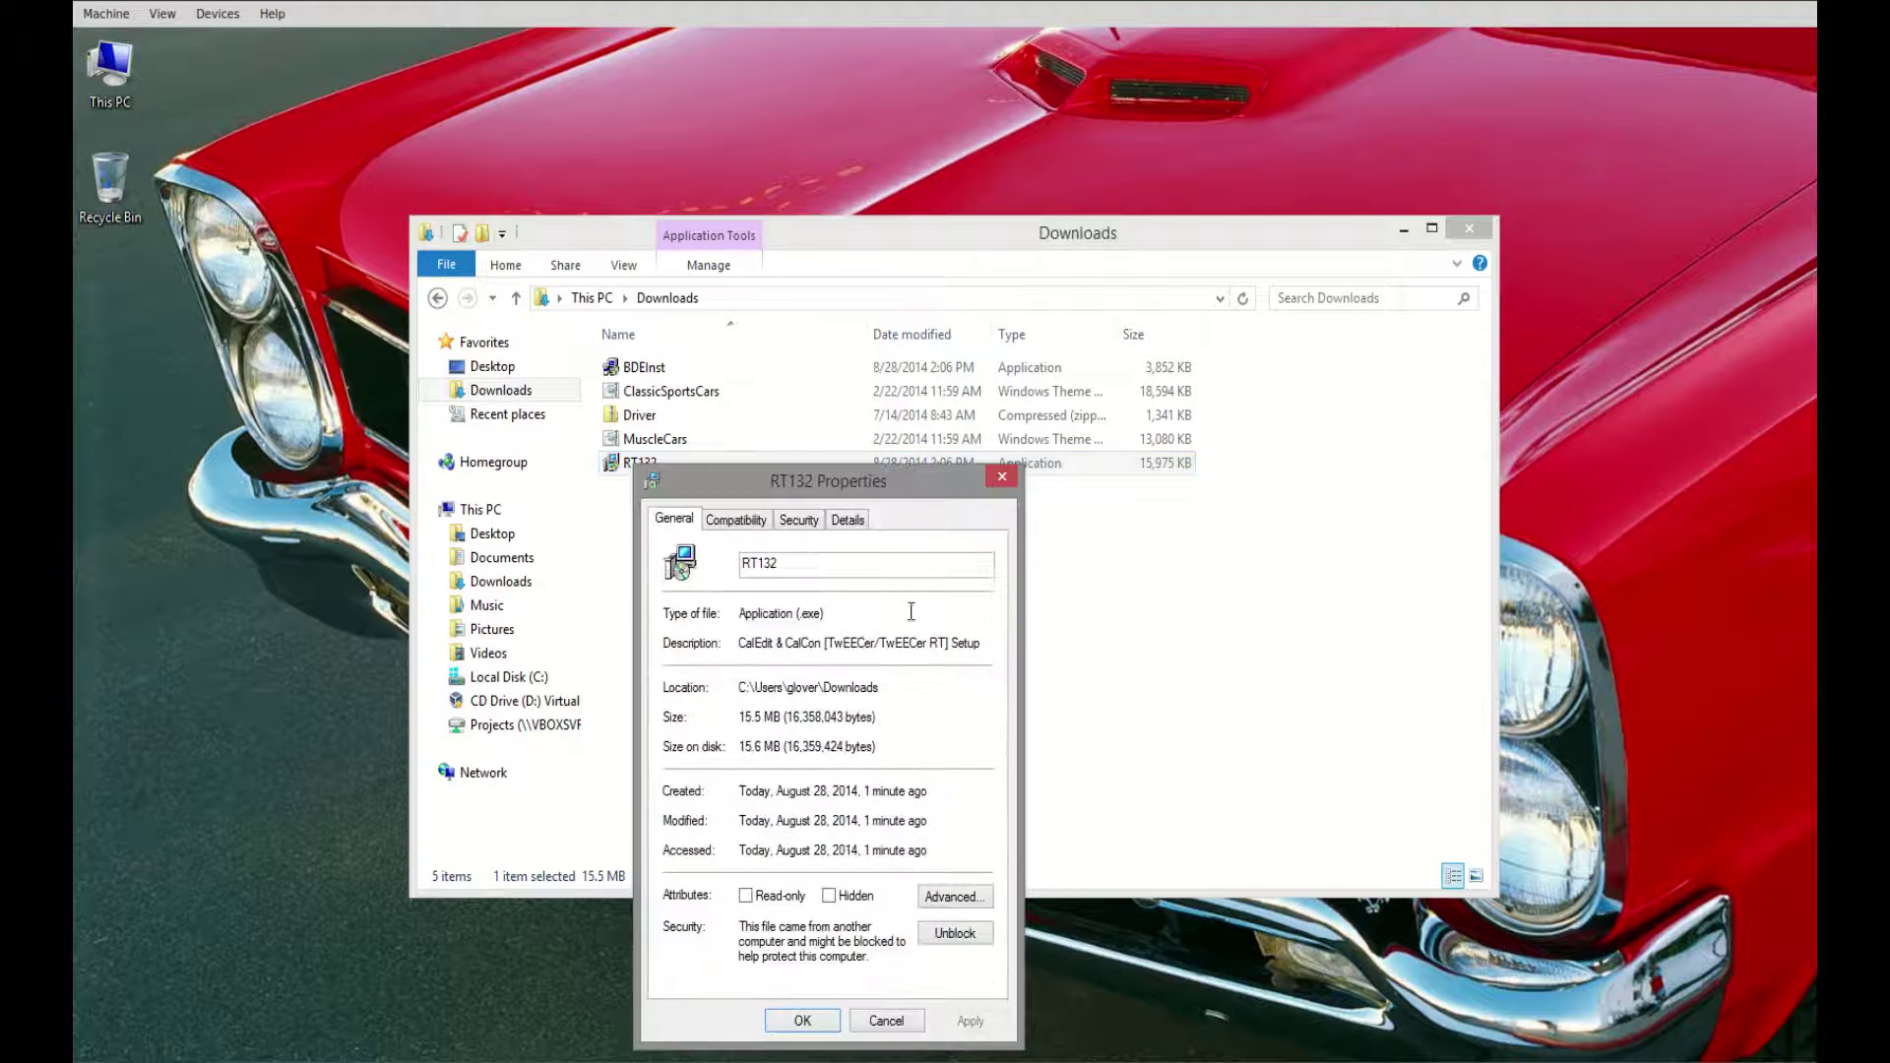
{"action": "left_click", "coordinate": [741, 521]}
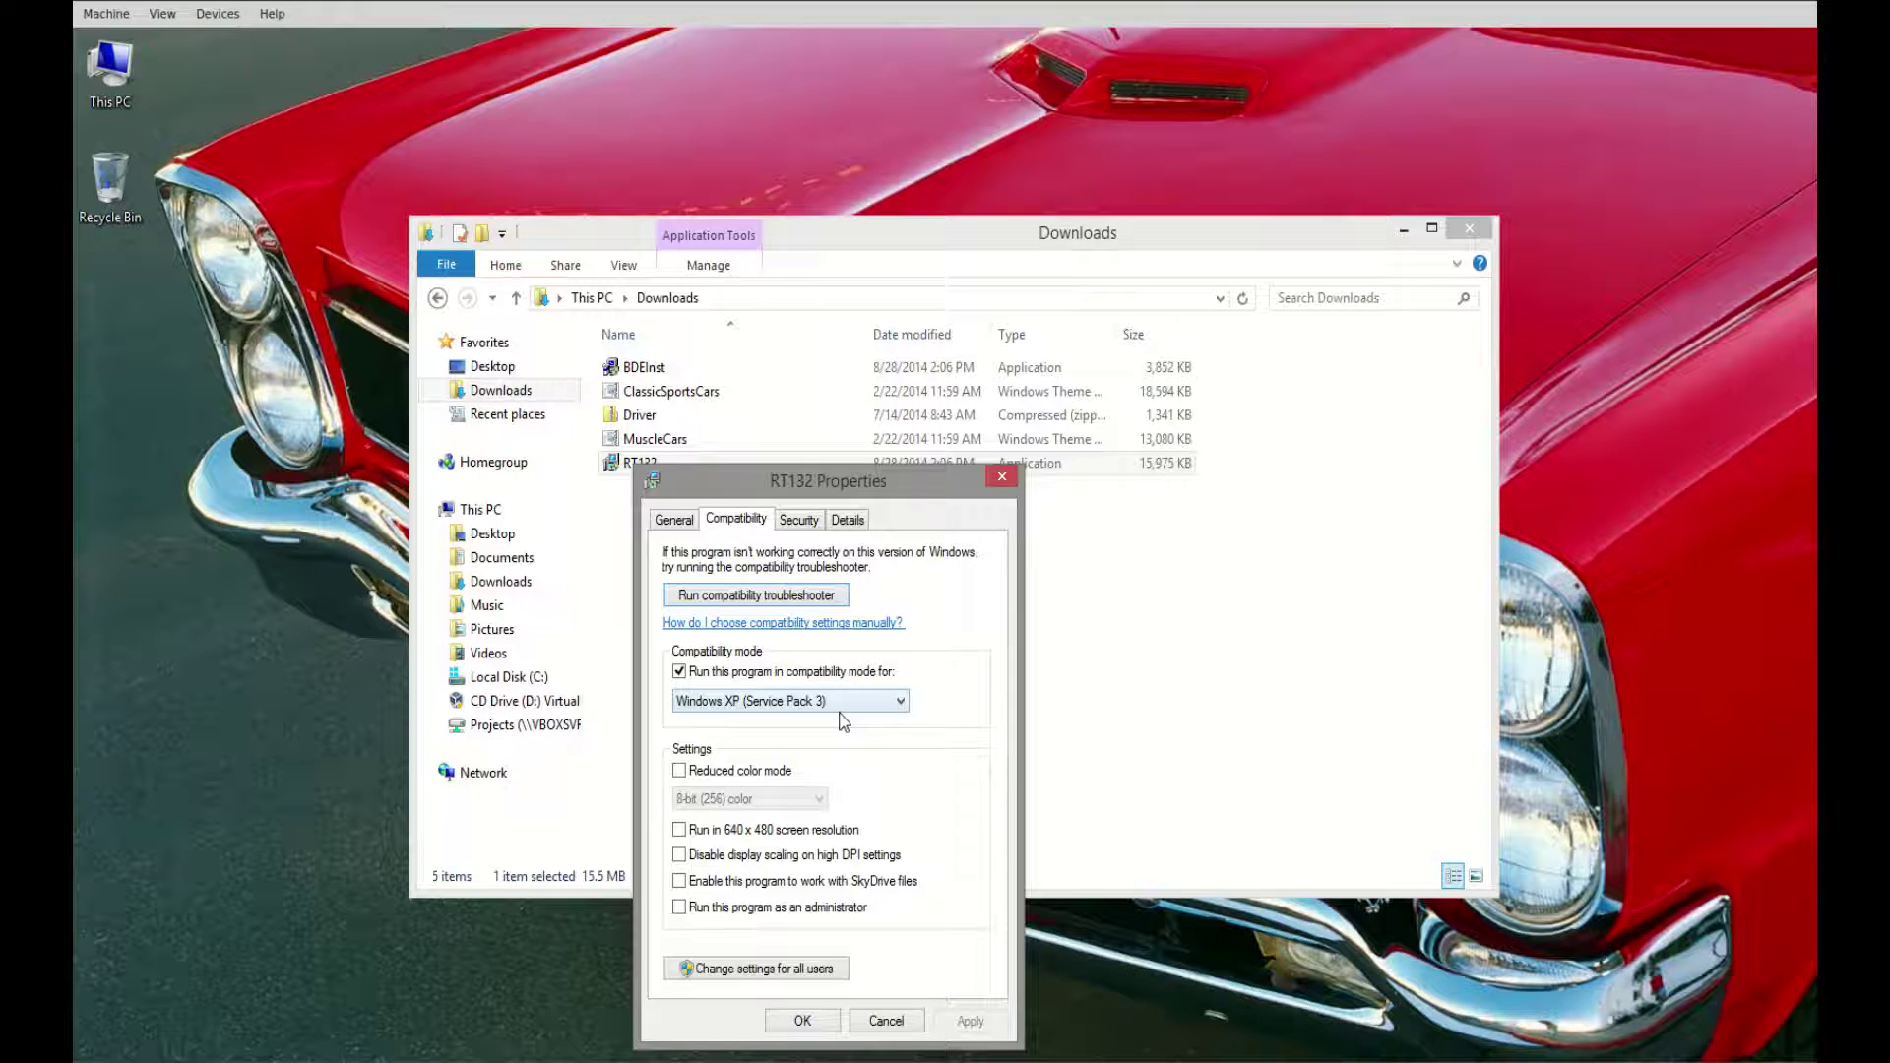
{"action": "left_click", "coordinate": [784, 675]}
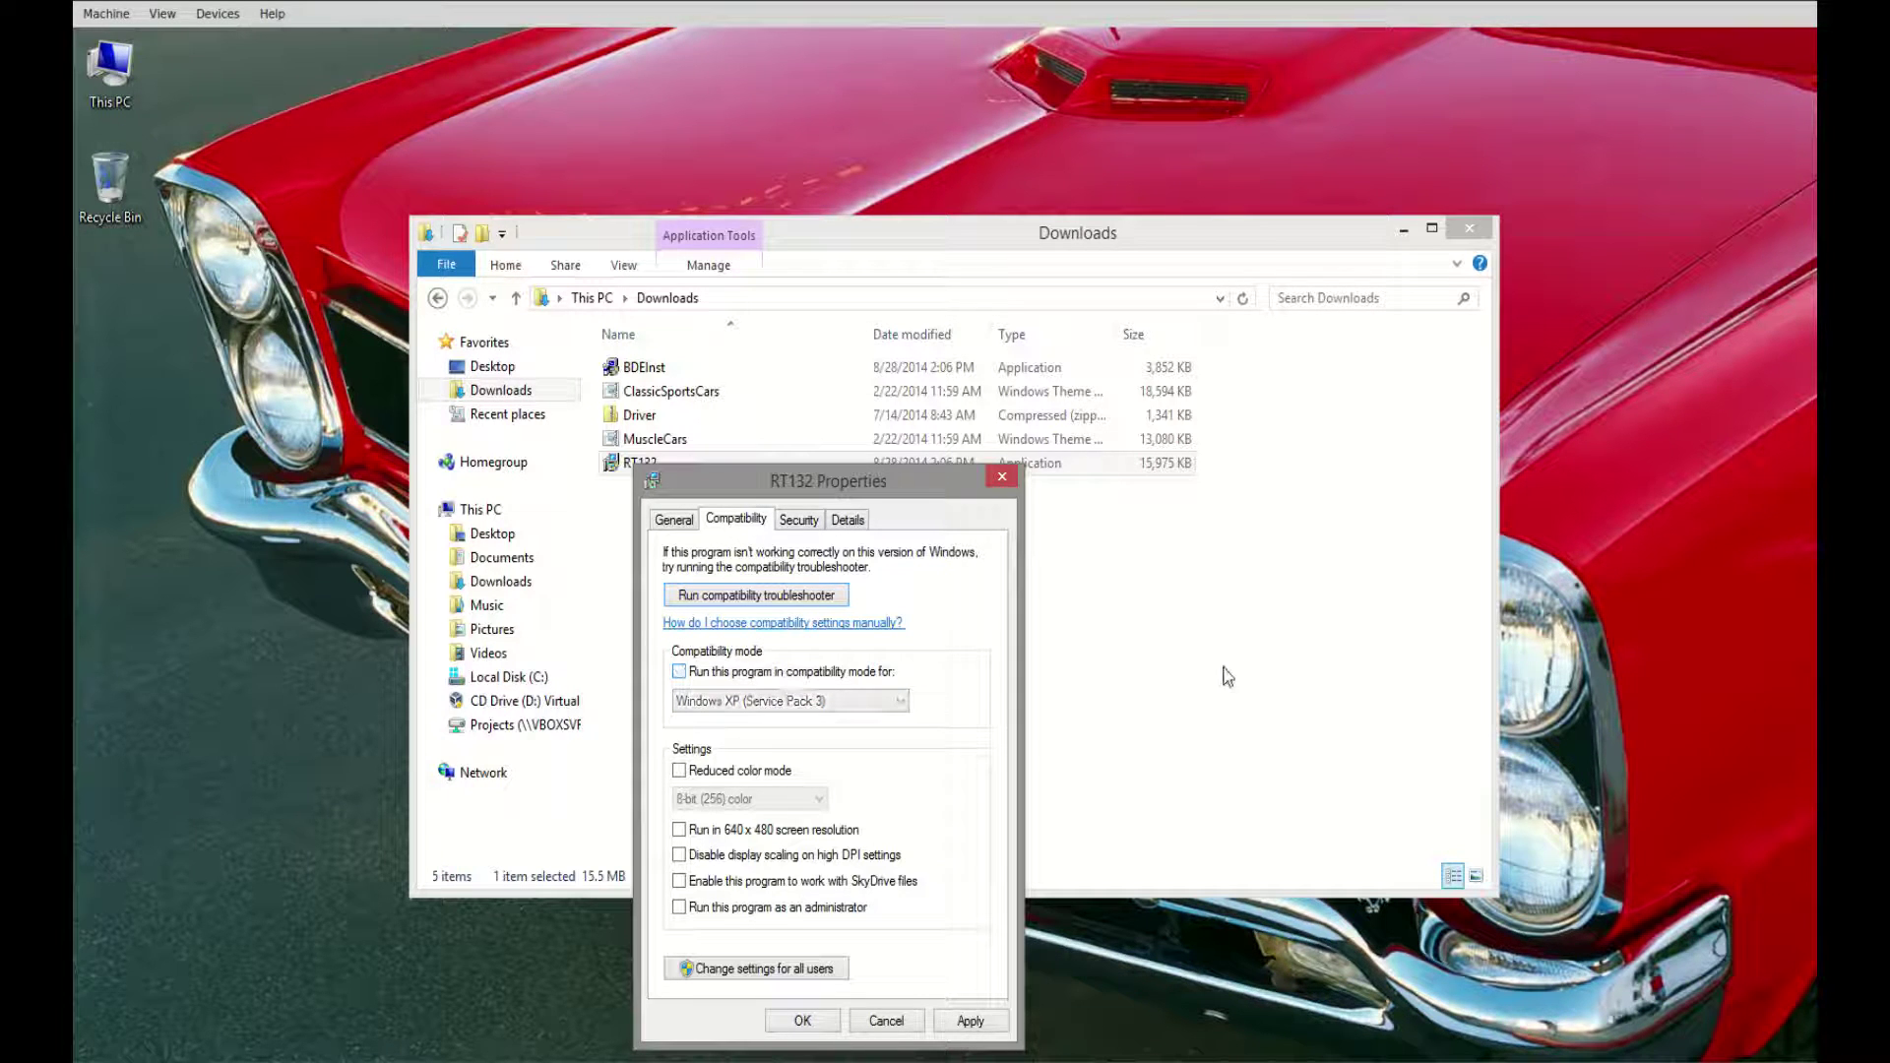
{"action": "left_click", "coordinate": [791, 679]}
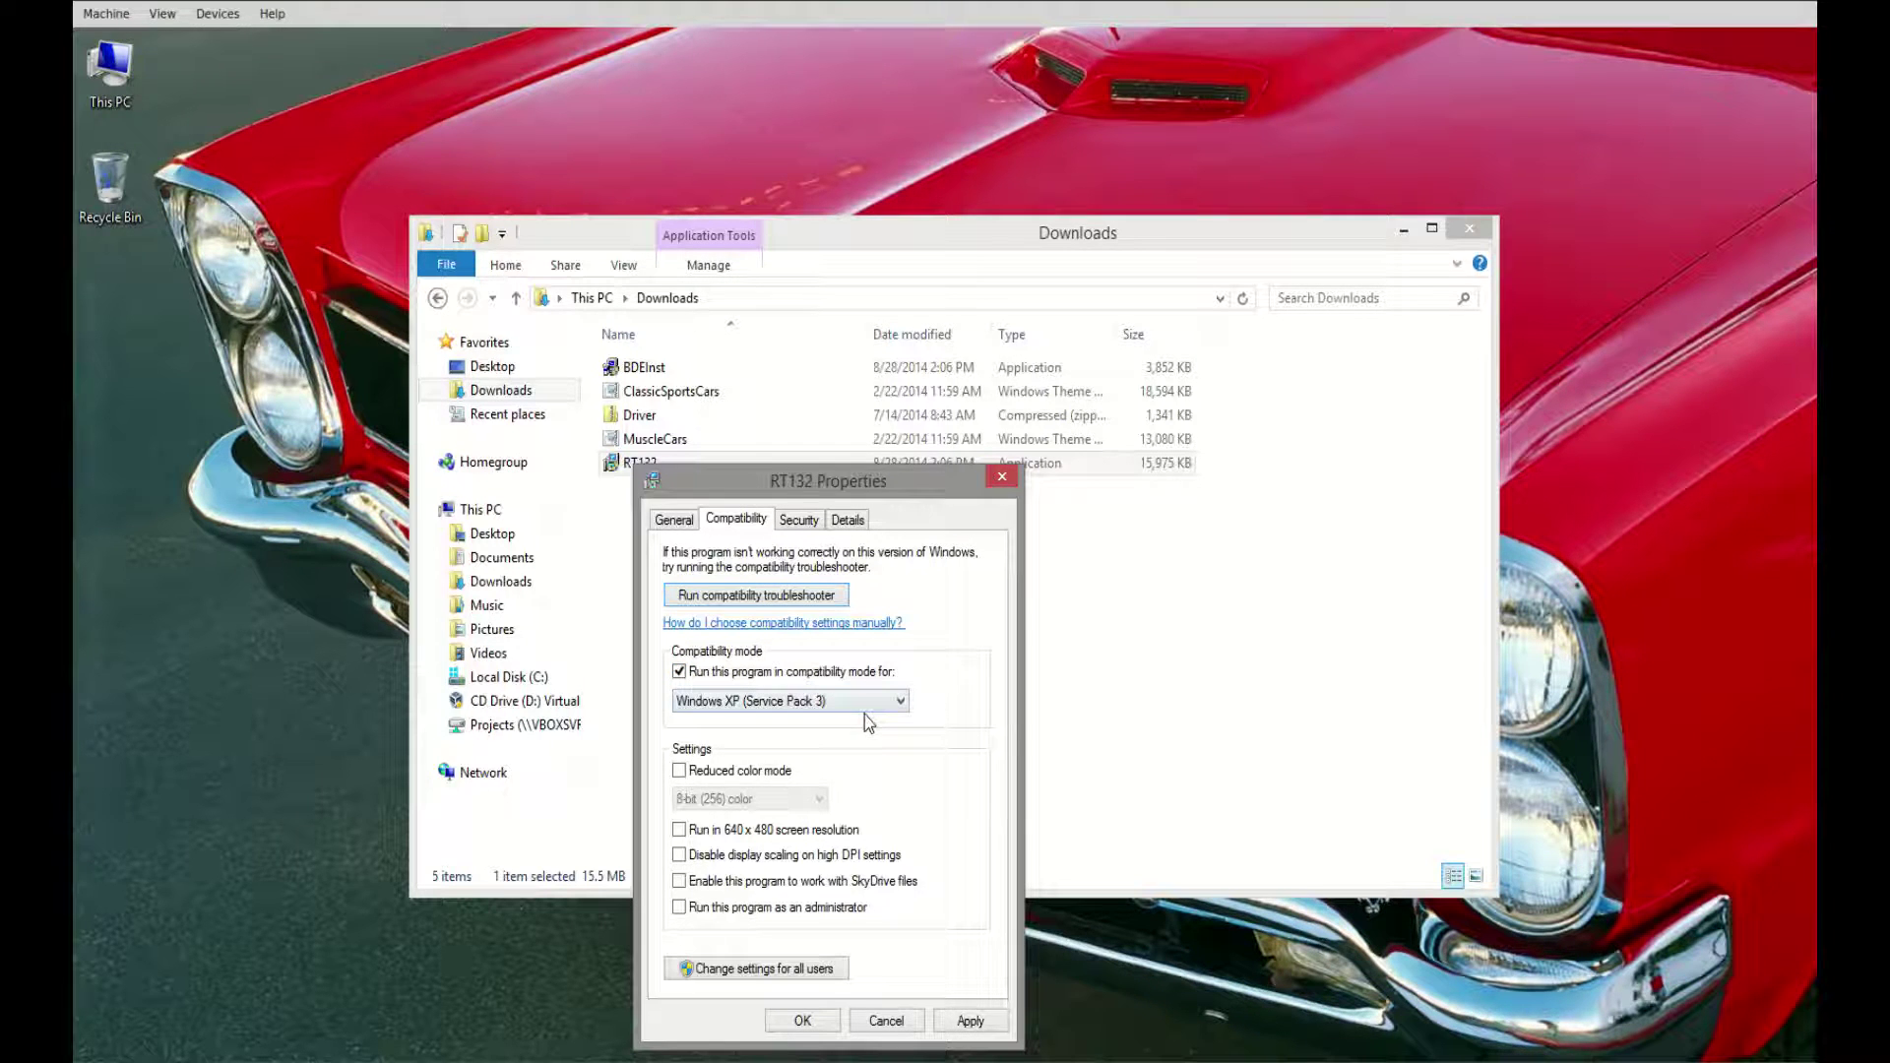
{"action": "left_click", "coordinate": [970, 1020]}
{"action": "left_click", "coordinate": [803, 1020]}
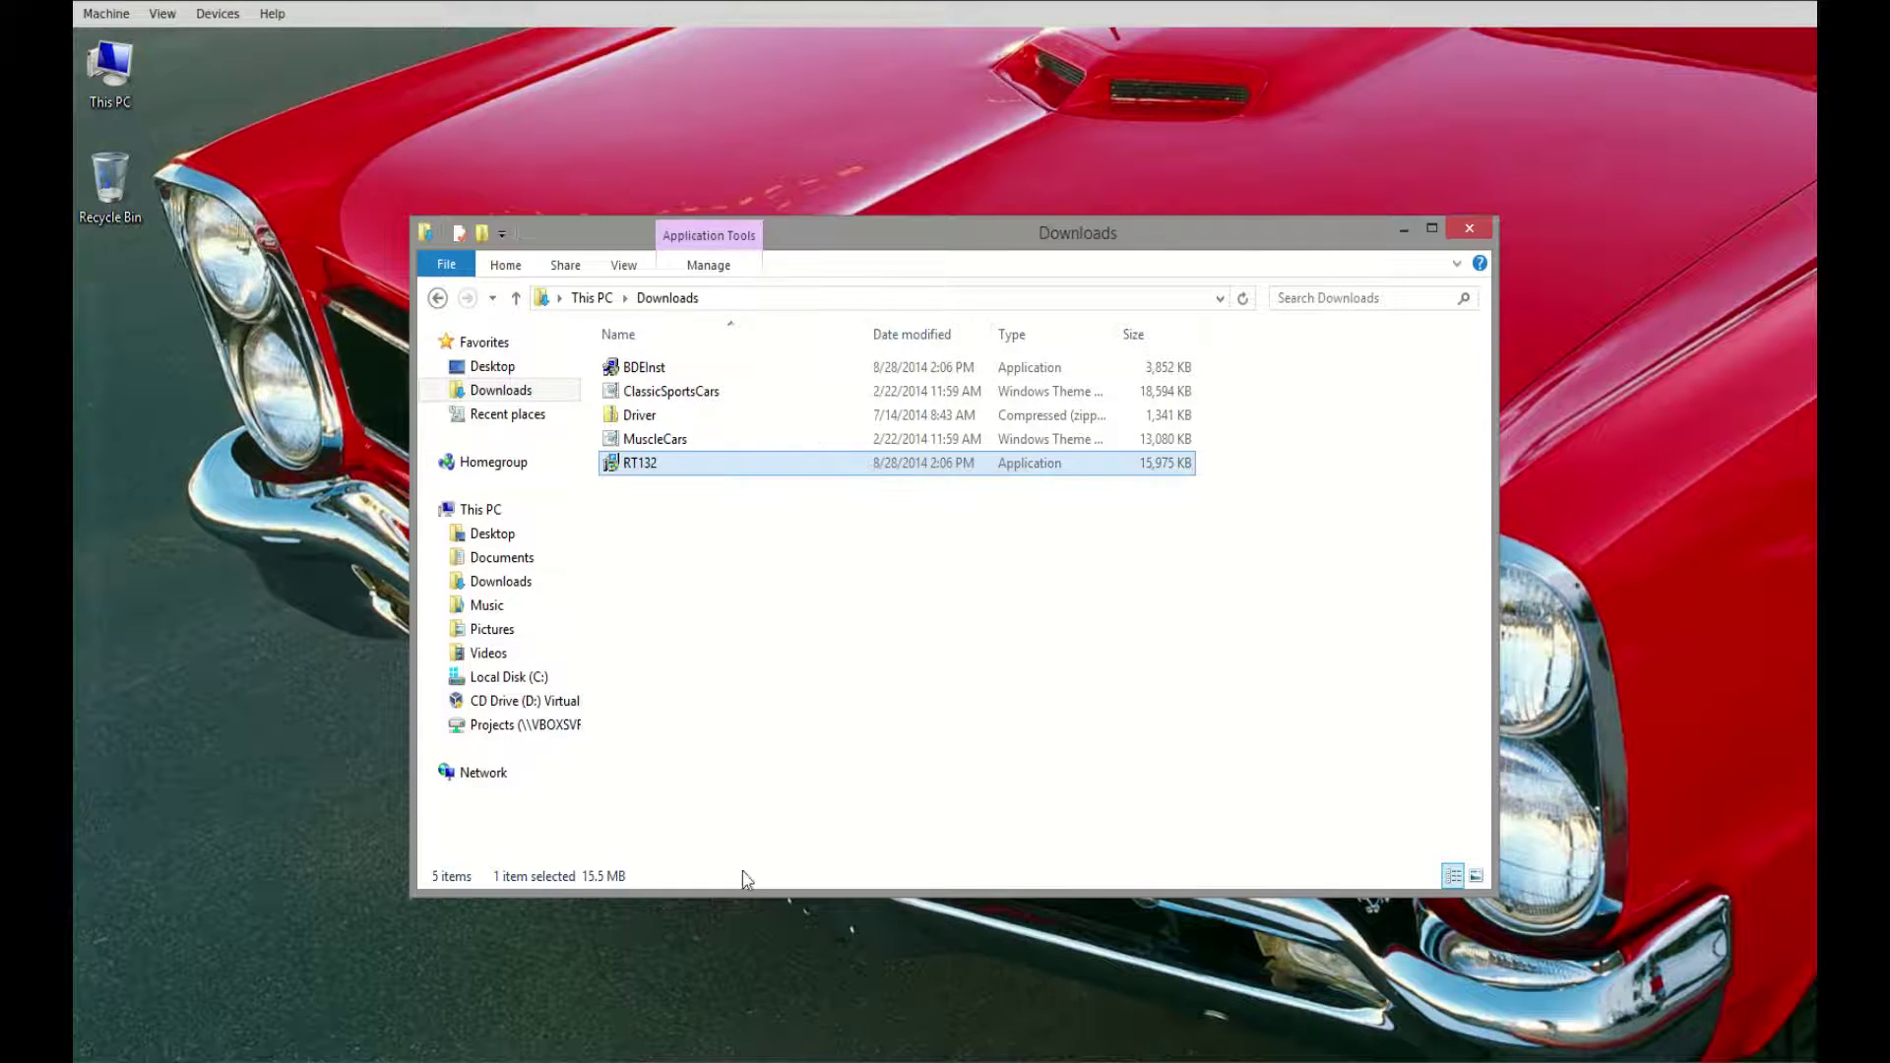
Run BDEInst as administrator and start the install with the default destination folder.
{"action": "double_click", "coordinate": [663, 373]}
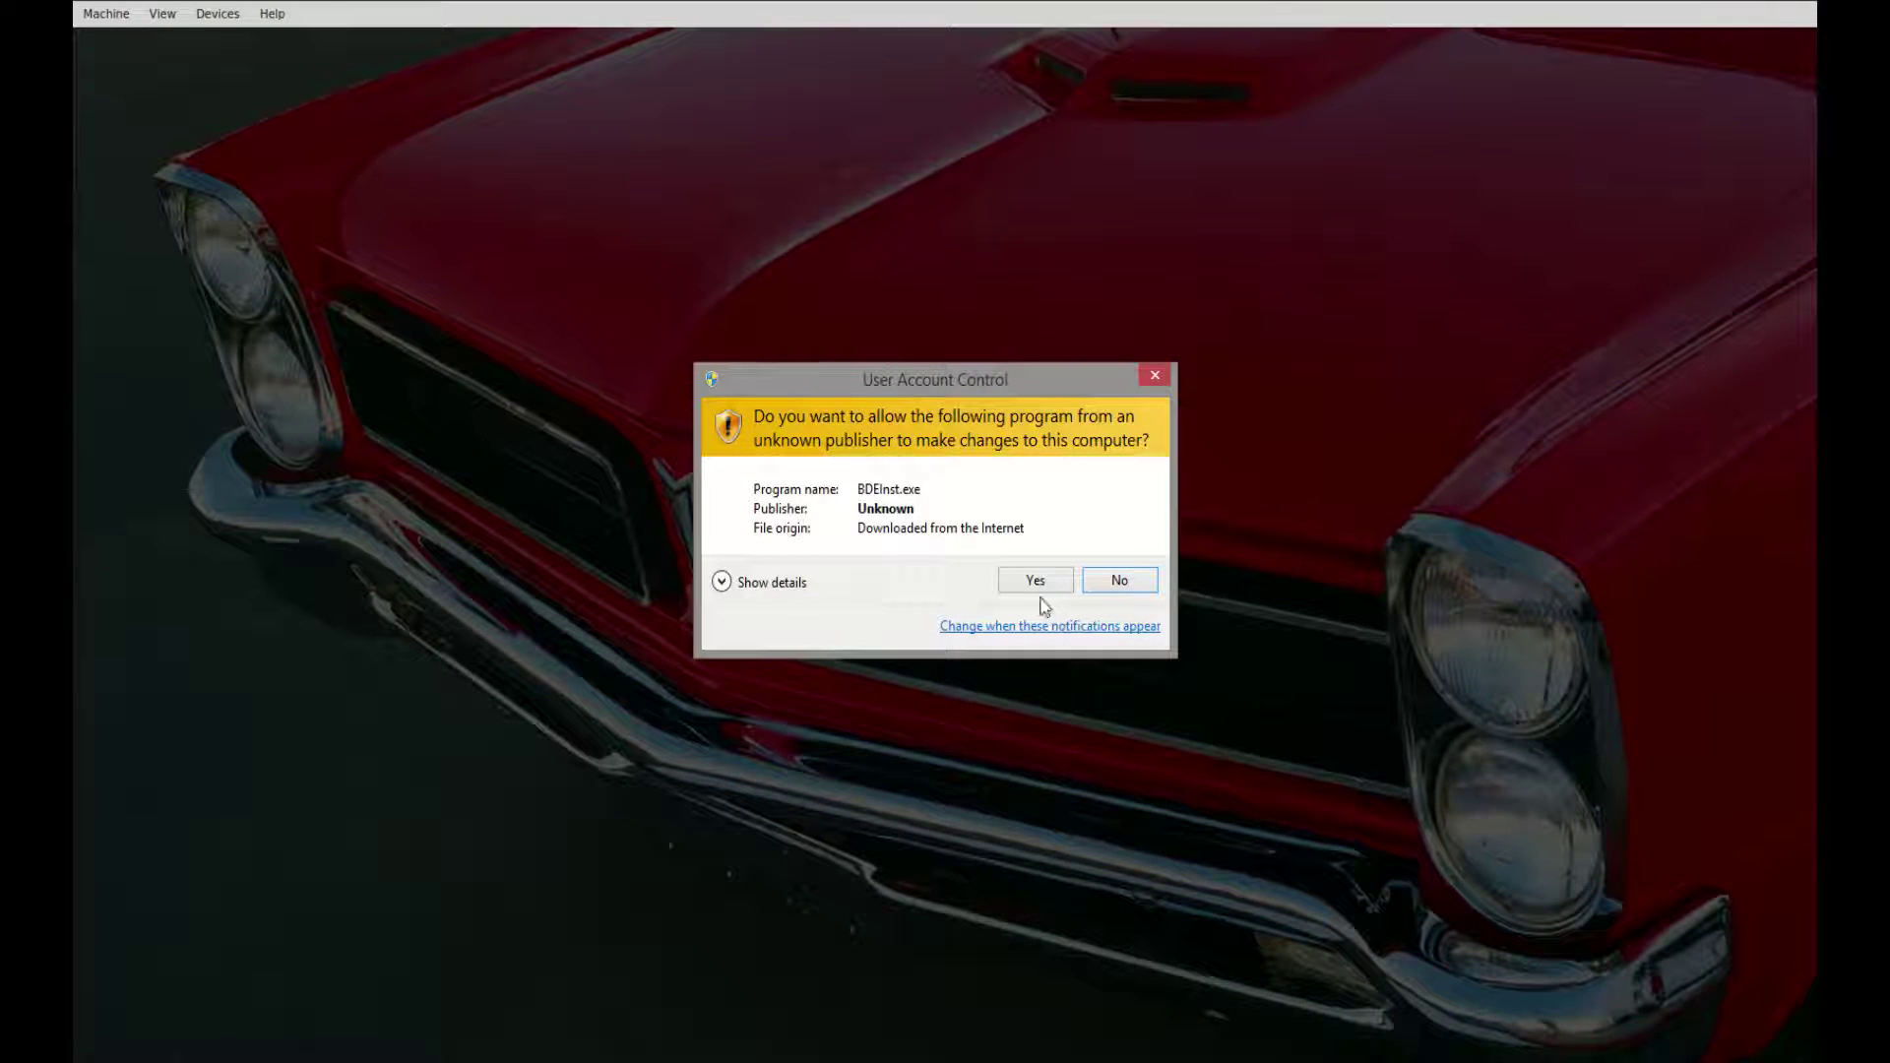
{"action": "left_click", "coordinate": [1034, 581]}
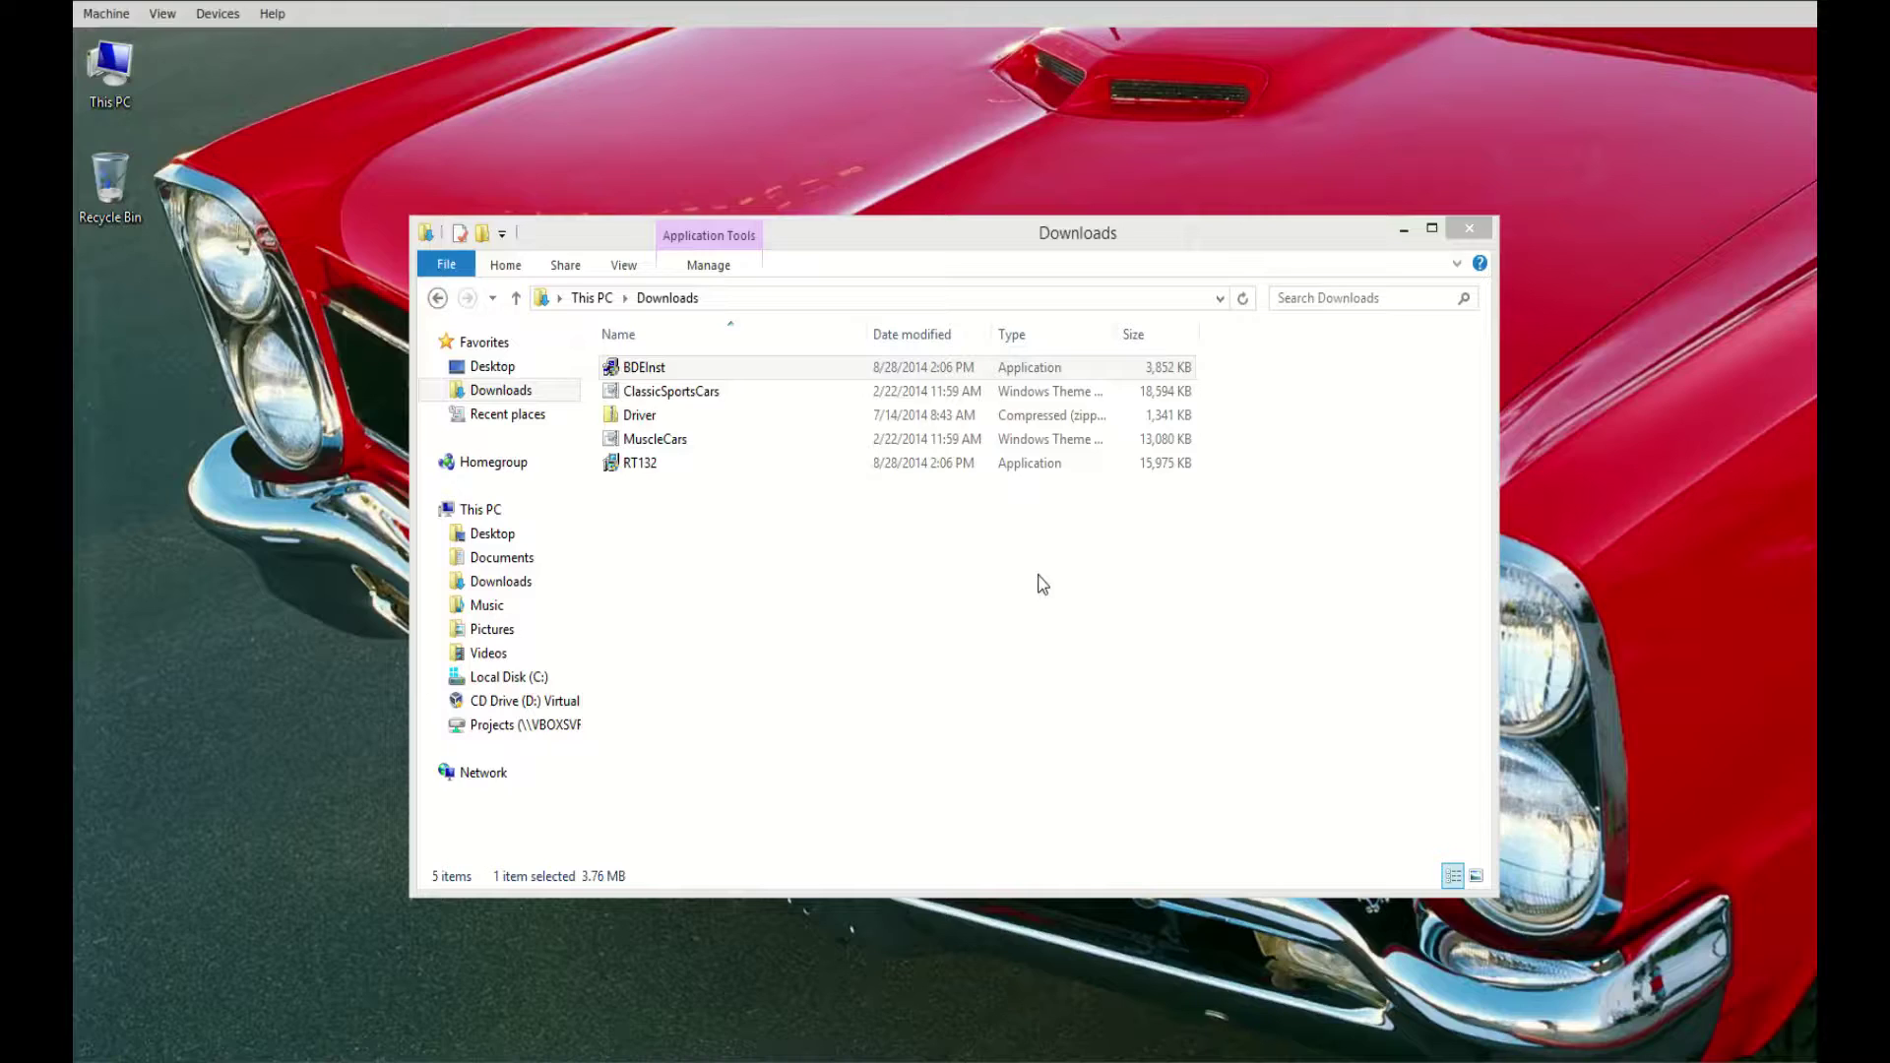
{"action": "left_click", "coordinate": [1019, 635]}
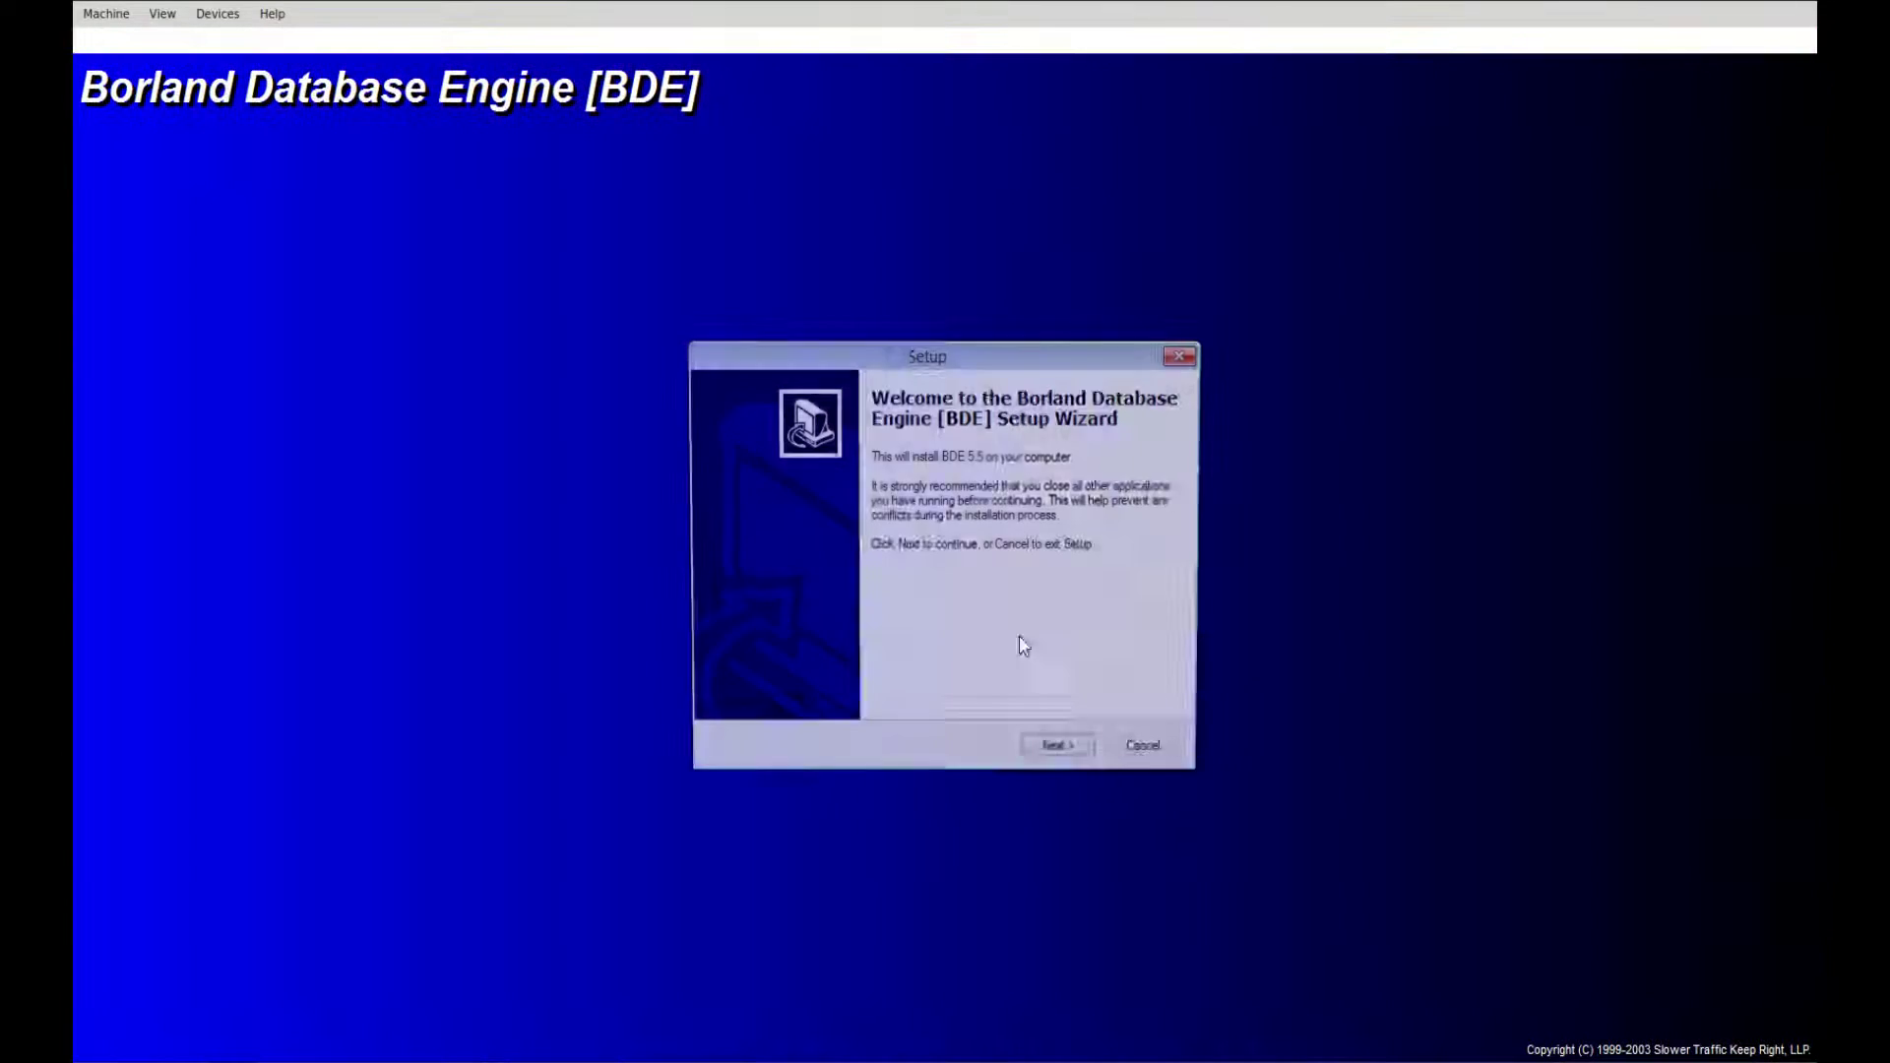
{"action": "left_click", "coordinate": [1057, 755]}
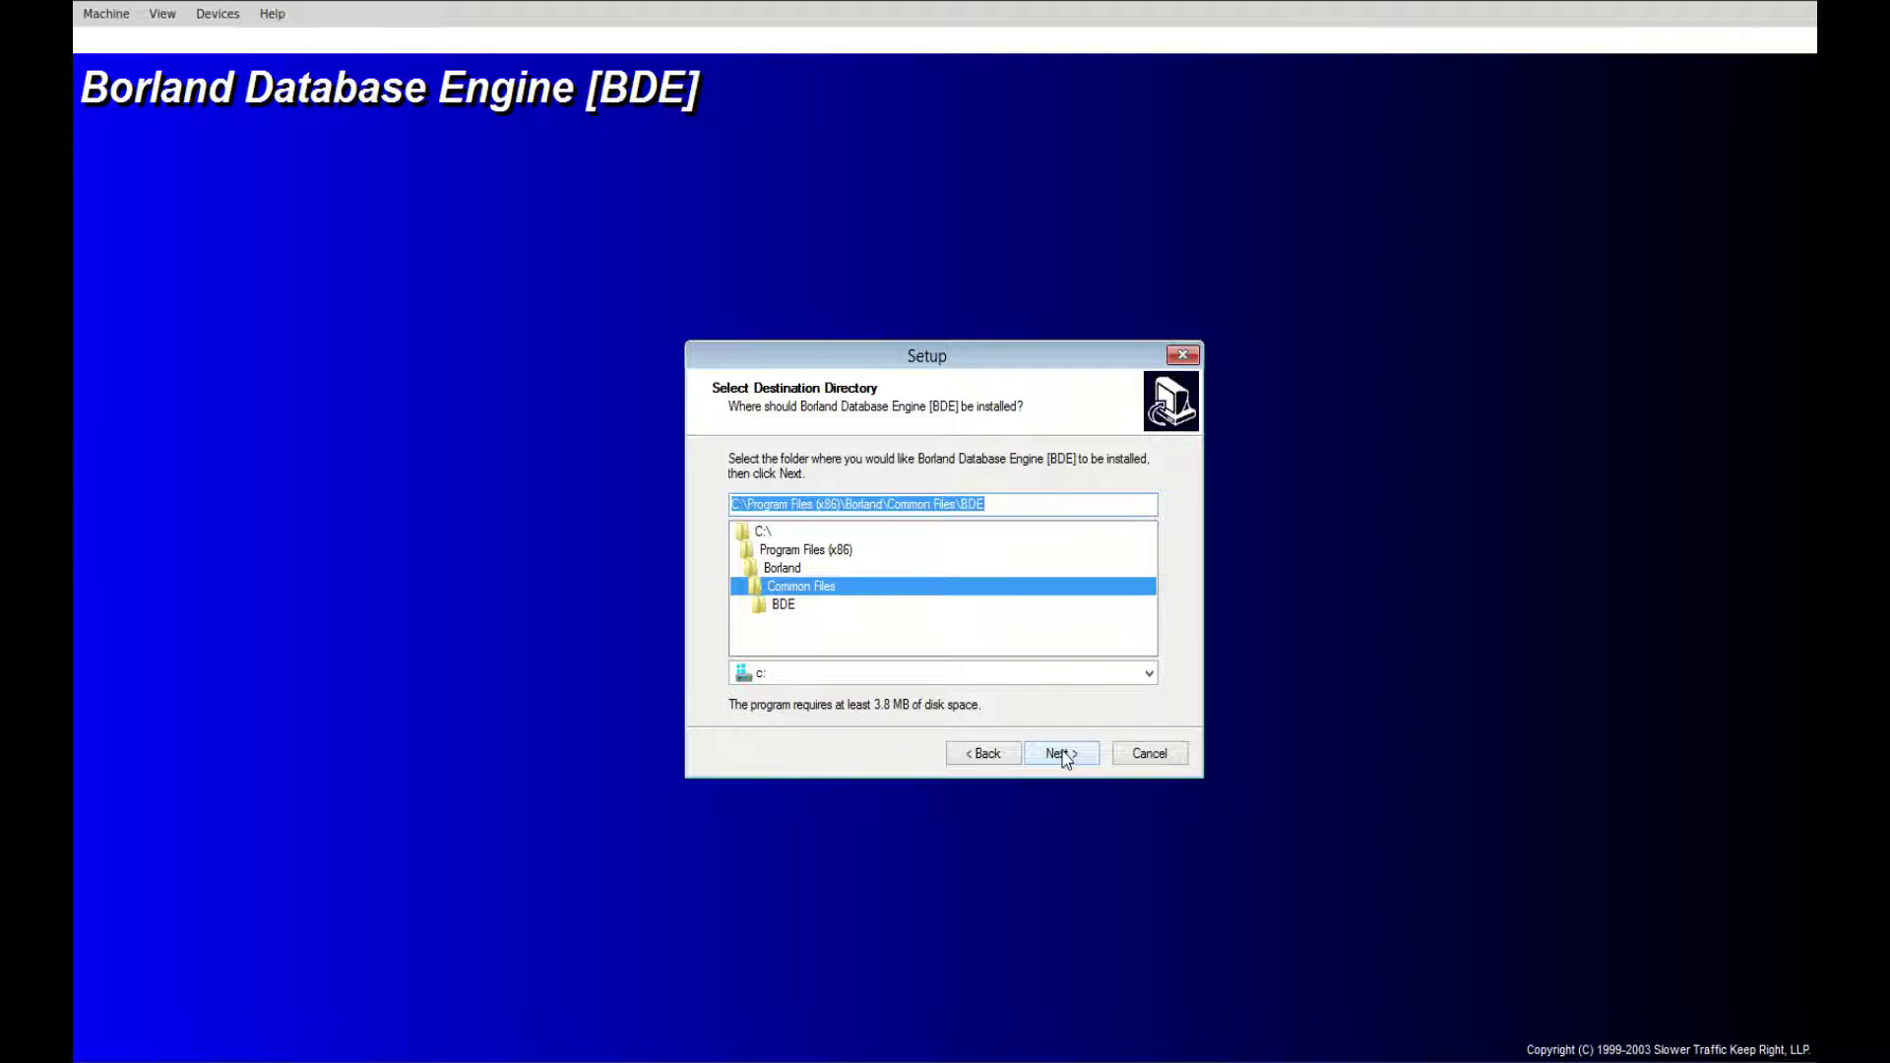
{"action": "left_click", "coordinate": [1061, 755]}
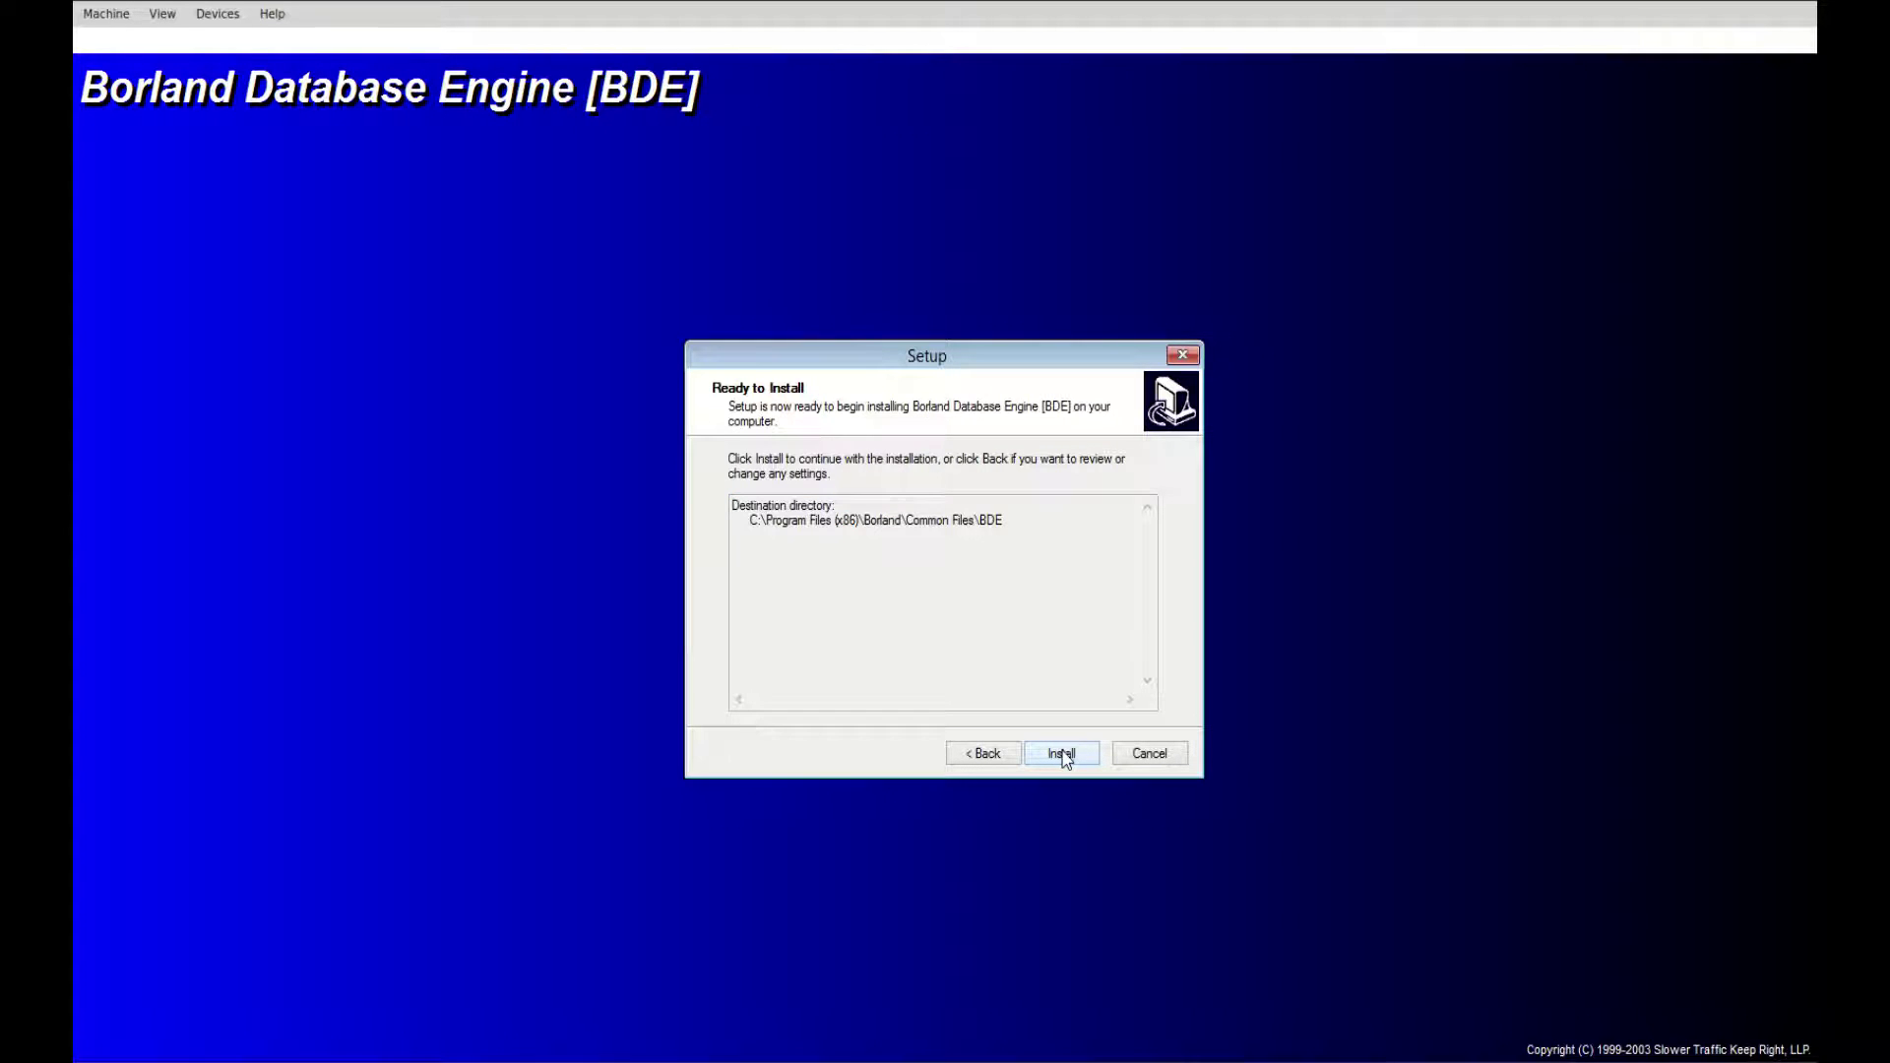
{"action": "left_click", "coordinate": [1063, 754]}
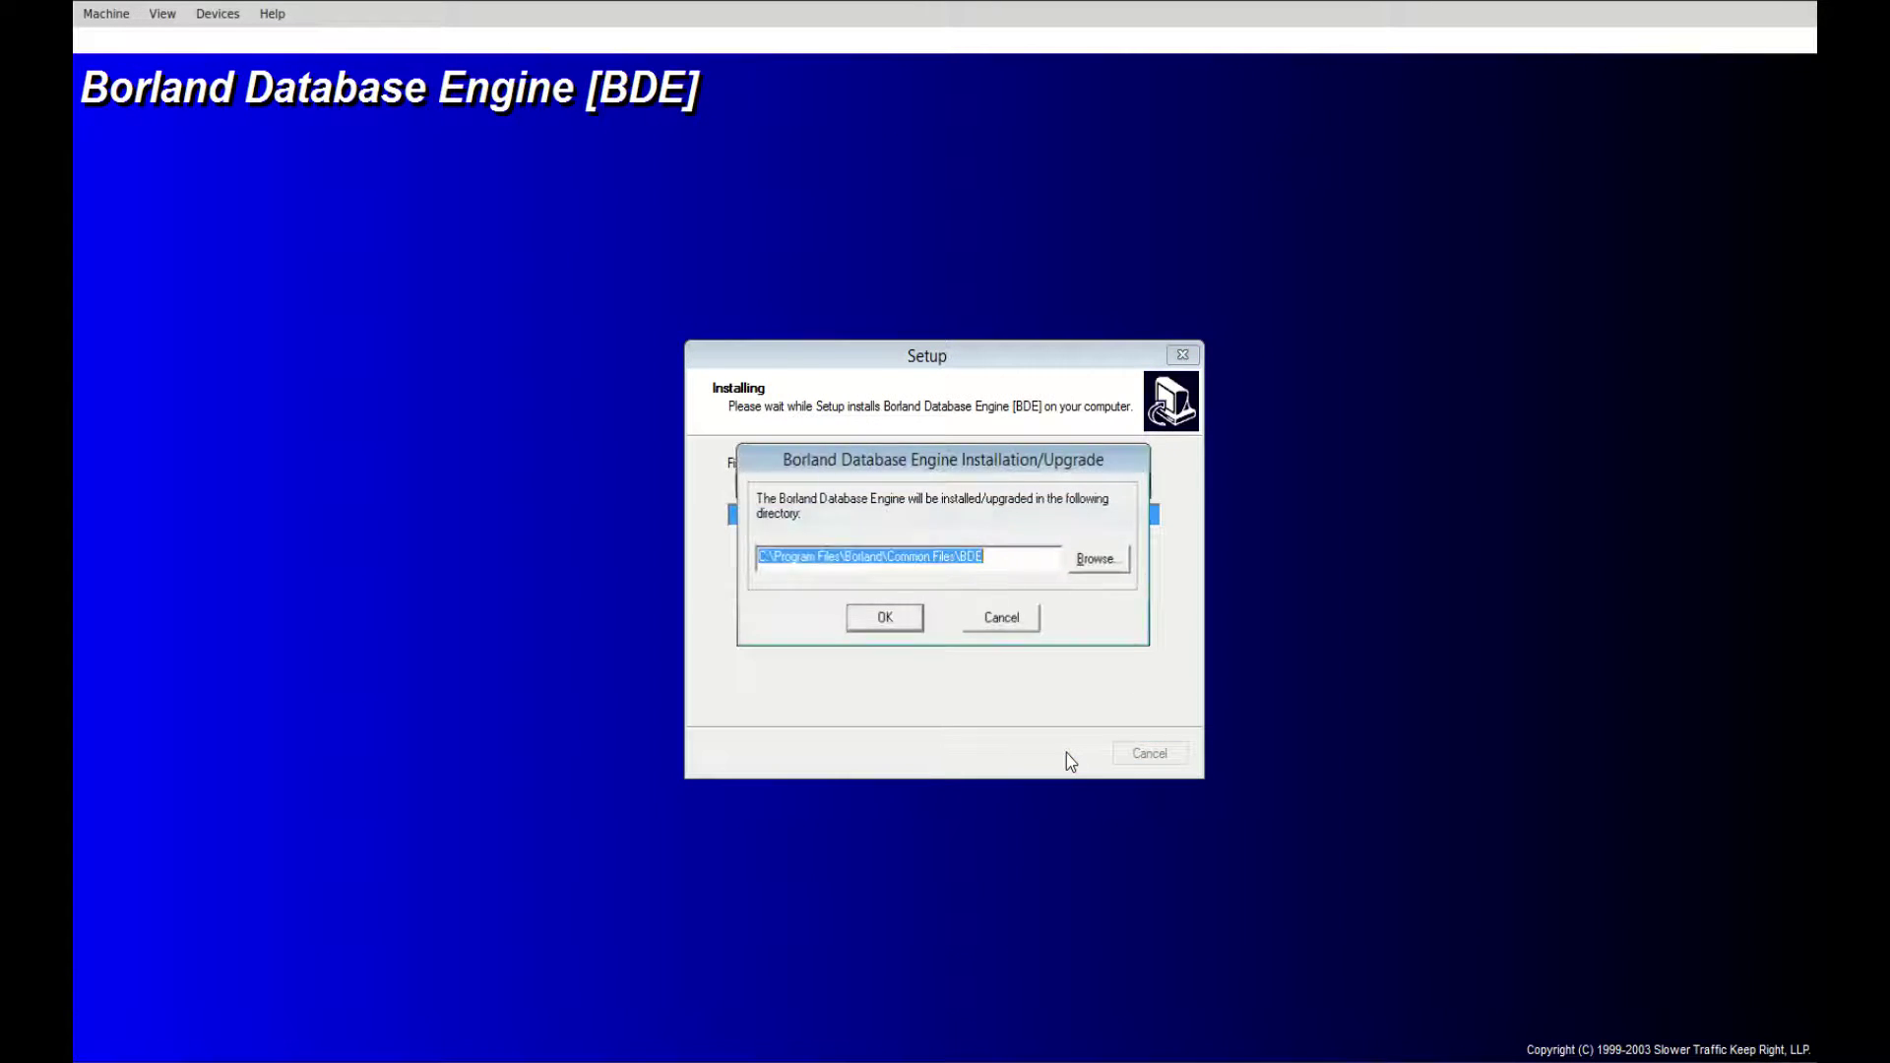
Finish the BDE install past the low-disk-space warning and registry error, then launch RT132.
{"action": "left_click", "coordinate": [898, 618]}
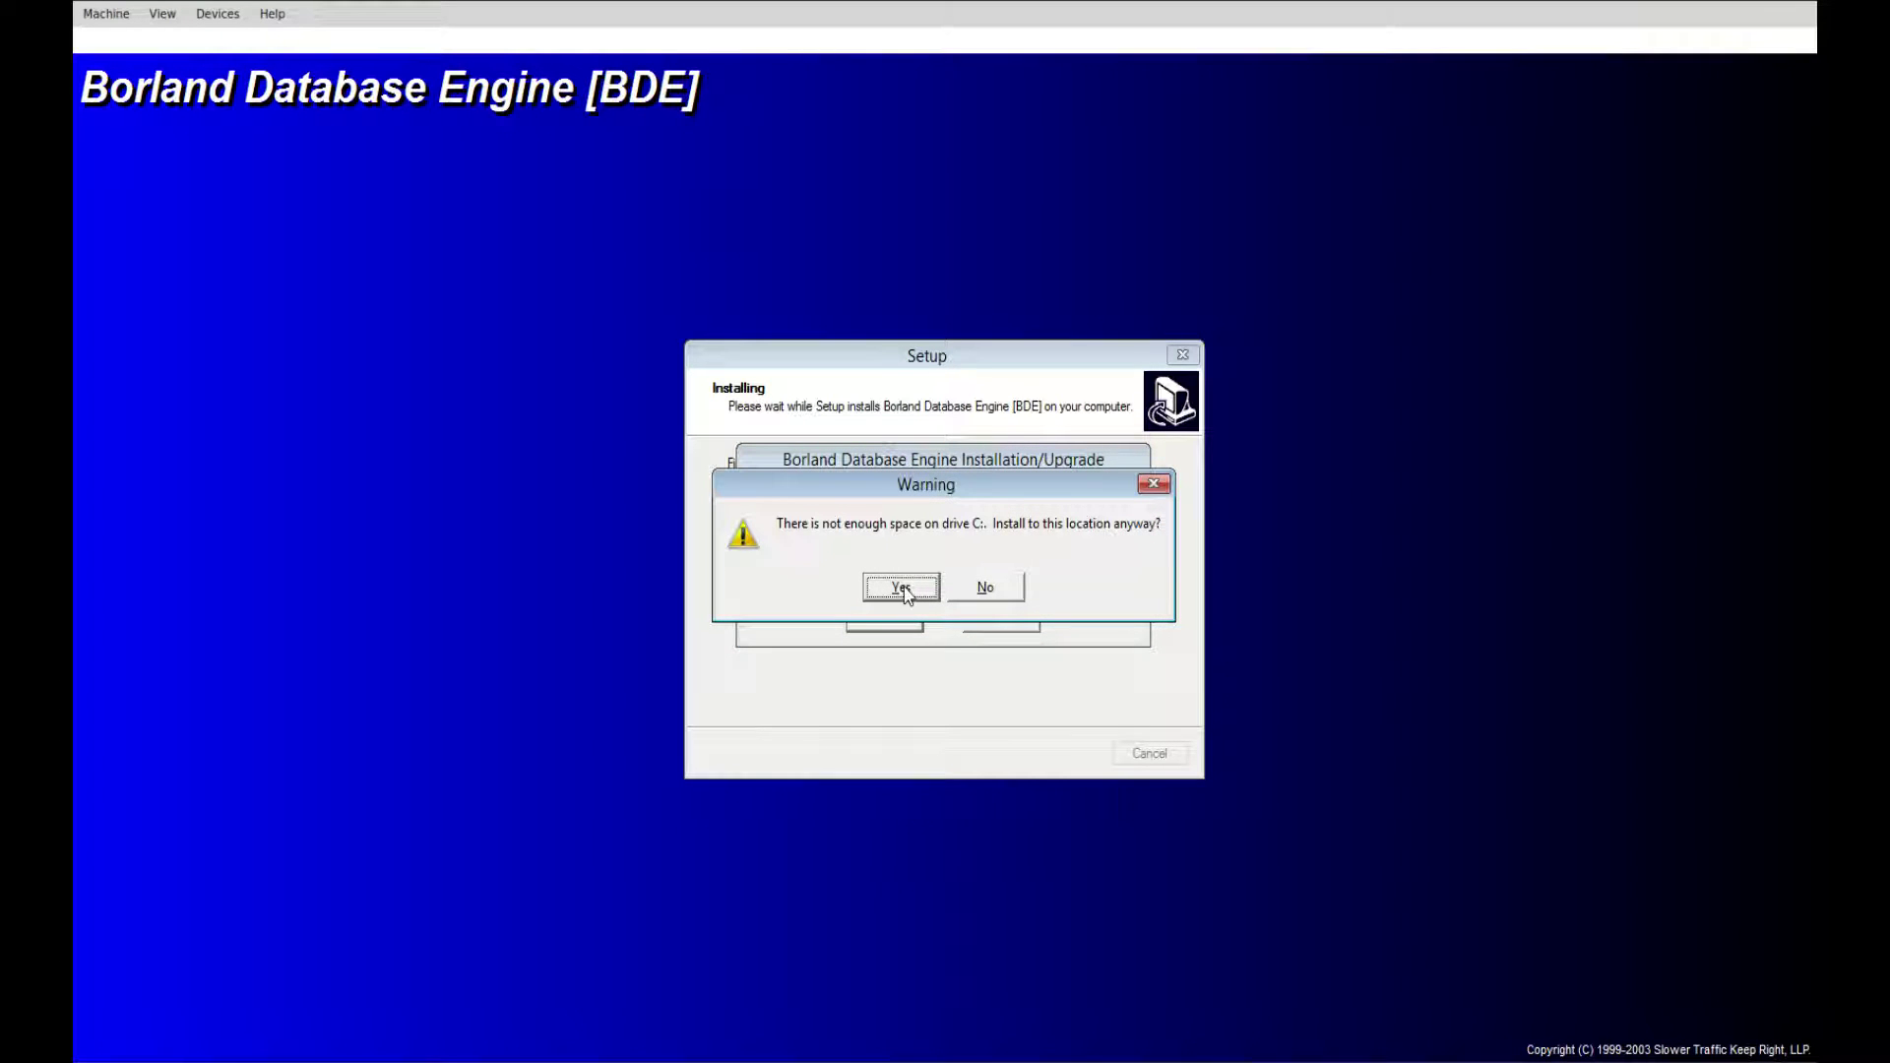
{"action": "left_click", "coordinate": [902, 588]}
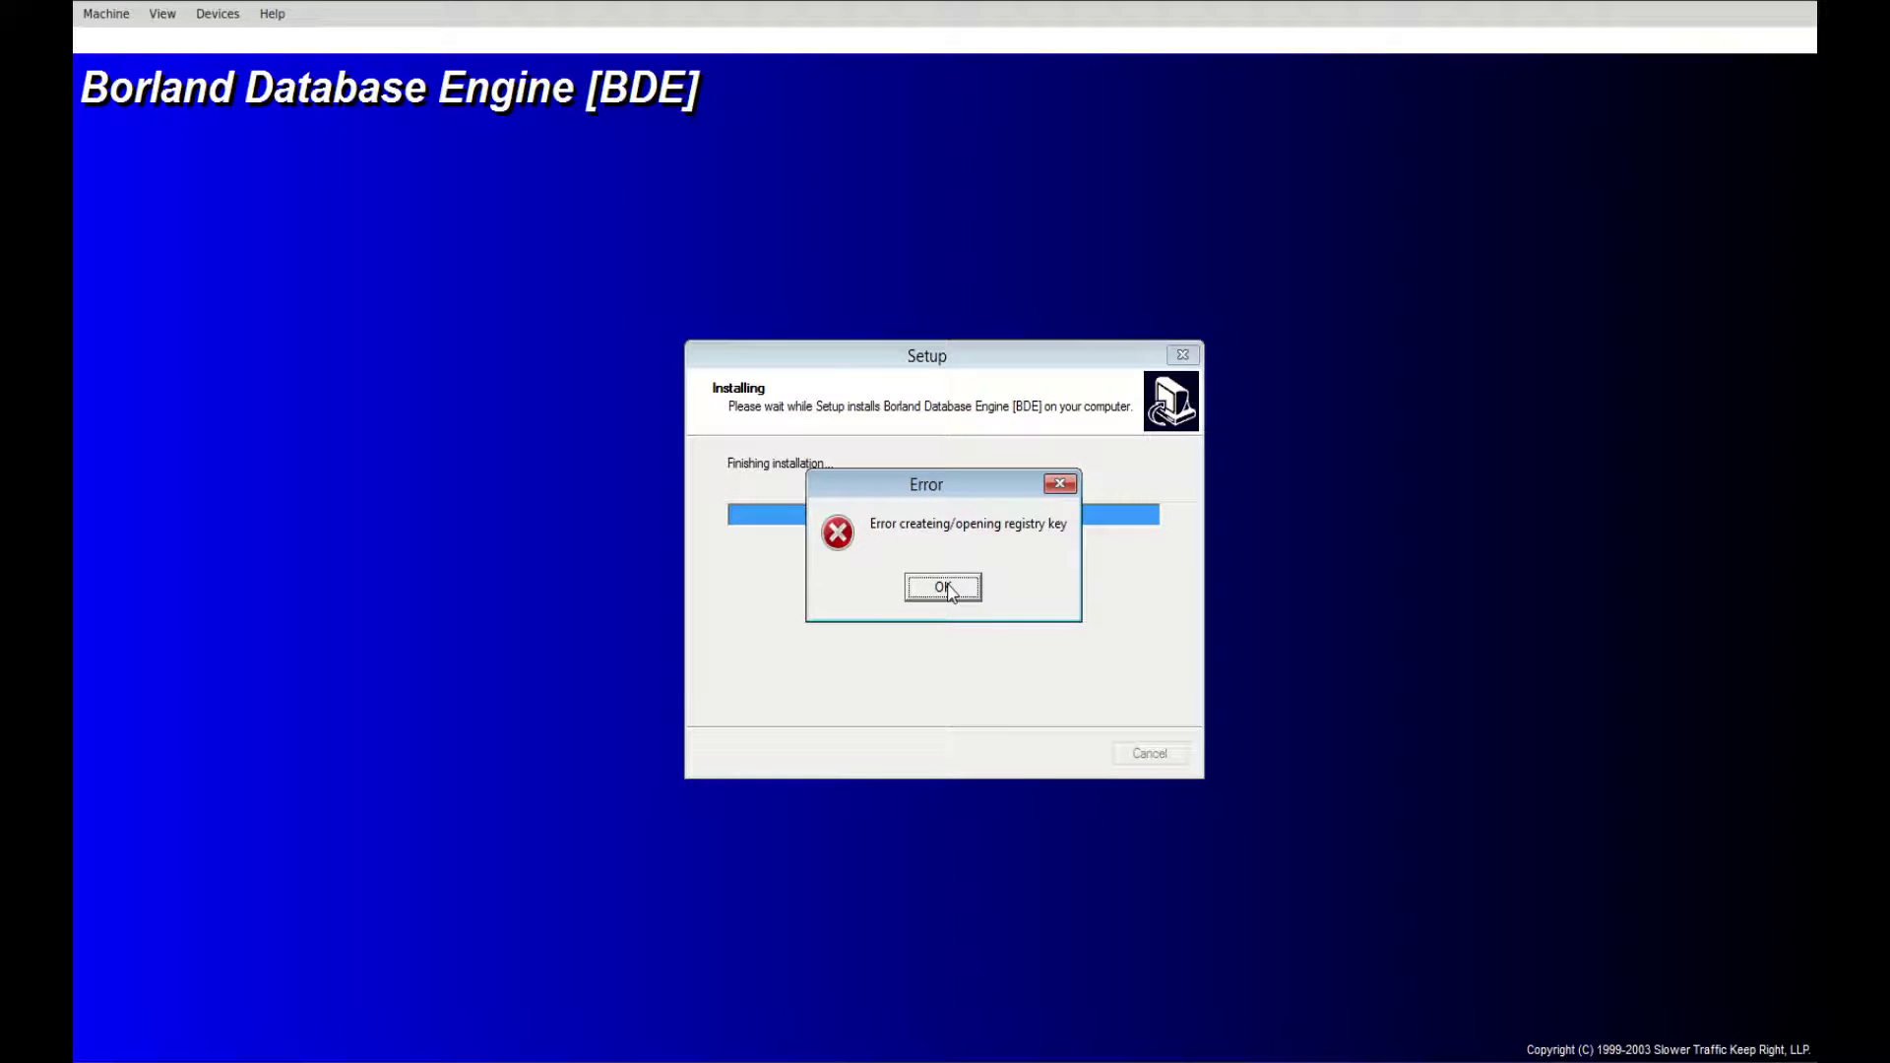
{"action": "left_click", "coordinate": [946, 588]}
{"action": "left_click", "coordinate": [1066, 760]}
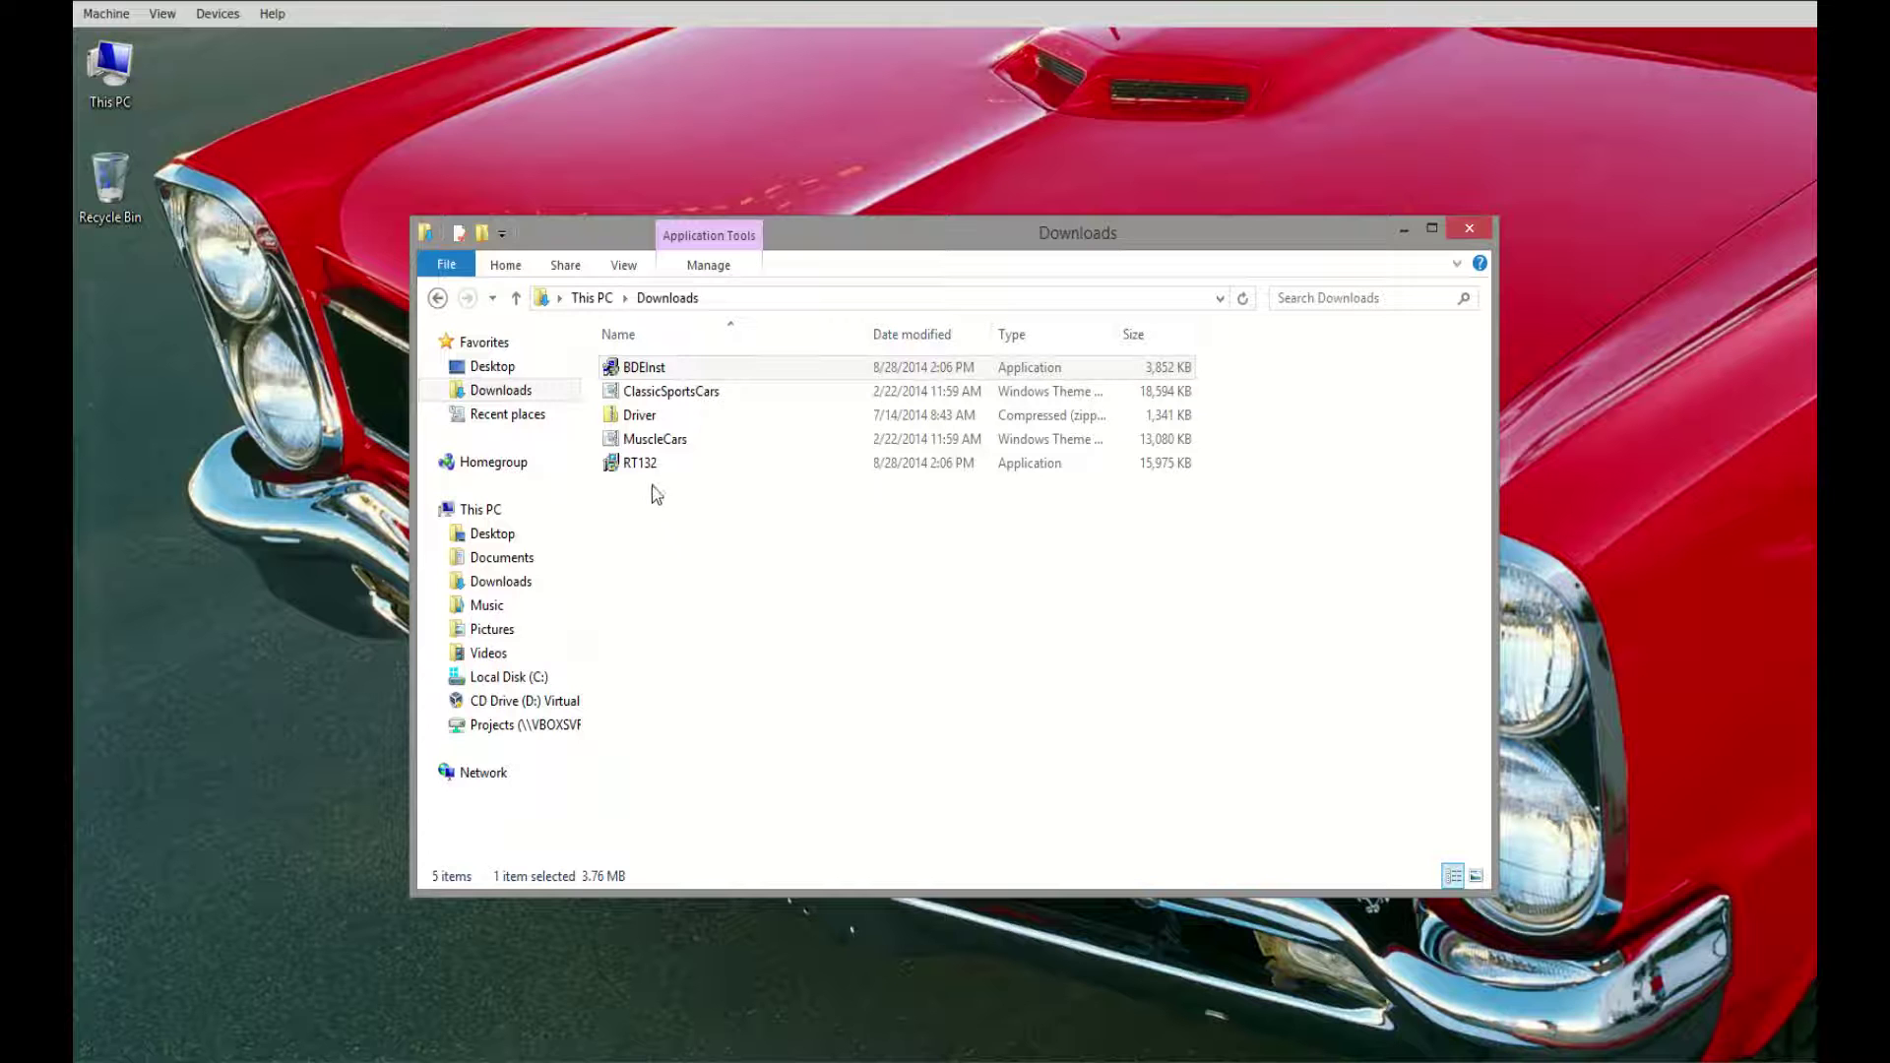
{"action": "double_click", "coordinate": [640, 464]}
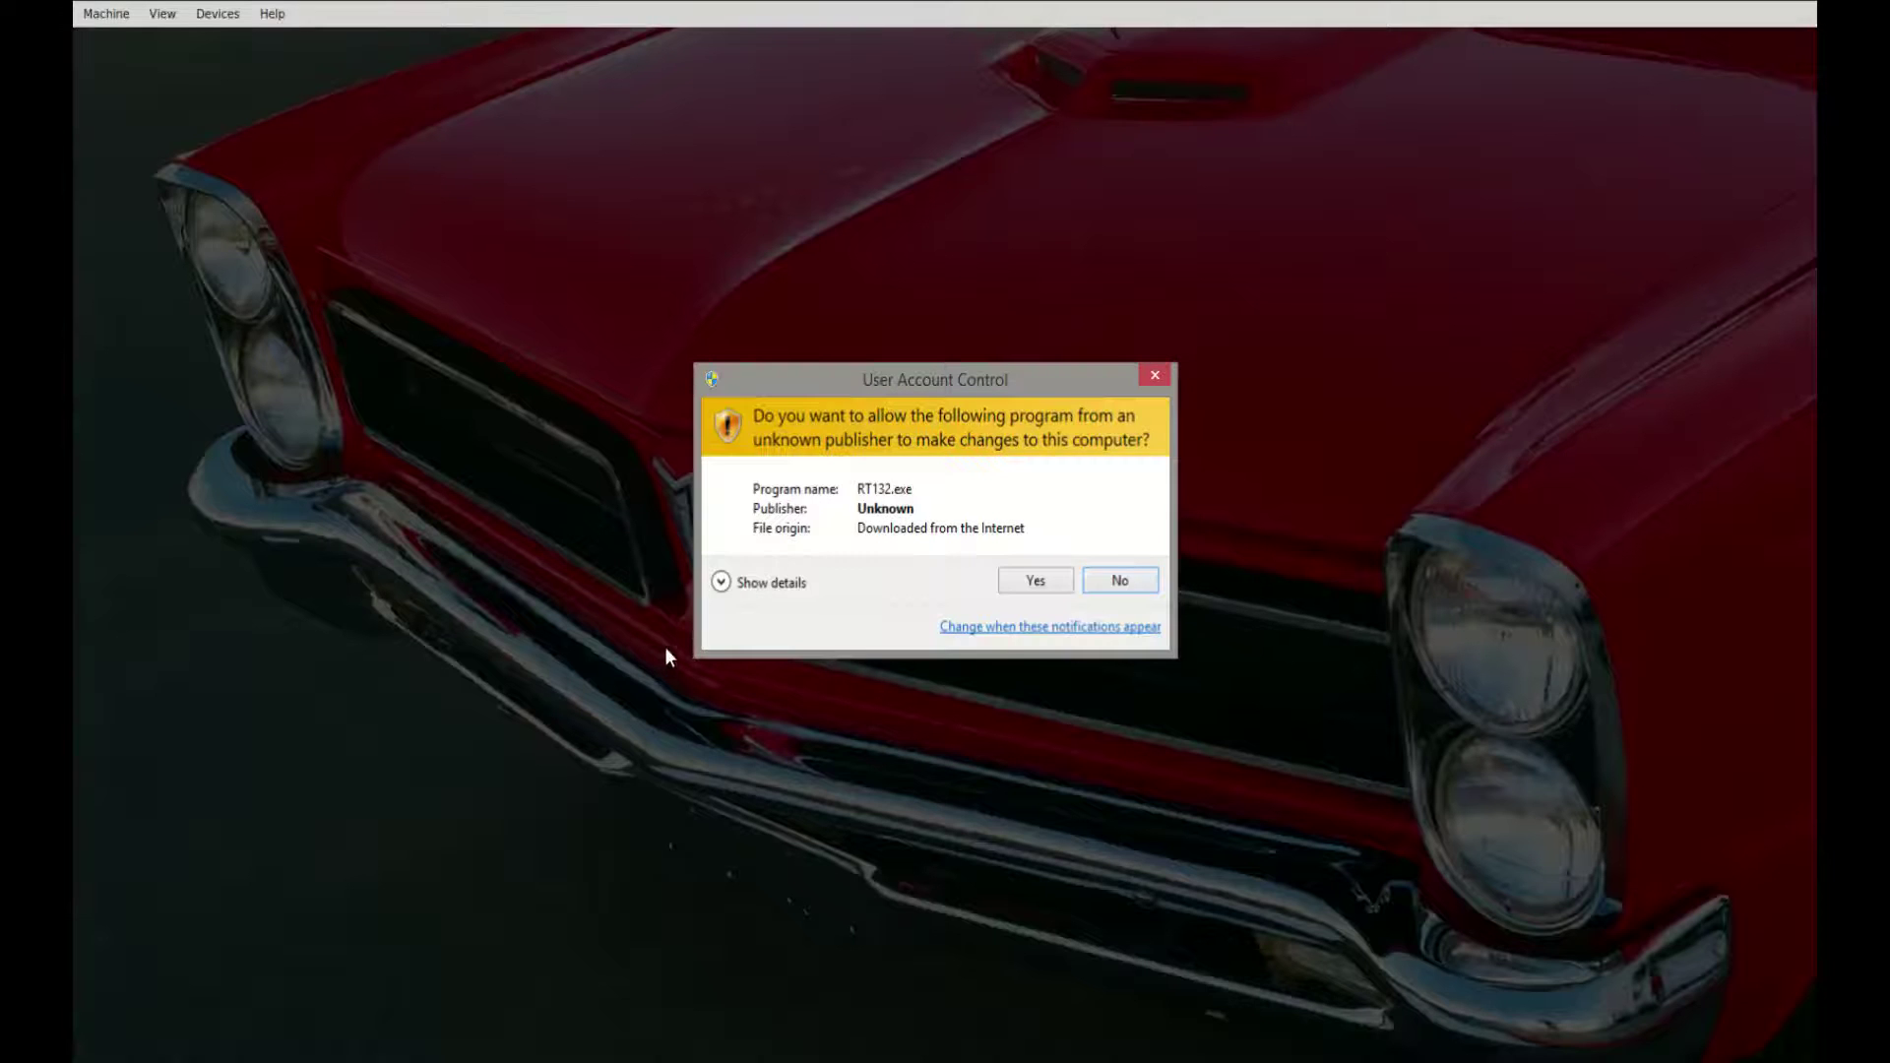
Install CalEdit & CalCon to C:\Program Files (x86)\CalEdit with the CalEdit Start Menu folder.
{"action": "left_click", "coordinate": [1036, 581]}
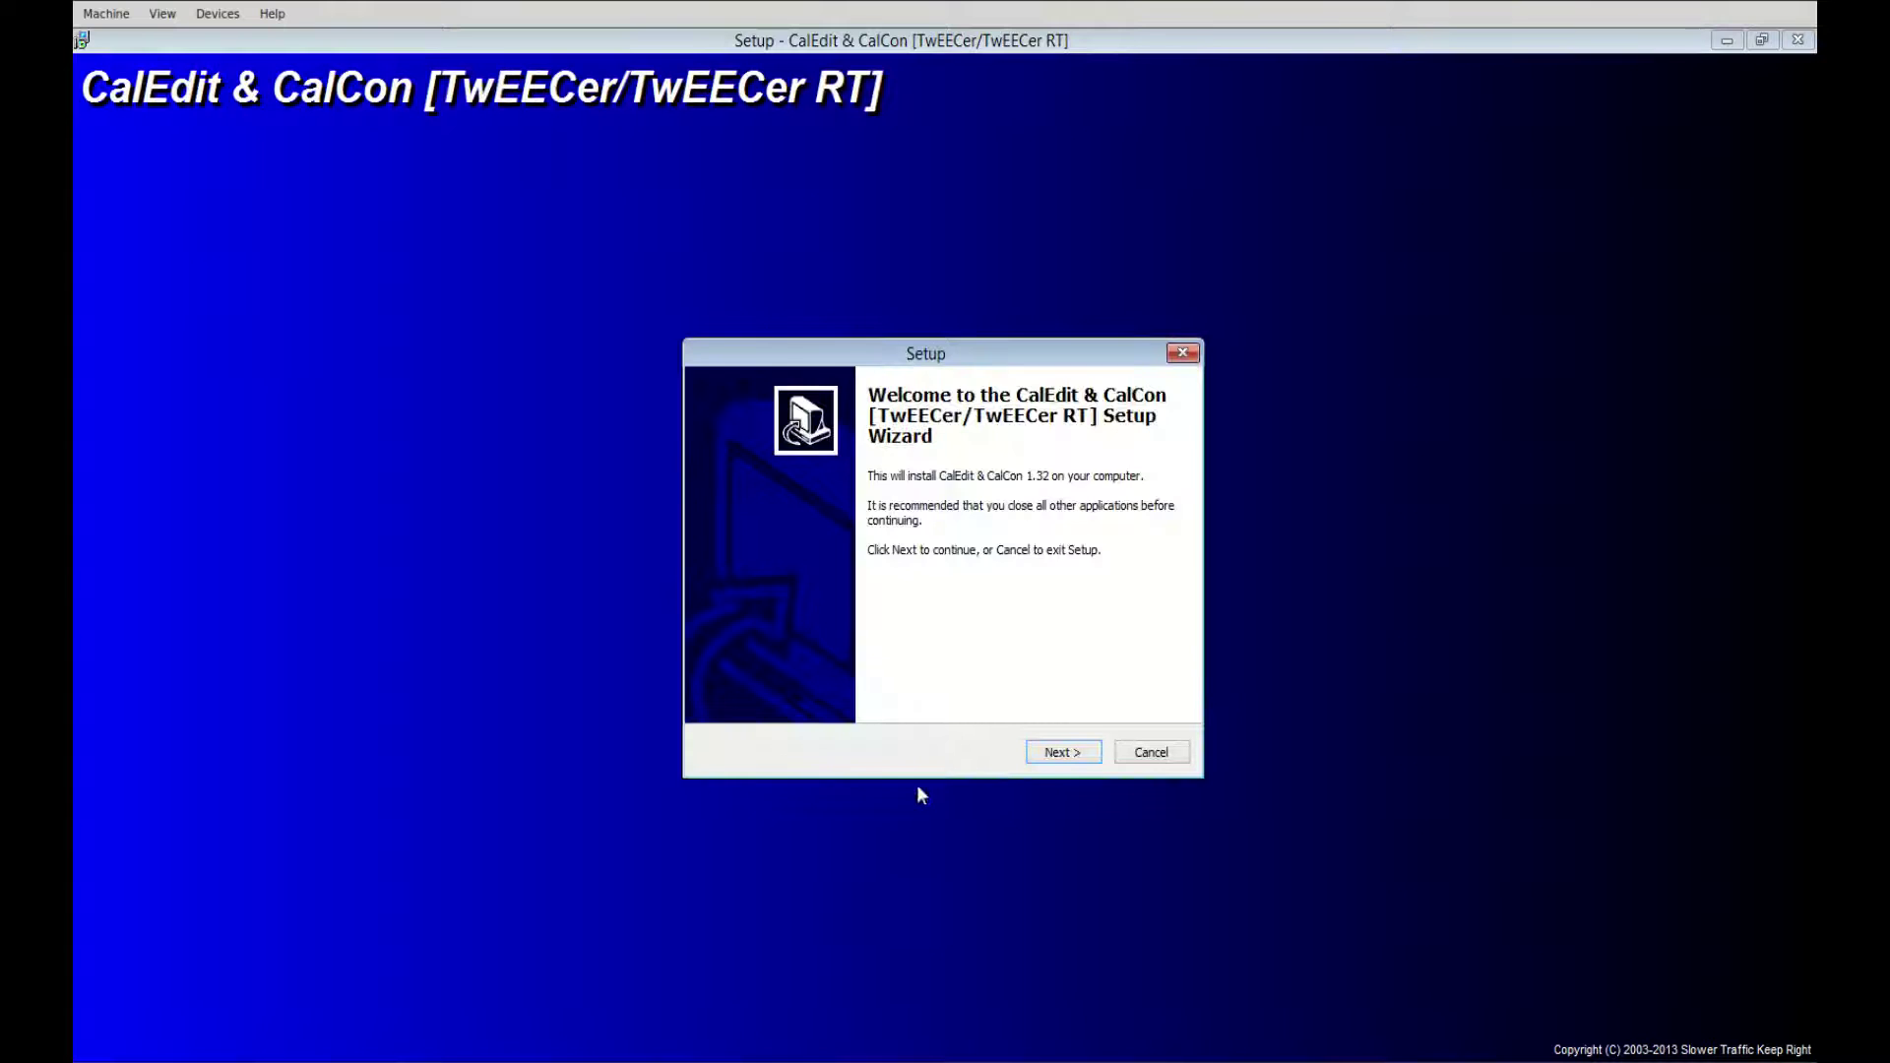
{"action": "left_click", "coordinate": [1050, 754]}
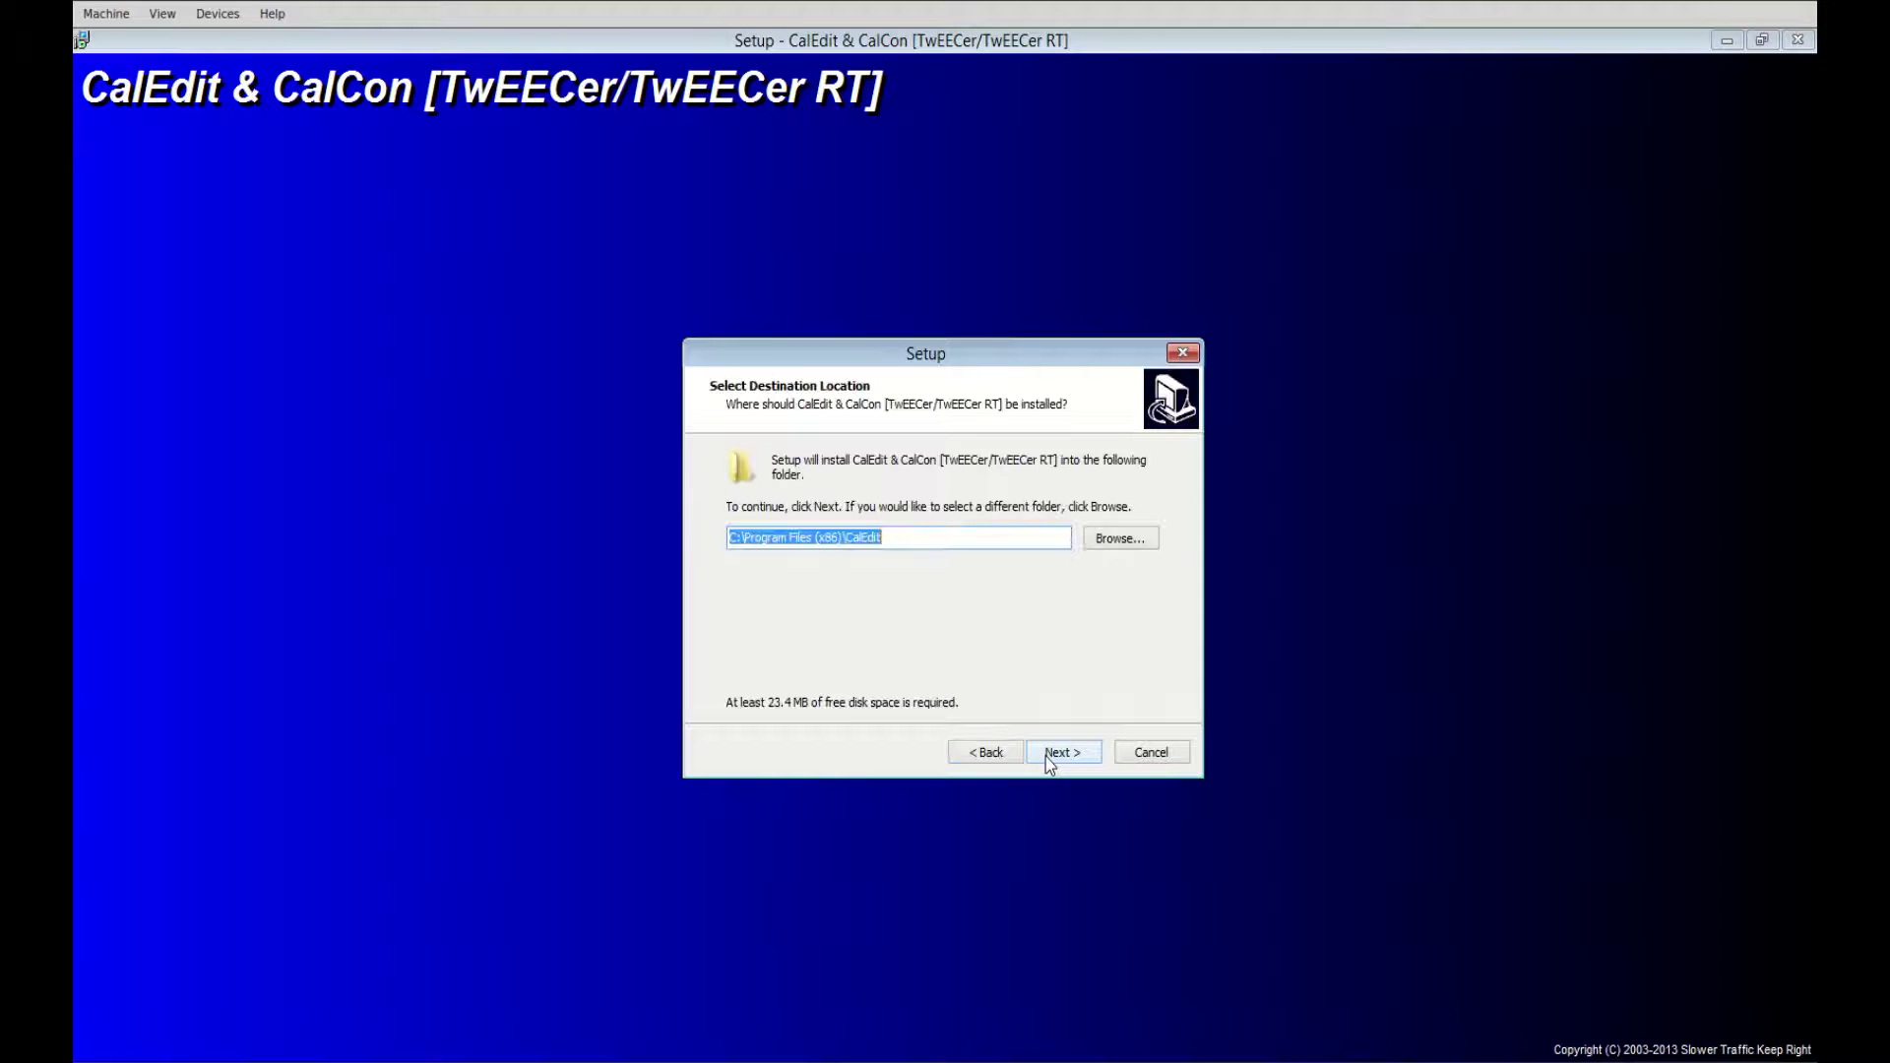
{"action": "left_click", "coordinate": [1073, 753]}
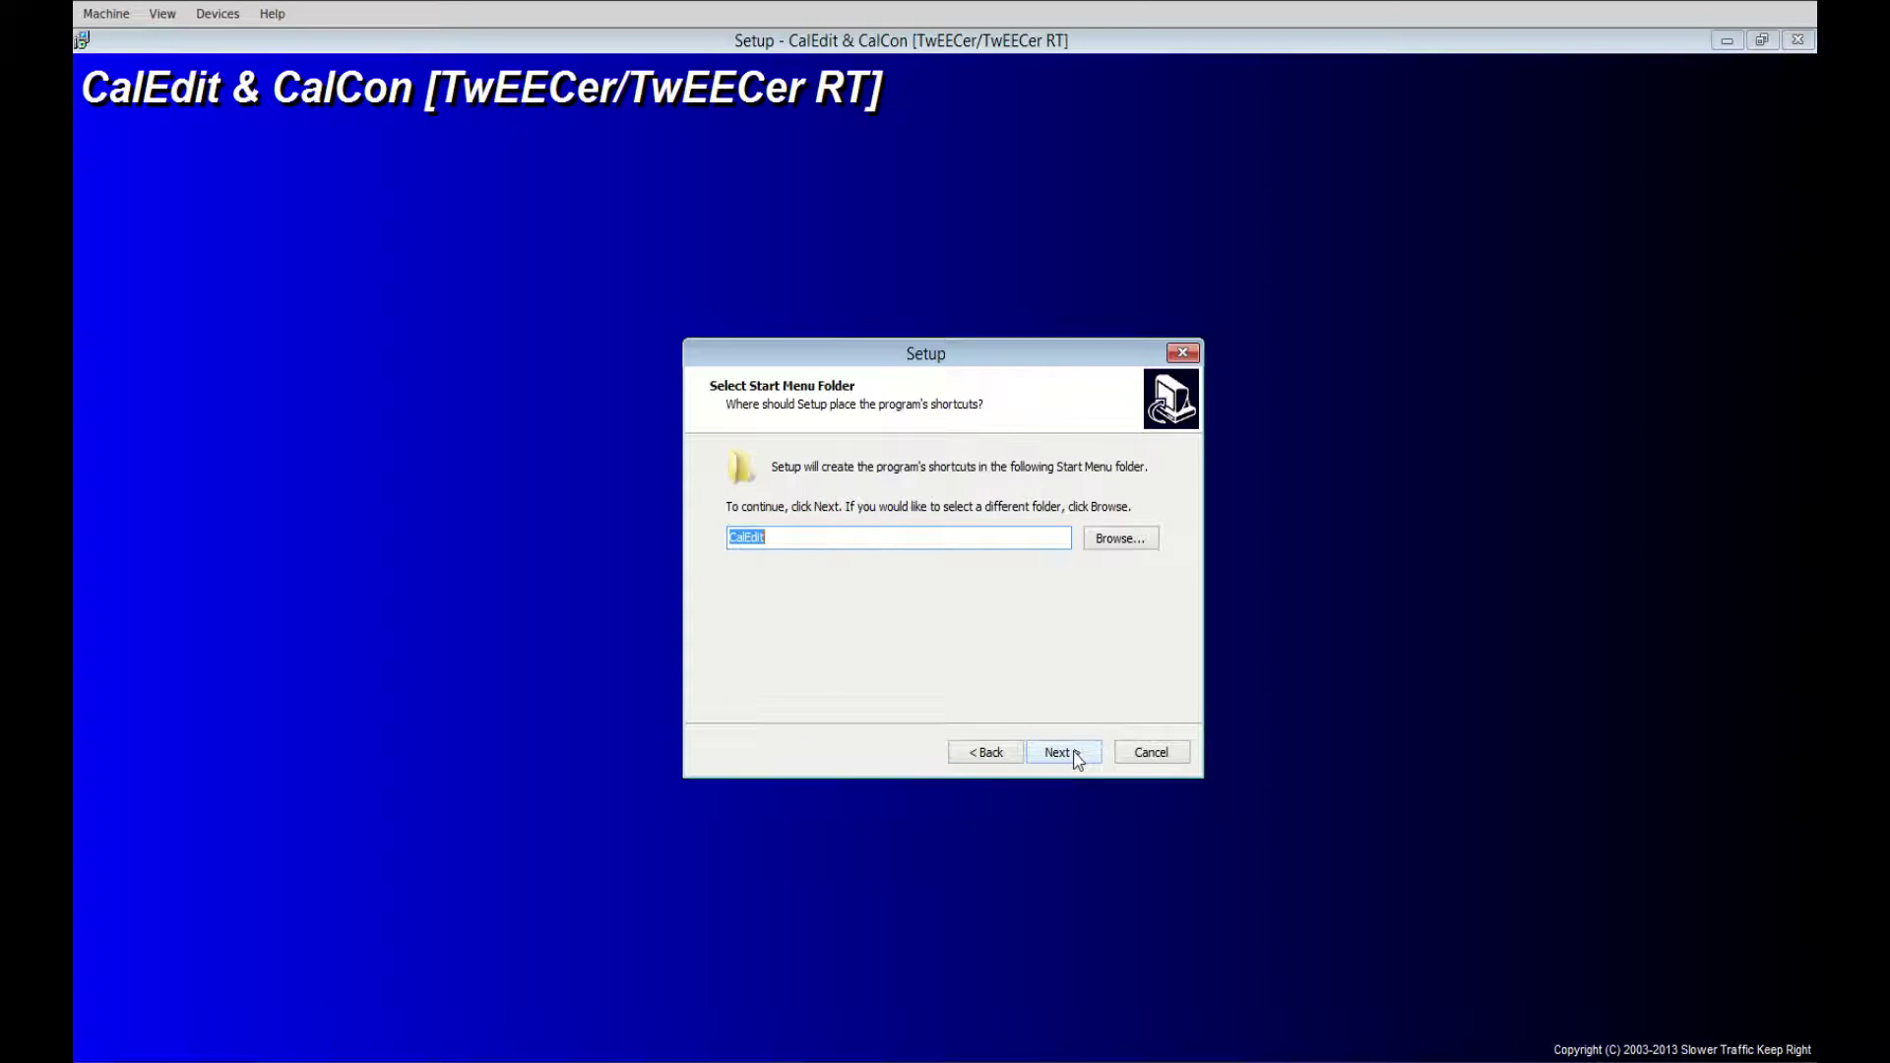
{"action": "left_click", "coordinate": [1073, 754]}
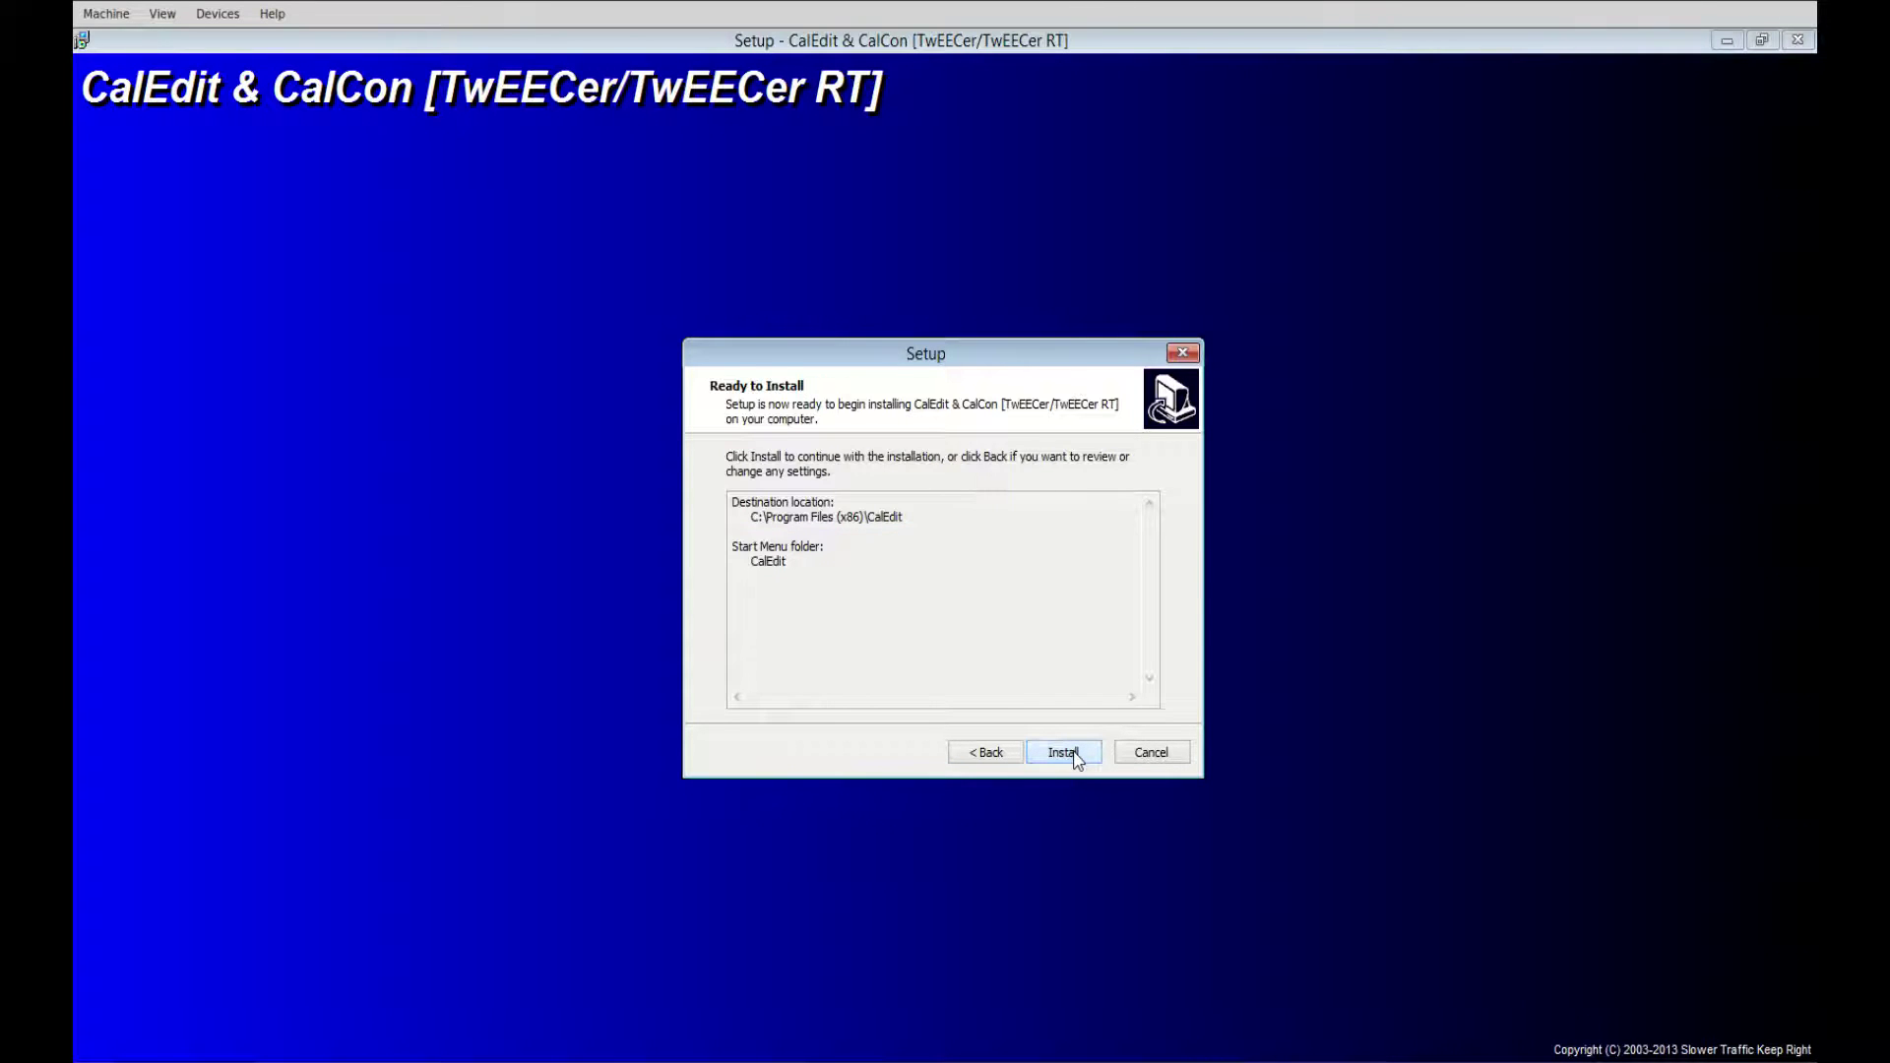
{"action": "left_click", "coordinate": [1063, 754]}
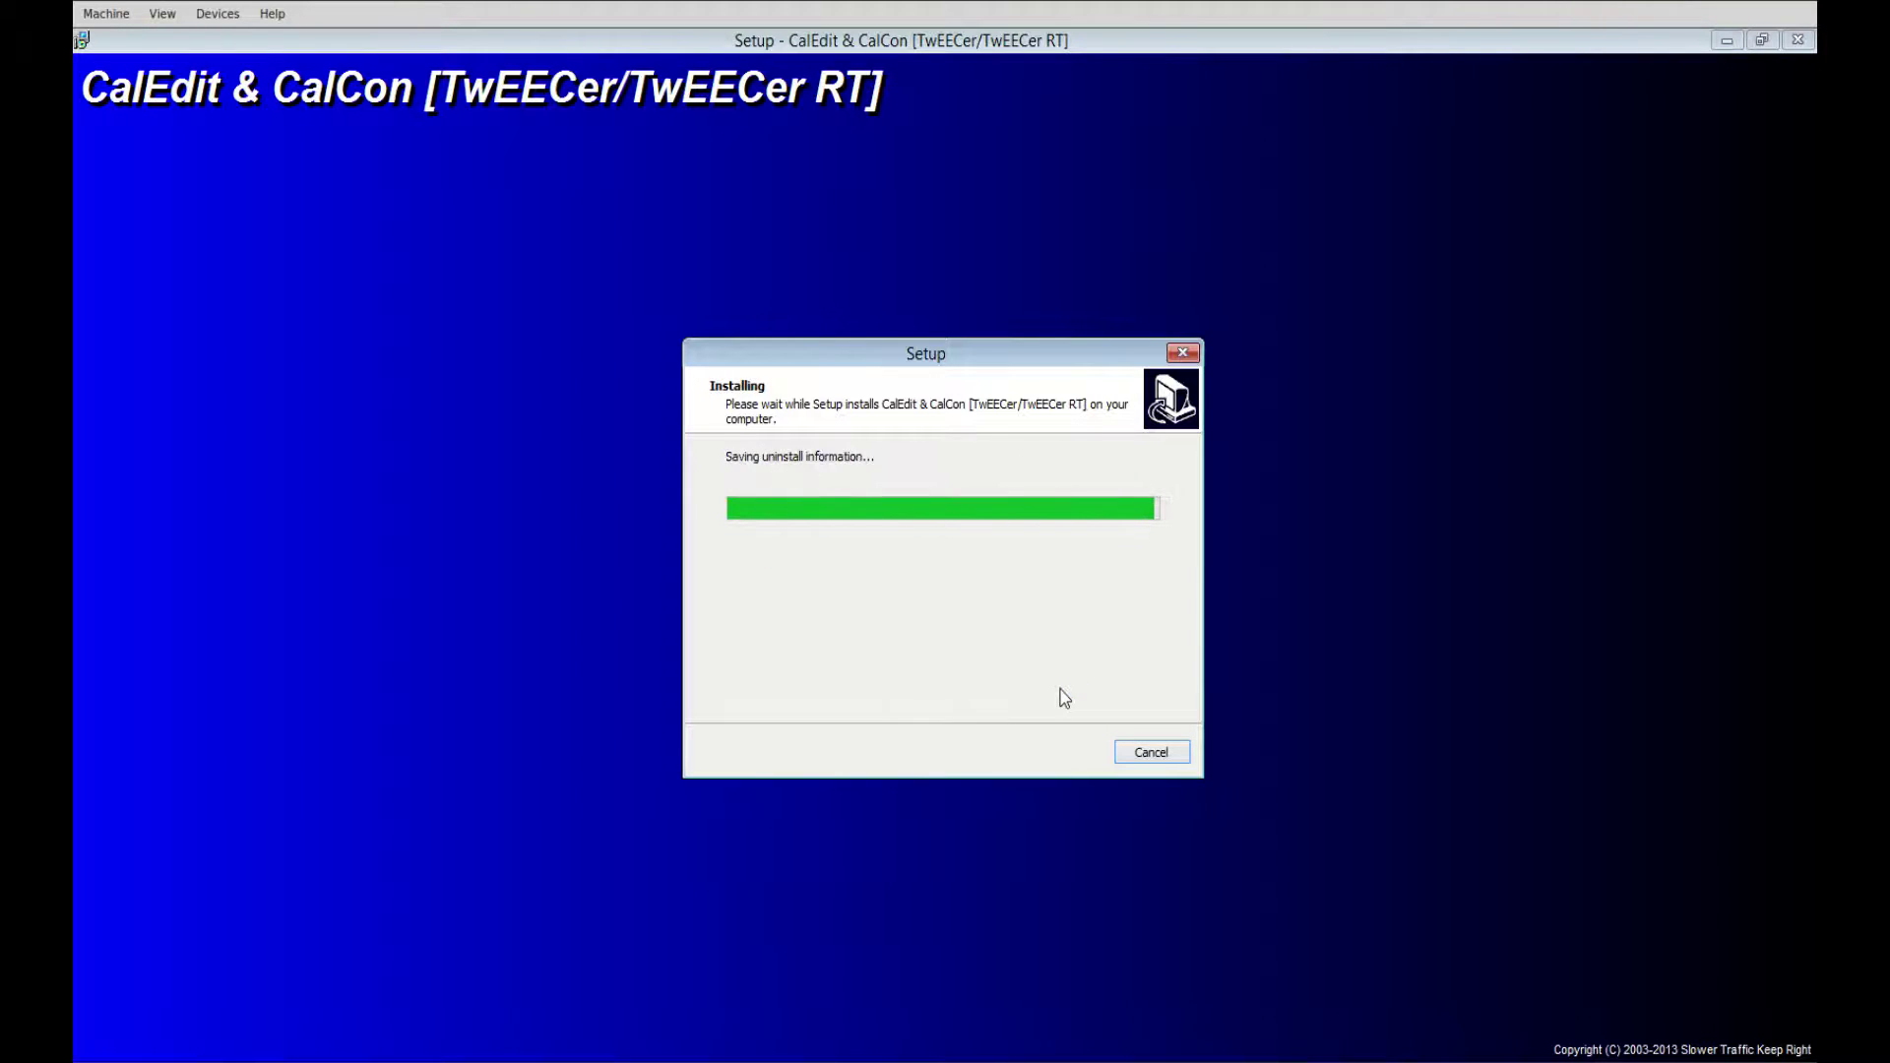
{"action": "left_click", "coordinate": [1062, 754]}
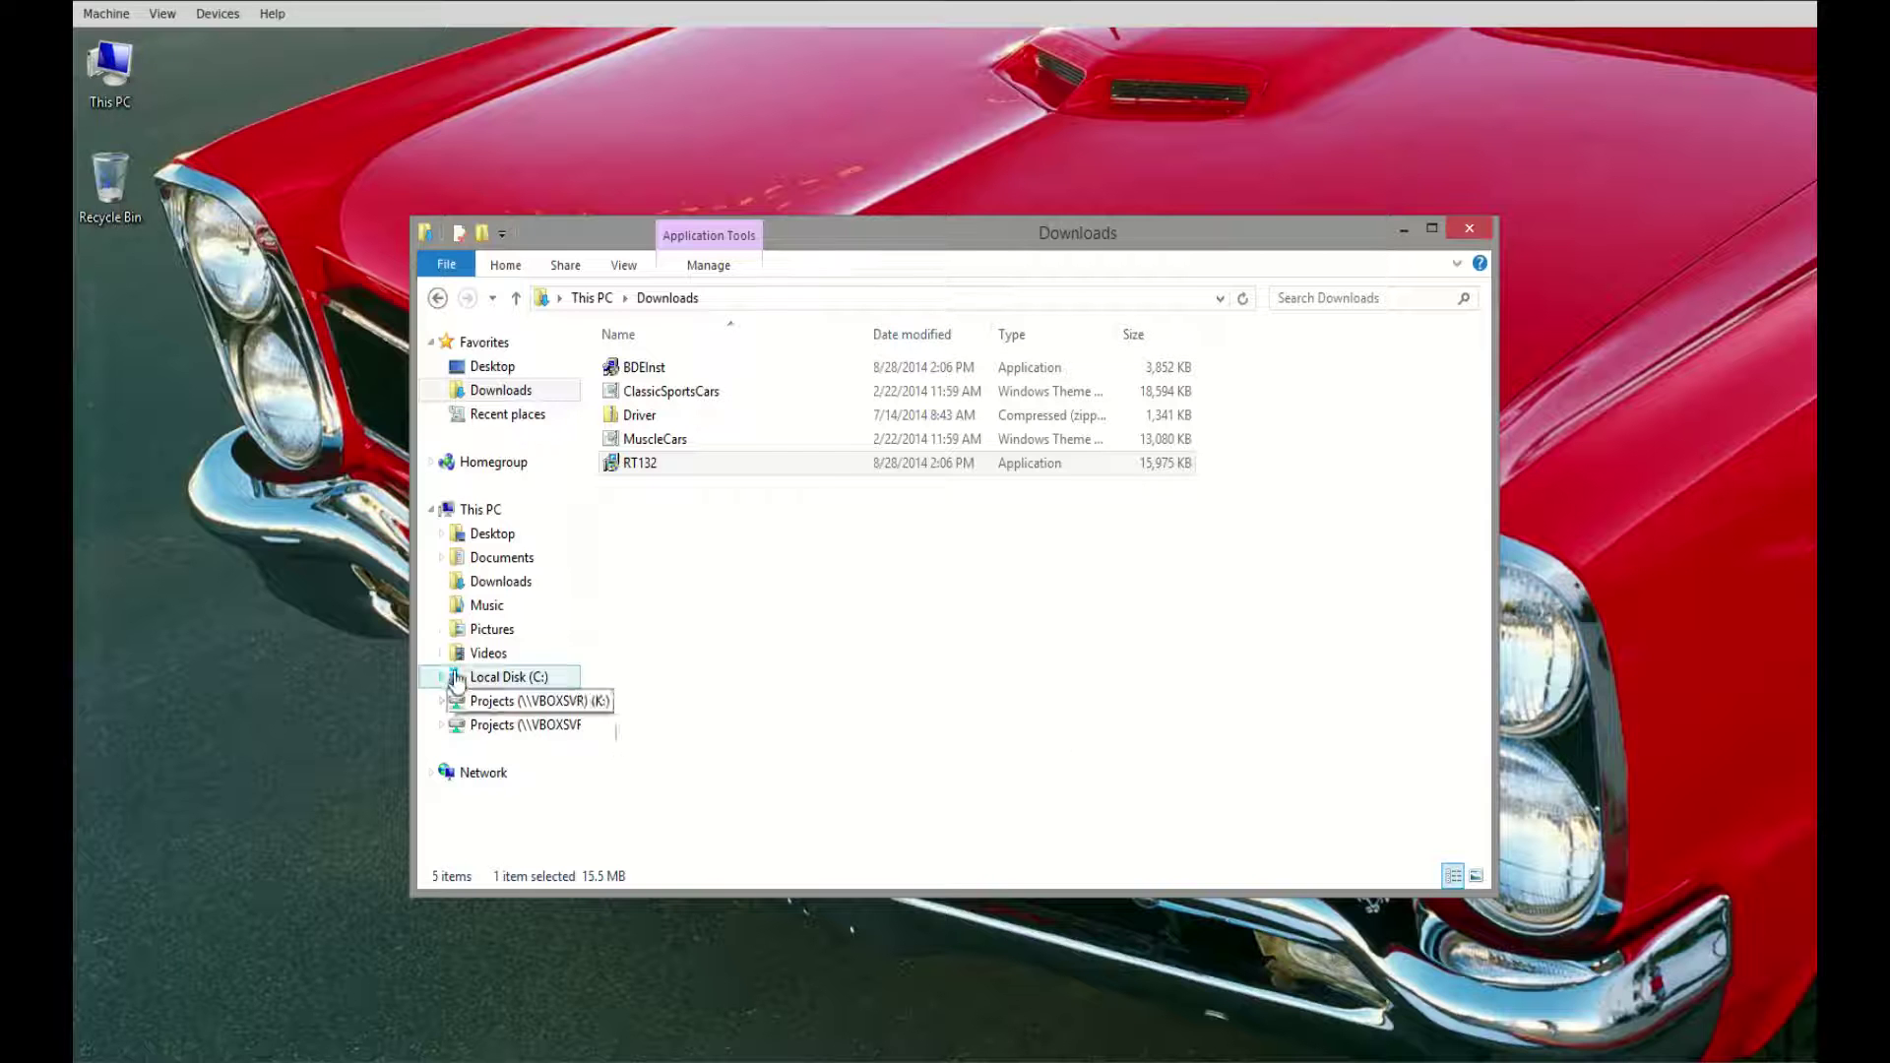
Browse from Local Disk (C:) into Program Files (x86)\CalEdit in File Explorer.
{"action": "left_click", "coordinate": [536, 680]}
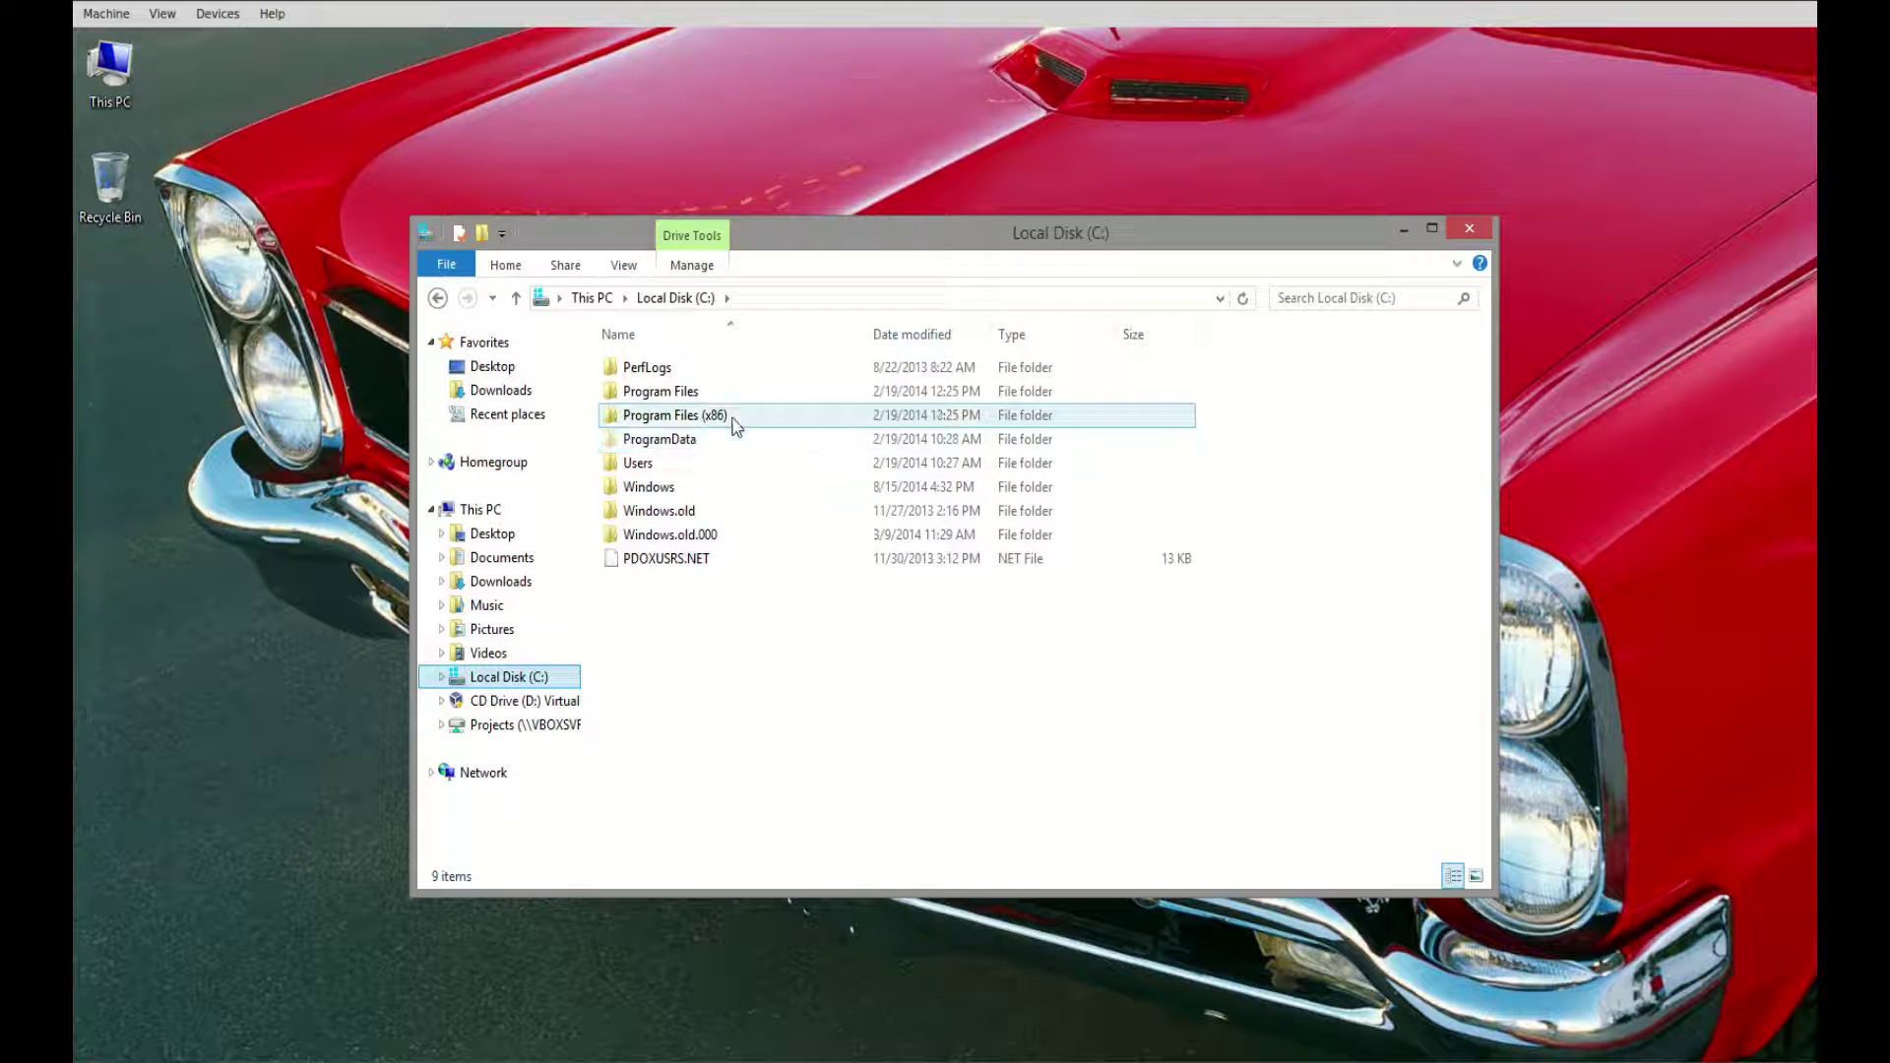
{"action": "mouse_move", "coordinate": [734, 425]}
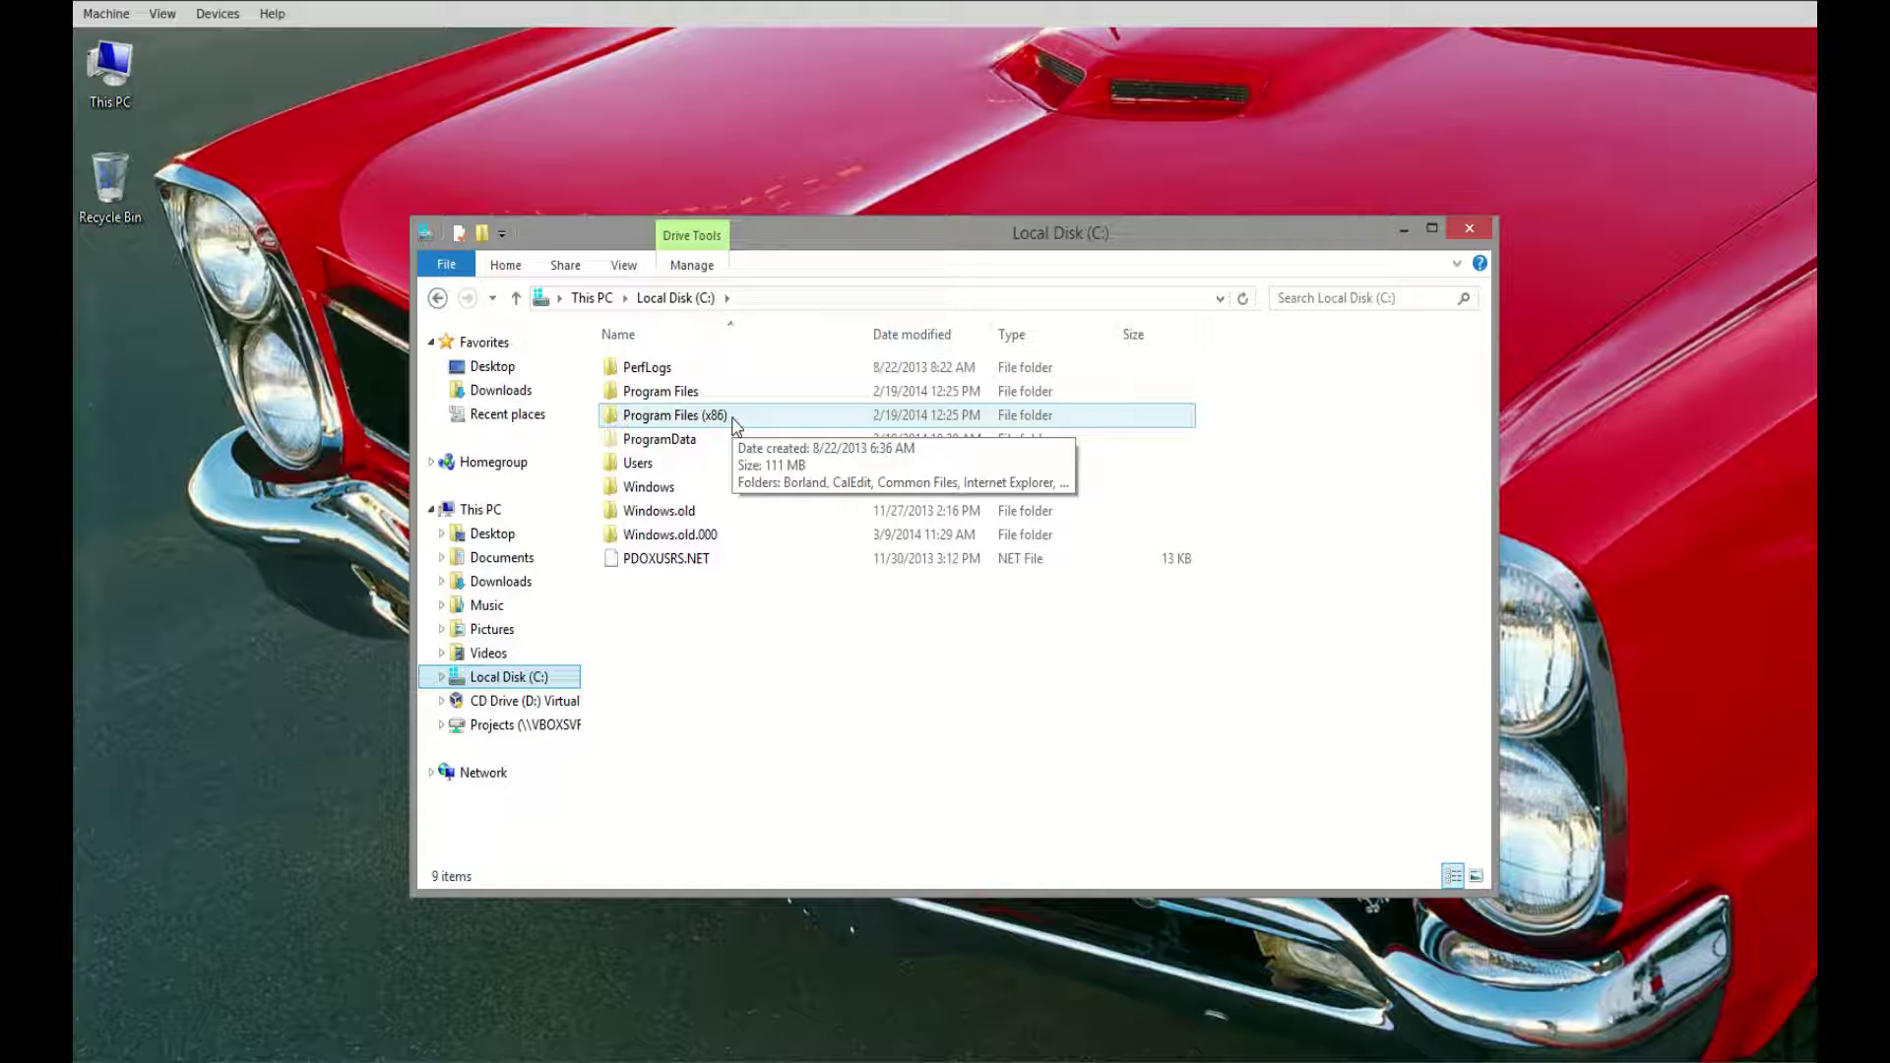
{"action": "double_click", "coordinate": [732, 418]}
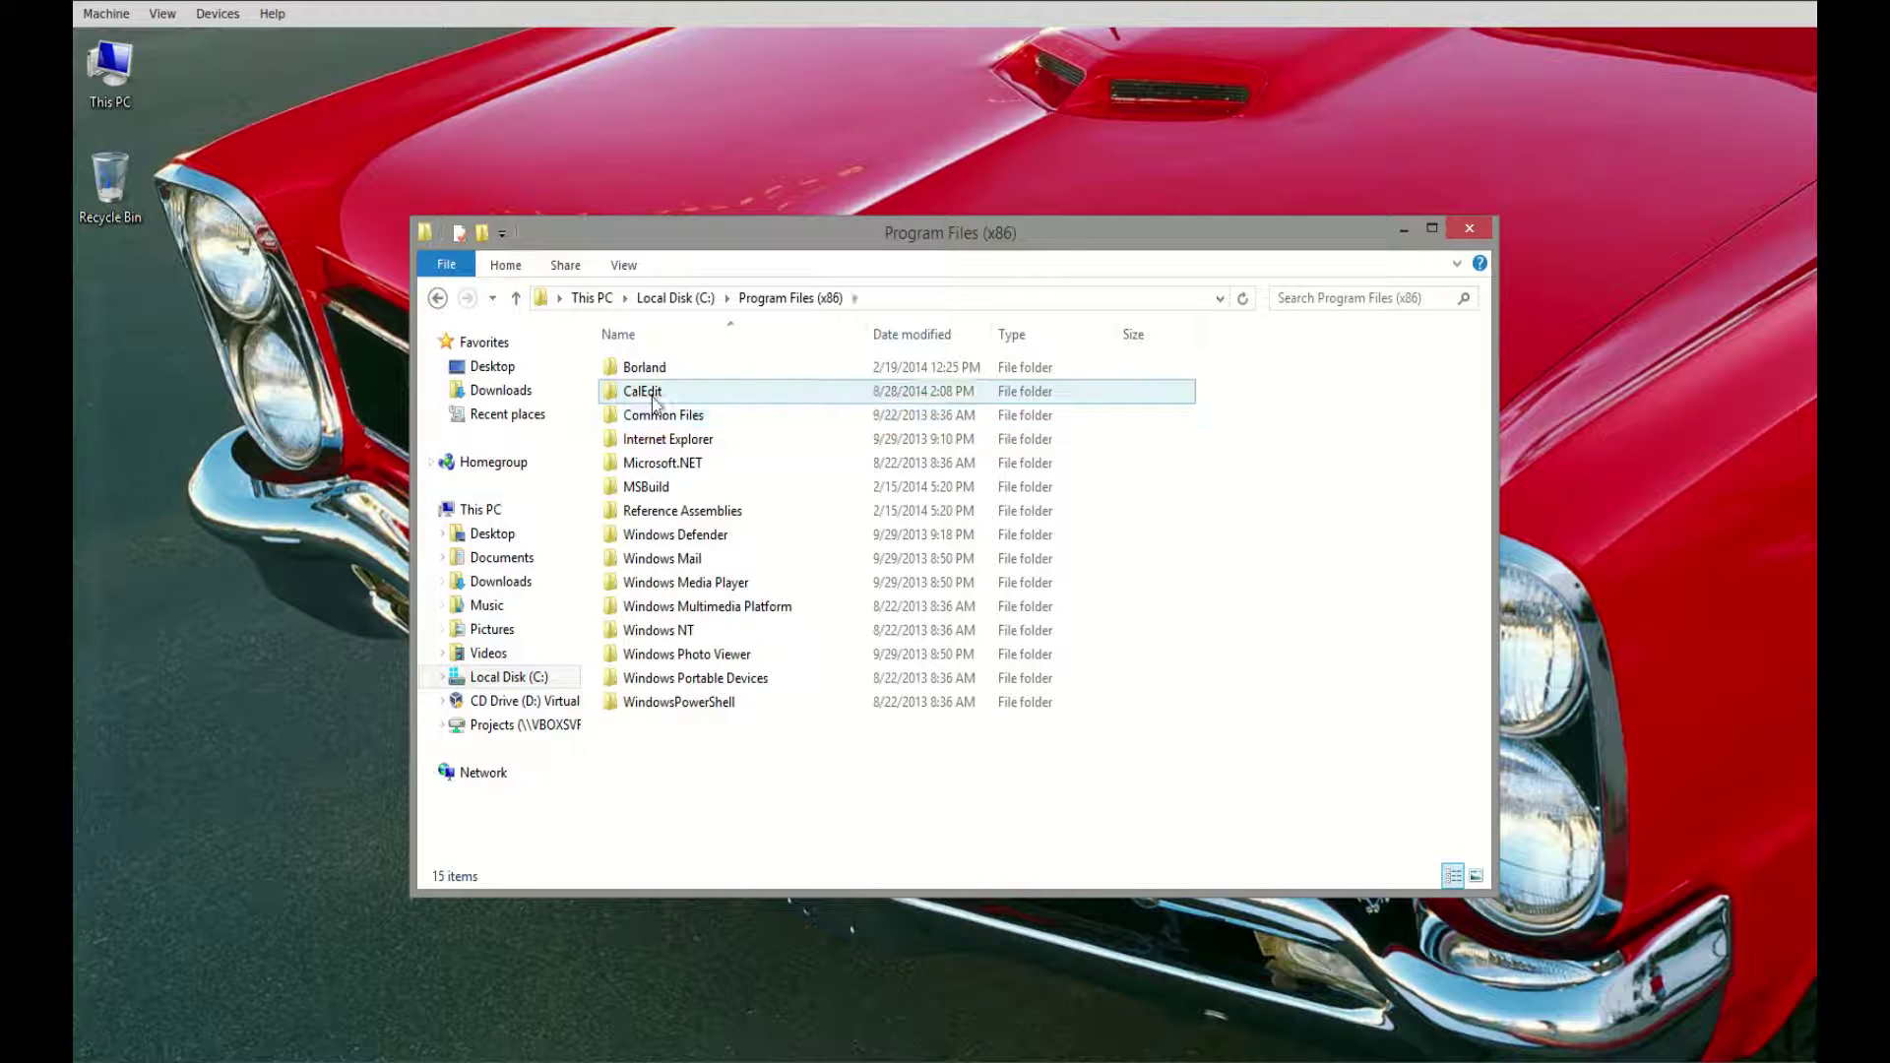
{"action": "double_click", "coordinate": [653, 396]}
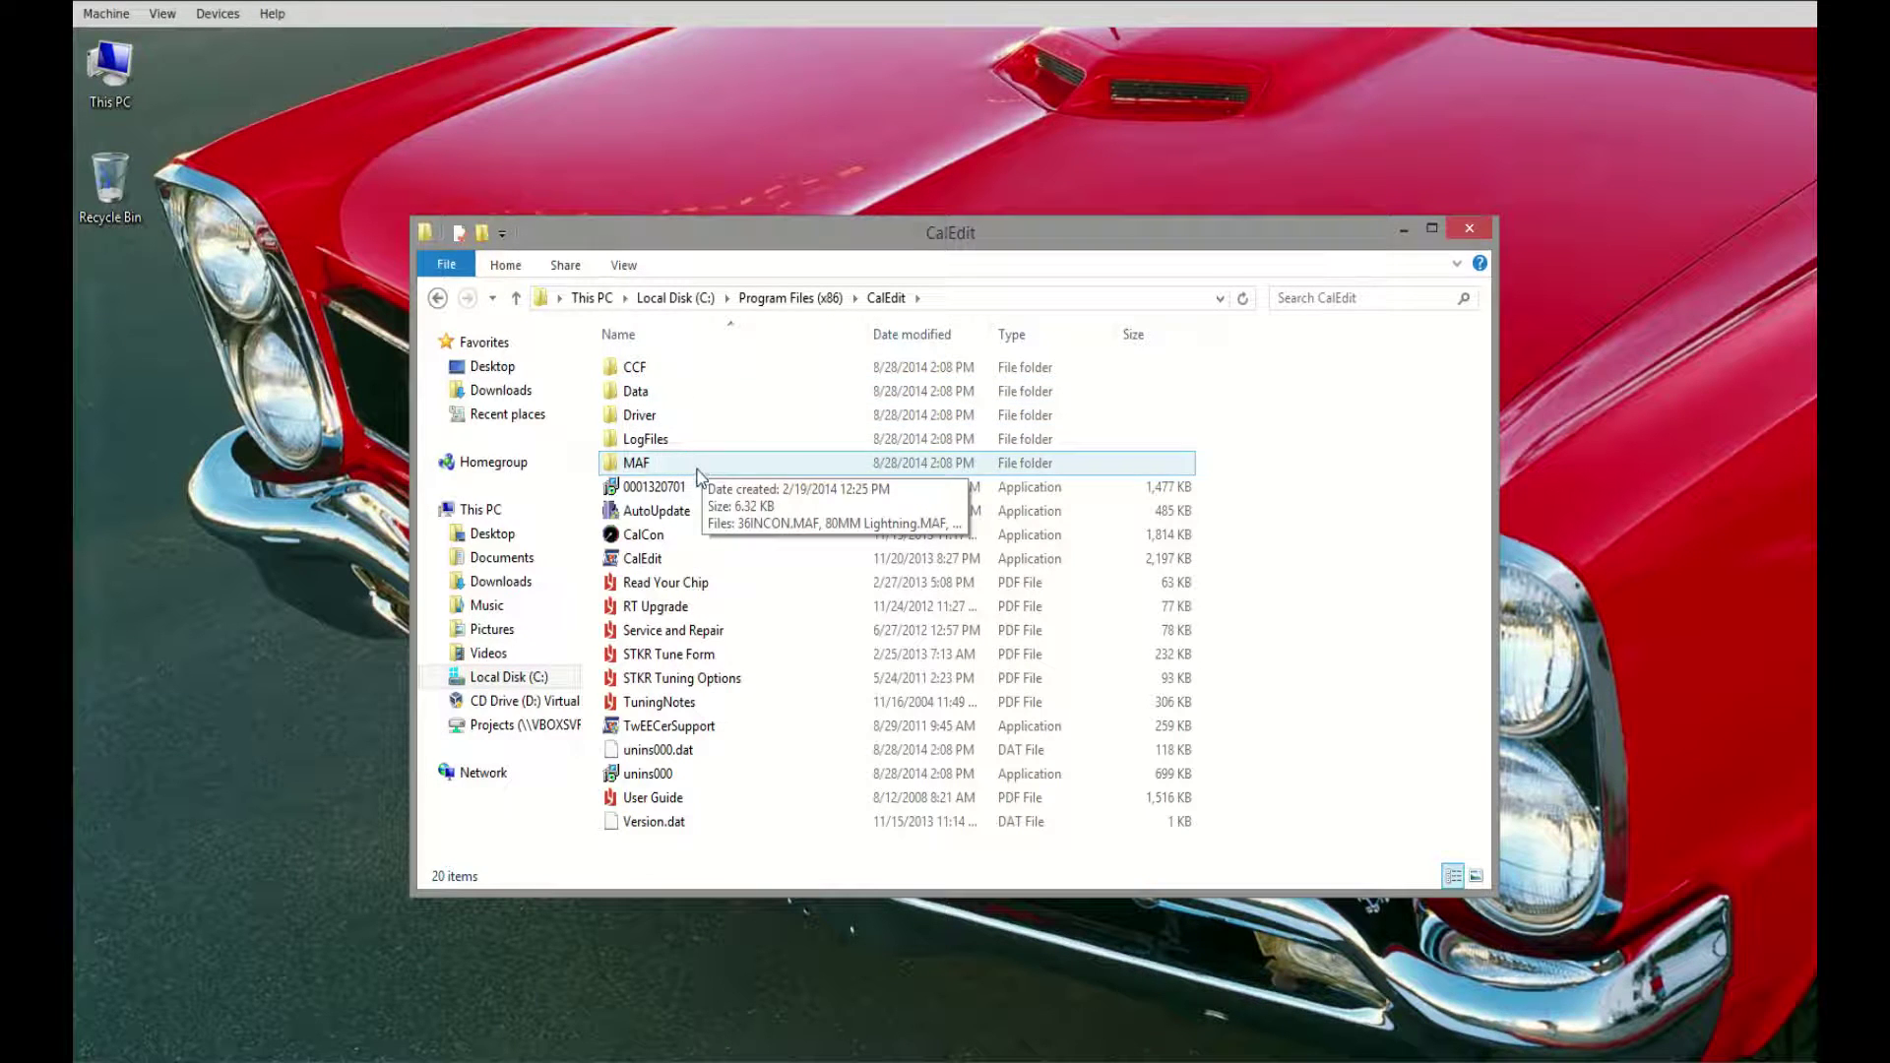
{"action": "mouse_move", "coordinate": [695, 524]}
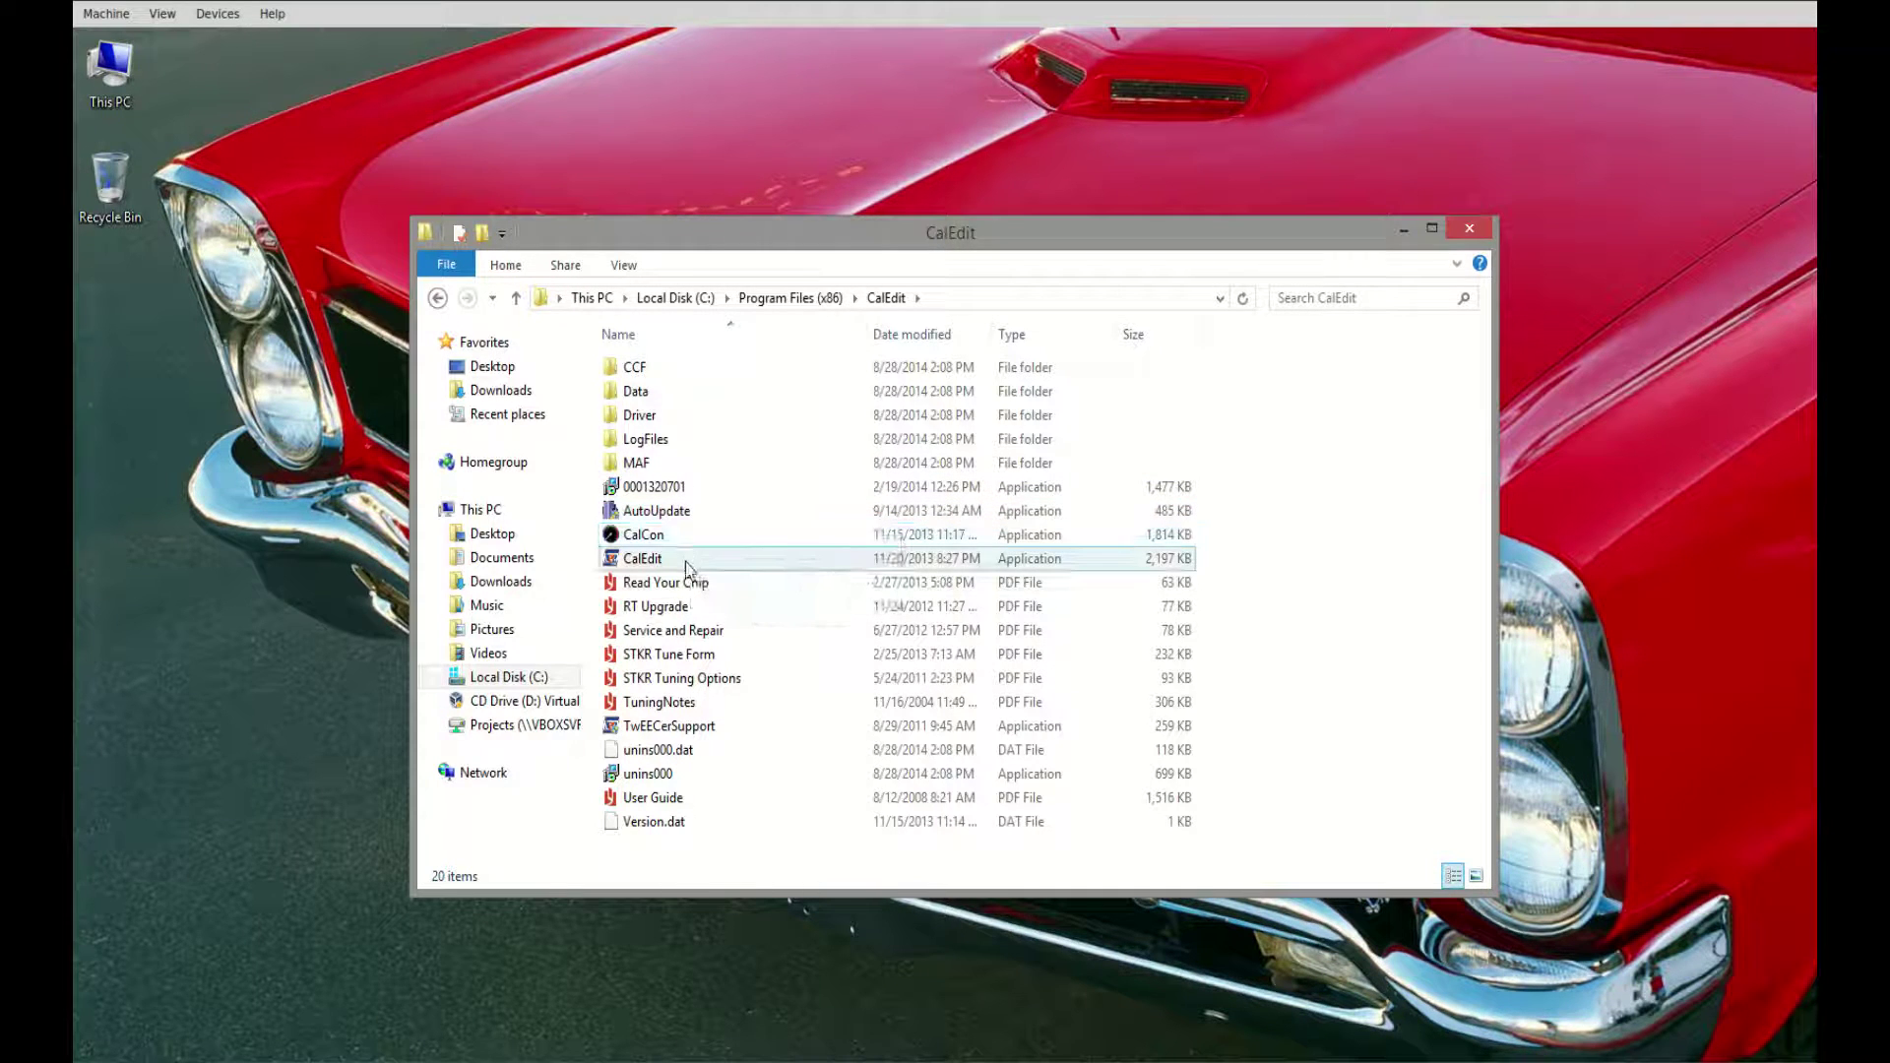
{"action": "mouse_move", "coordinate": [686, 563]}
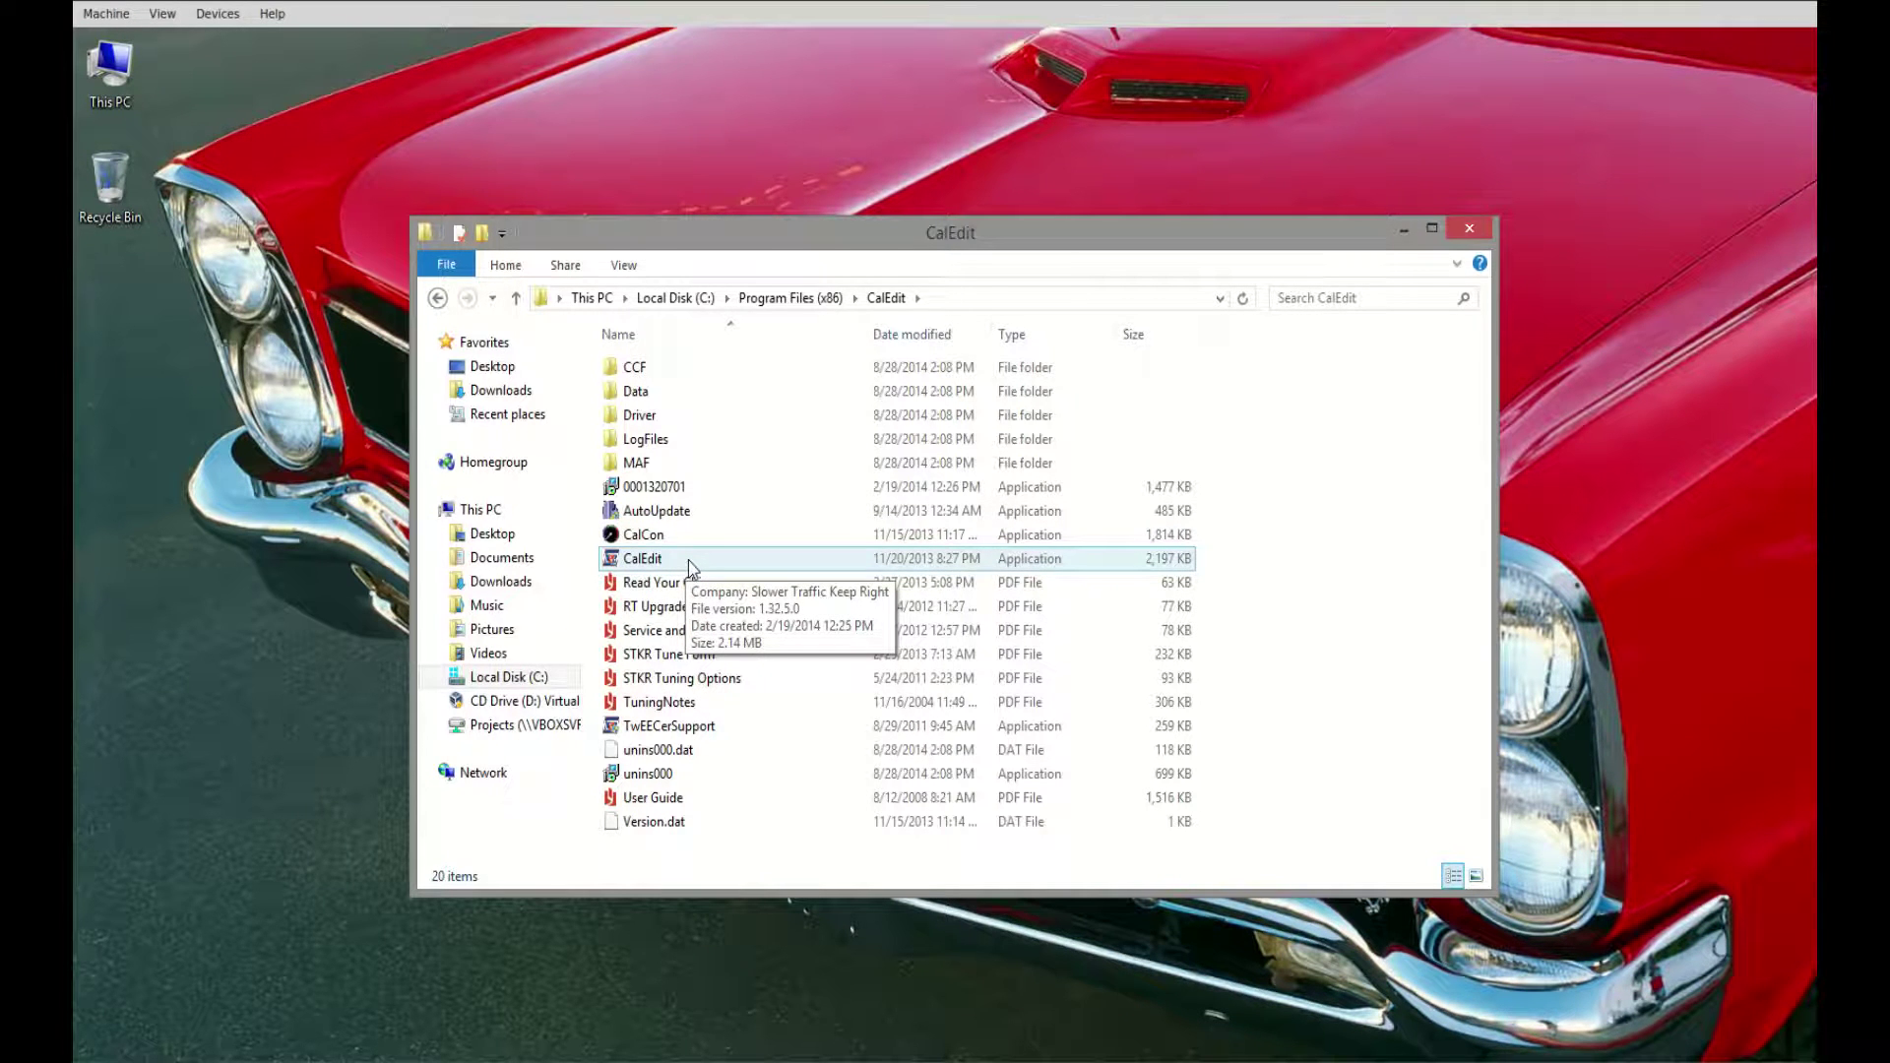
Run AutoUpdate as administrator and force-close its unresponsive window.
{"action": "double_click", "coordinate": [670, 513]}
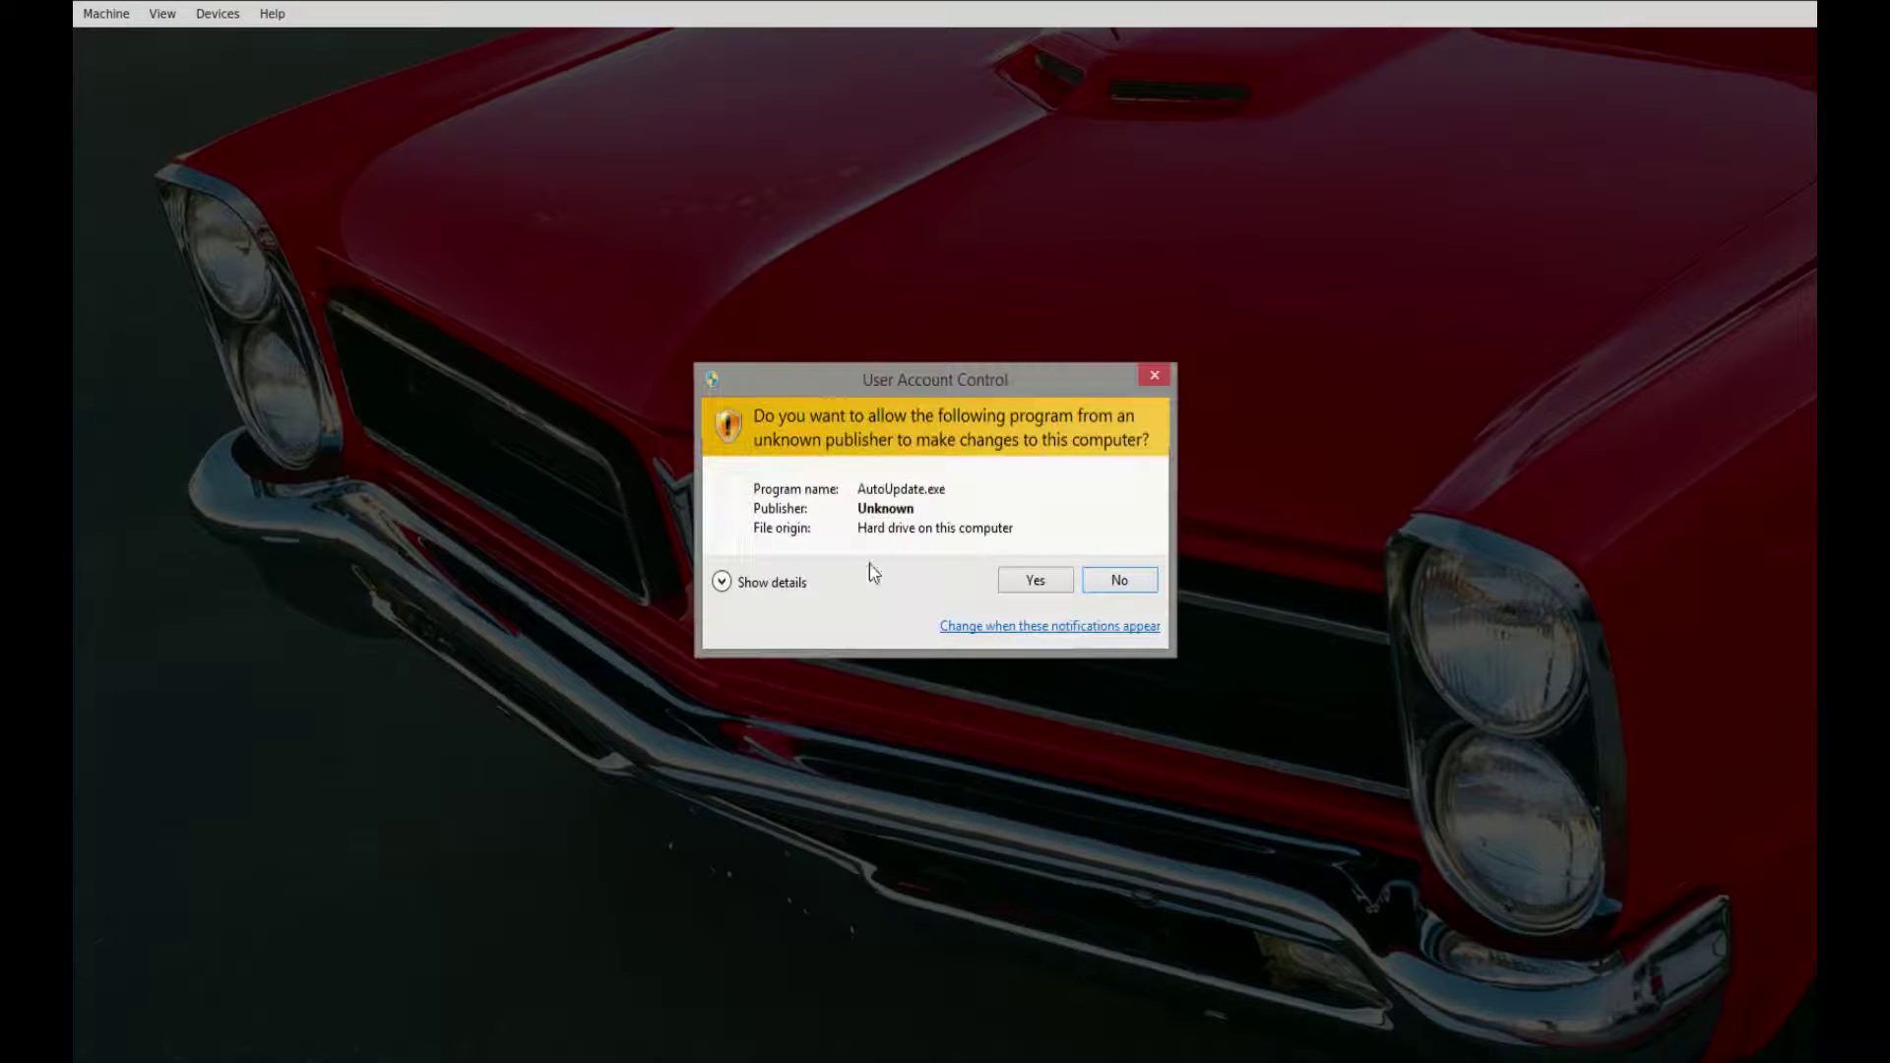
{"action": "left_click", "coordinate": [1041, 589]}
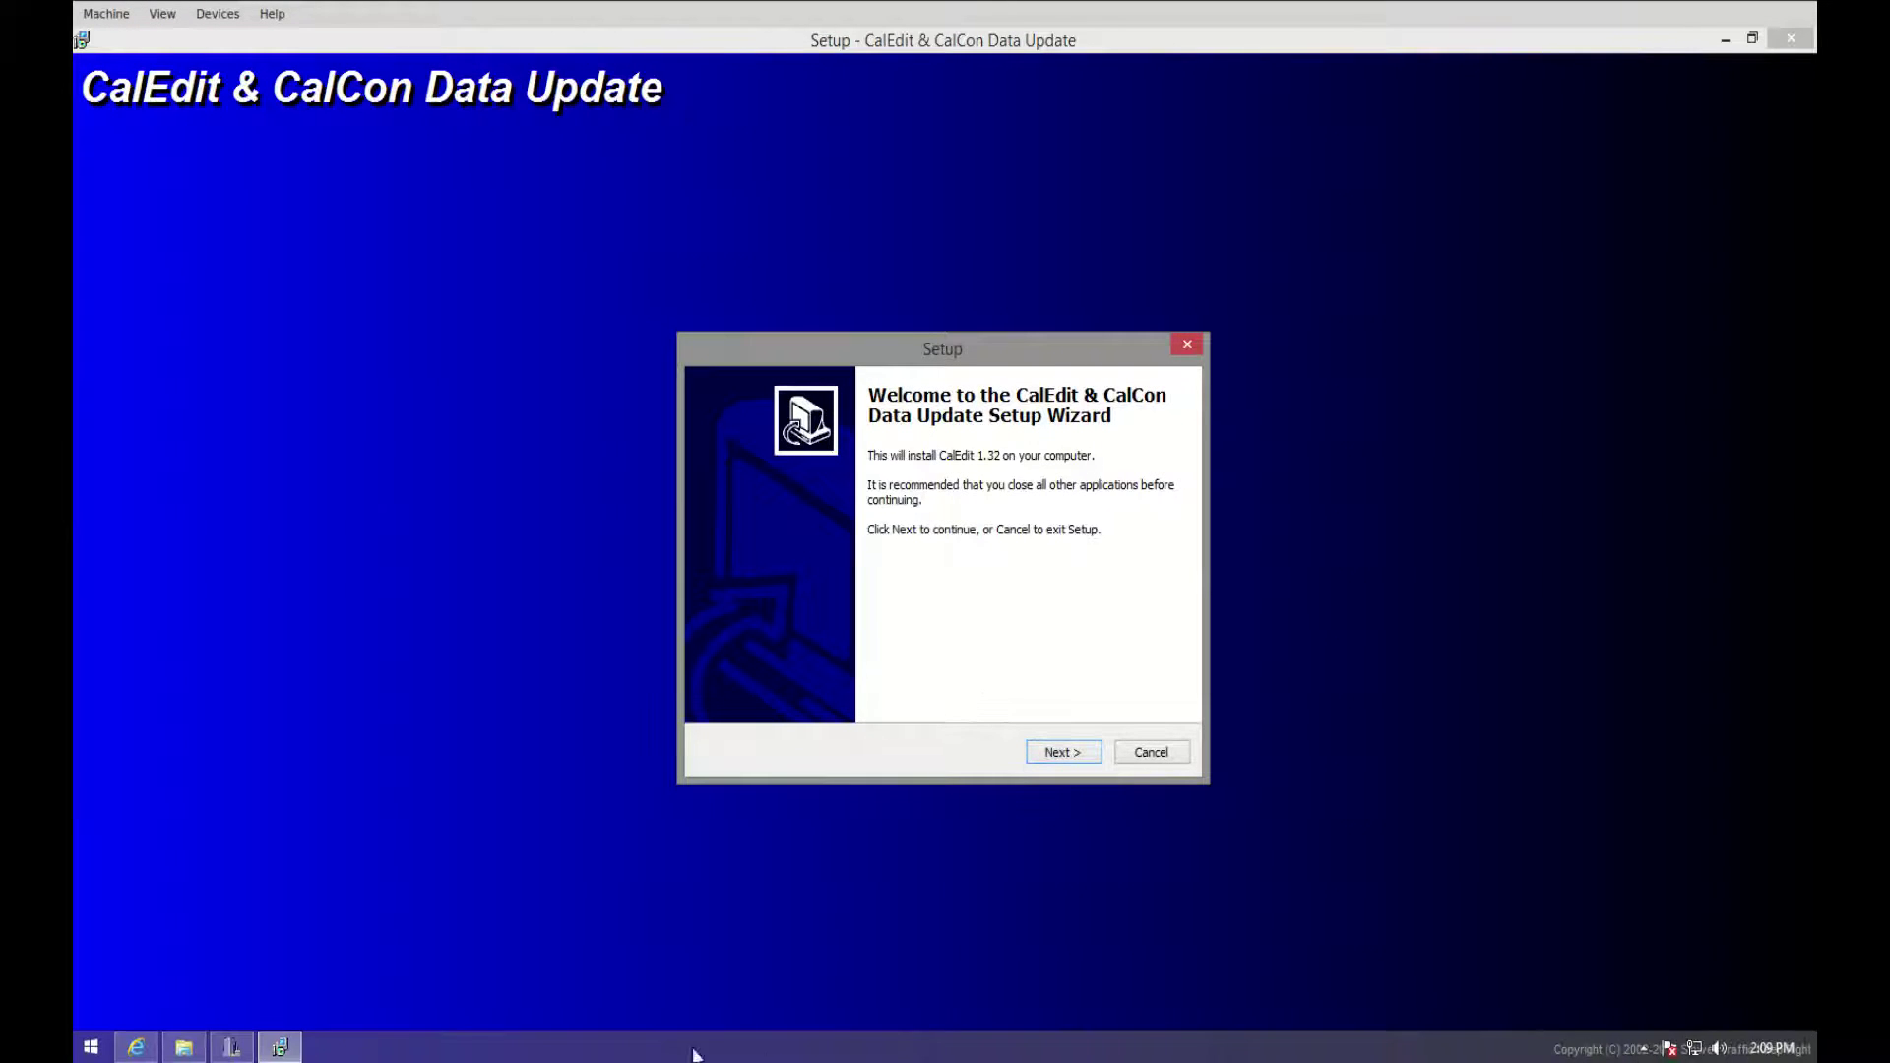
{"action": "left_click", "coordinate": [237, 1050]}
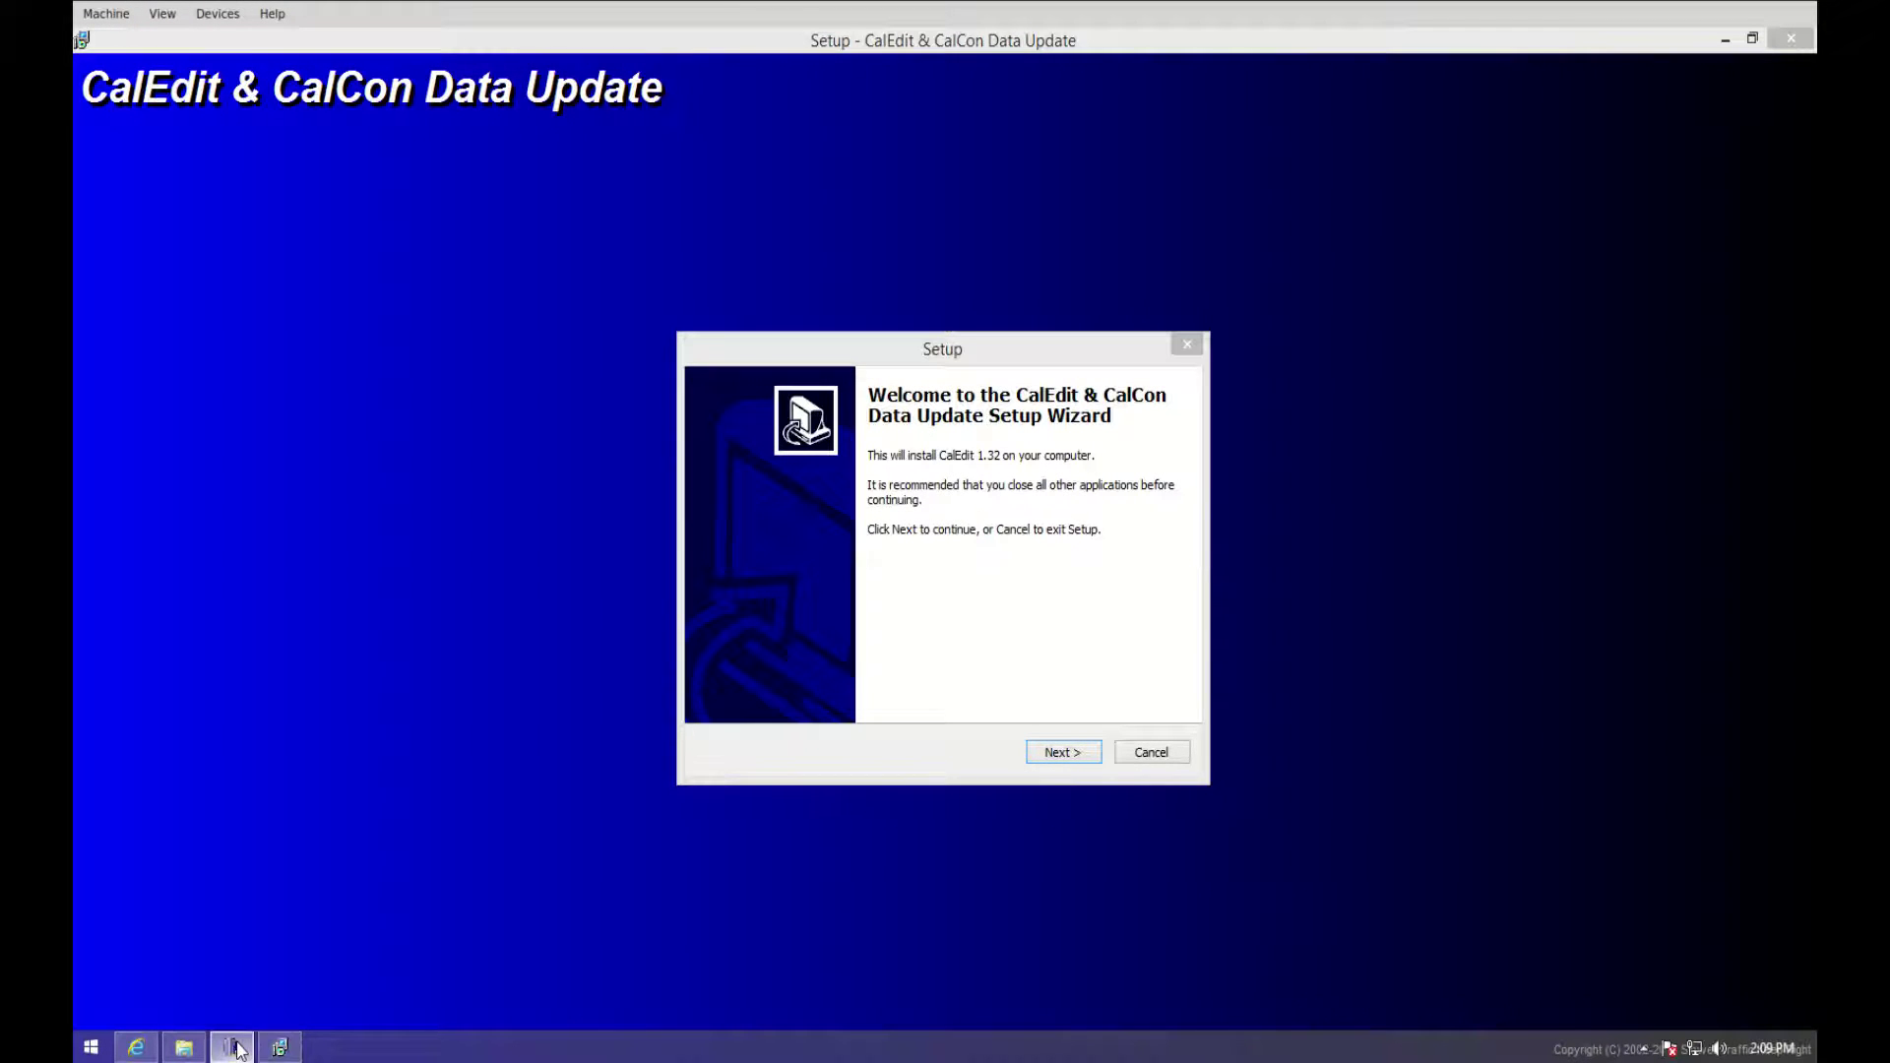
{"action": "right_click", "coordinate": [234, 1047]}
{"action": "left_click", "coordinate": [203, 996]}
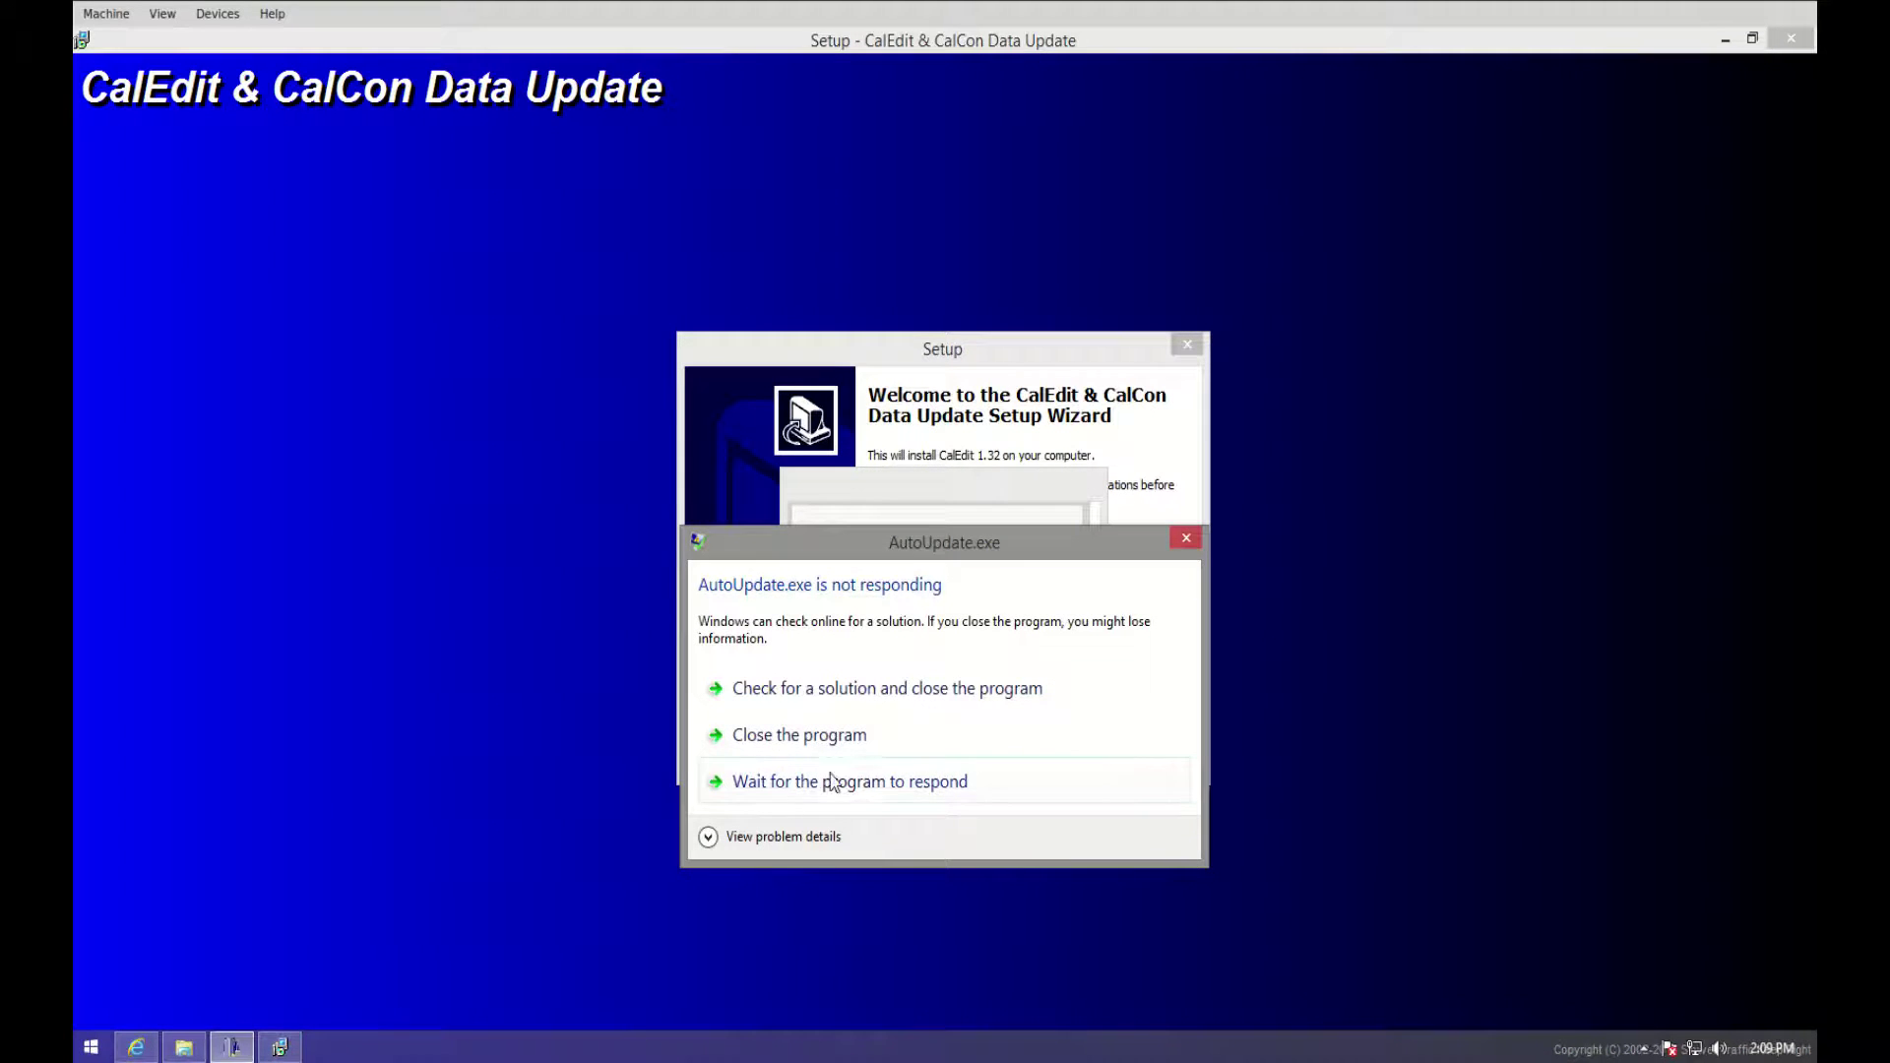
{"action": "left_click", "coordinate": [823, 734]}
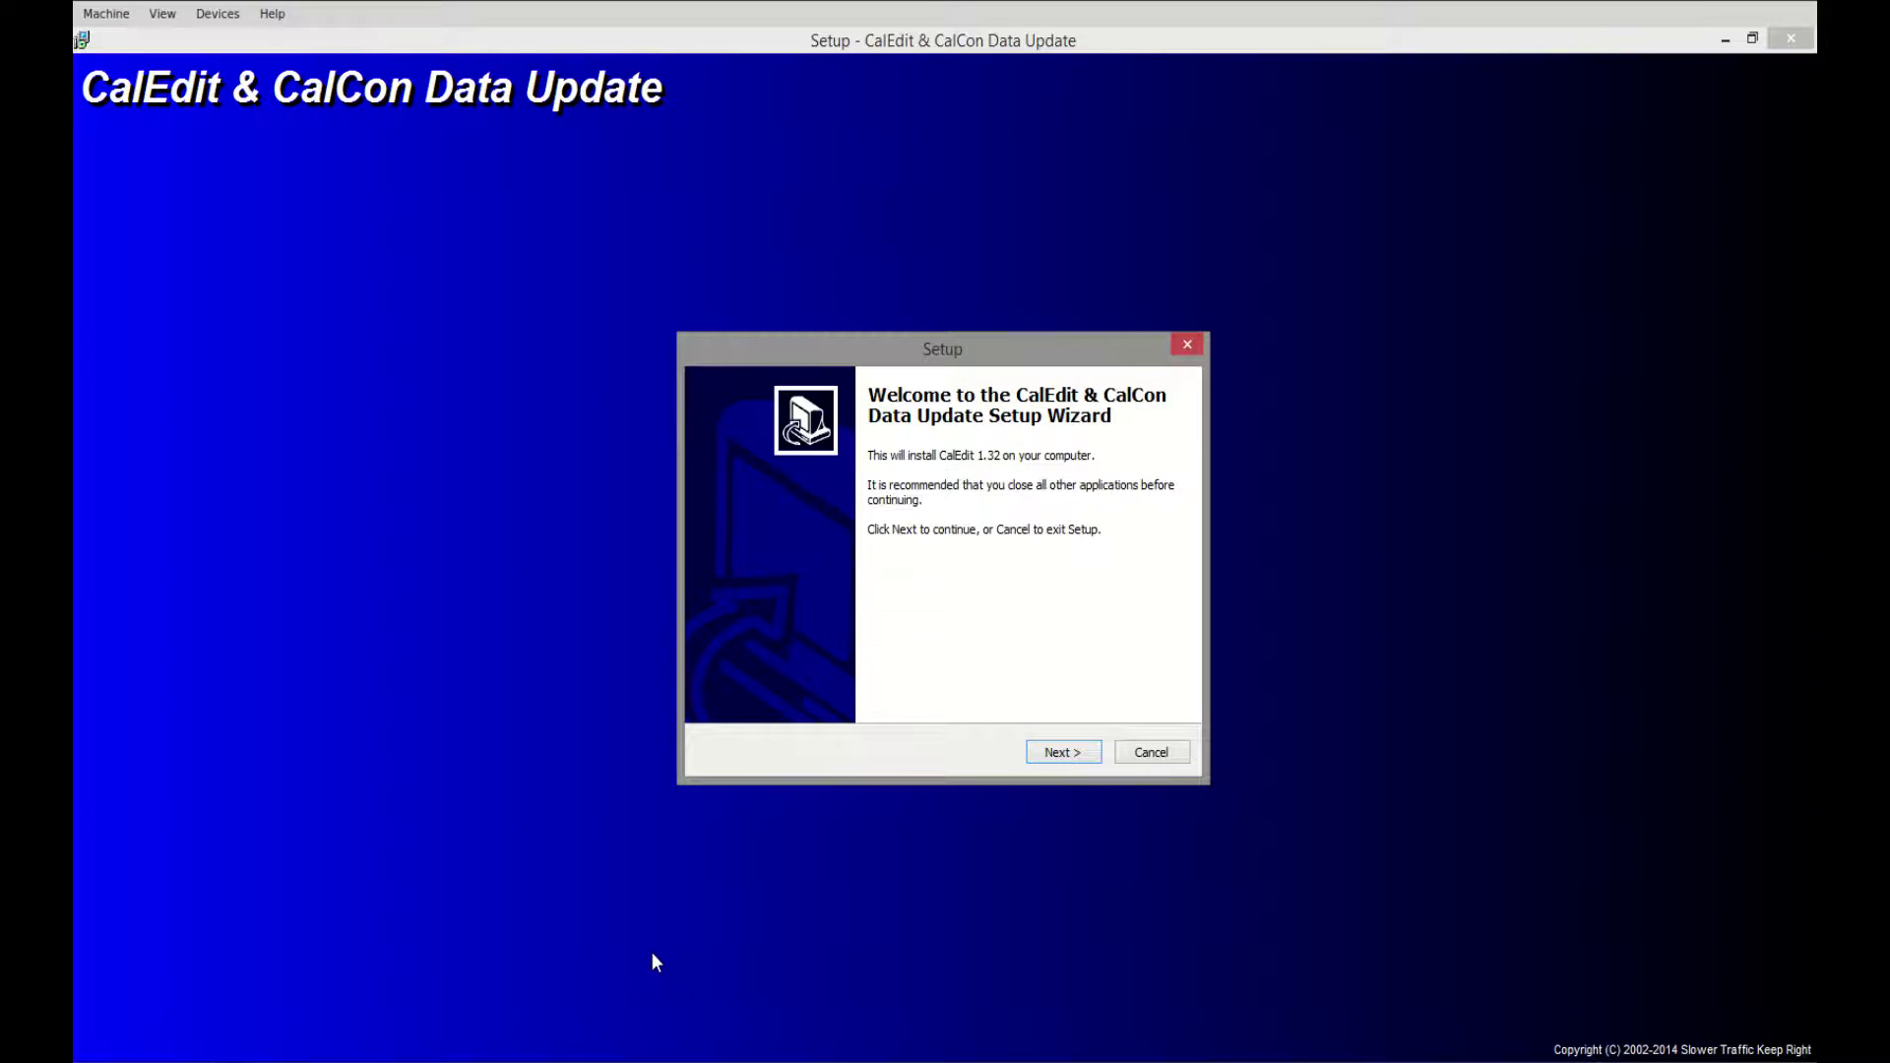
Install the CalEdit 1.32 data update into the default CalEdit folder and finish.
{"action": "left_click", "coordinate": [1066, 757]}
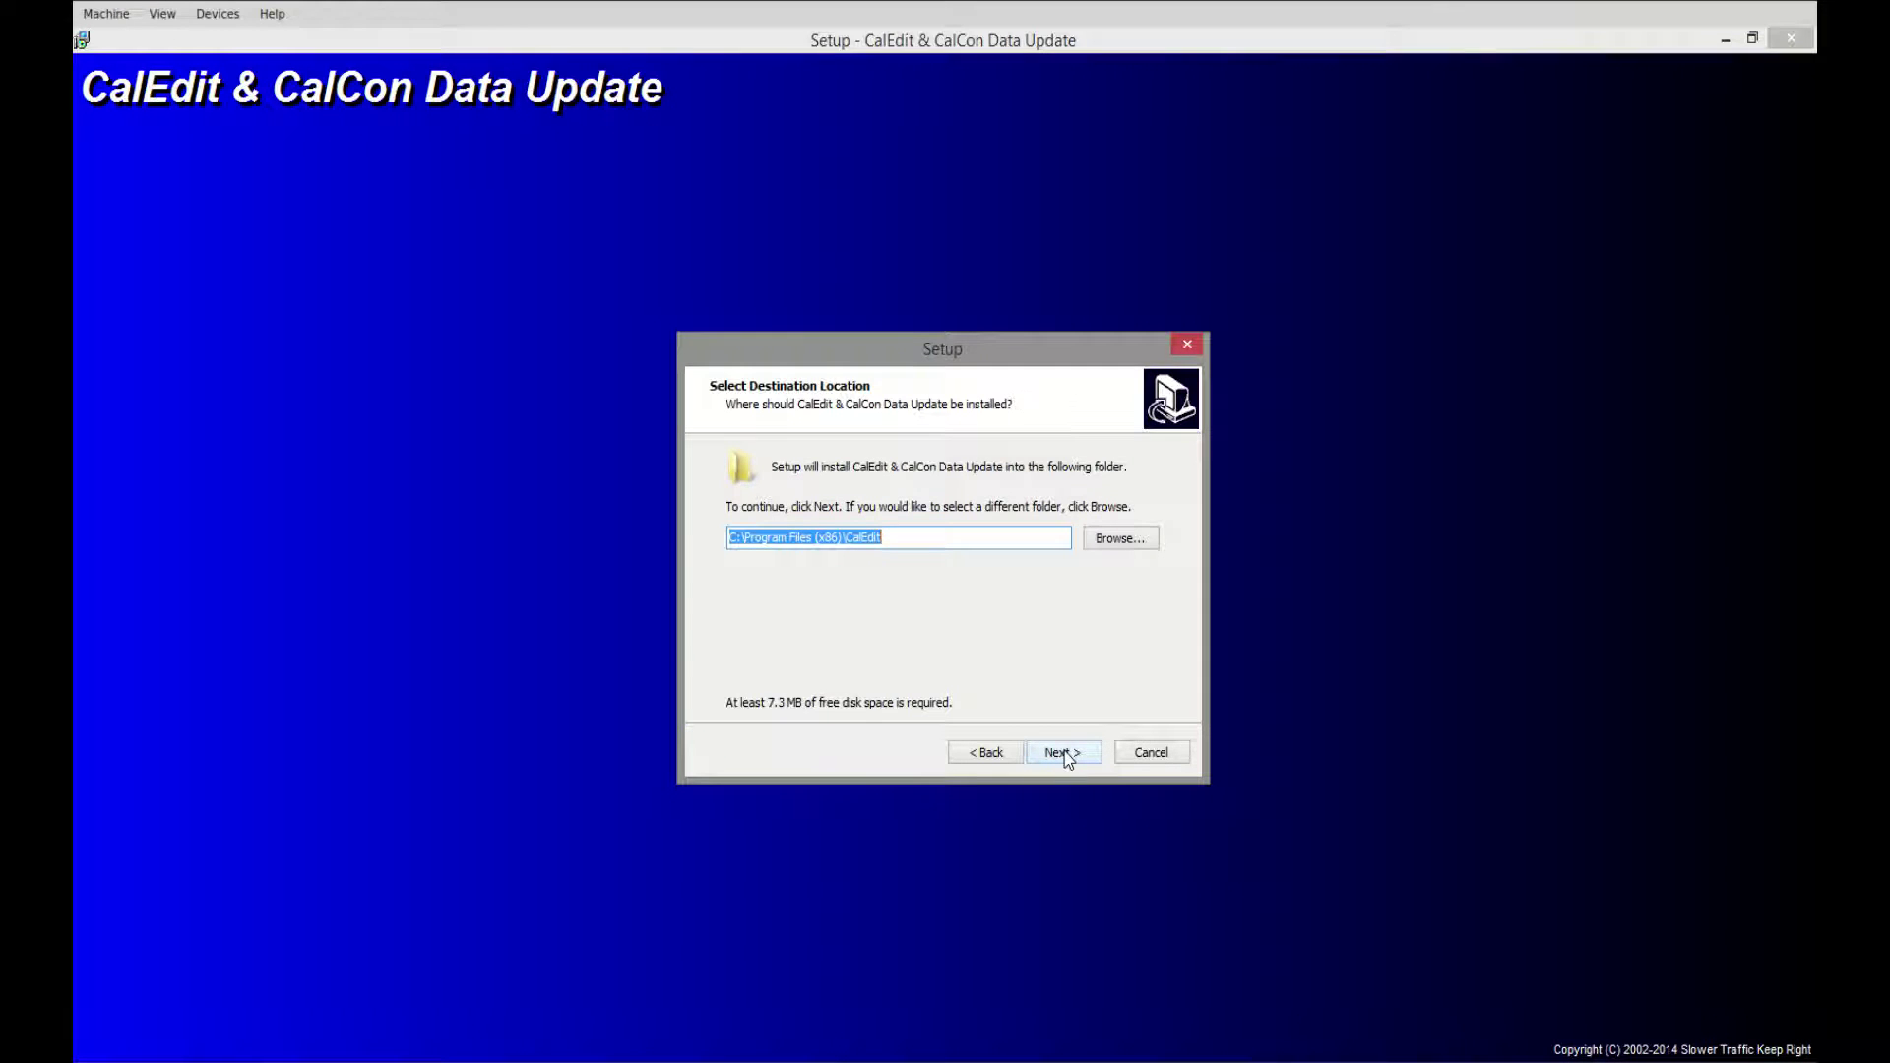
{"action": "left_click", "coordinate": [1067, 756]}
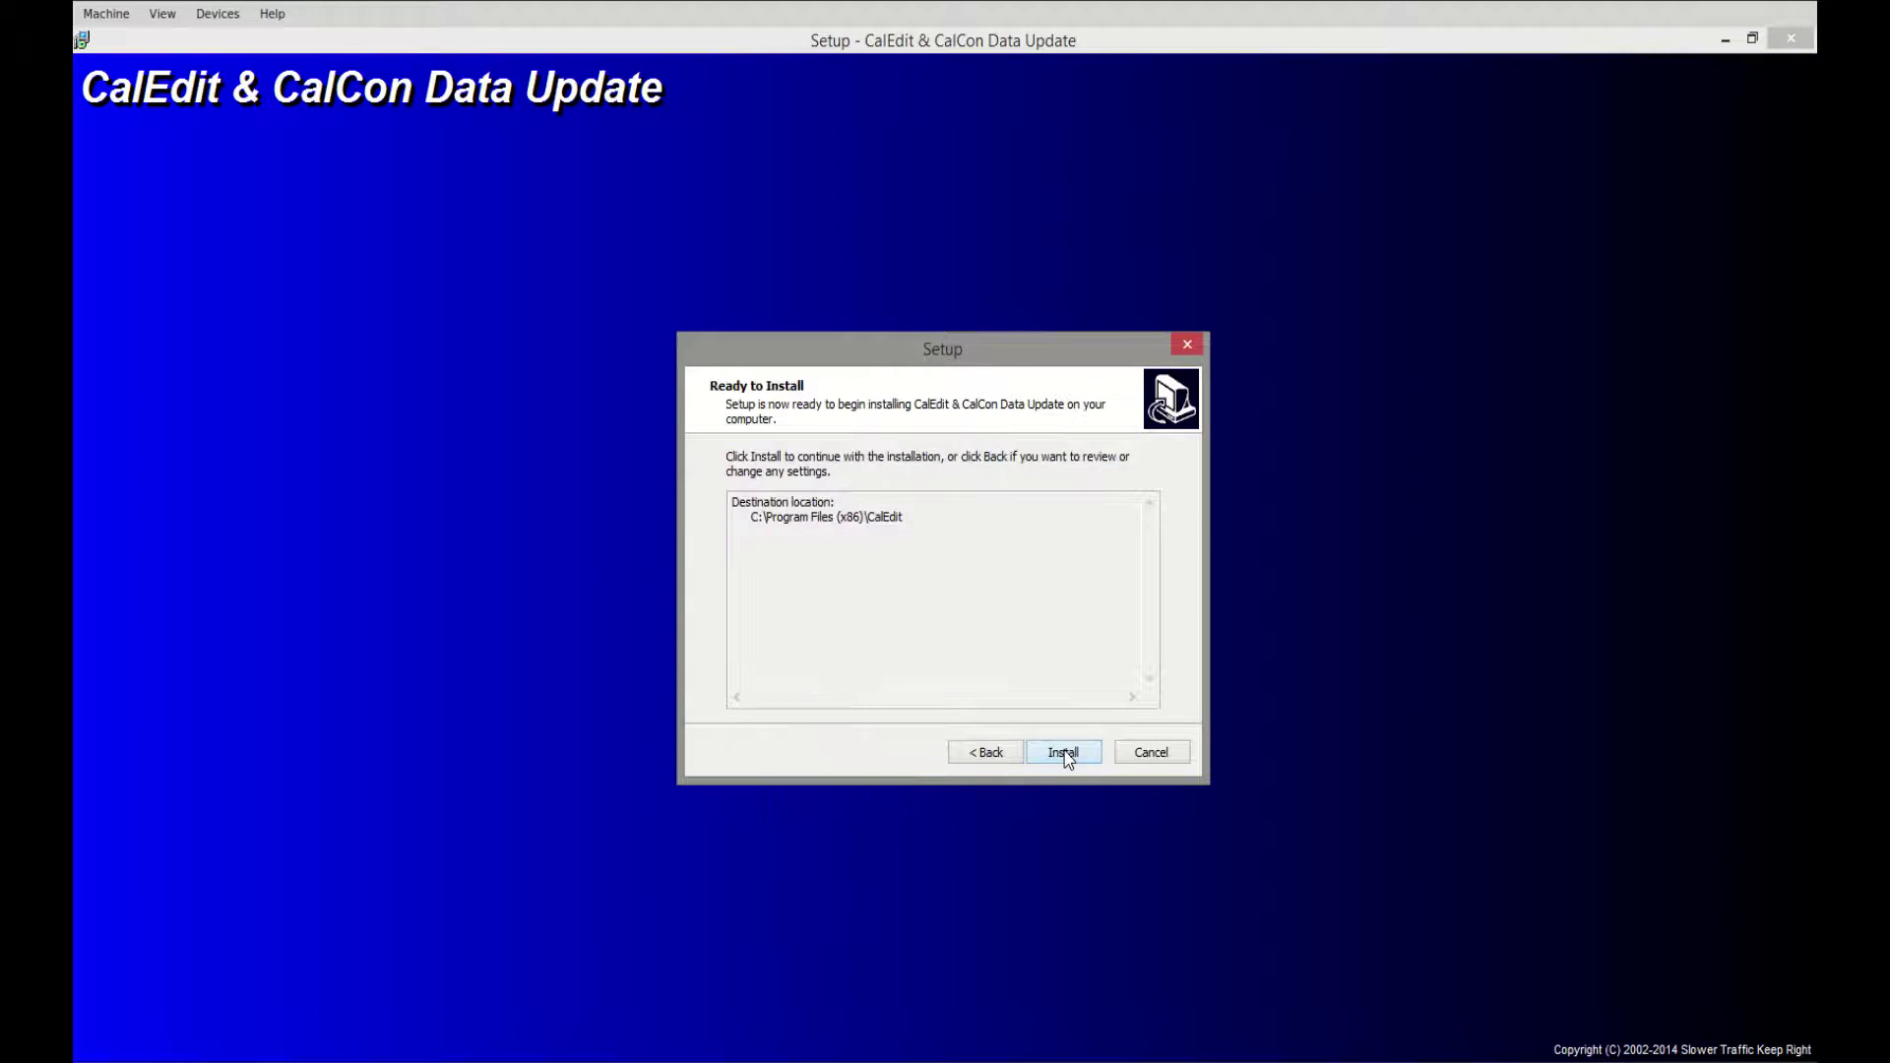
{"action": "left_click", "coordinate": [1063, 753]}
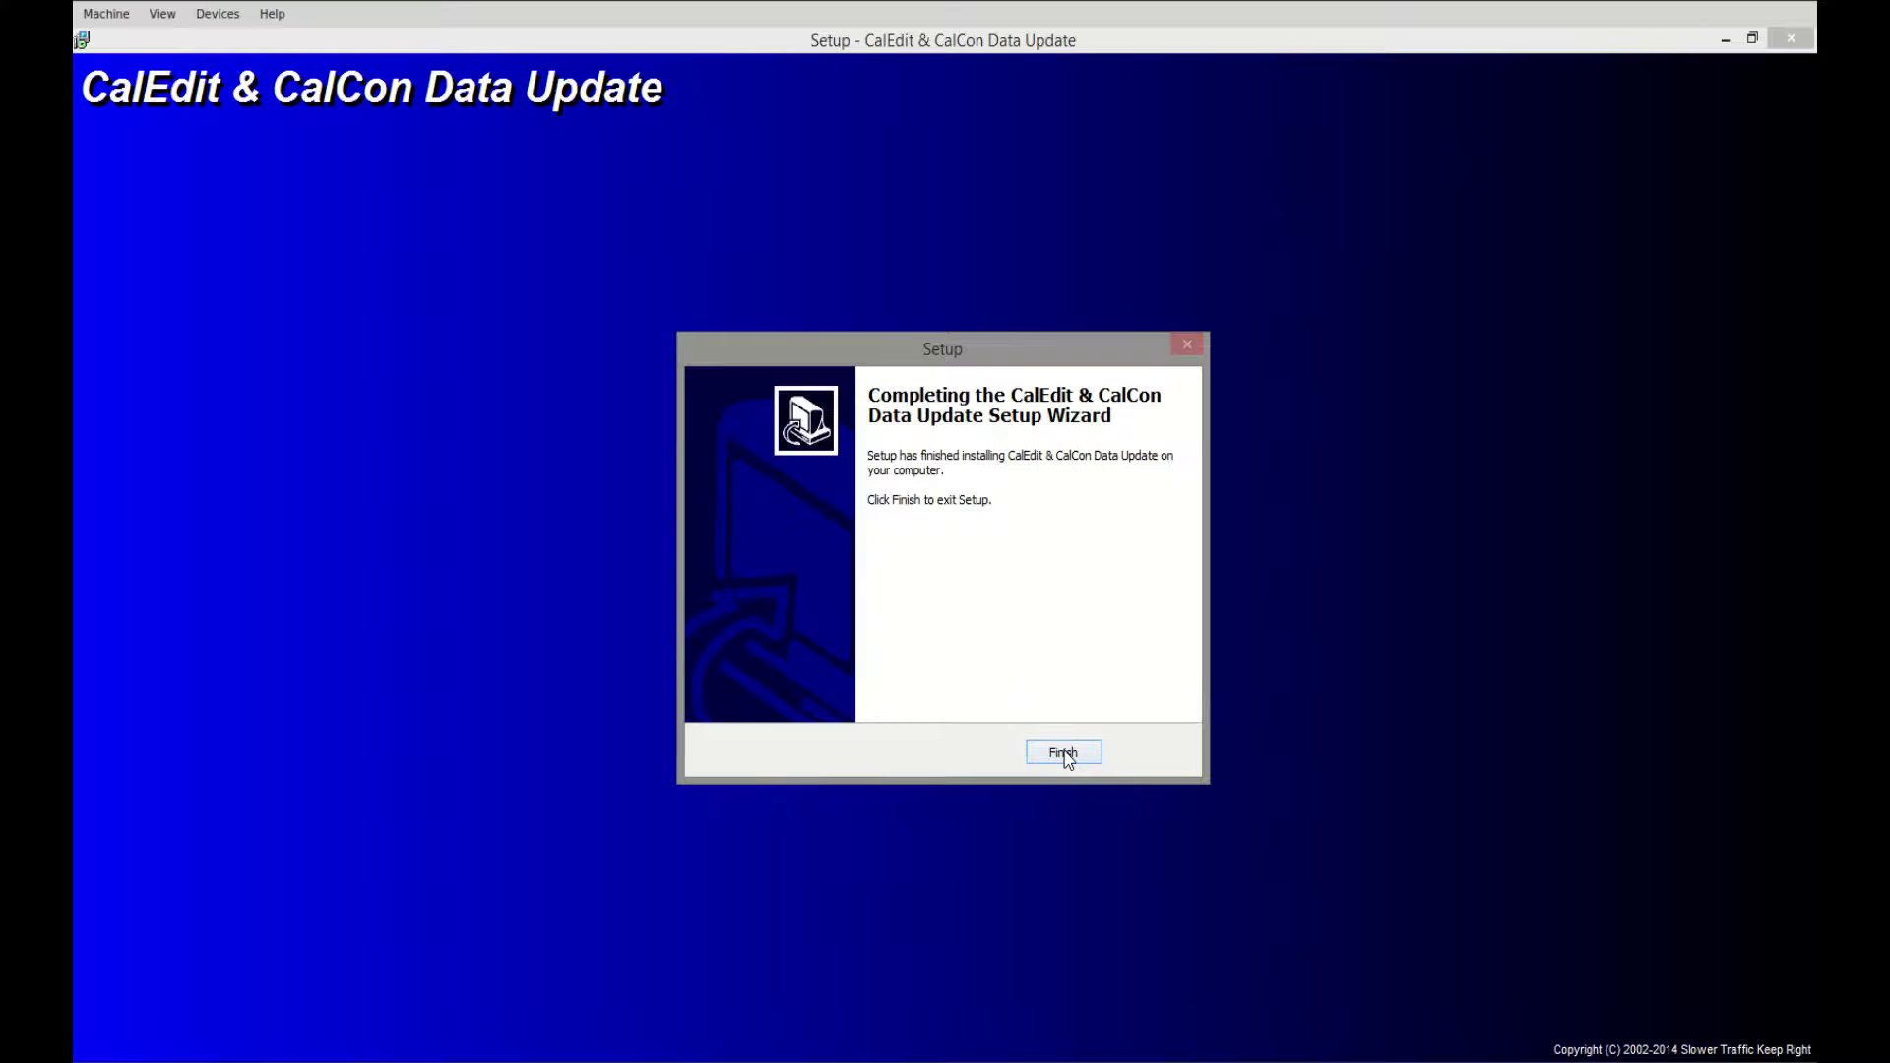
{"action": "left_click", "coordinate": [1063, 753]}
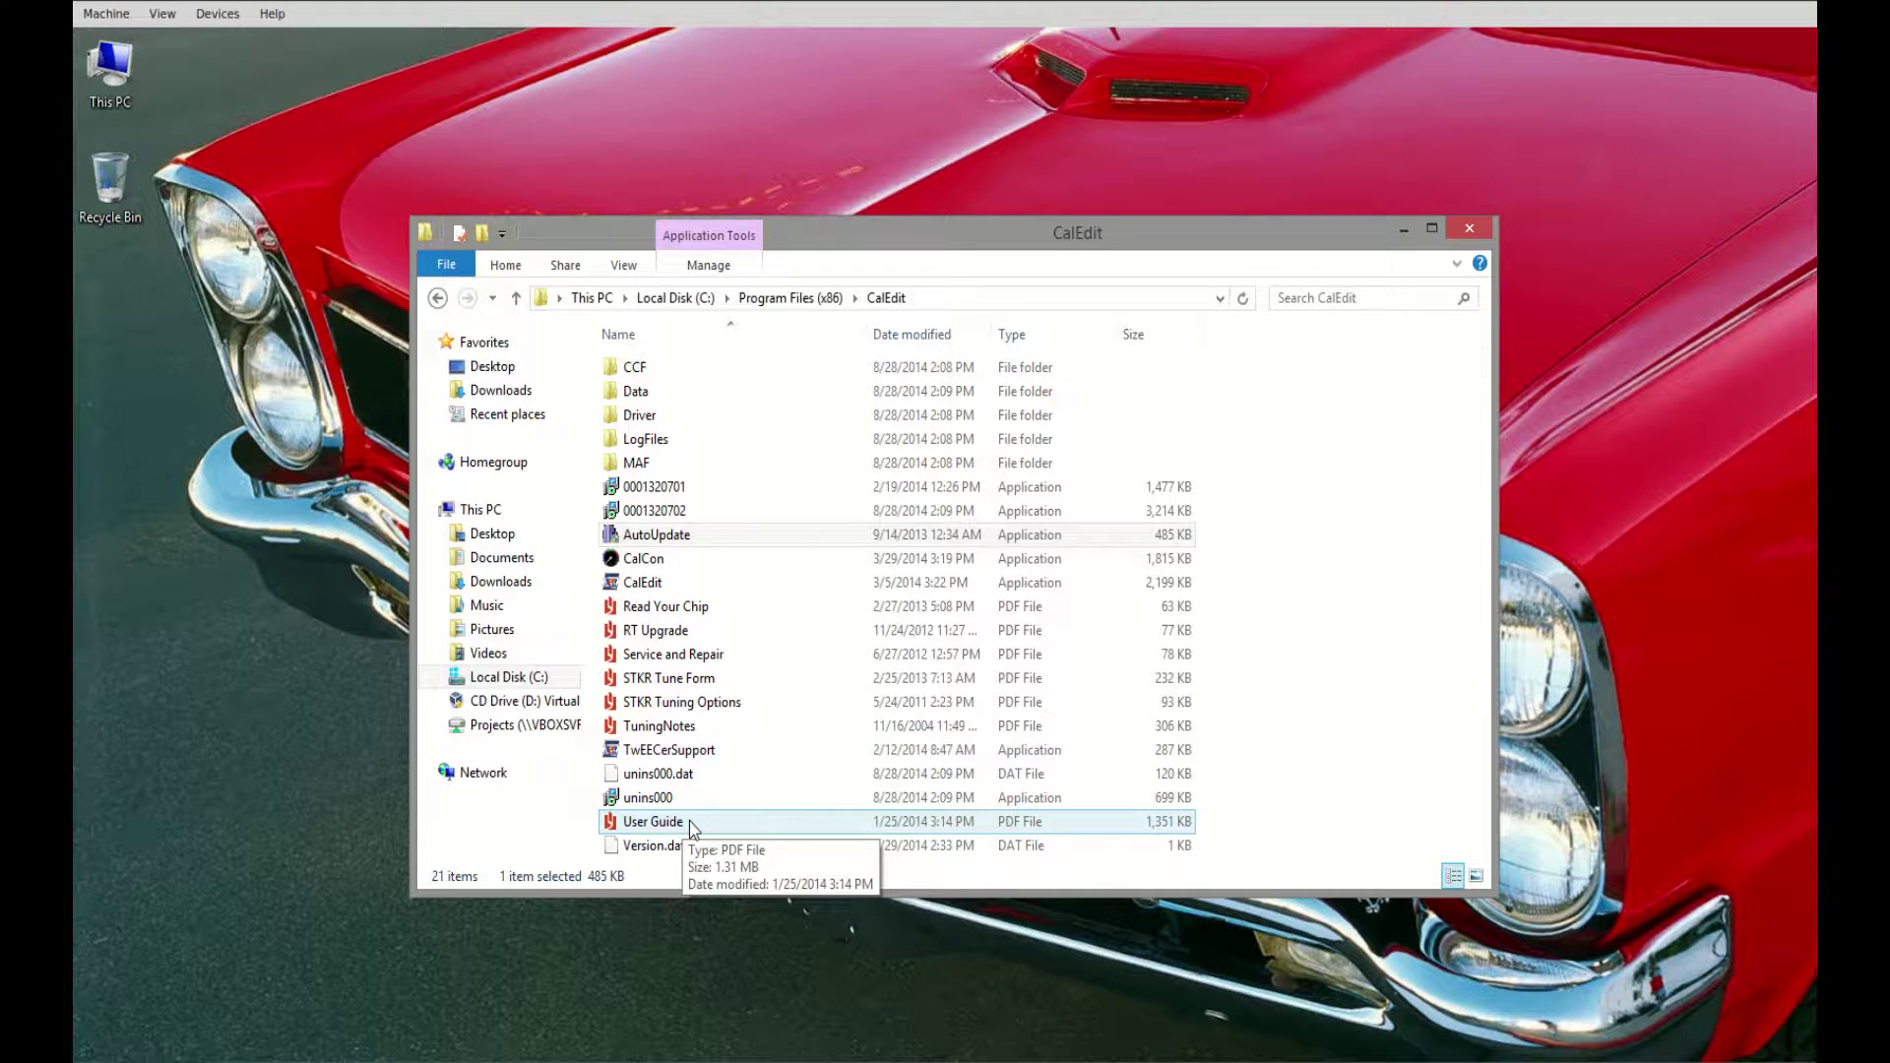
{"action": "double_click", "coordinate": [653, 822]}
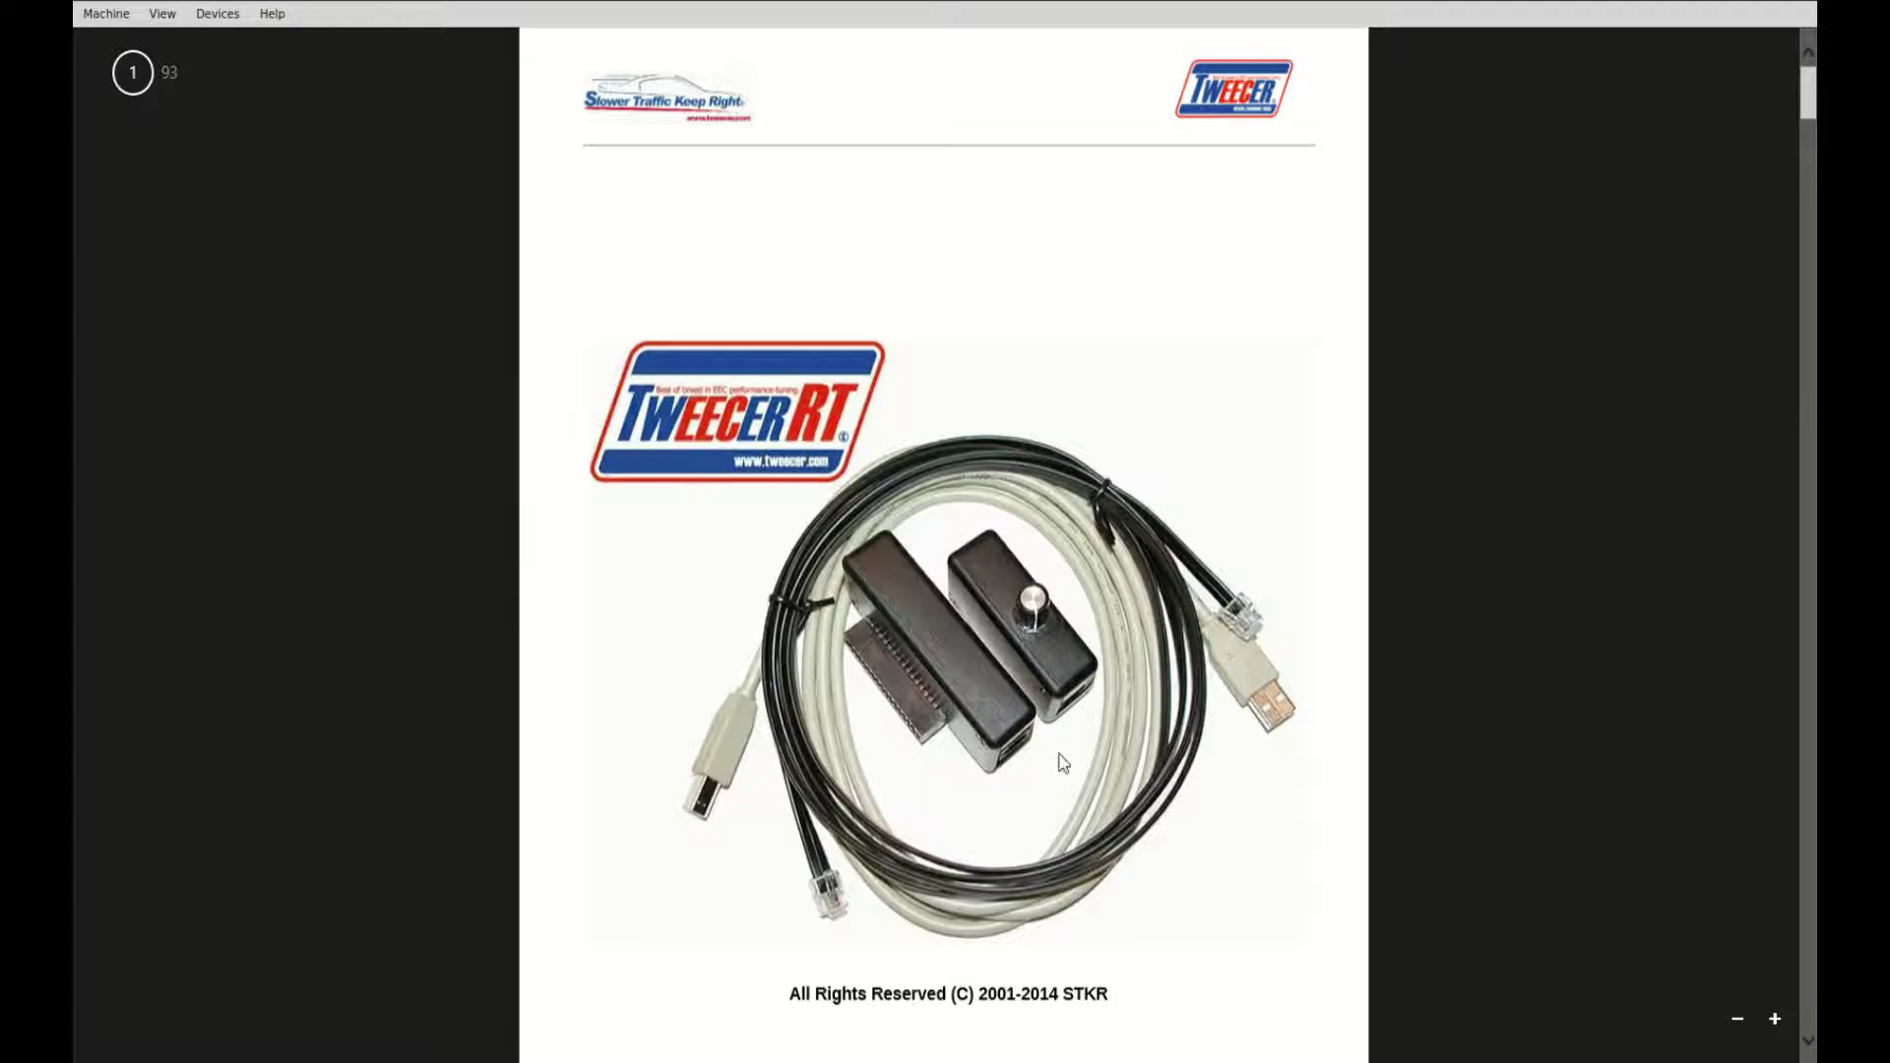
Scroll the User Guide to page 11 of 93, then go to the Start screen.
{"action": "scroll", "coordinate": [1122, 758], "scroll_direction": "down", "scroll_amount": 20}
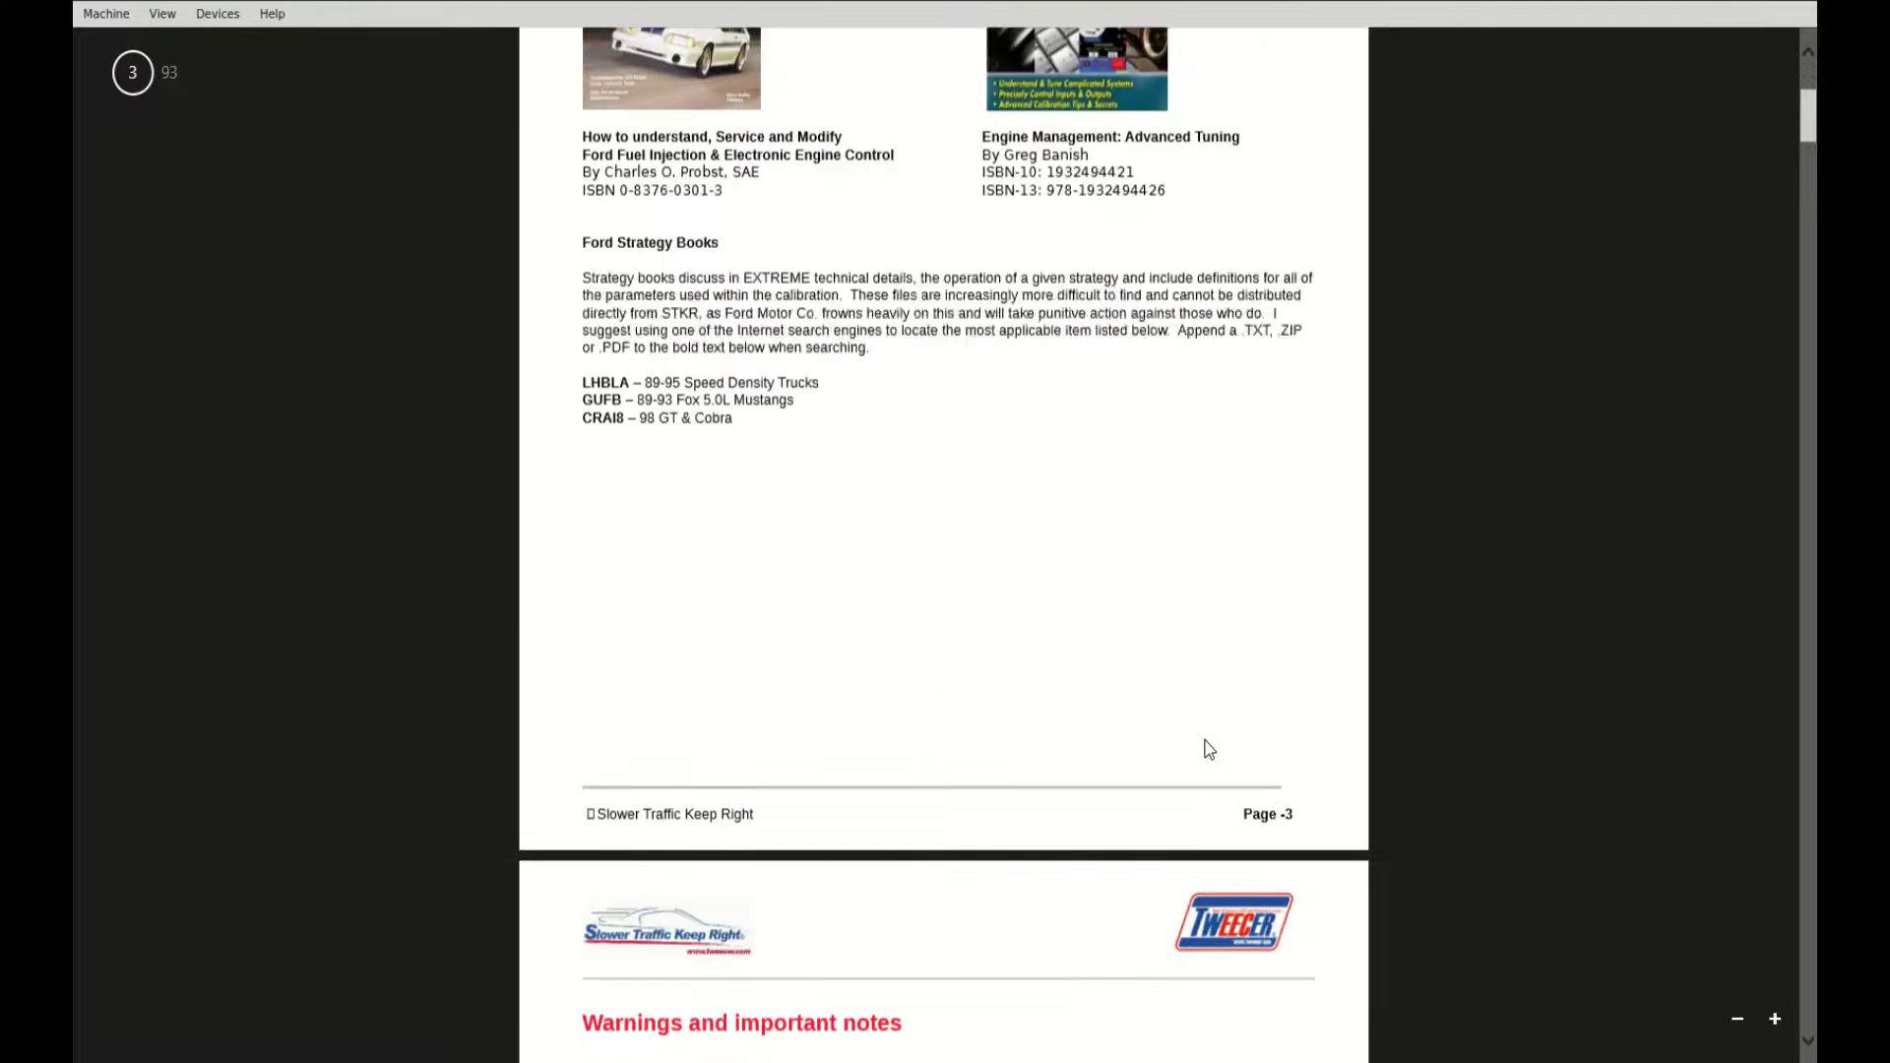
{"action": "scroll", "coordinate": [1211, 747], "scroll_direction": "down", "scroll_amount": 8}
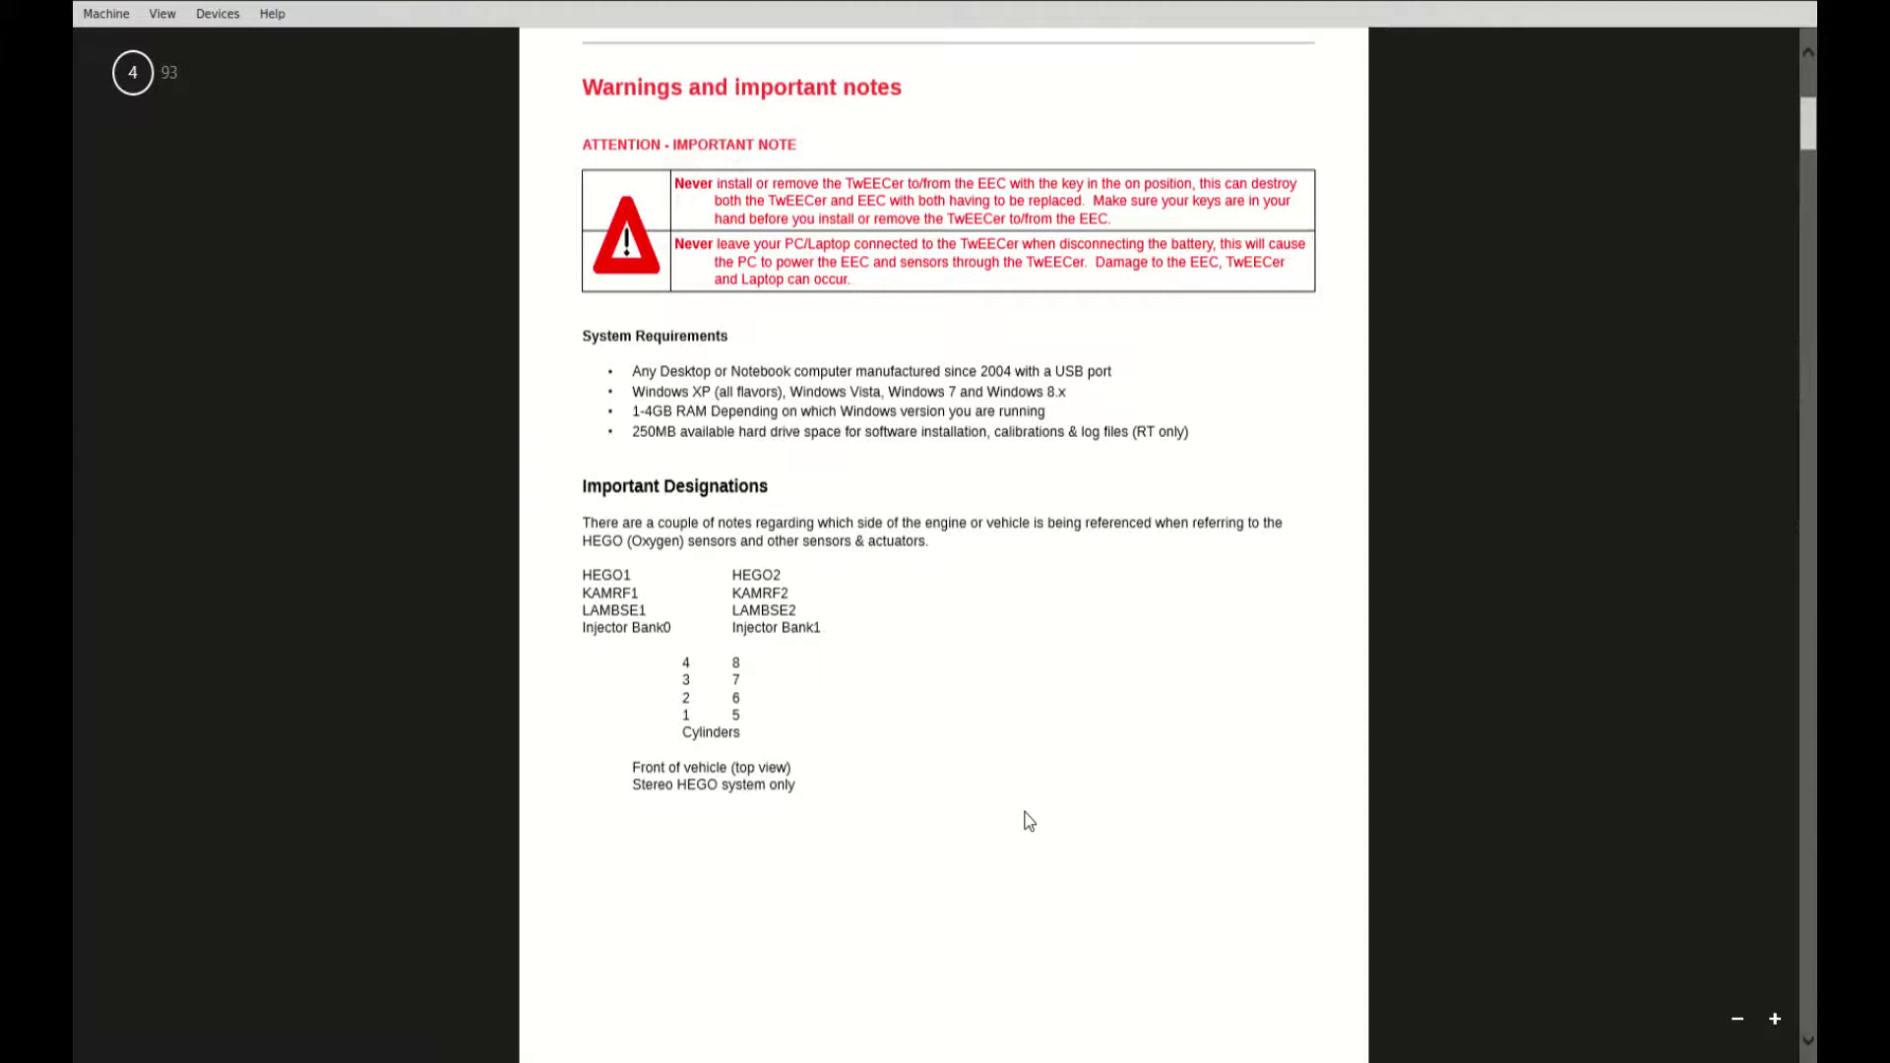
{"action": "scroll", "coordinate": [1030, 793], "scroll_direction": "down", "scroll_amount": 8}
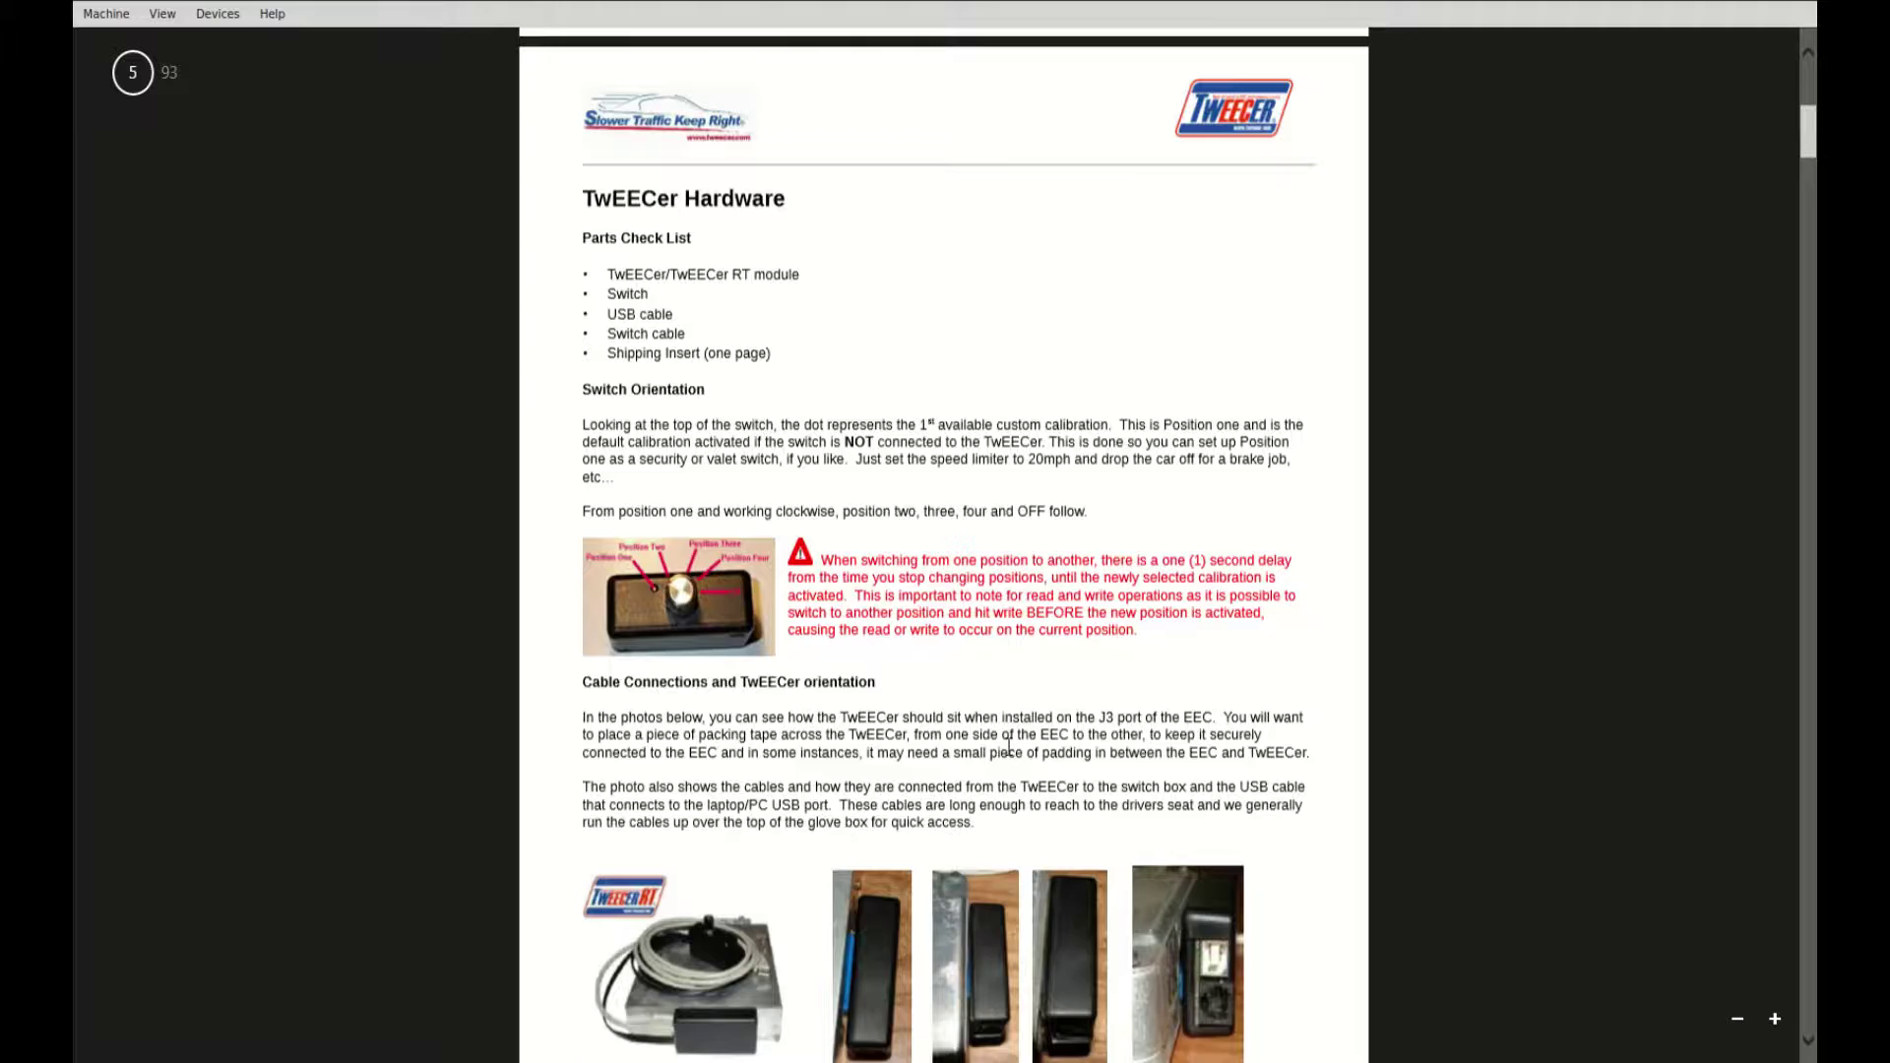
{"action": "scroll", "coordinate": [1010, 747], "scroll_direction": "down", "scroll_amount": 10}
{"action": "scroll", "coordinate": [1010, 747], "scroll_direction": "down", "scroll_amount": 15}
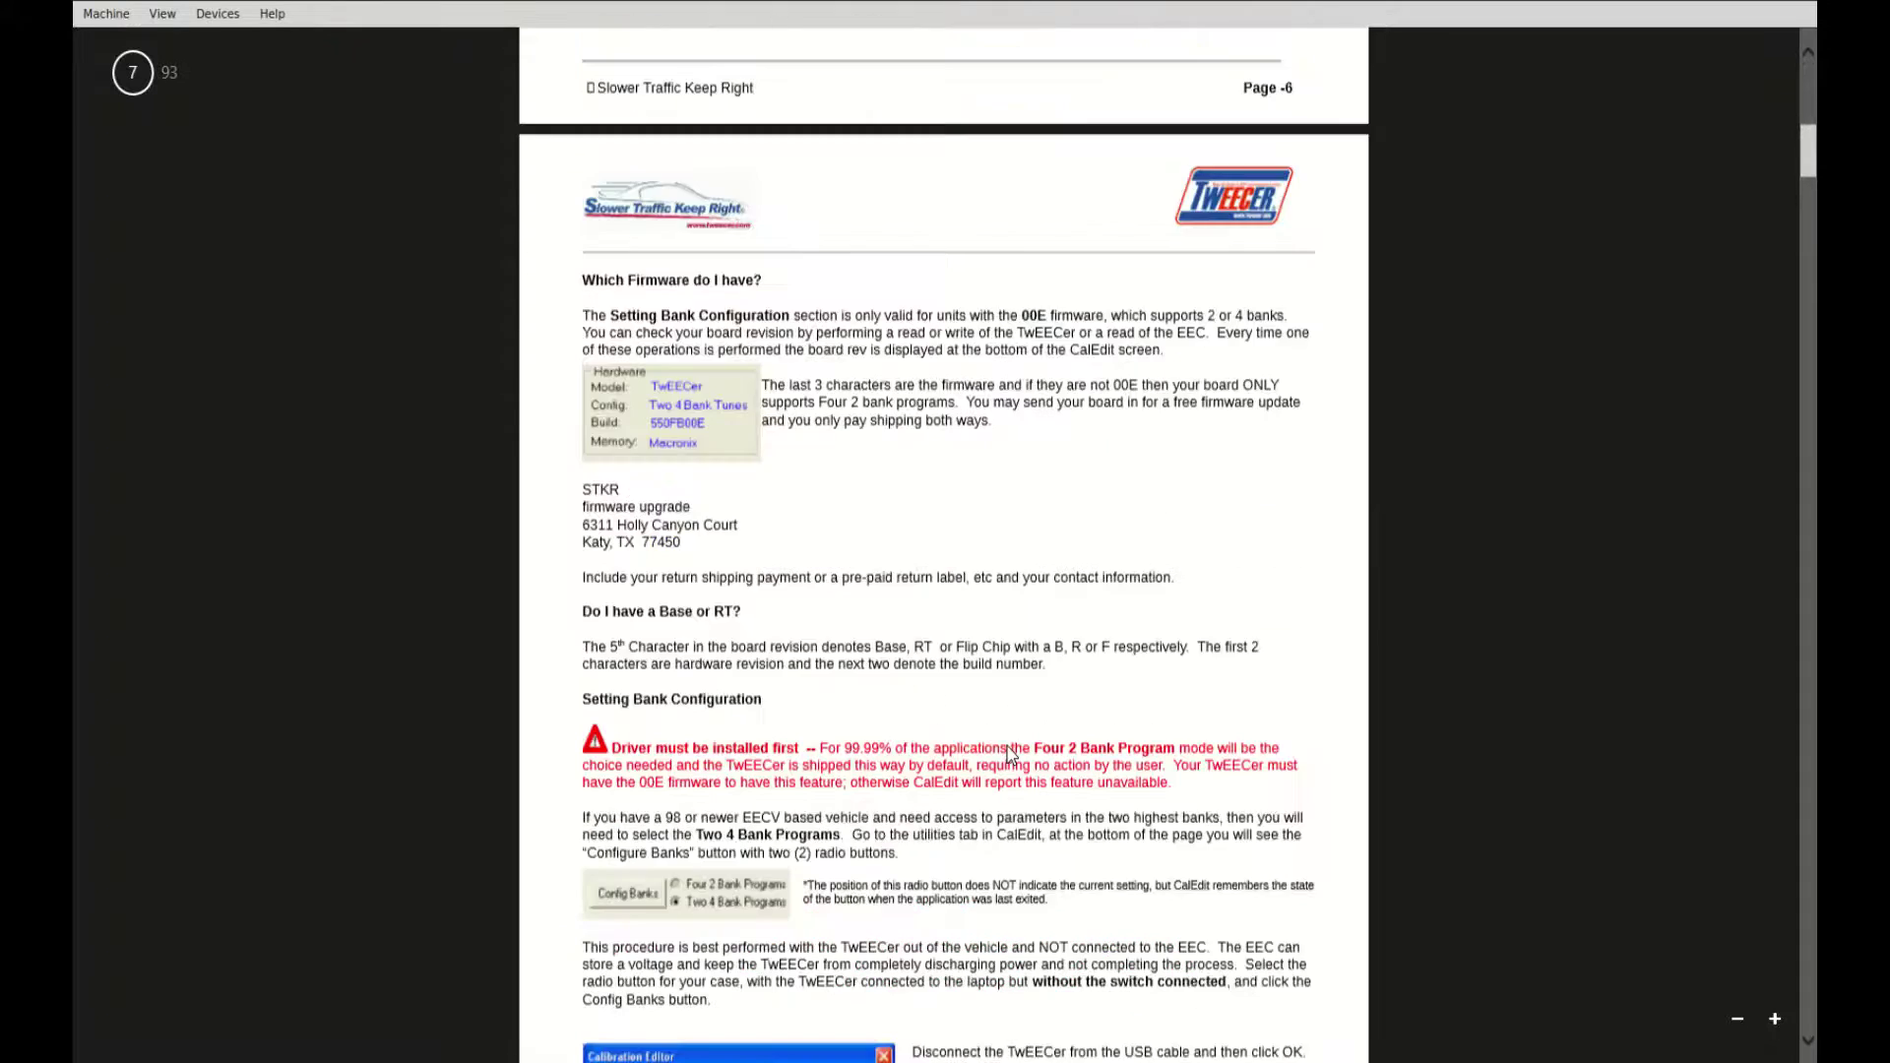
{"action": "scroll", "coordinate": [1008, 745], "scroll_direction": "down", "scroll_amount": 10}
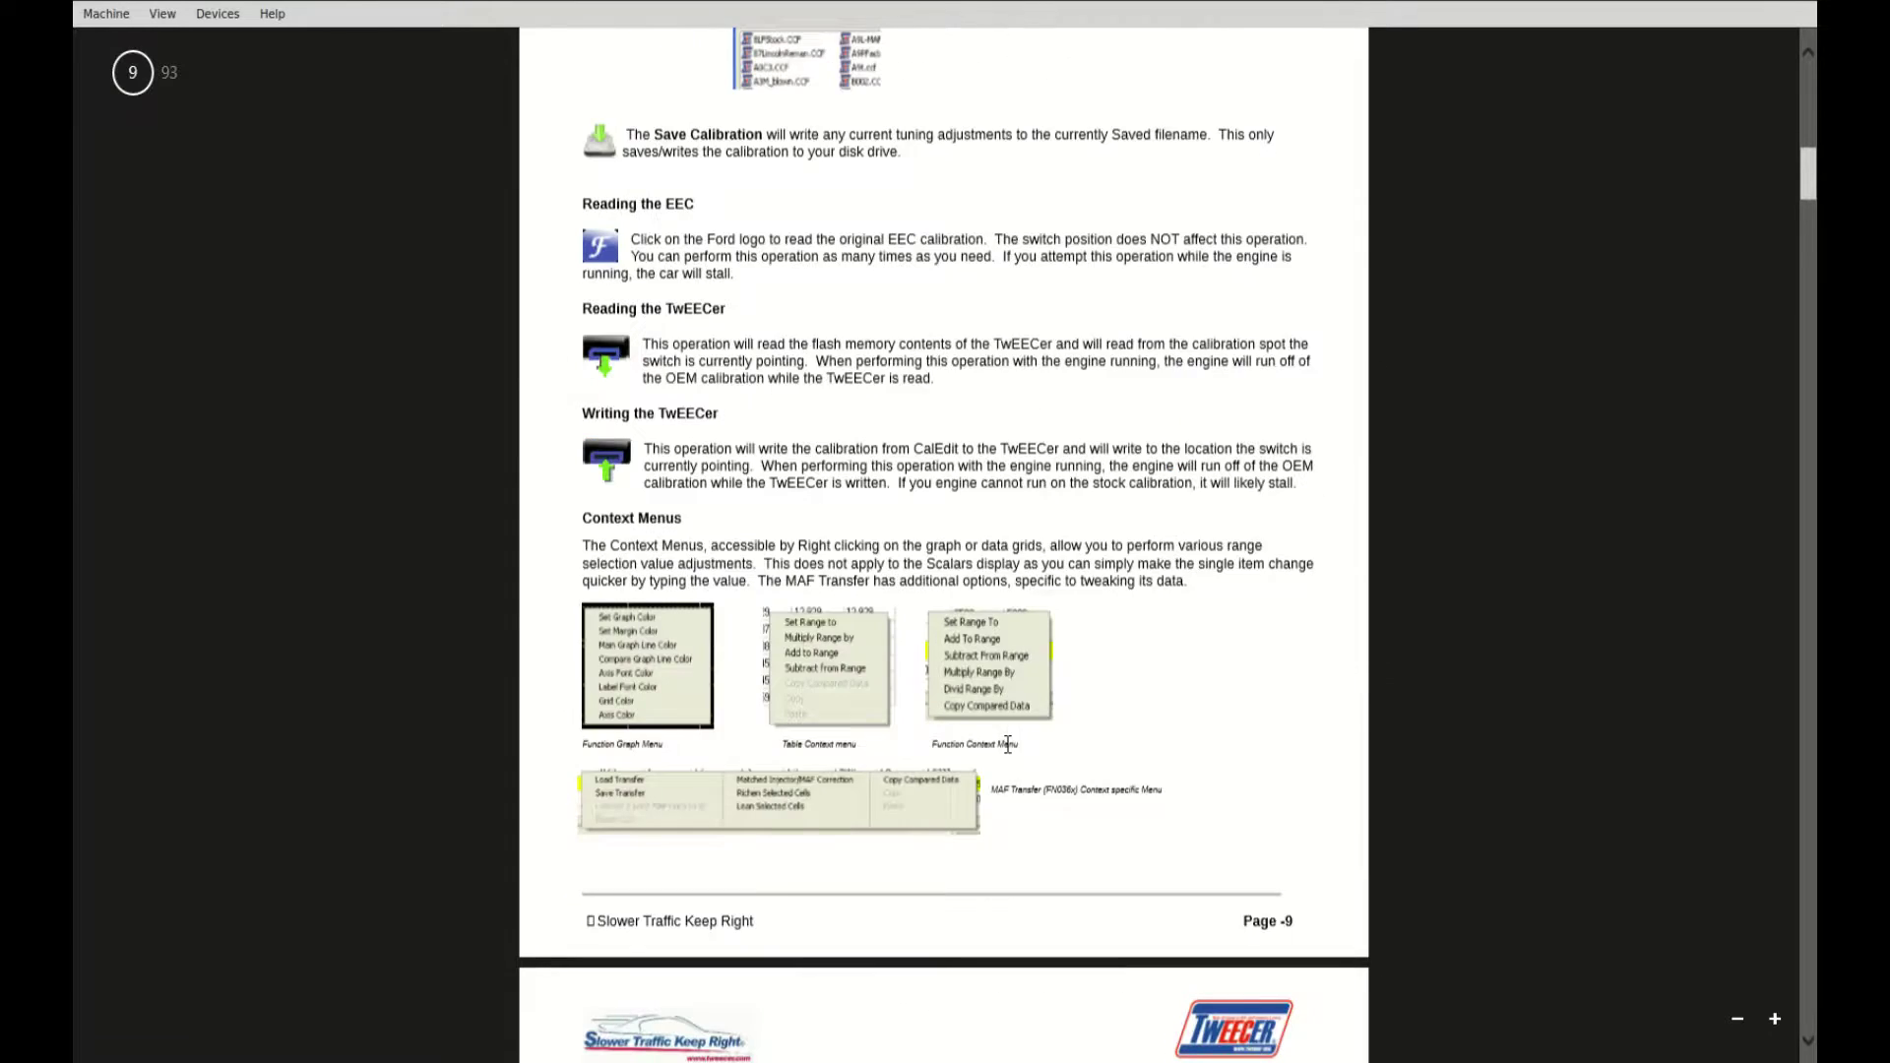
{"action": "scroll", "coordinate": [1008, 746], "scroll_direction": "down", "scroll_amount": 15}
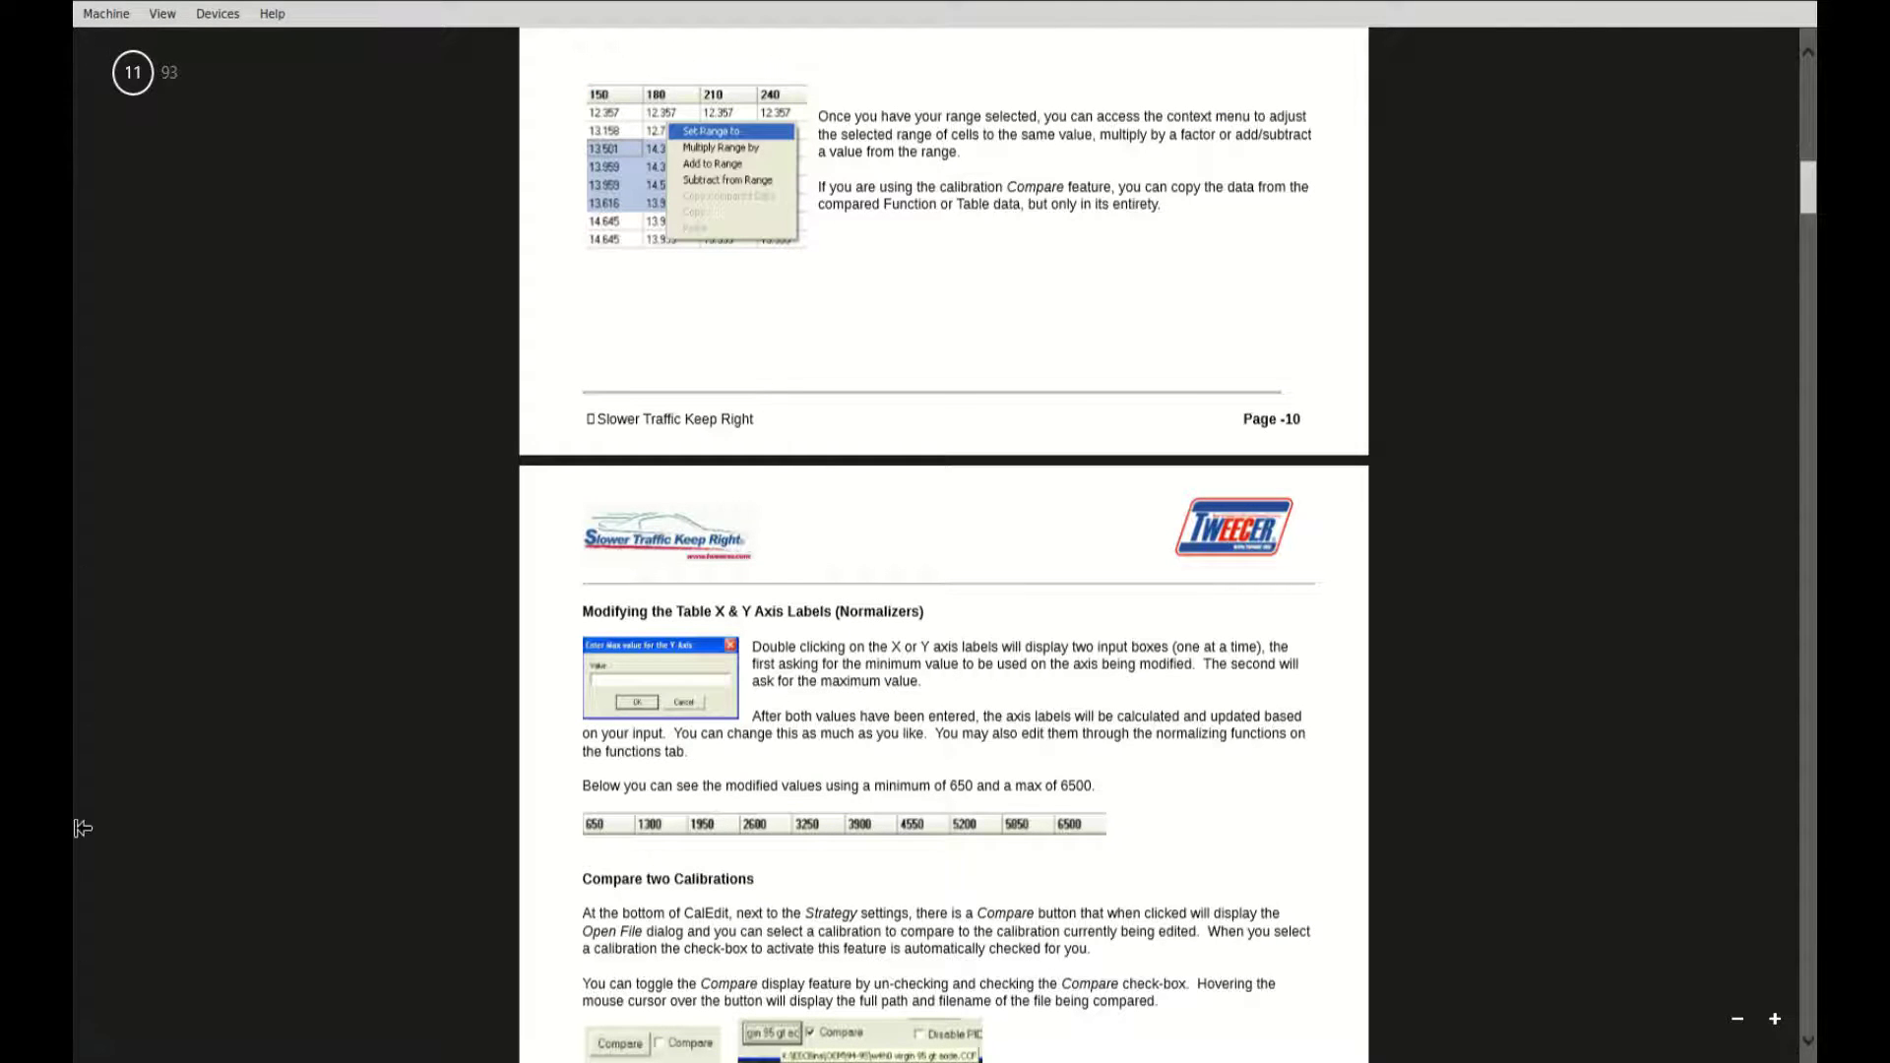
{"action": "left_click", "coordinate": [88, 1044]}
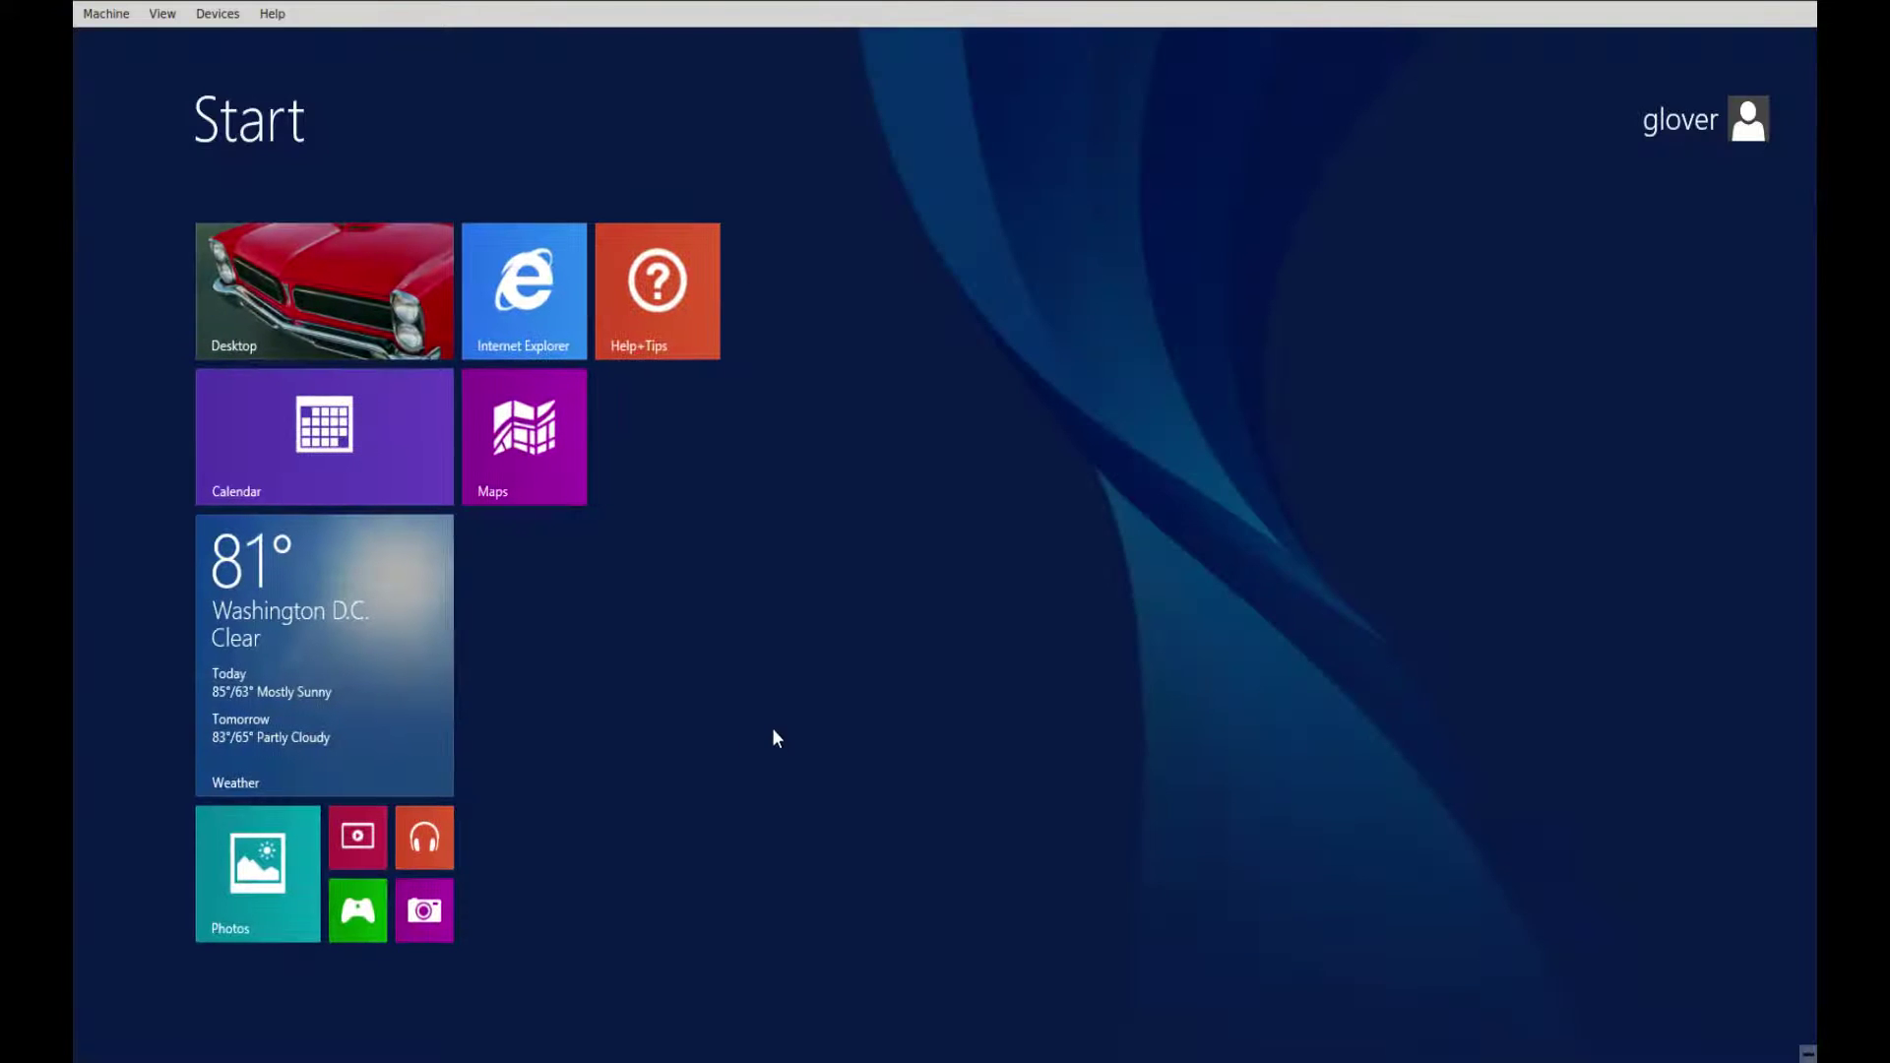
Switch to the Desktop, then return to the Start screen with the Windows key.
{"action": "left_click", "coordinate": [382, 296]}
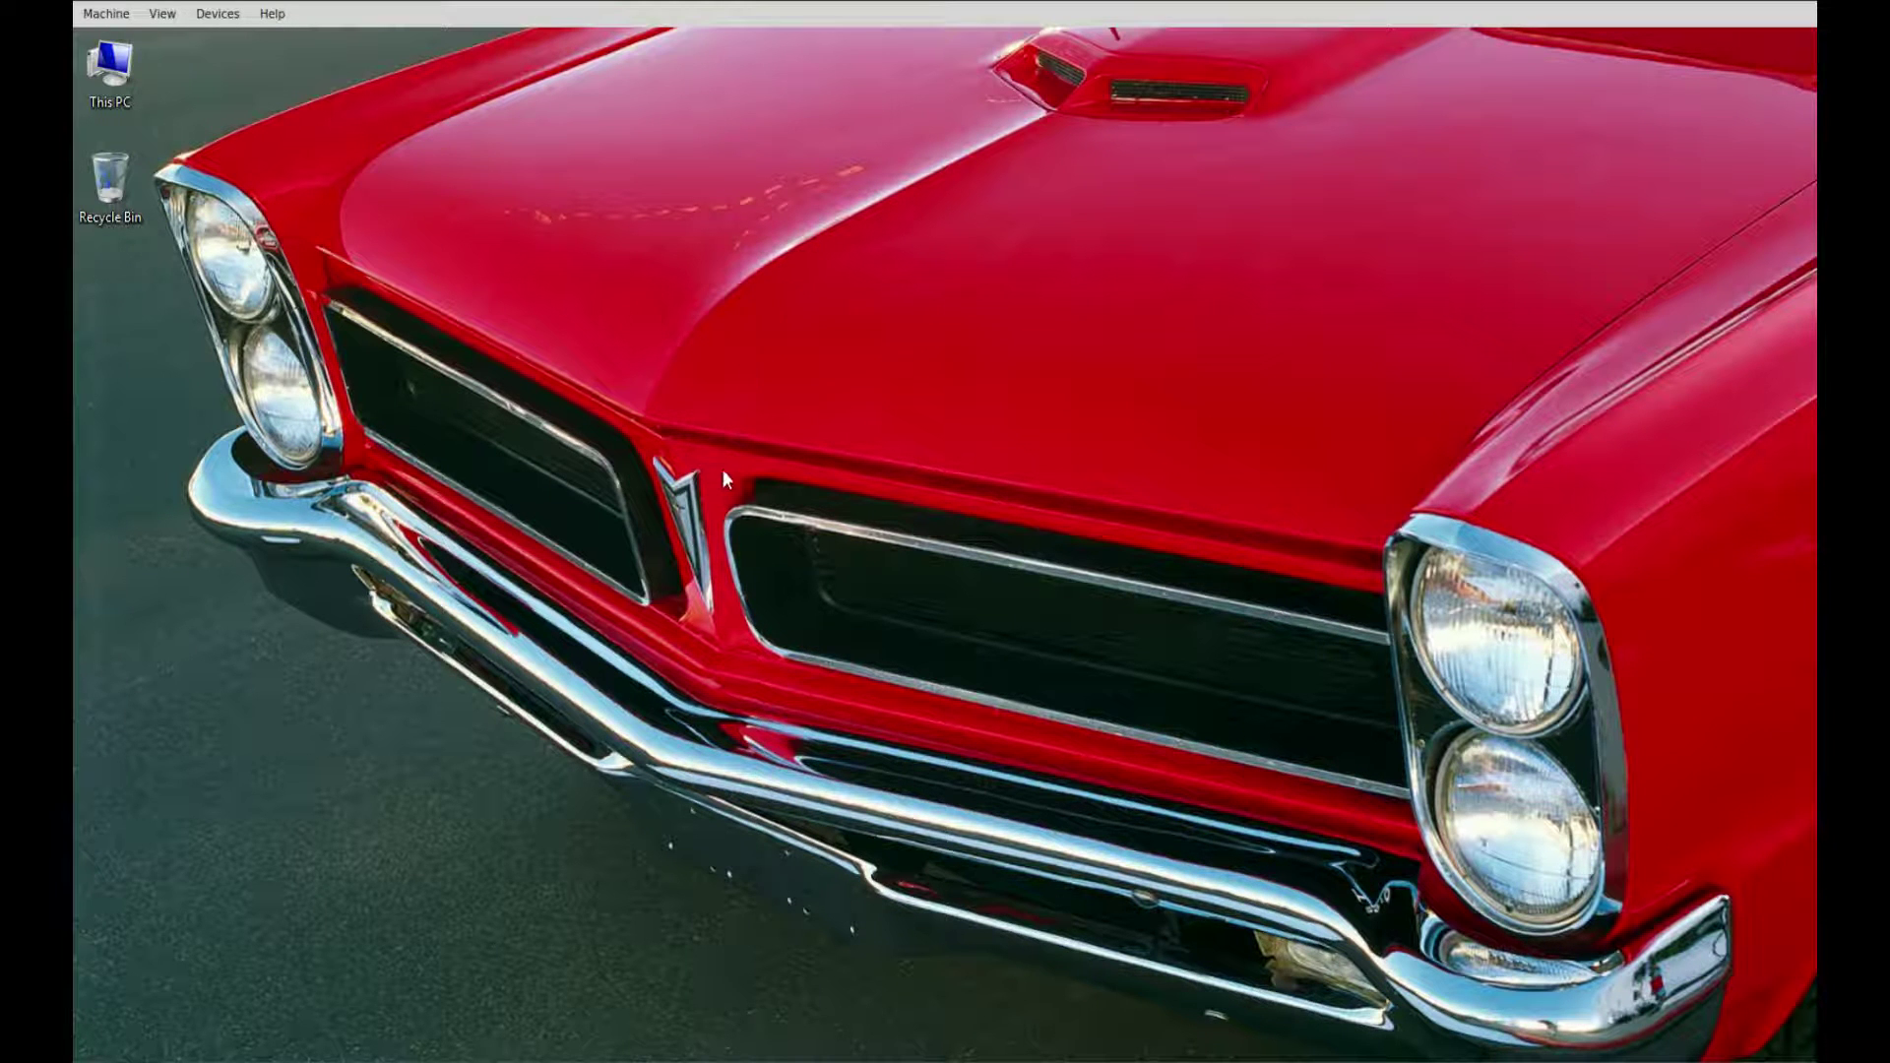
{"action": "key", "text": "super"}
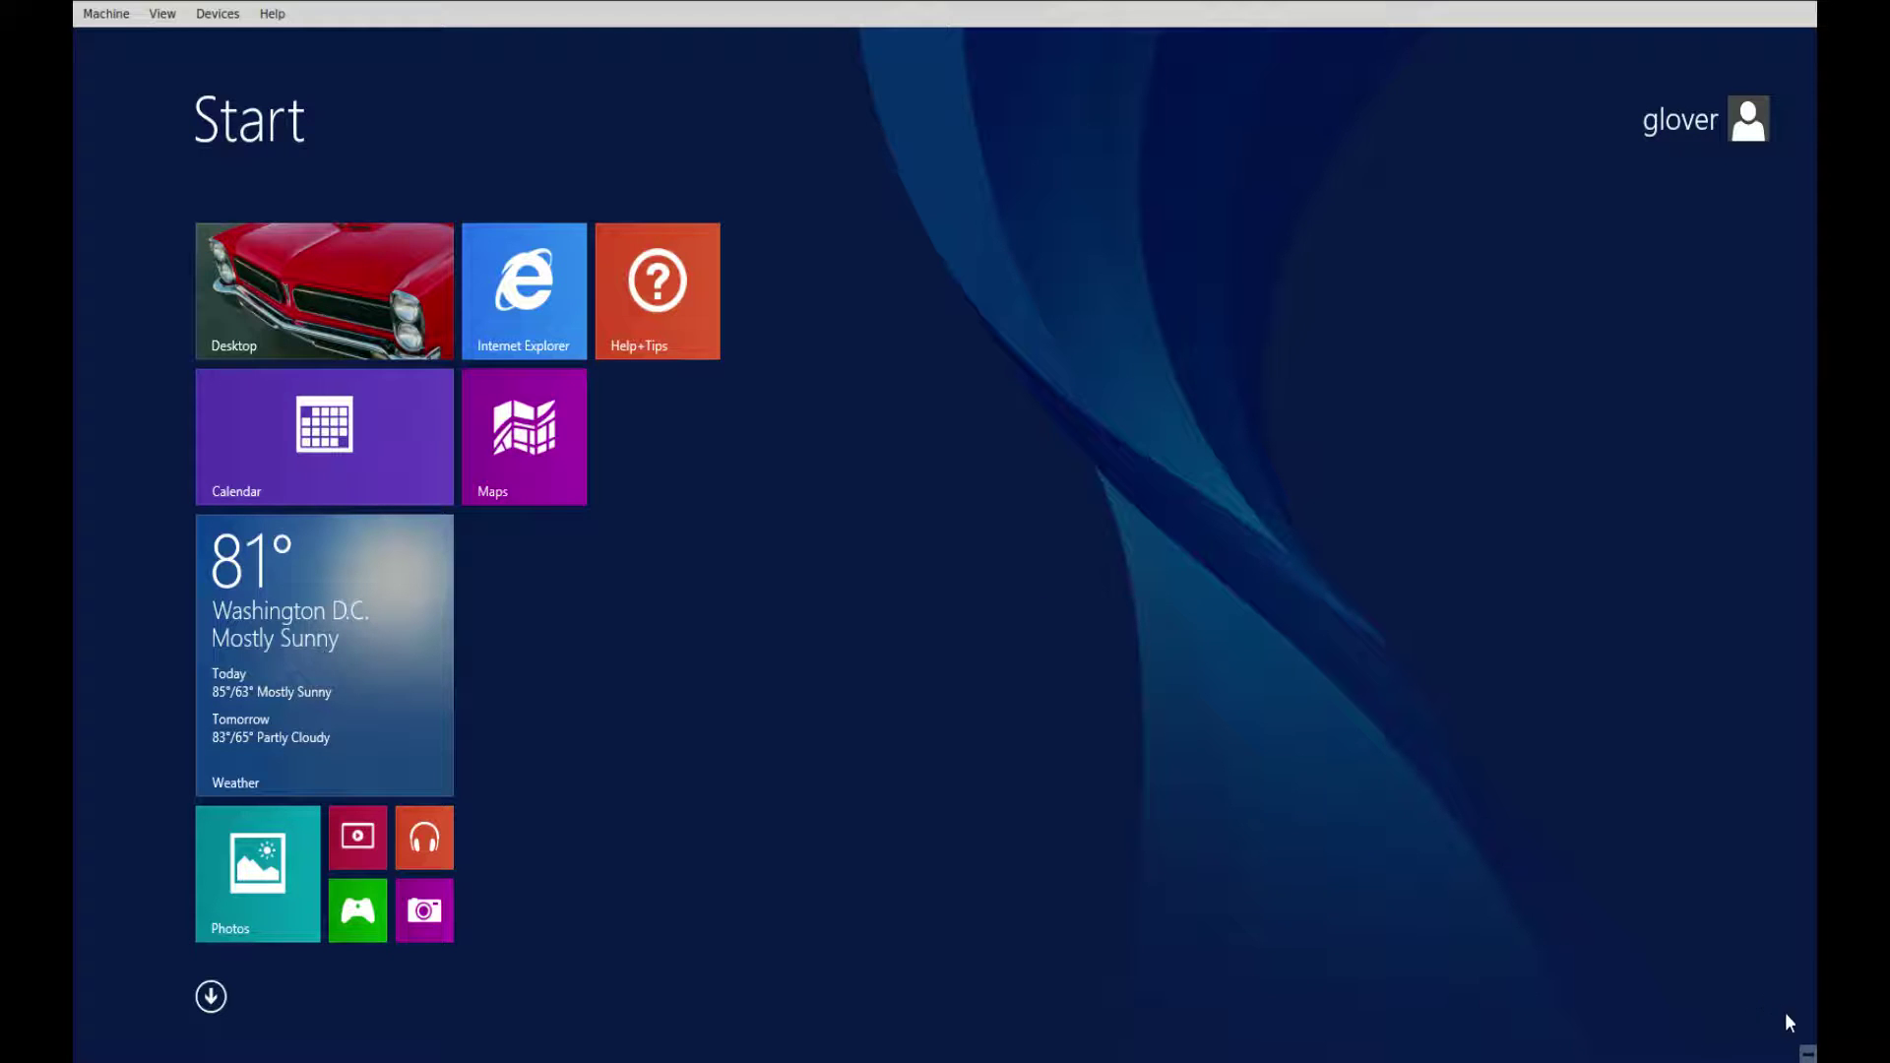
Restart now via Advanced startup on PC settings' Update and recovery > Recovery page.
{"action": "mouse_move", "coordinate": [1815, 1060]}
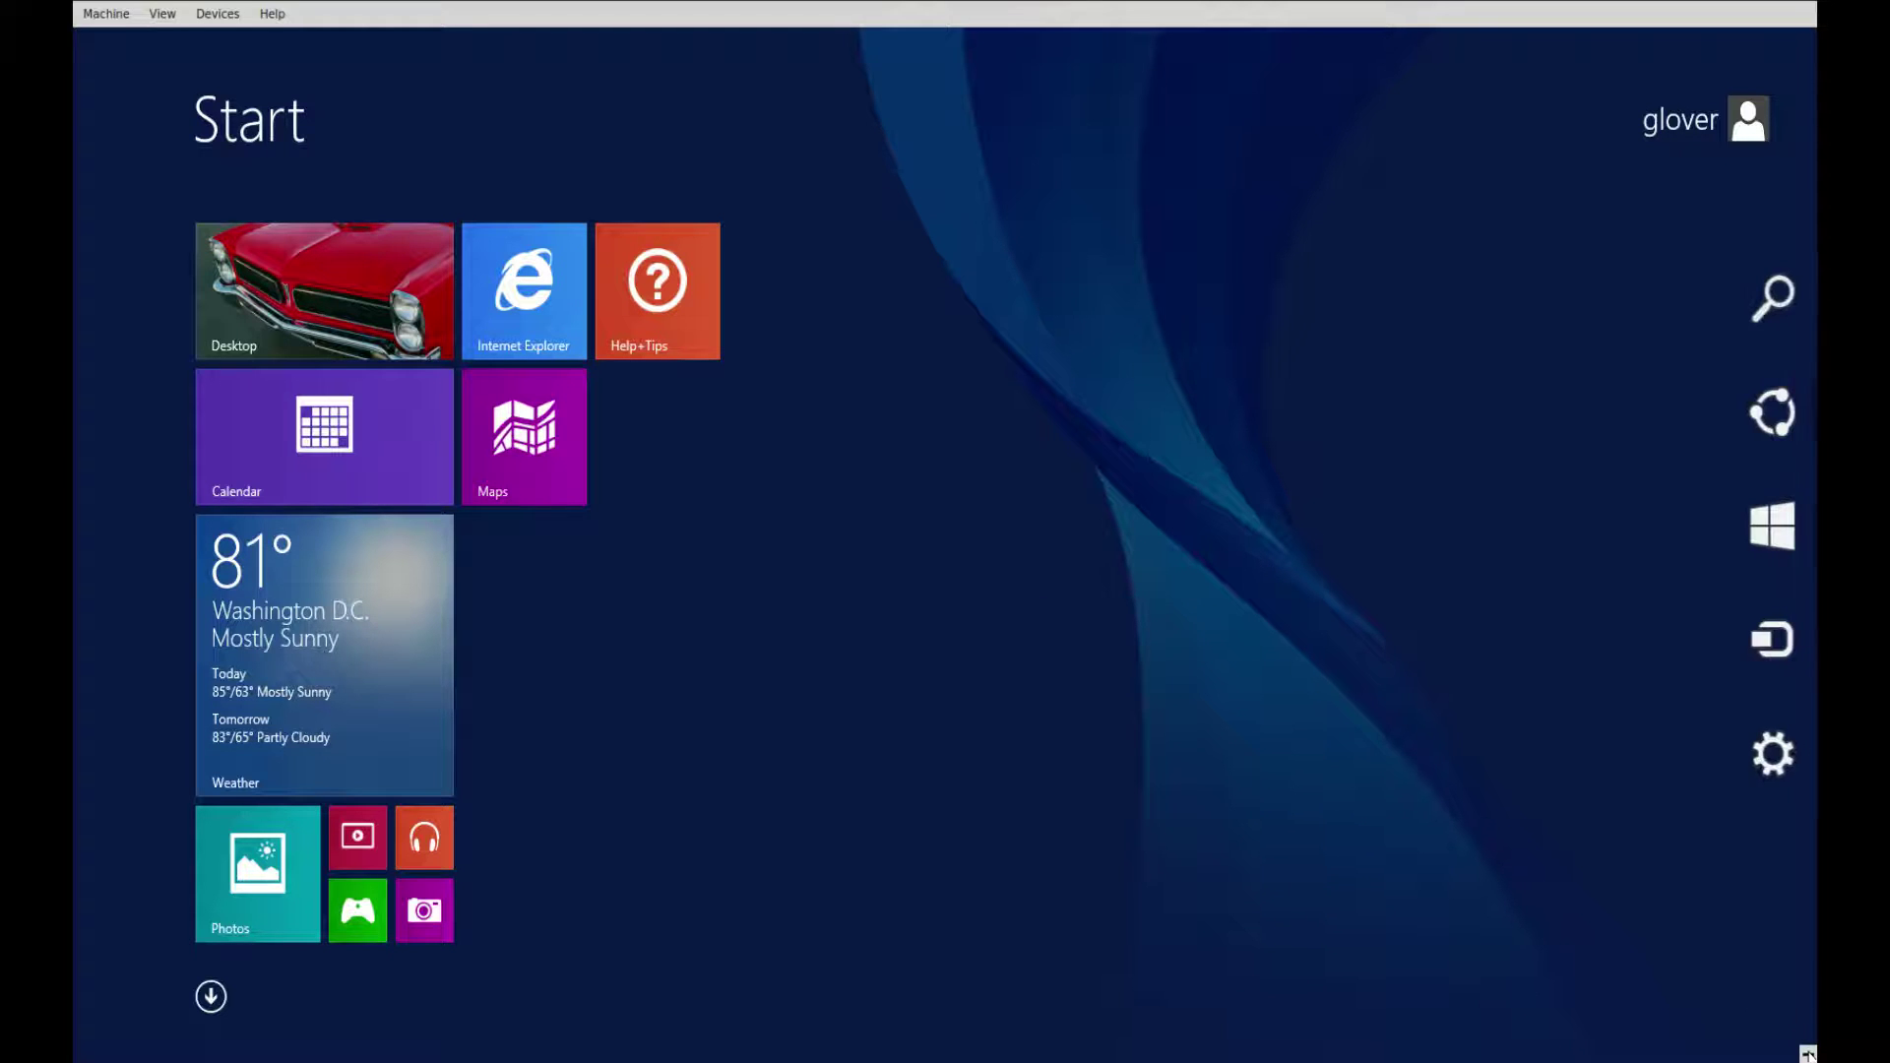
{"action": "left_click", "coordinate": [1780, 777]}
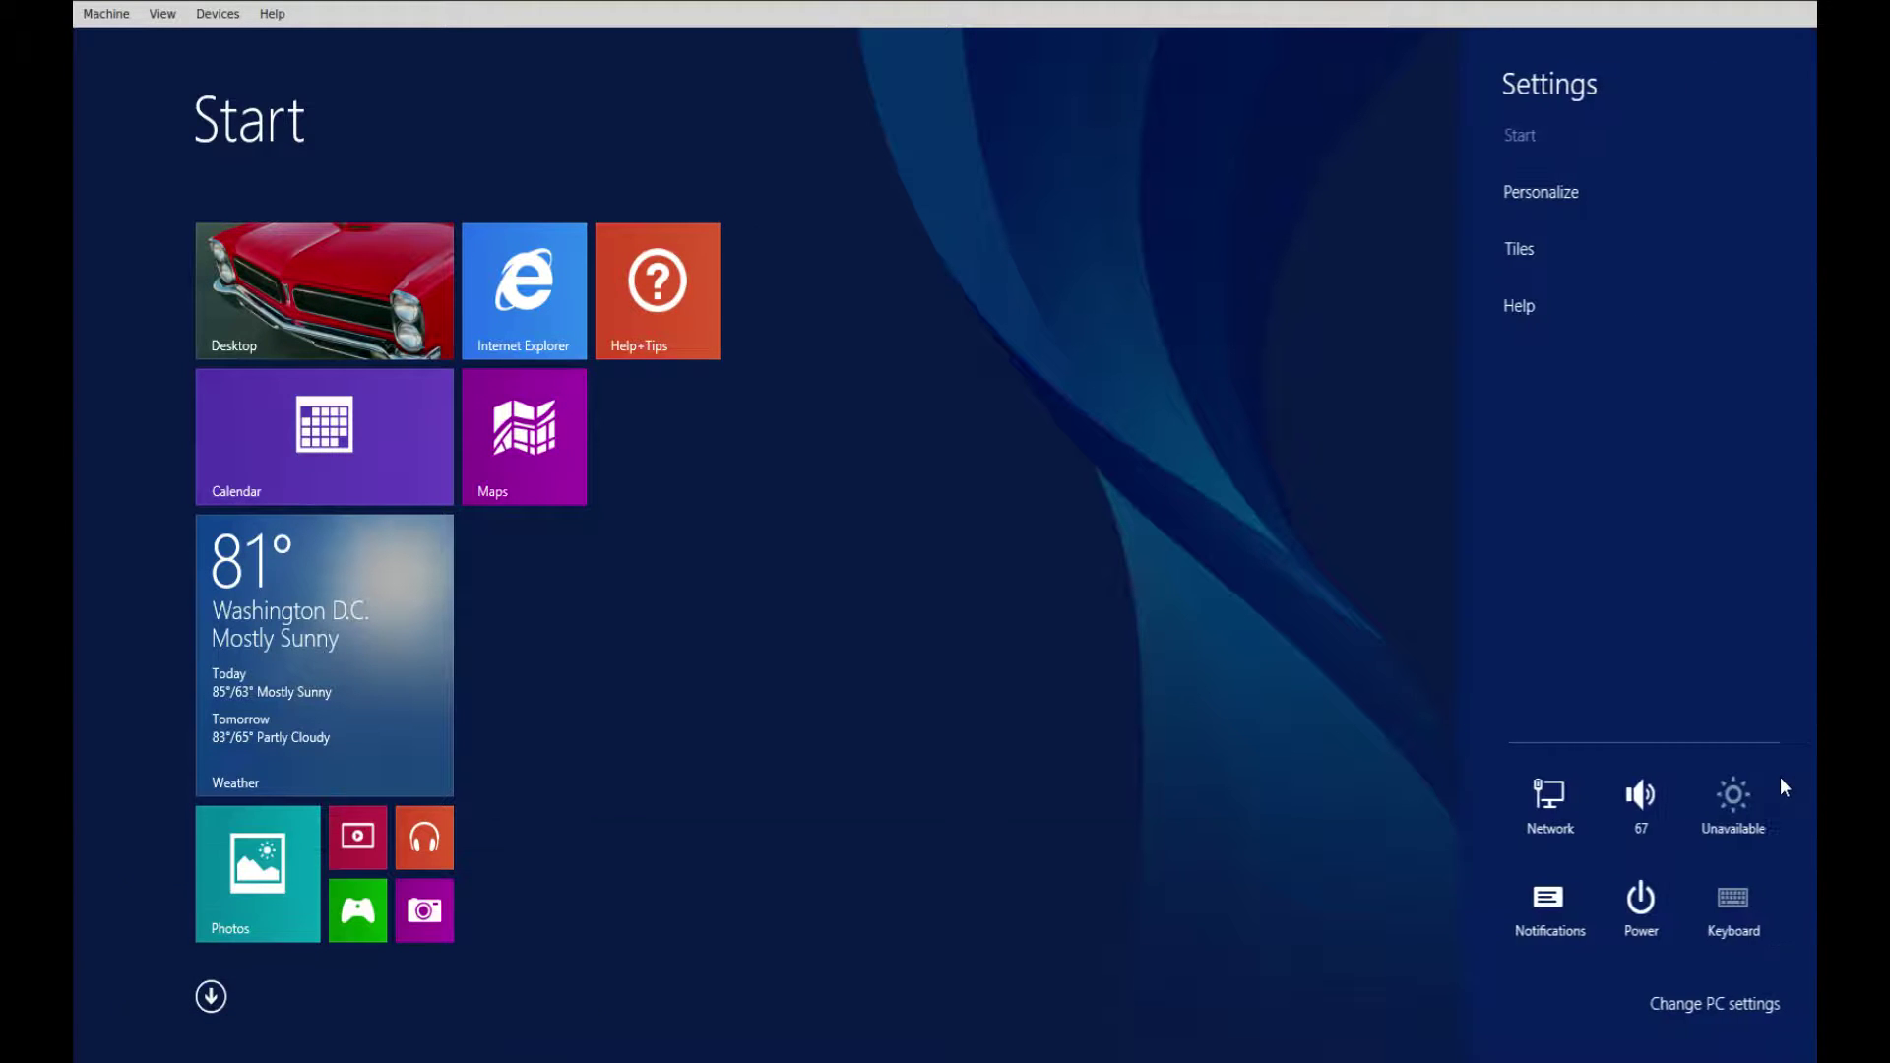
{"action": "left_click", "coordinate": [1721, 1008]}
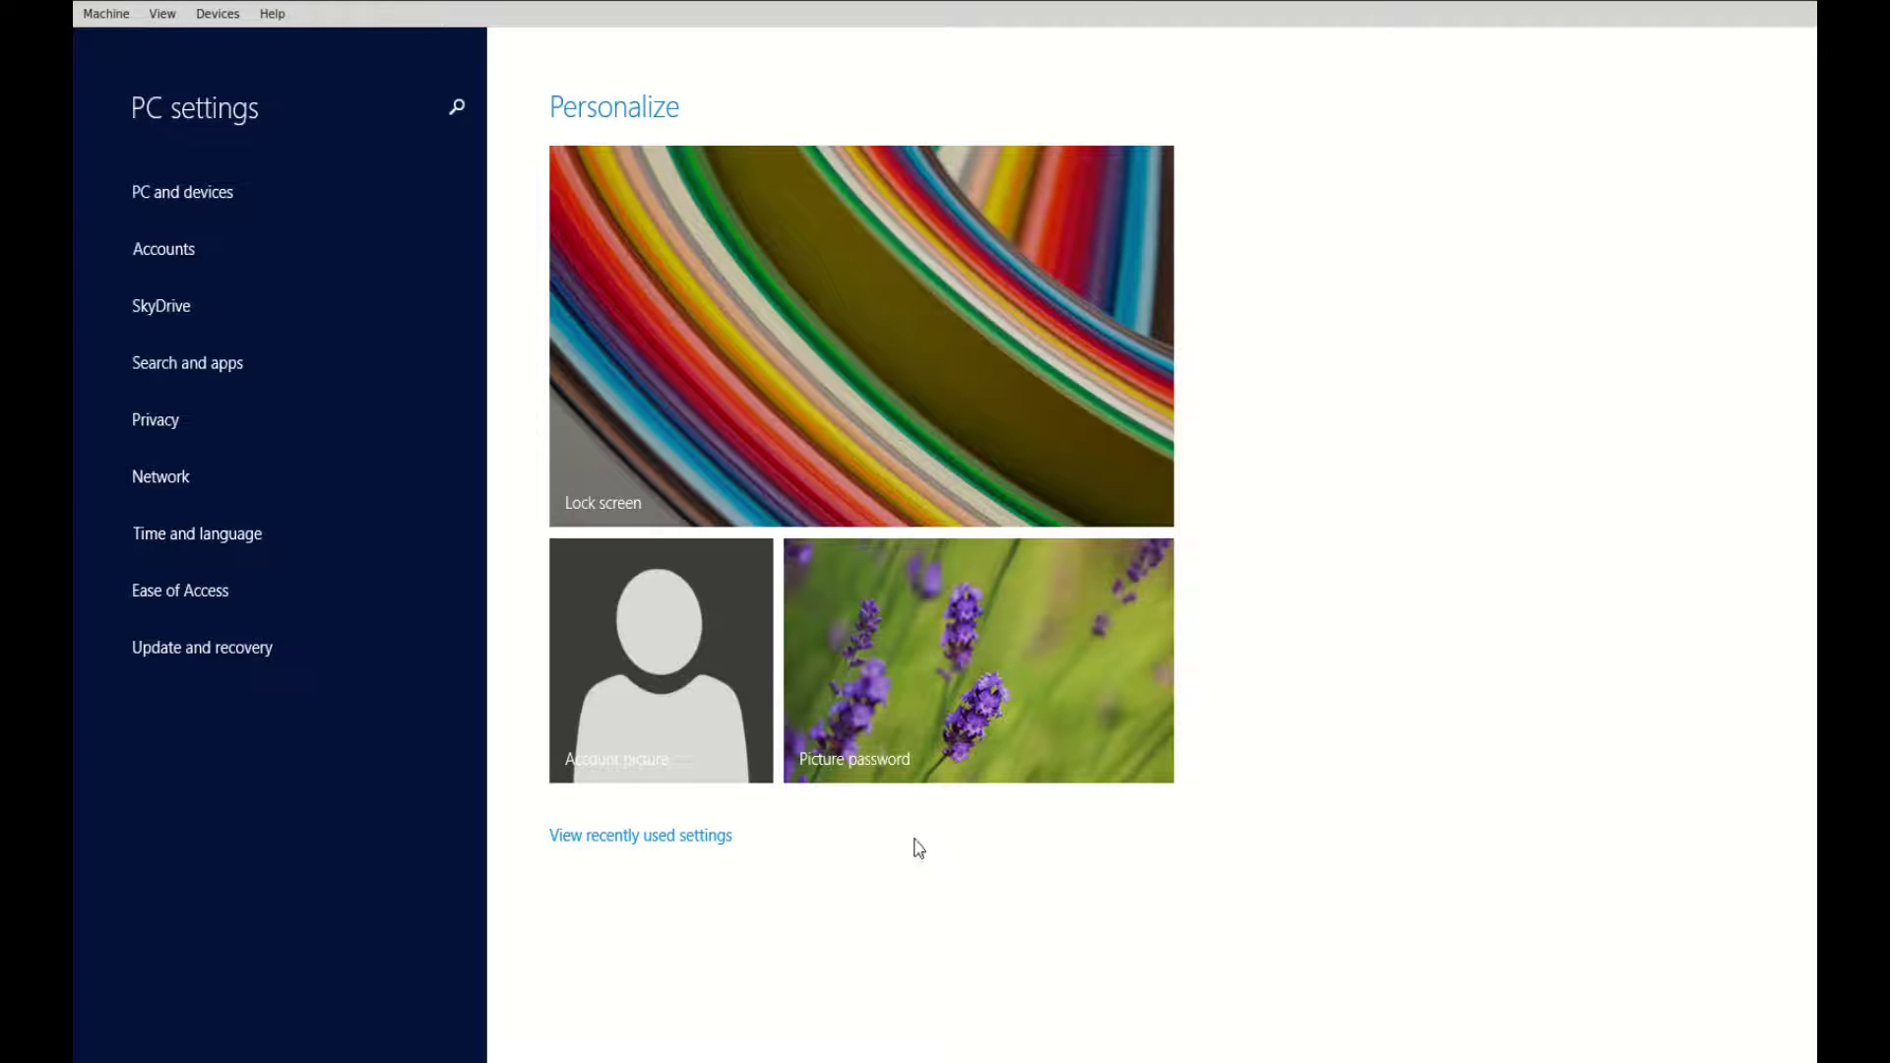
{"action": "left_click", "coordinate": [205, 665]}
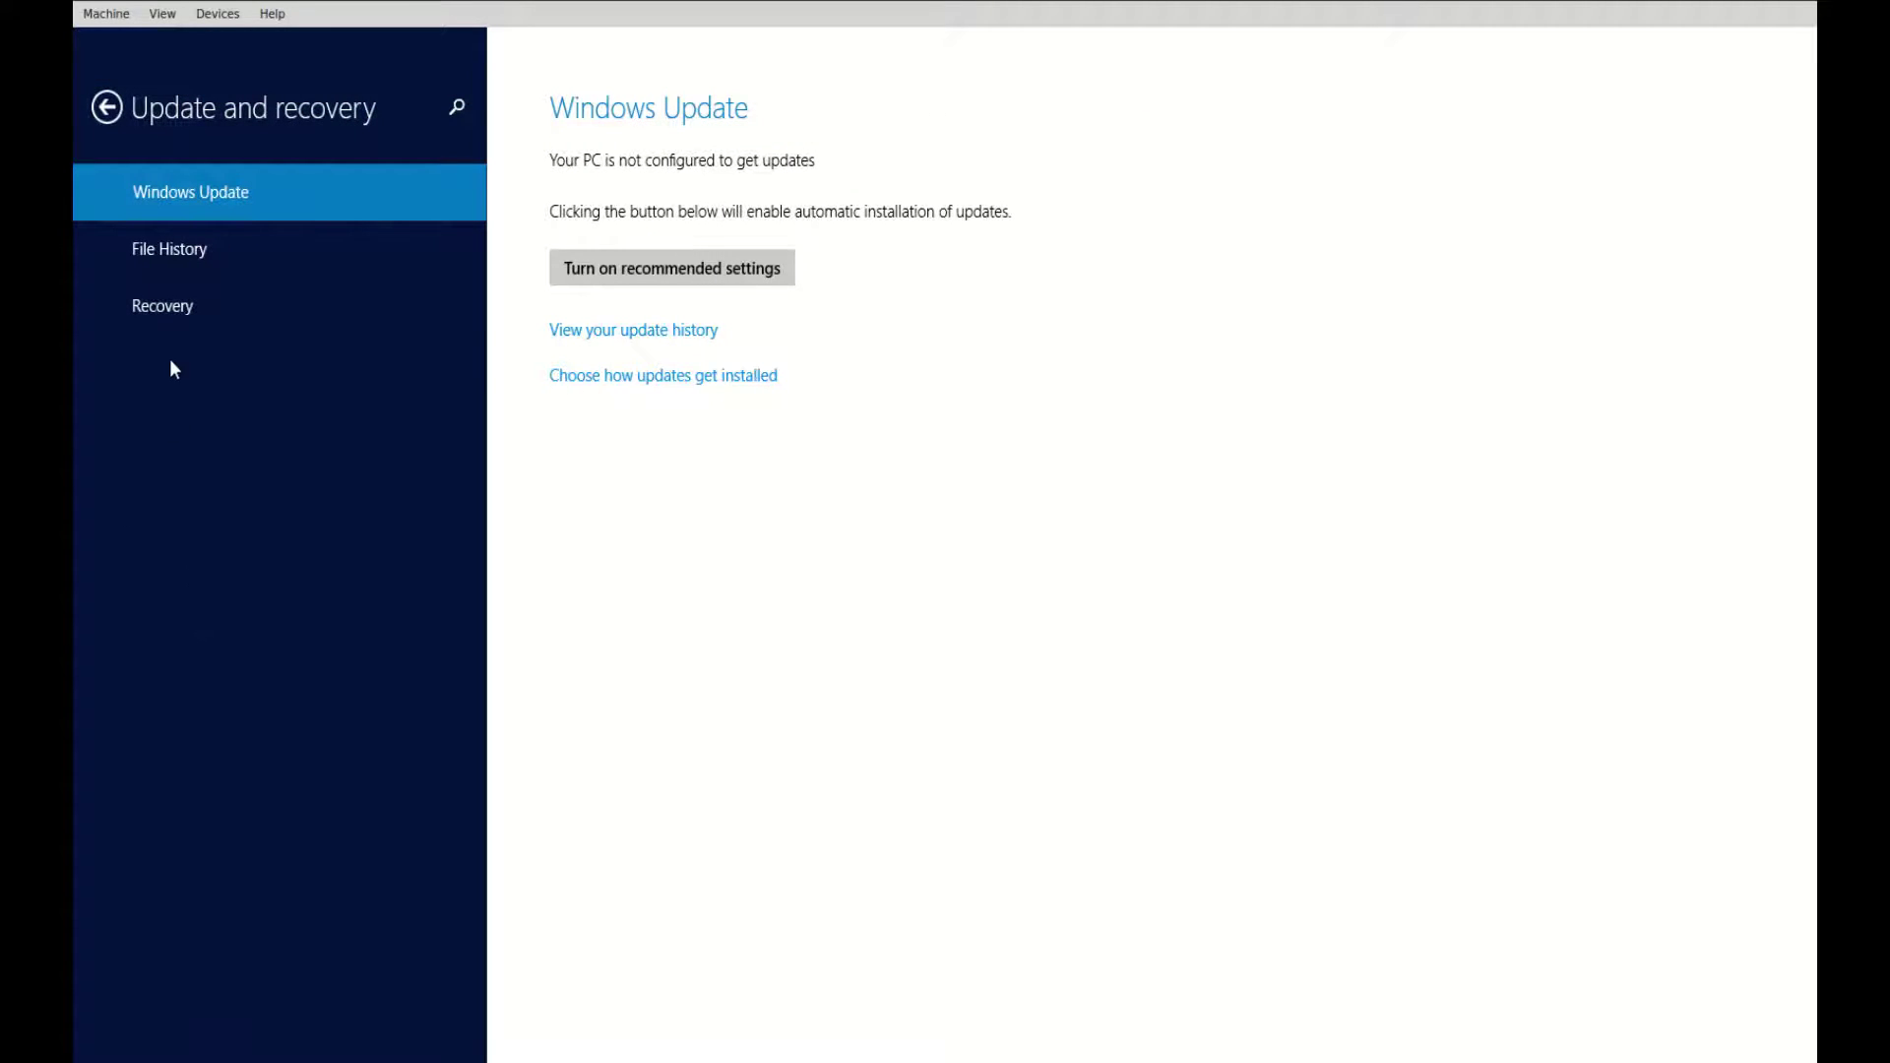
{"action": "left_click", "coordinate": [168, 307]}
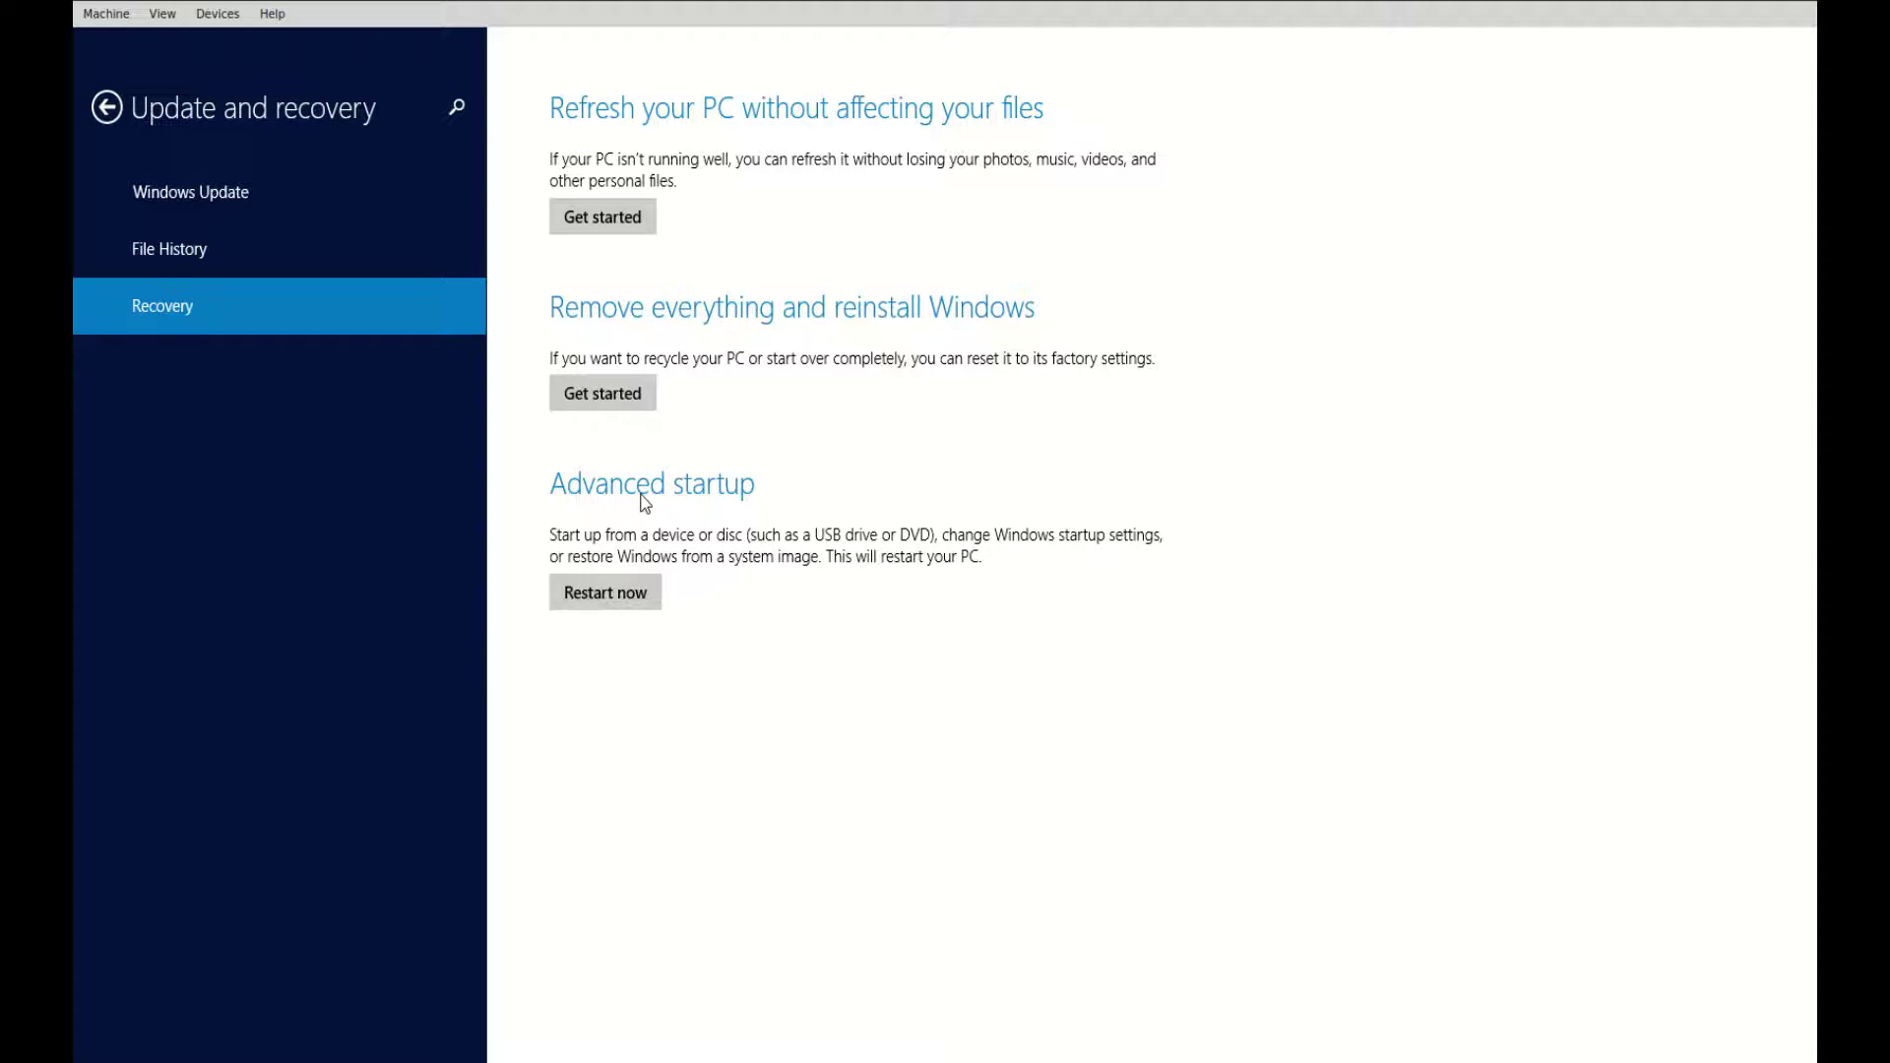
{"action": "left_click", "coordinate": [611, 597]}
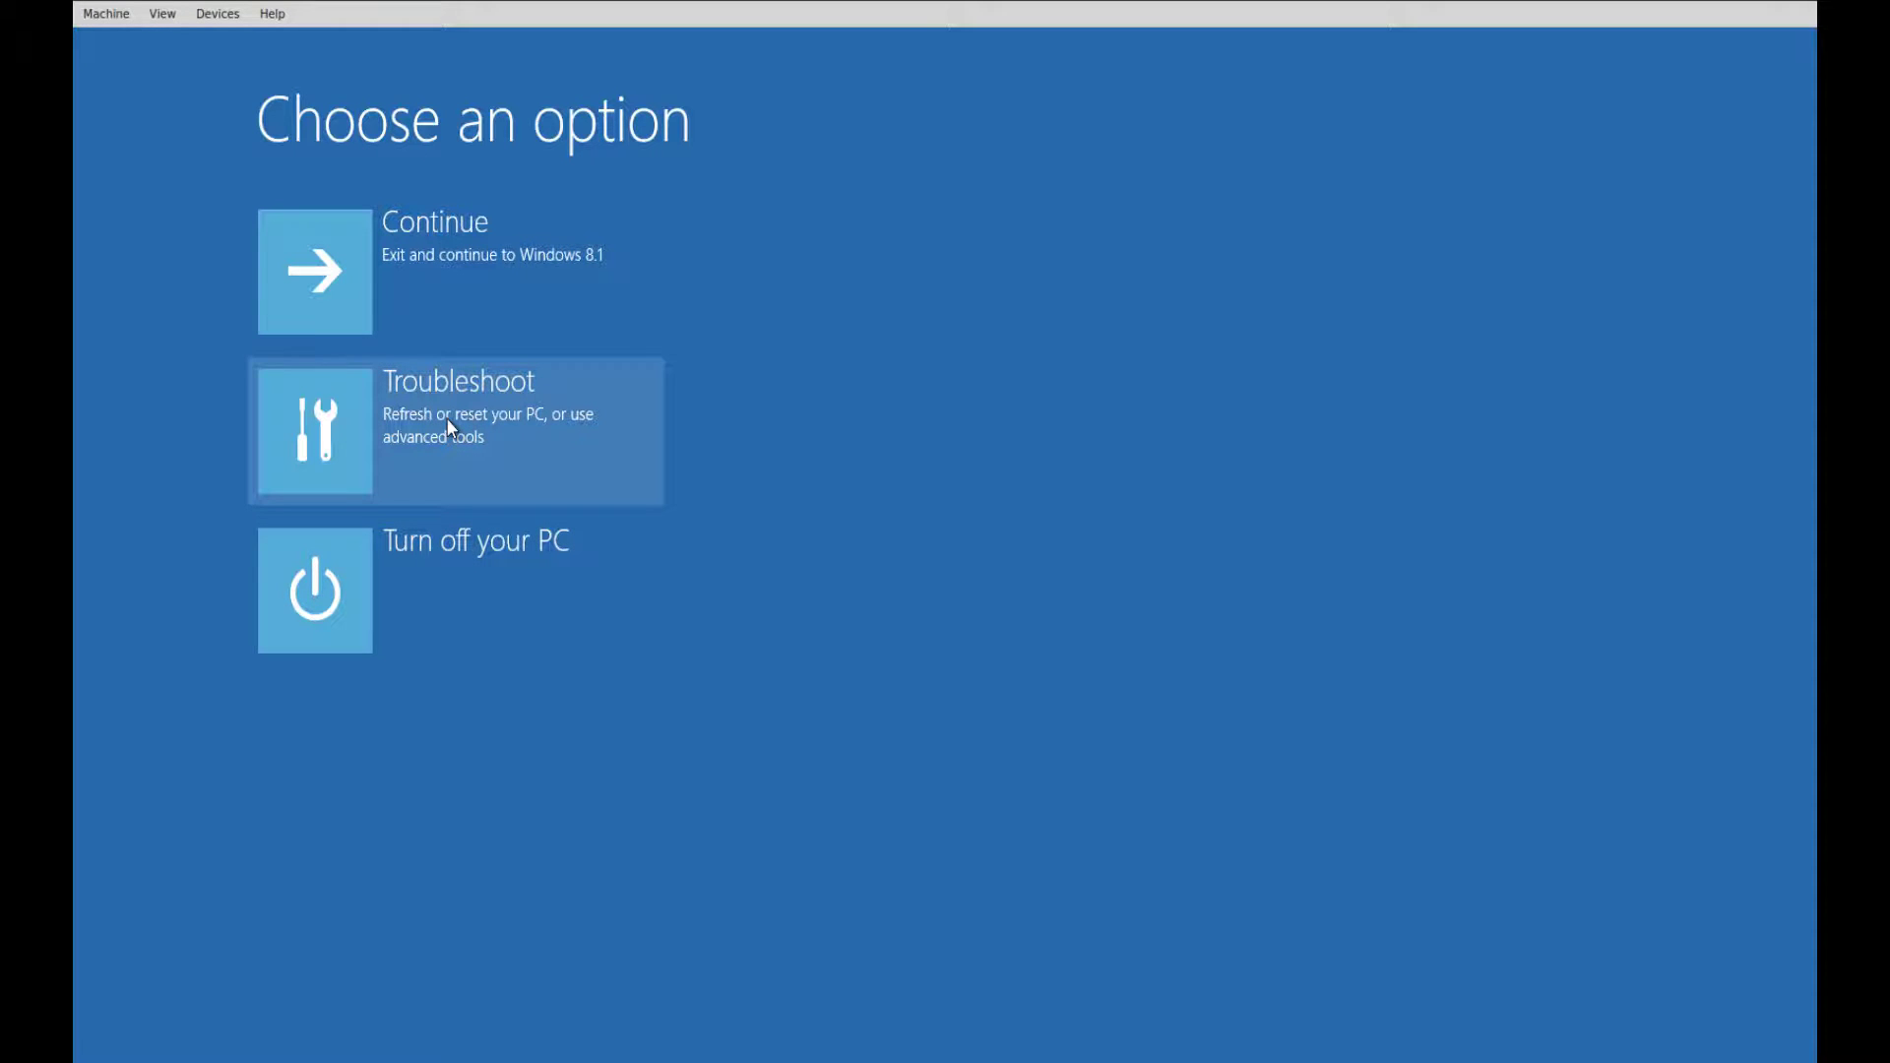
Go to Troubleshoot > Advanced options > Startup Settings in the recovery environment.
{"action": "left_click", "coordinate": [448, 427]}
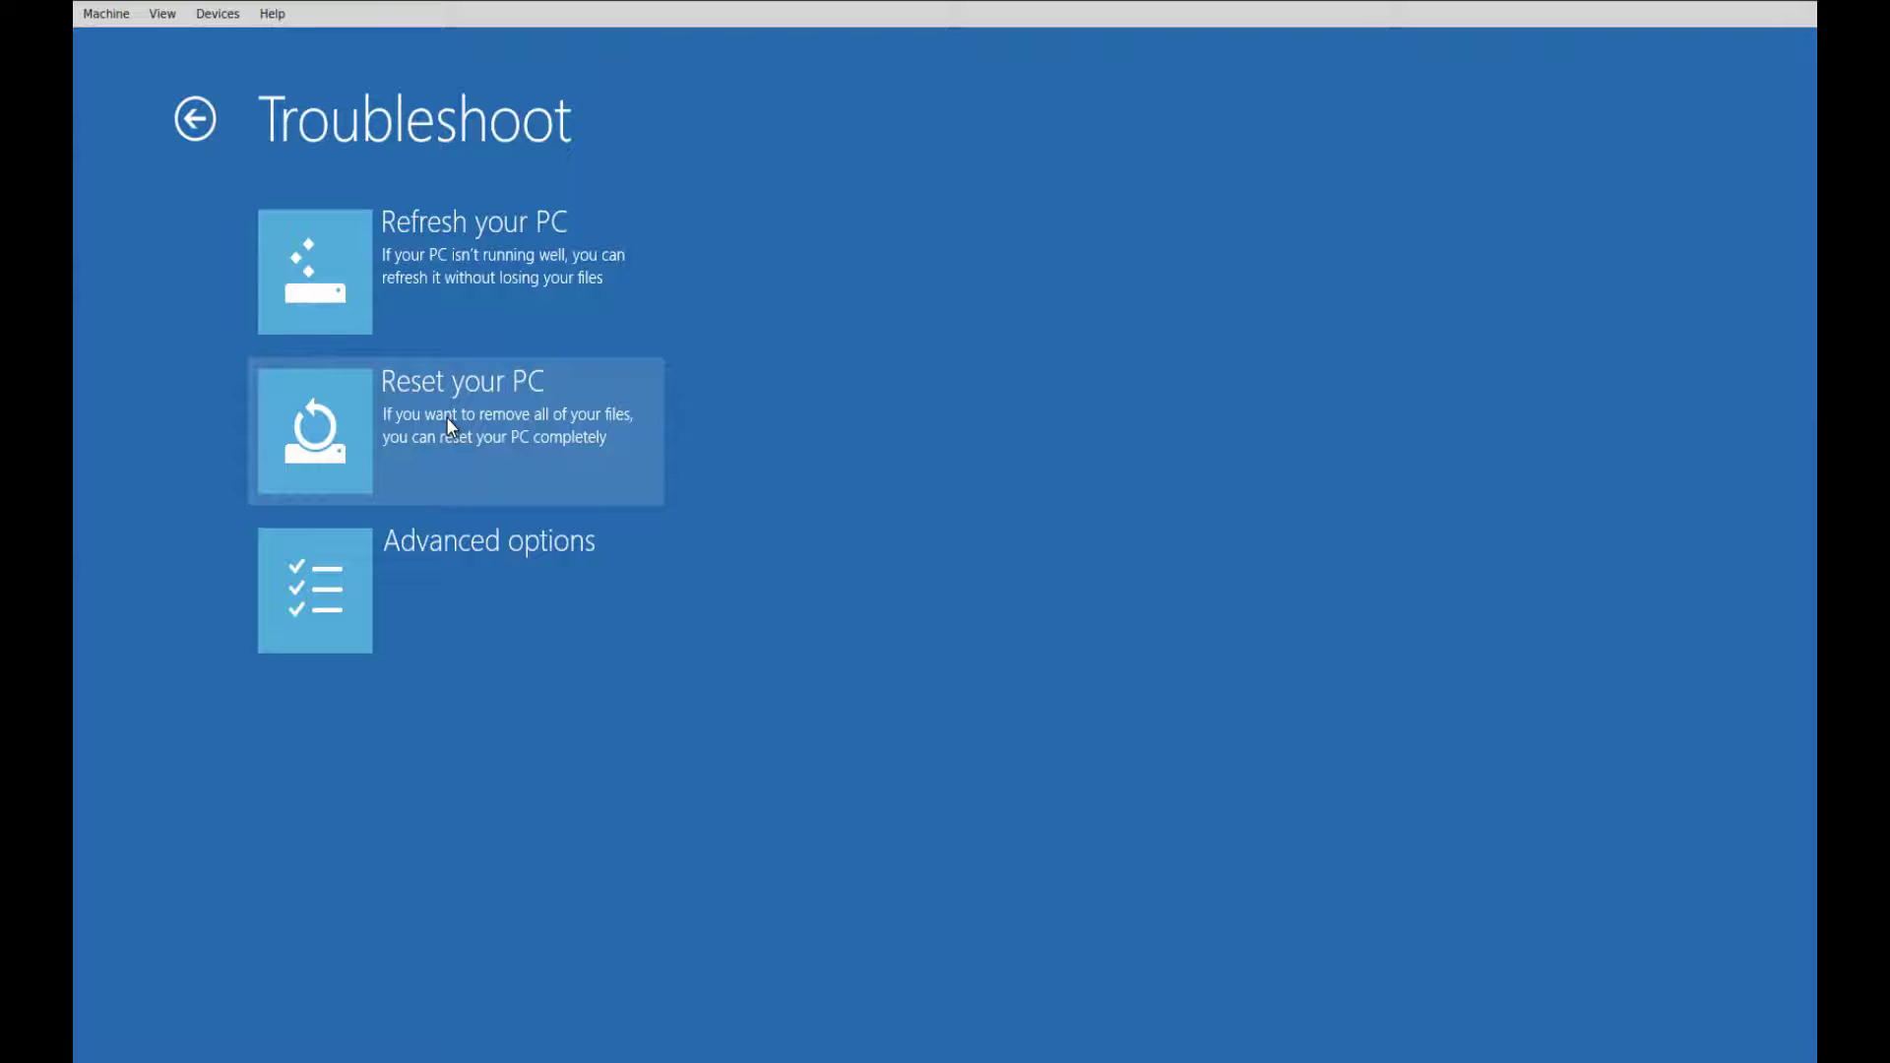
{"action": "left_click", "coordinate": [456, 573]}
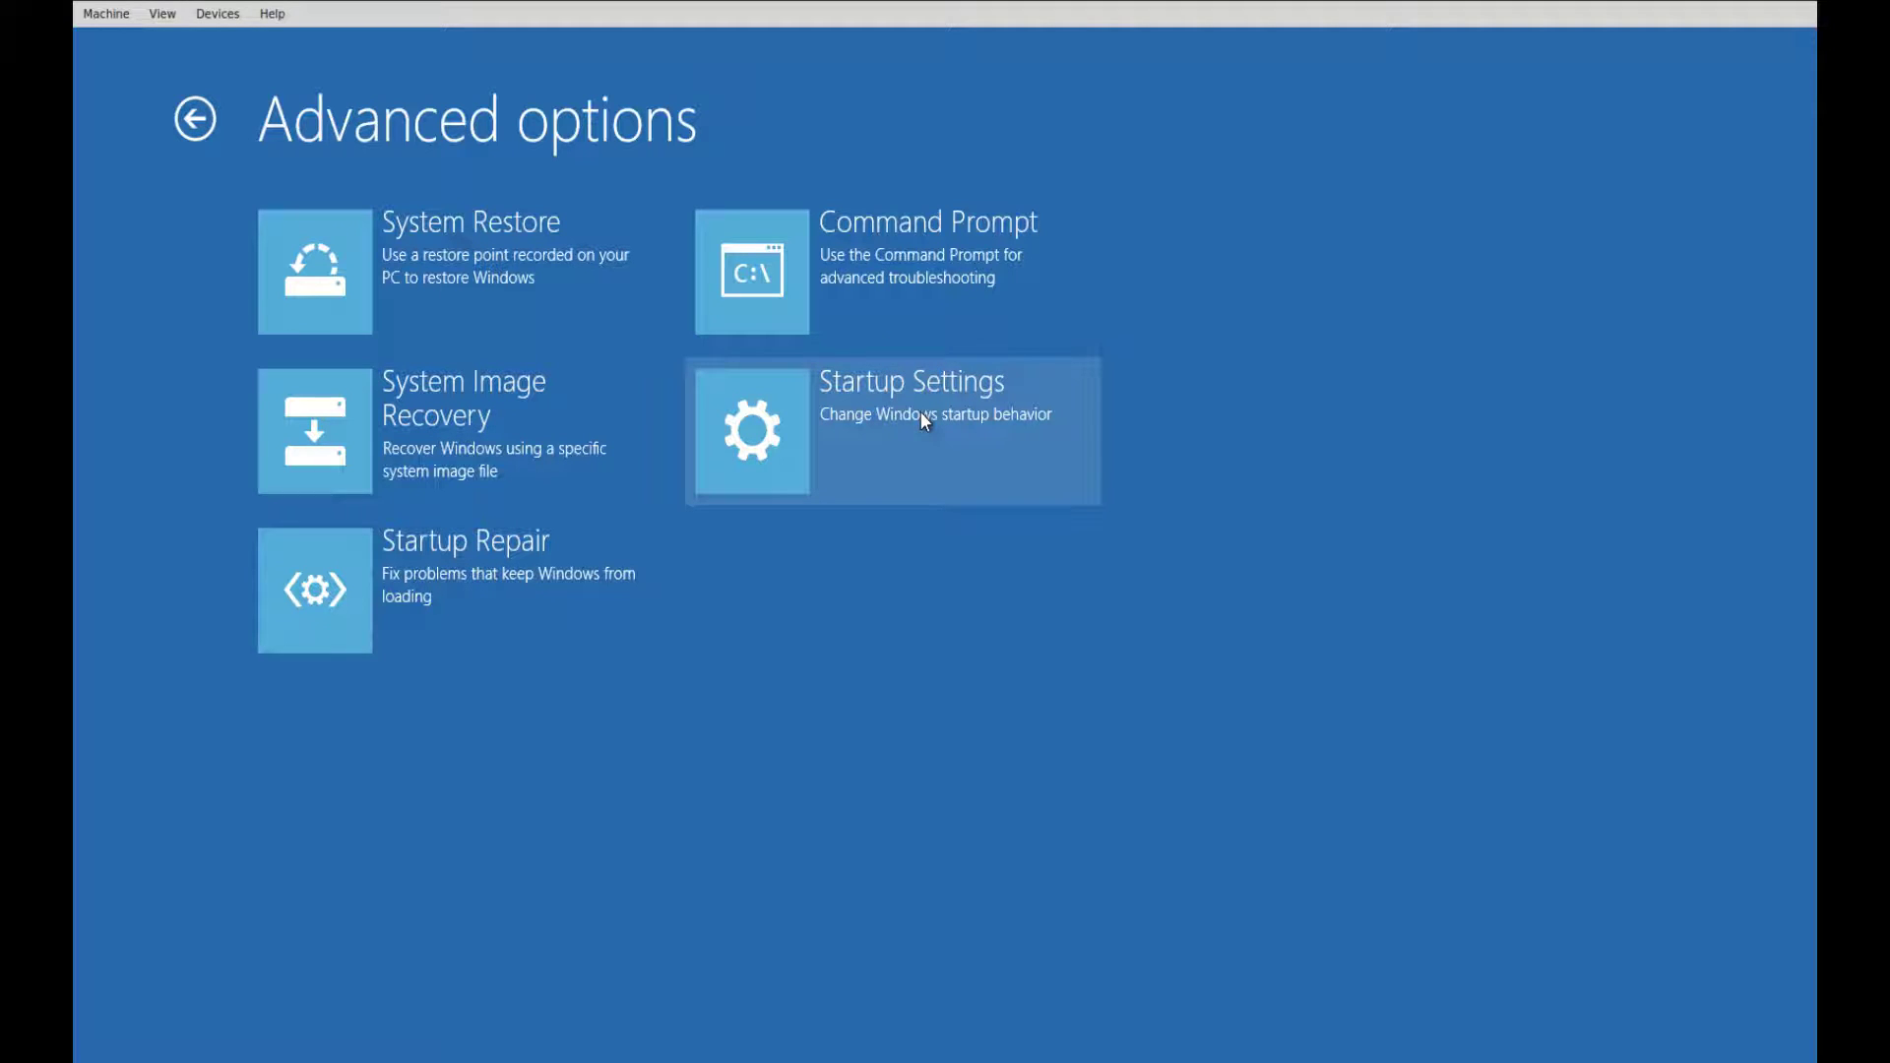
{"action": "left_click", "coordinate": [921, 414]}
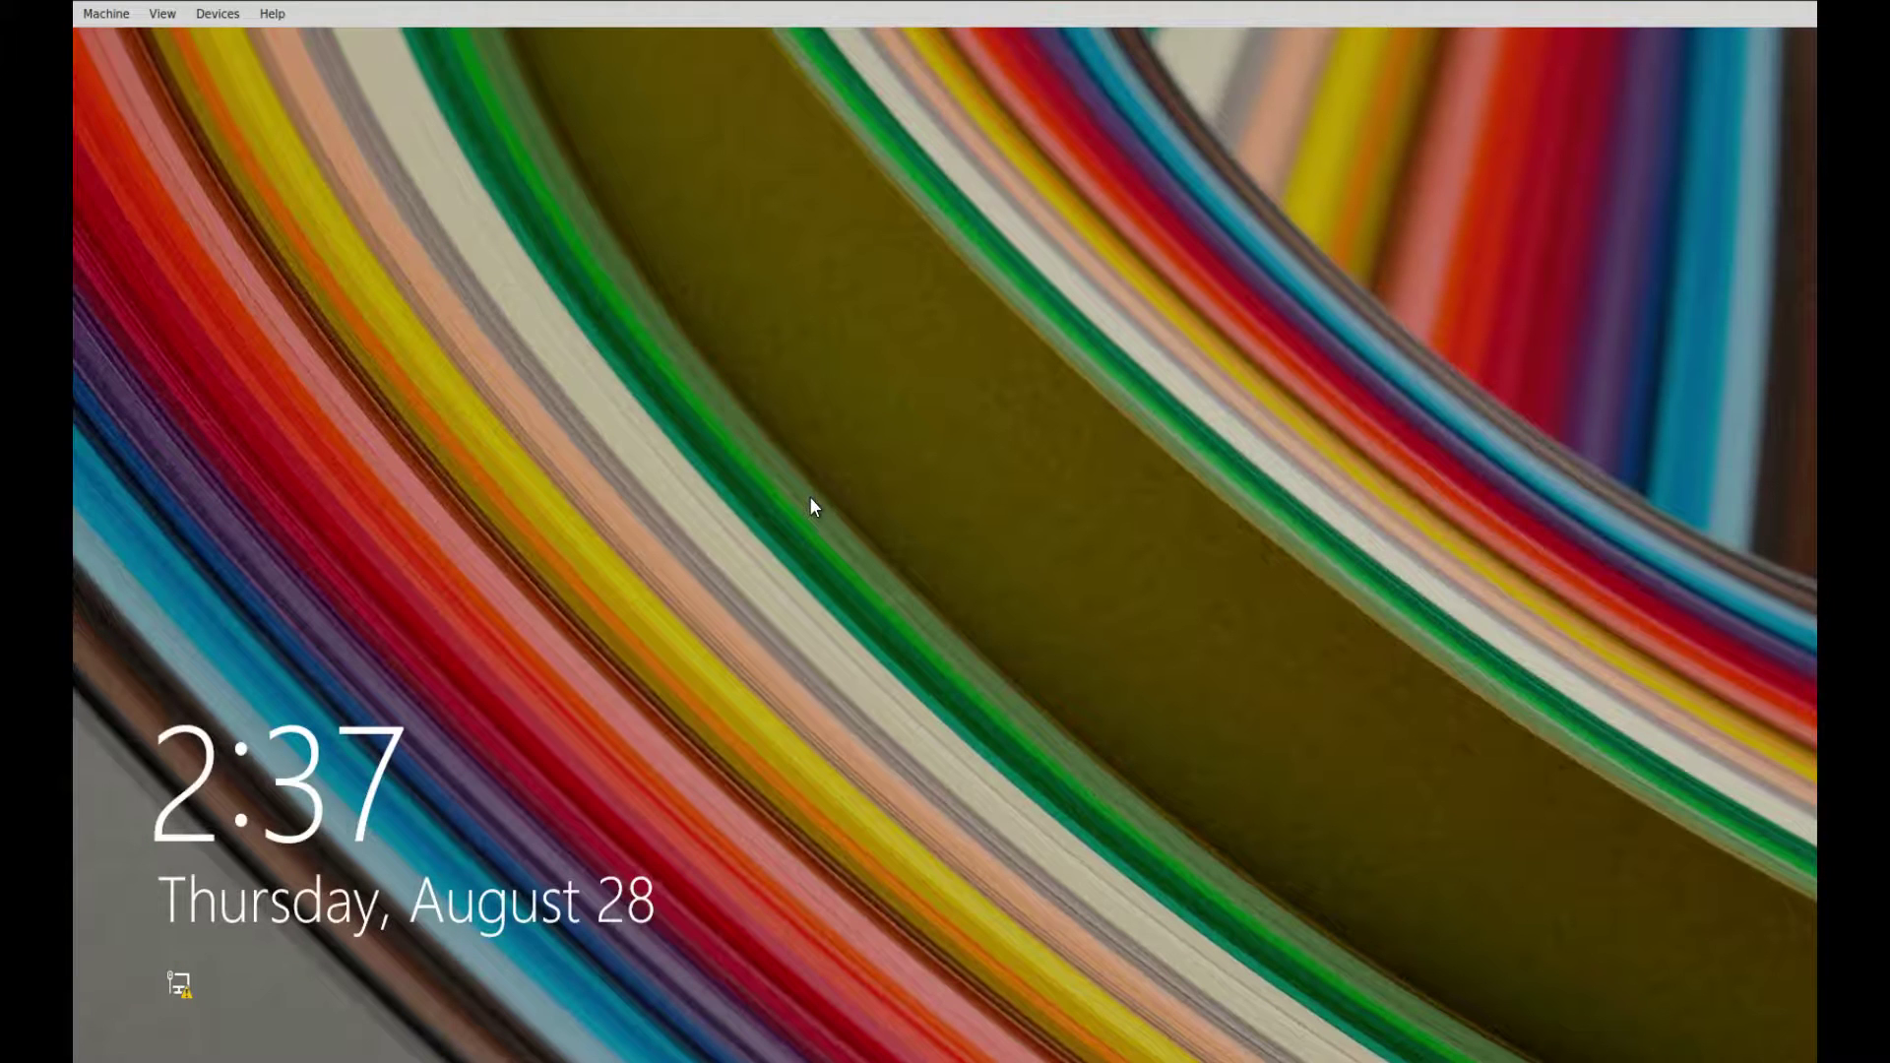
Sign in with the account password and show the Apps by name list.
{"action": "left_click", "coordinate": [810, 497]}
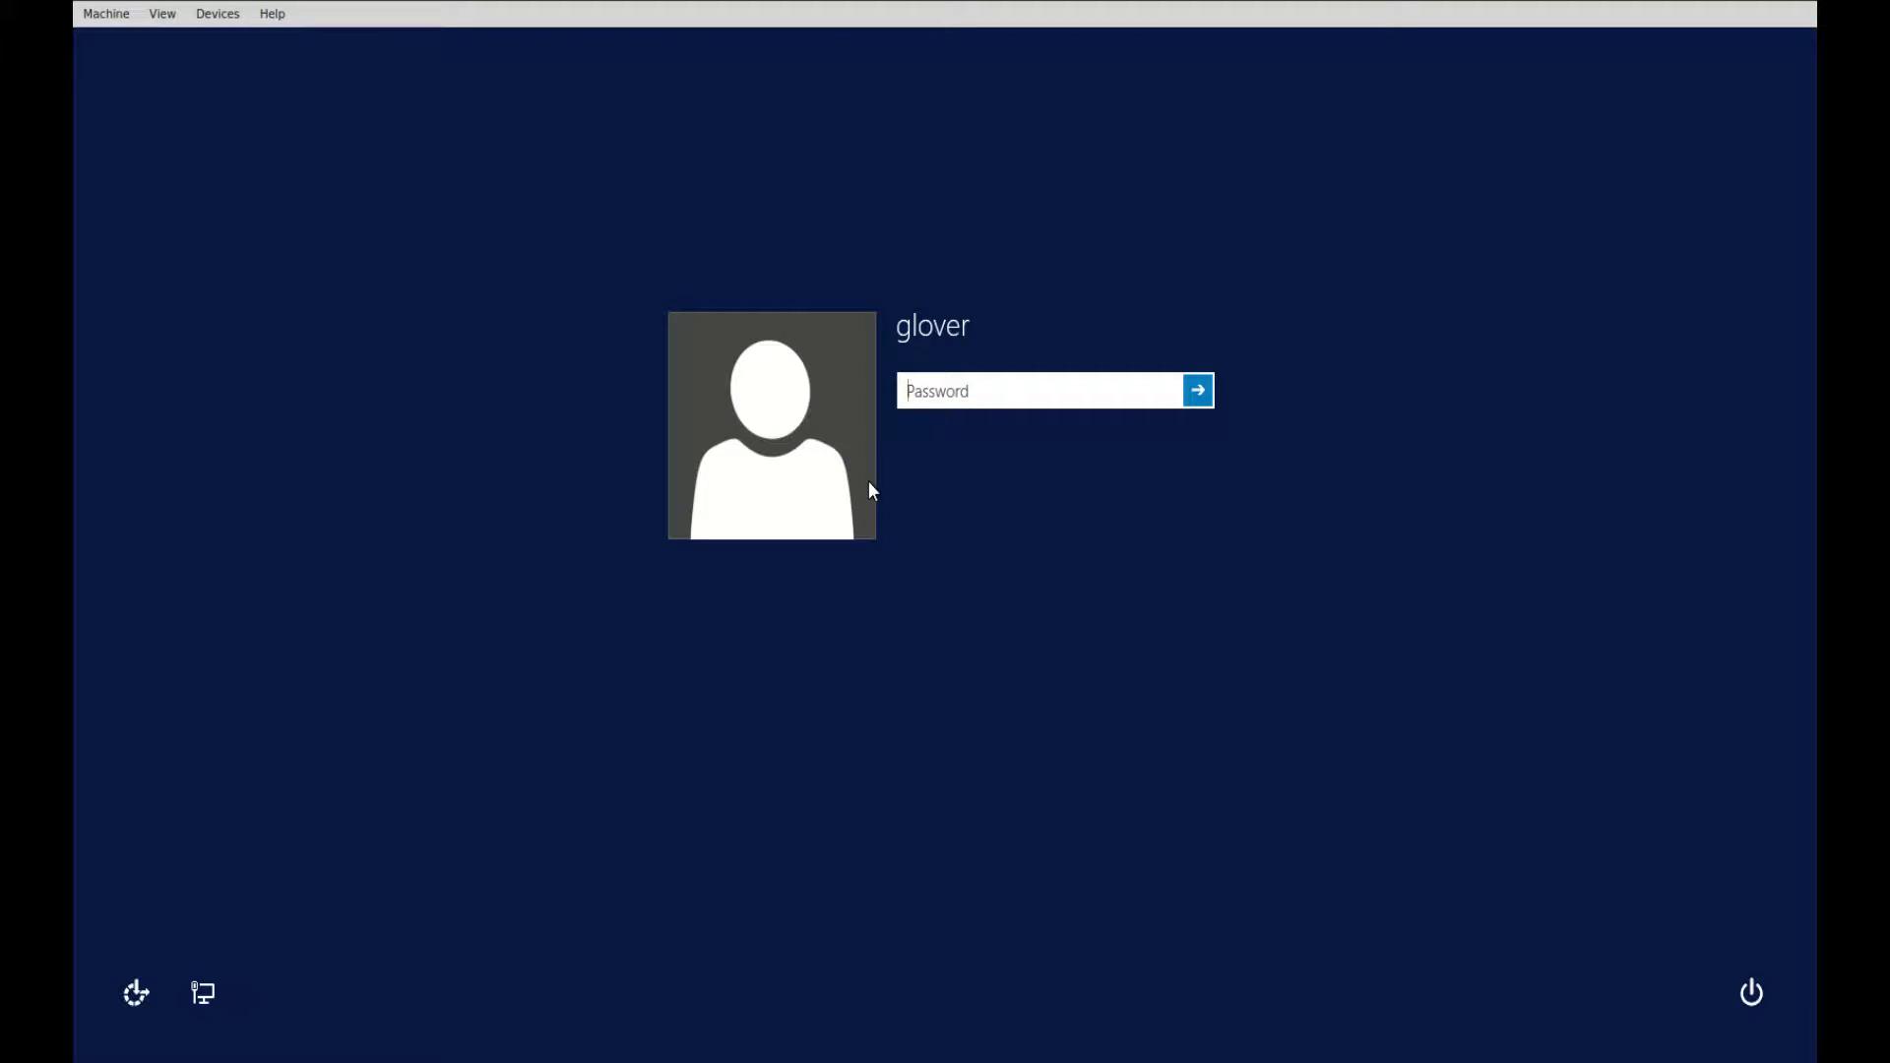
{"action": "type", "text": "*******"}
{"action": "key", "text": "Return"}
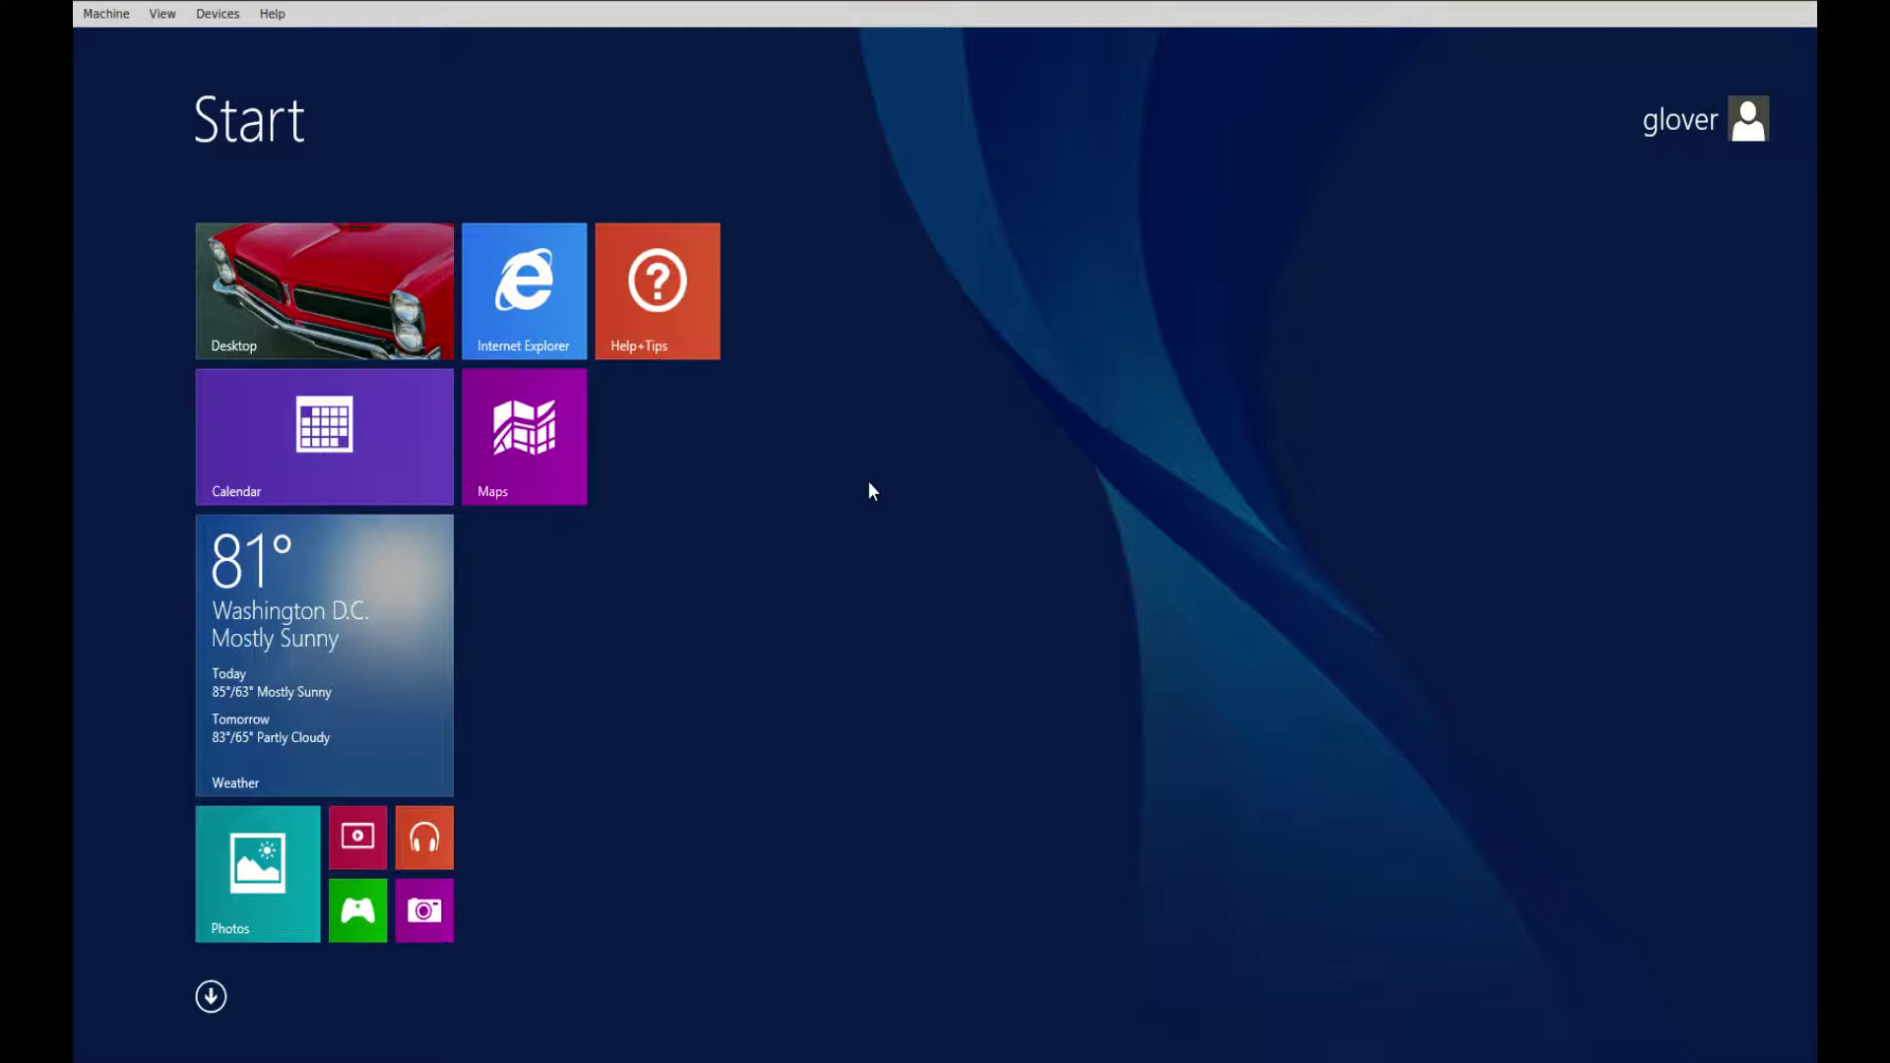
{"action": "left_click", "coordinate": [210, 998]}
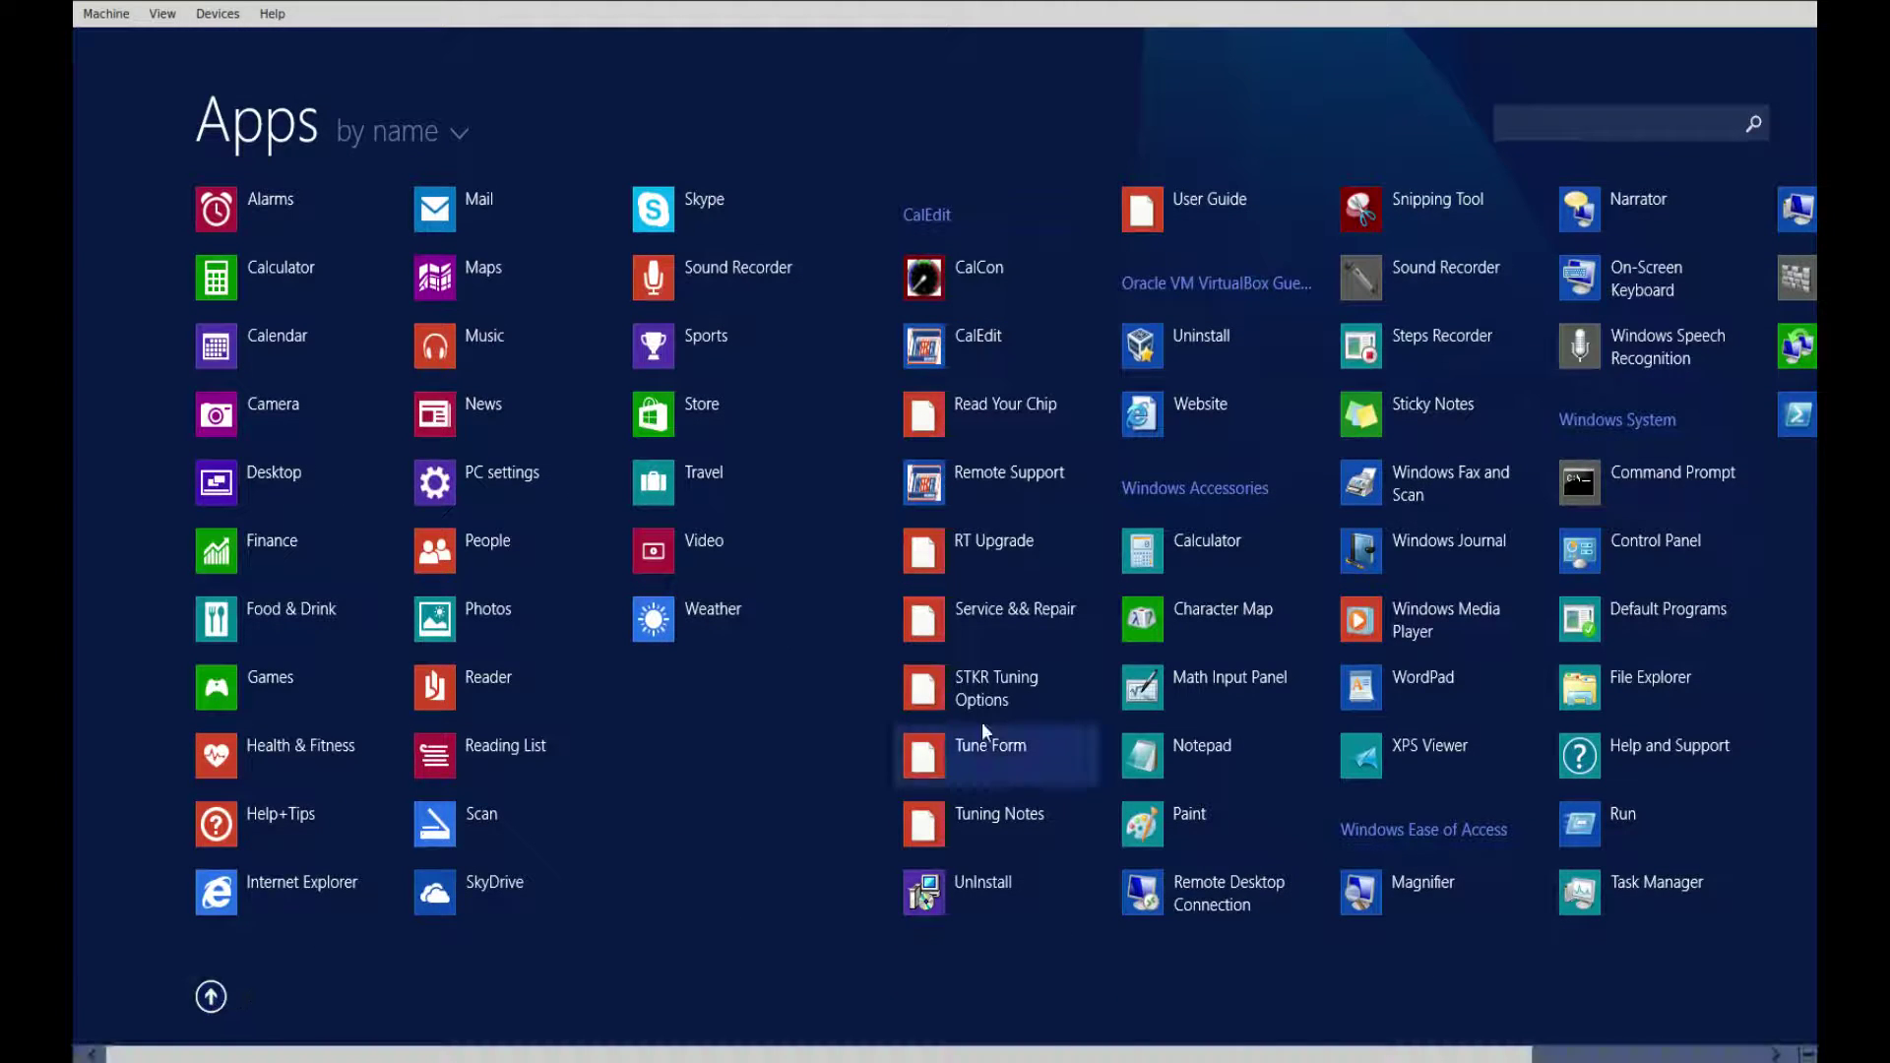
Launch Device Manager from Control Panel's Hardware and Sound page.
{"action": "left_click", "coordinate": [1608, 542]}
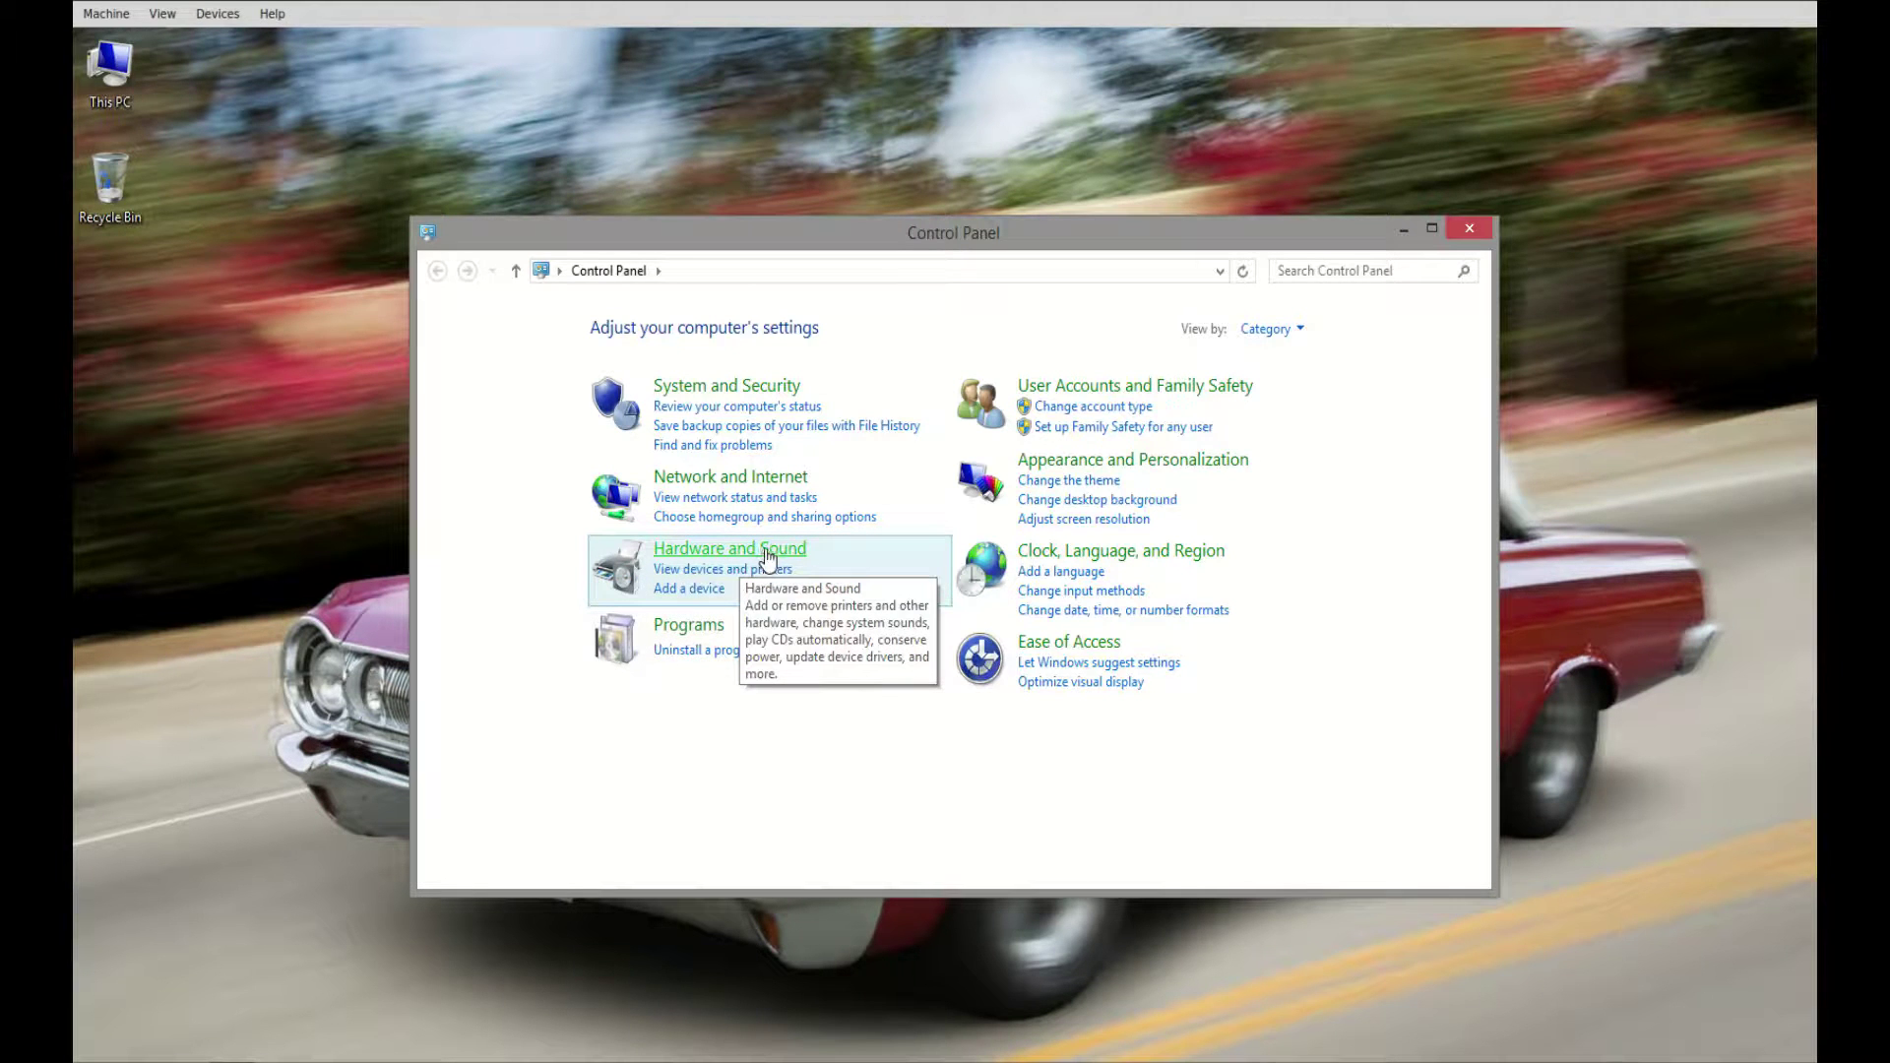
{"action": "left_click", "coordinate": [767, 553]}
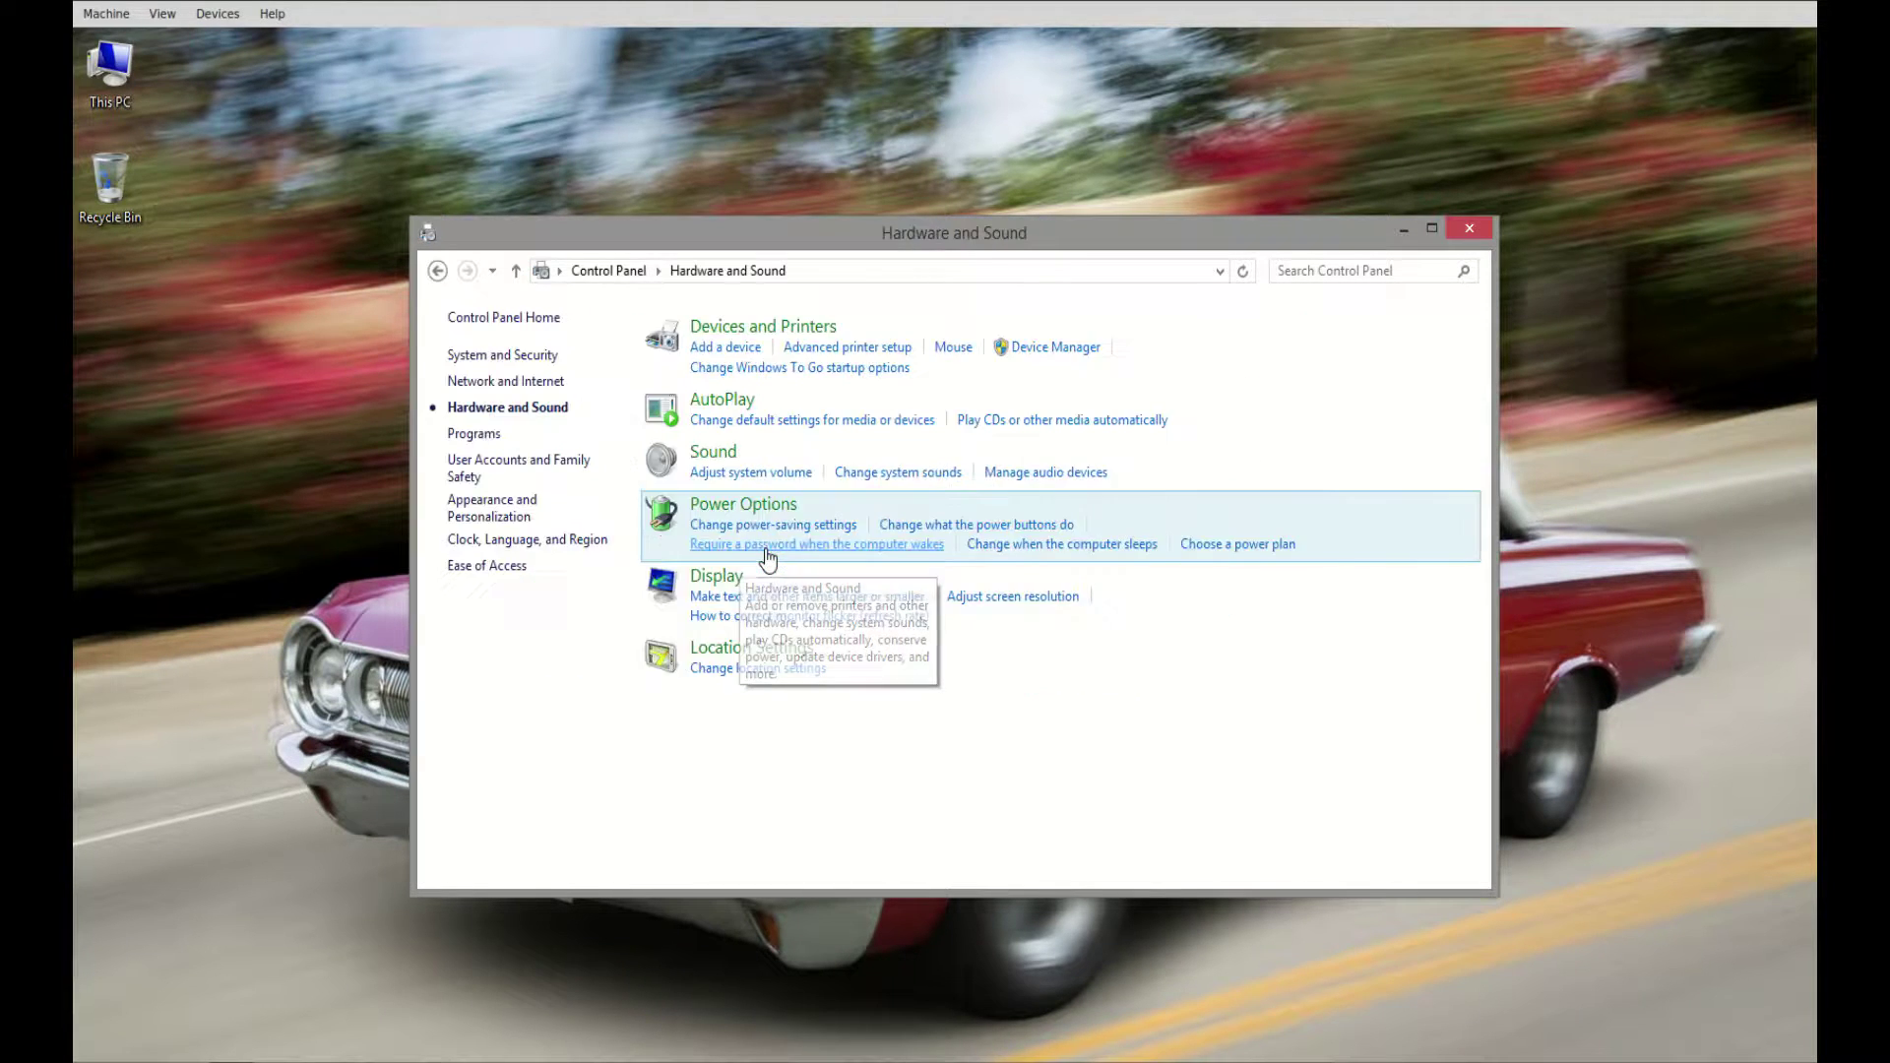
{"action": "left_click", "coordinate": [1077, 352]}
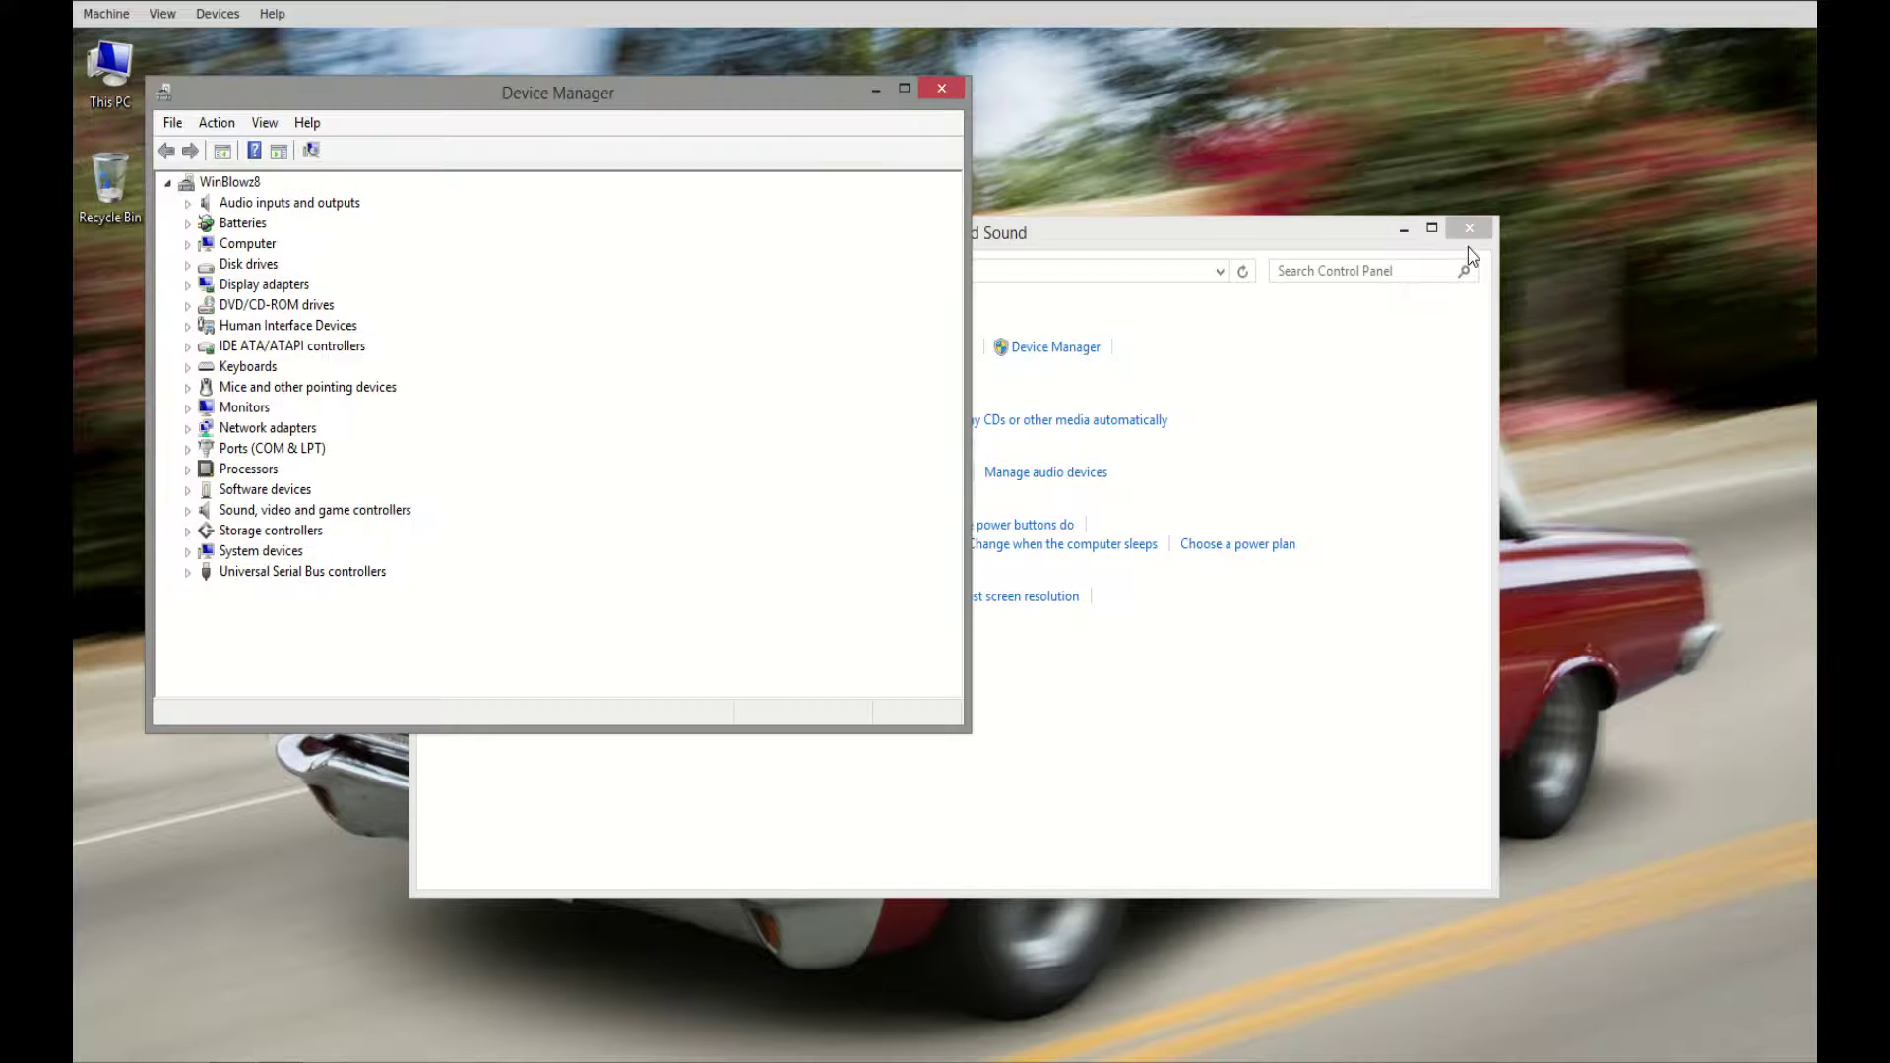
Close Control Panel and open the properties of TwEECer under Other devices, showing Code 28.
{"action": "left_click", "coordinate": [1470, 233]}
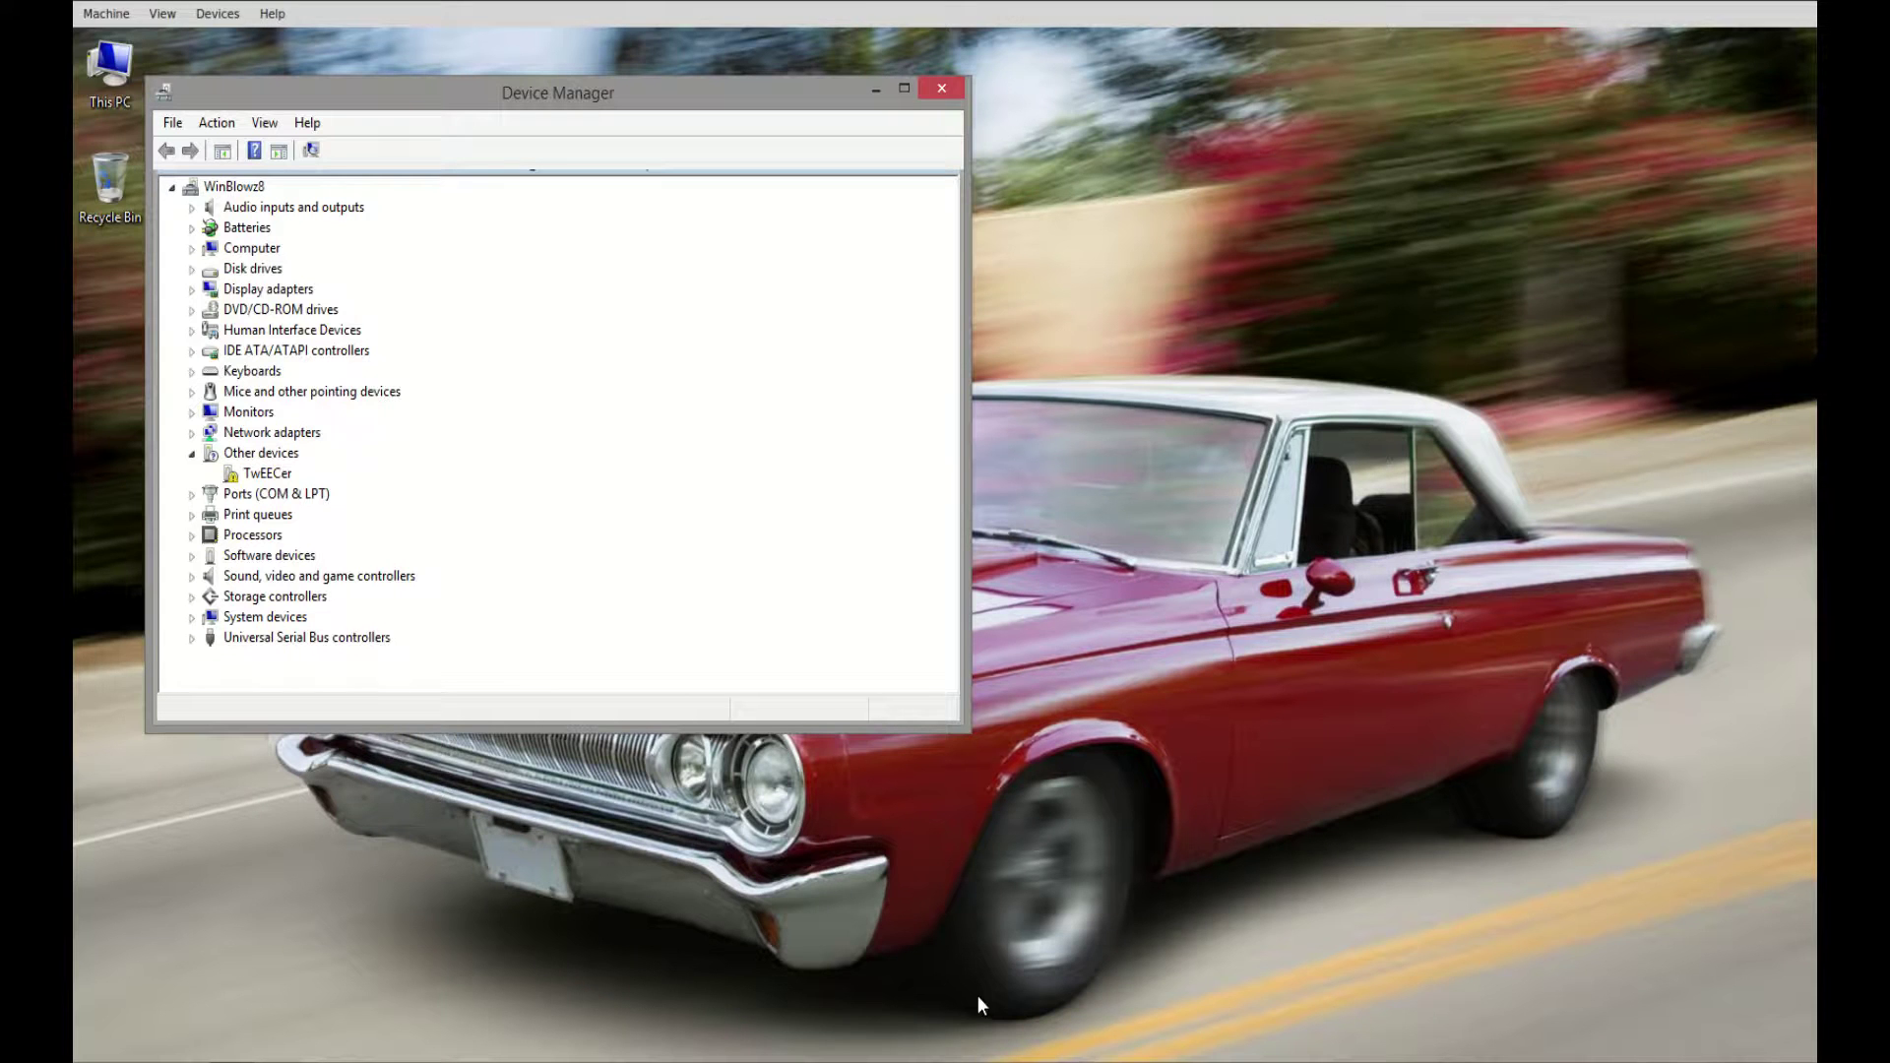
{"action": "mouse_move", "coordinate": [1006, 1059]}
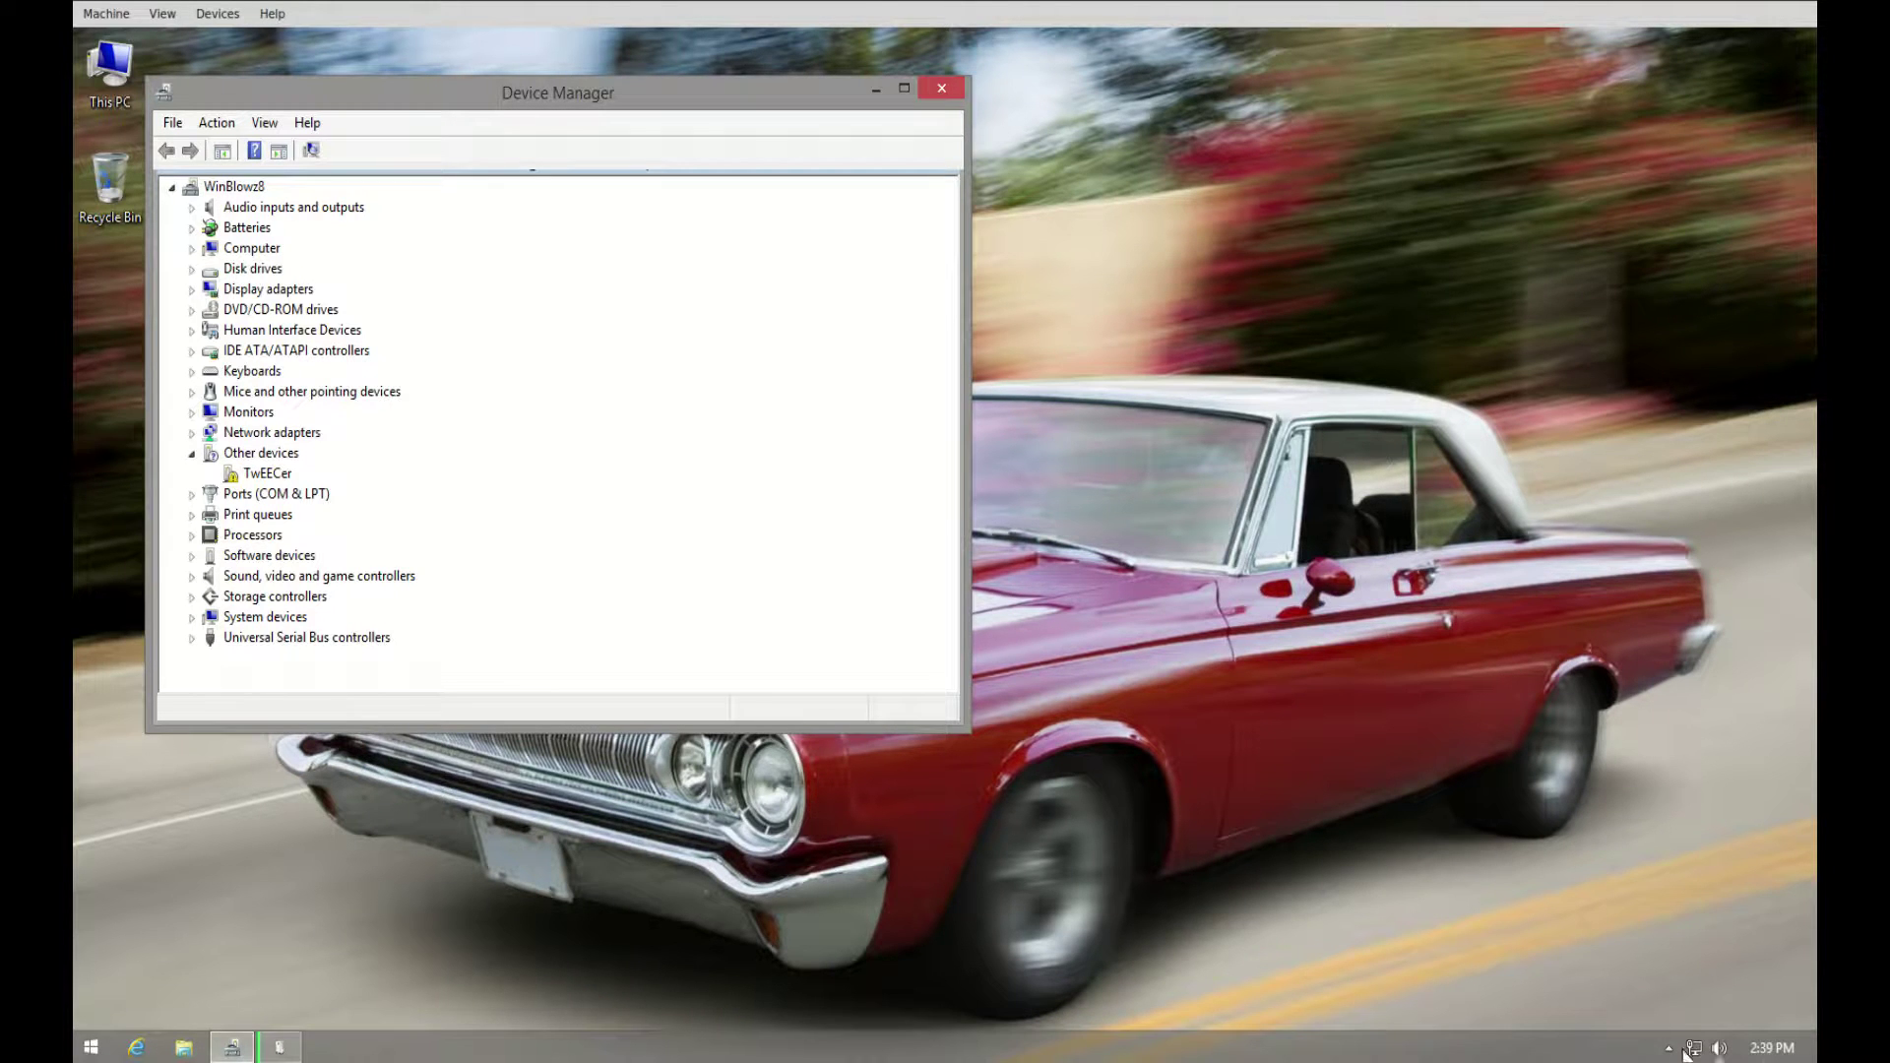
{"action": "left_click", "coordinate": [1668, 1050]}
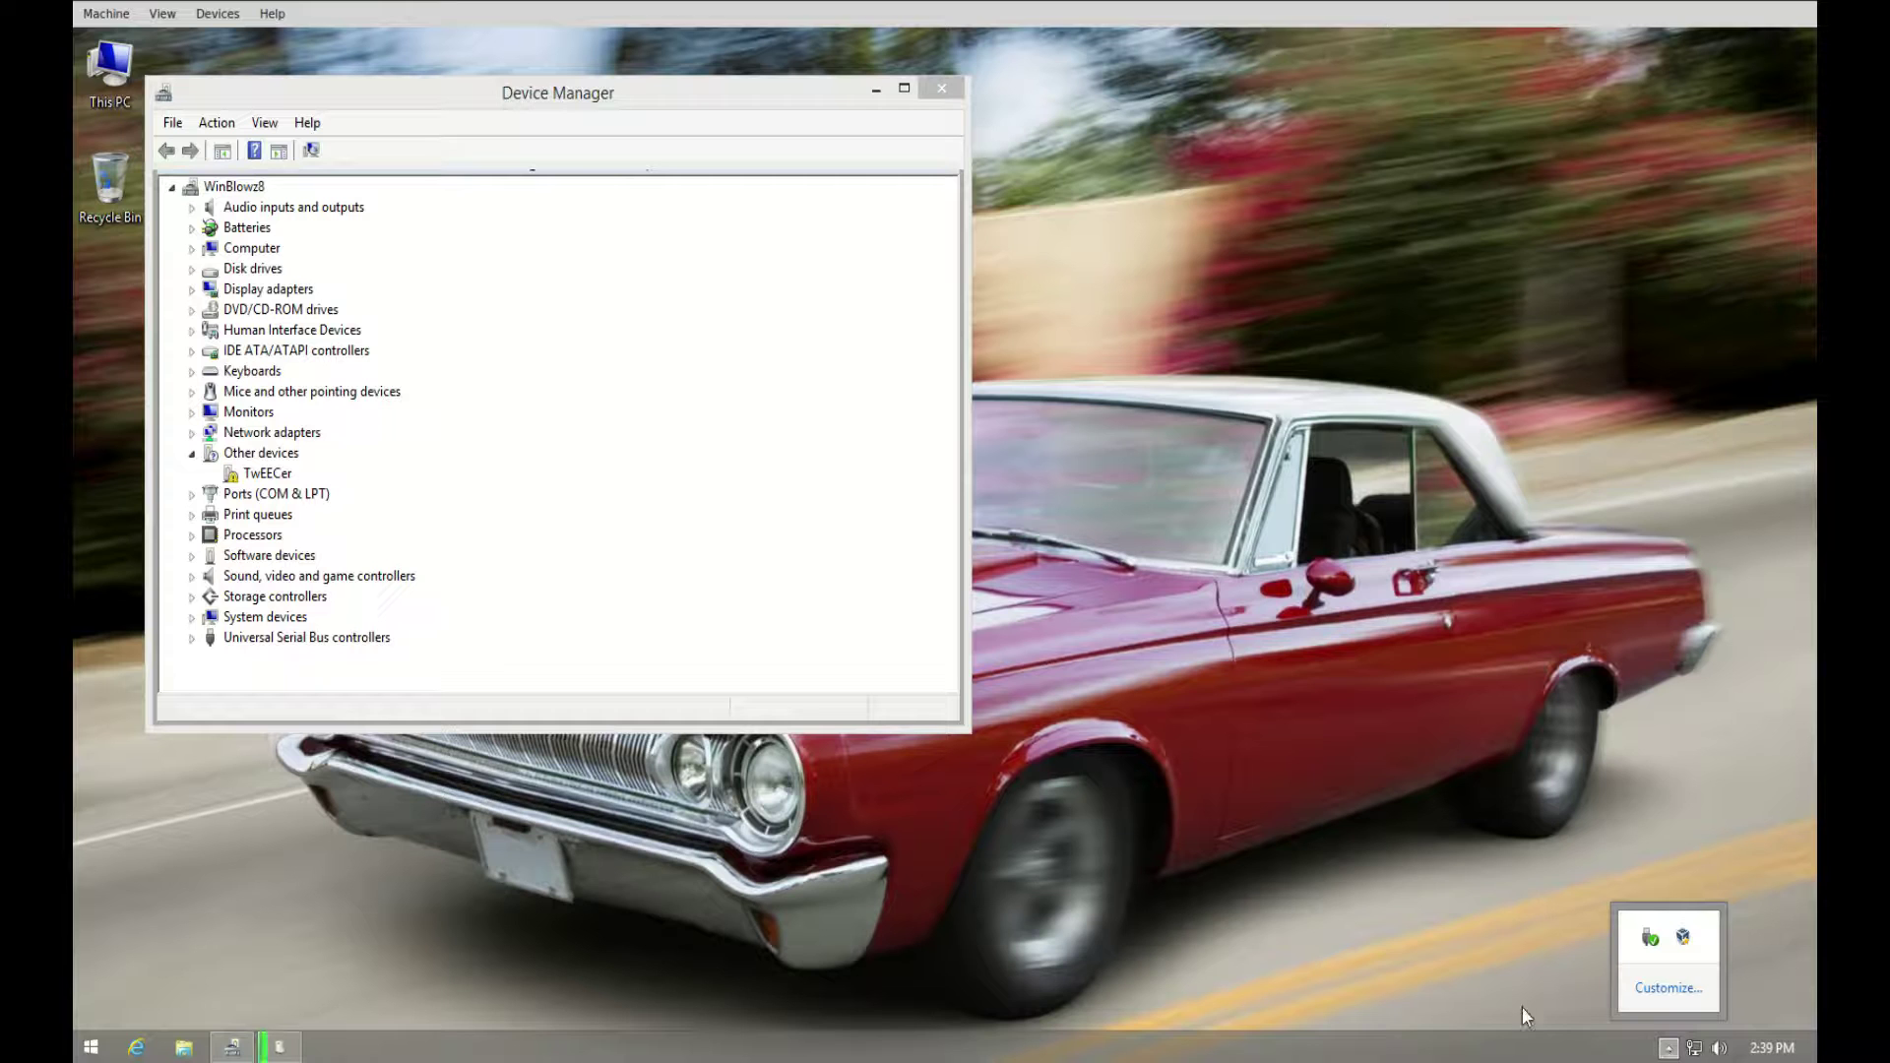
{"action": "left_click", "coordinate": [1376, 970]}
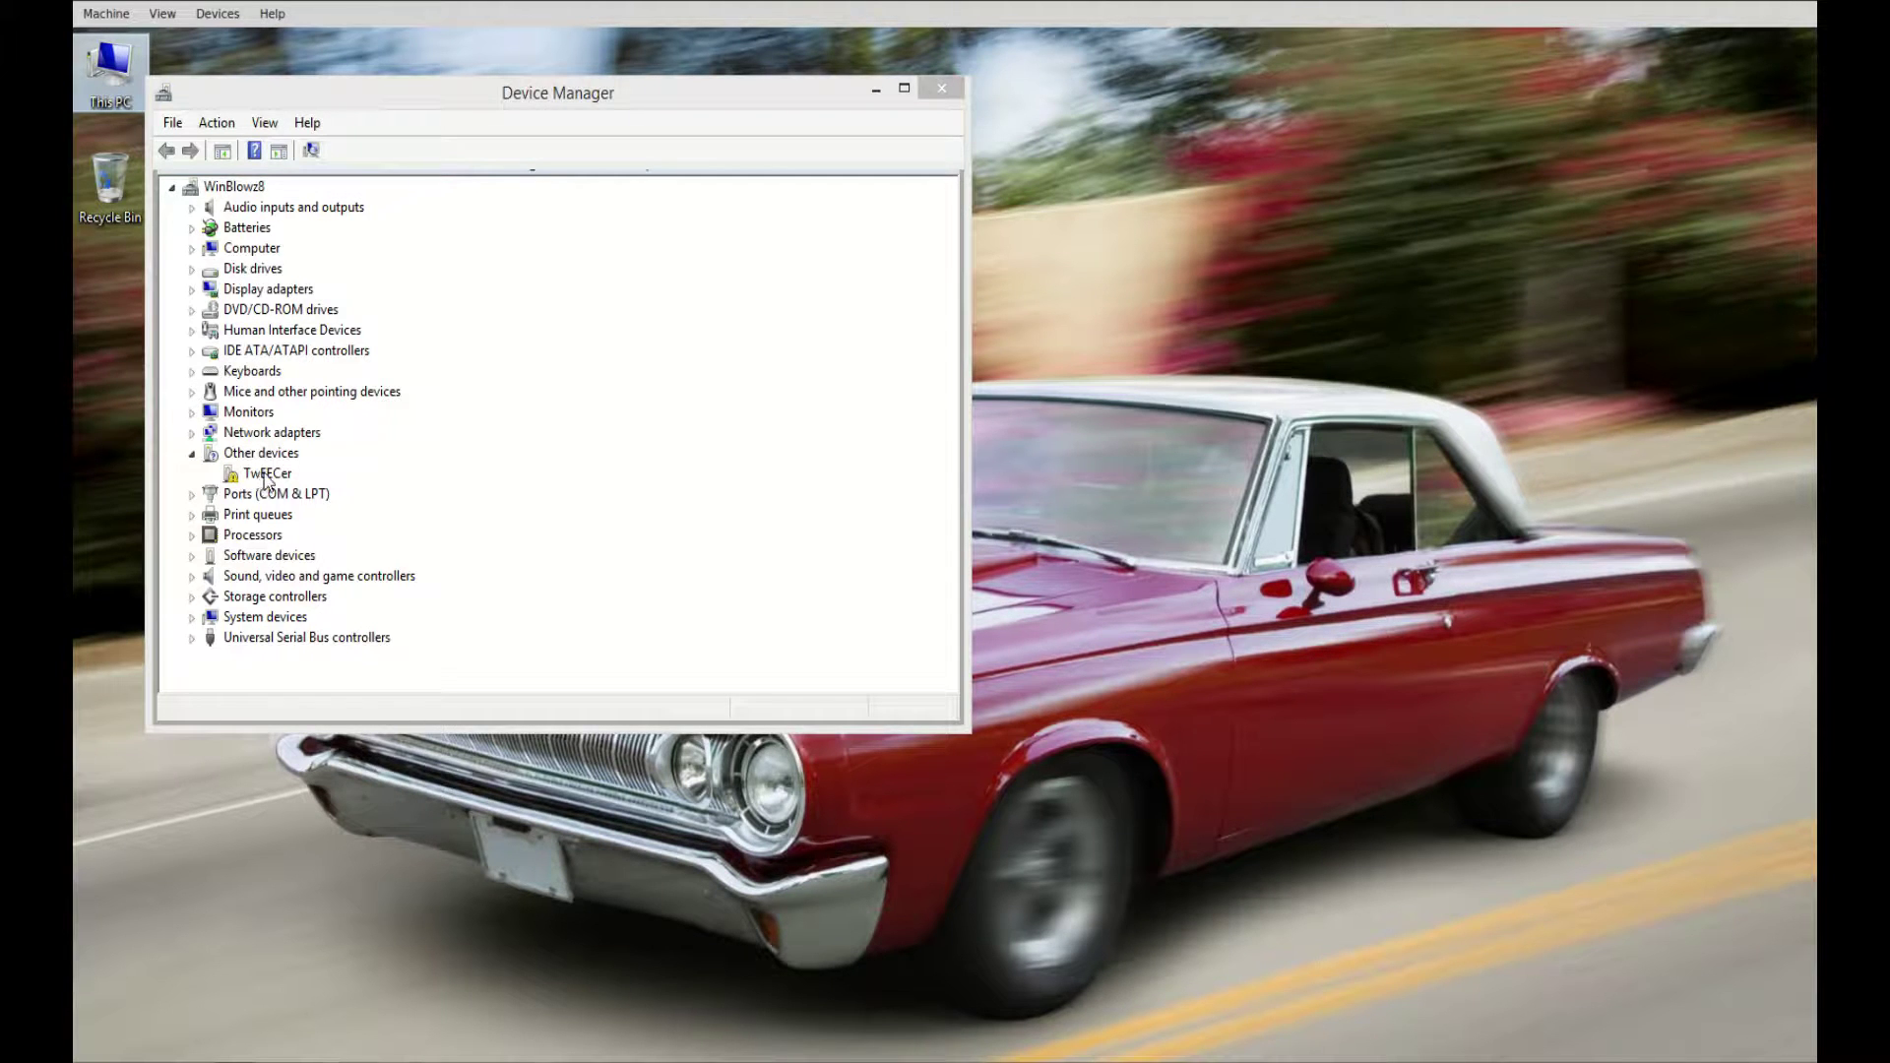
{"action": "right_click", "coordinate": [265, 473]}
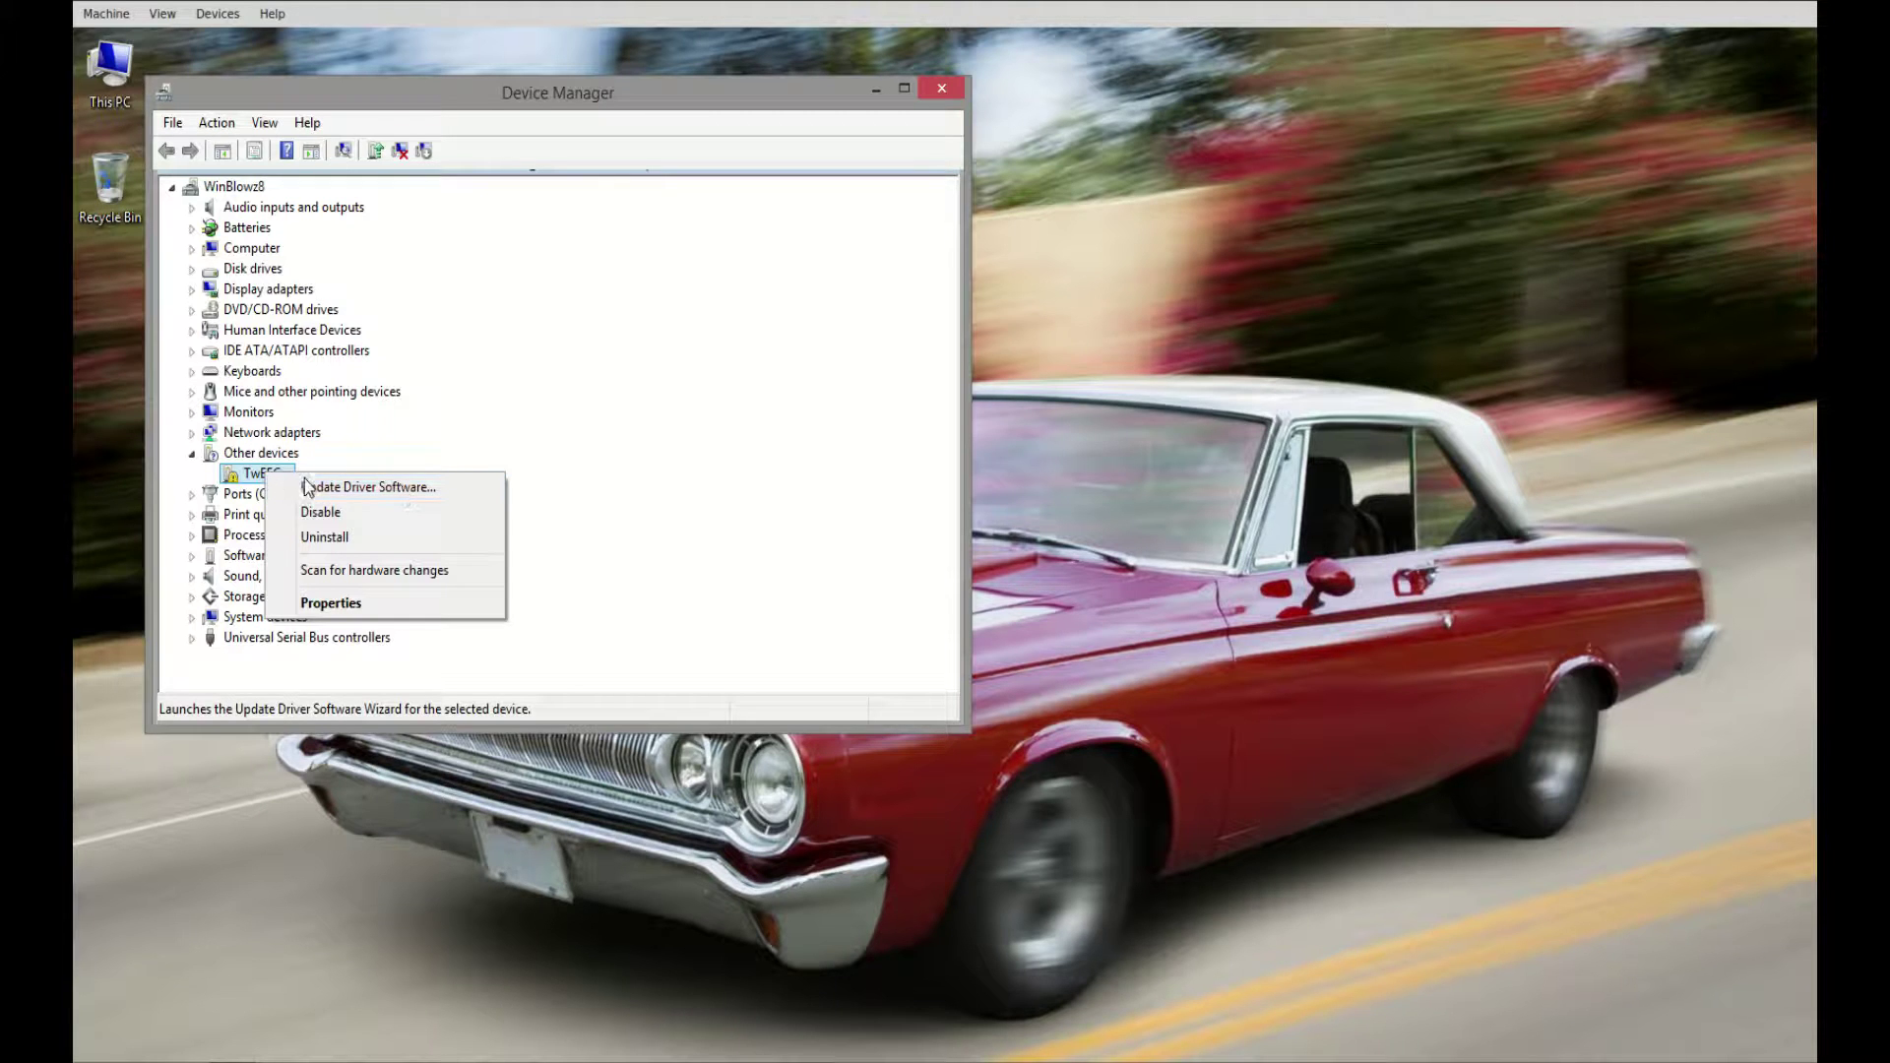
{"action": "double_click", "coordinate": [254, 476]}
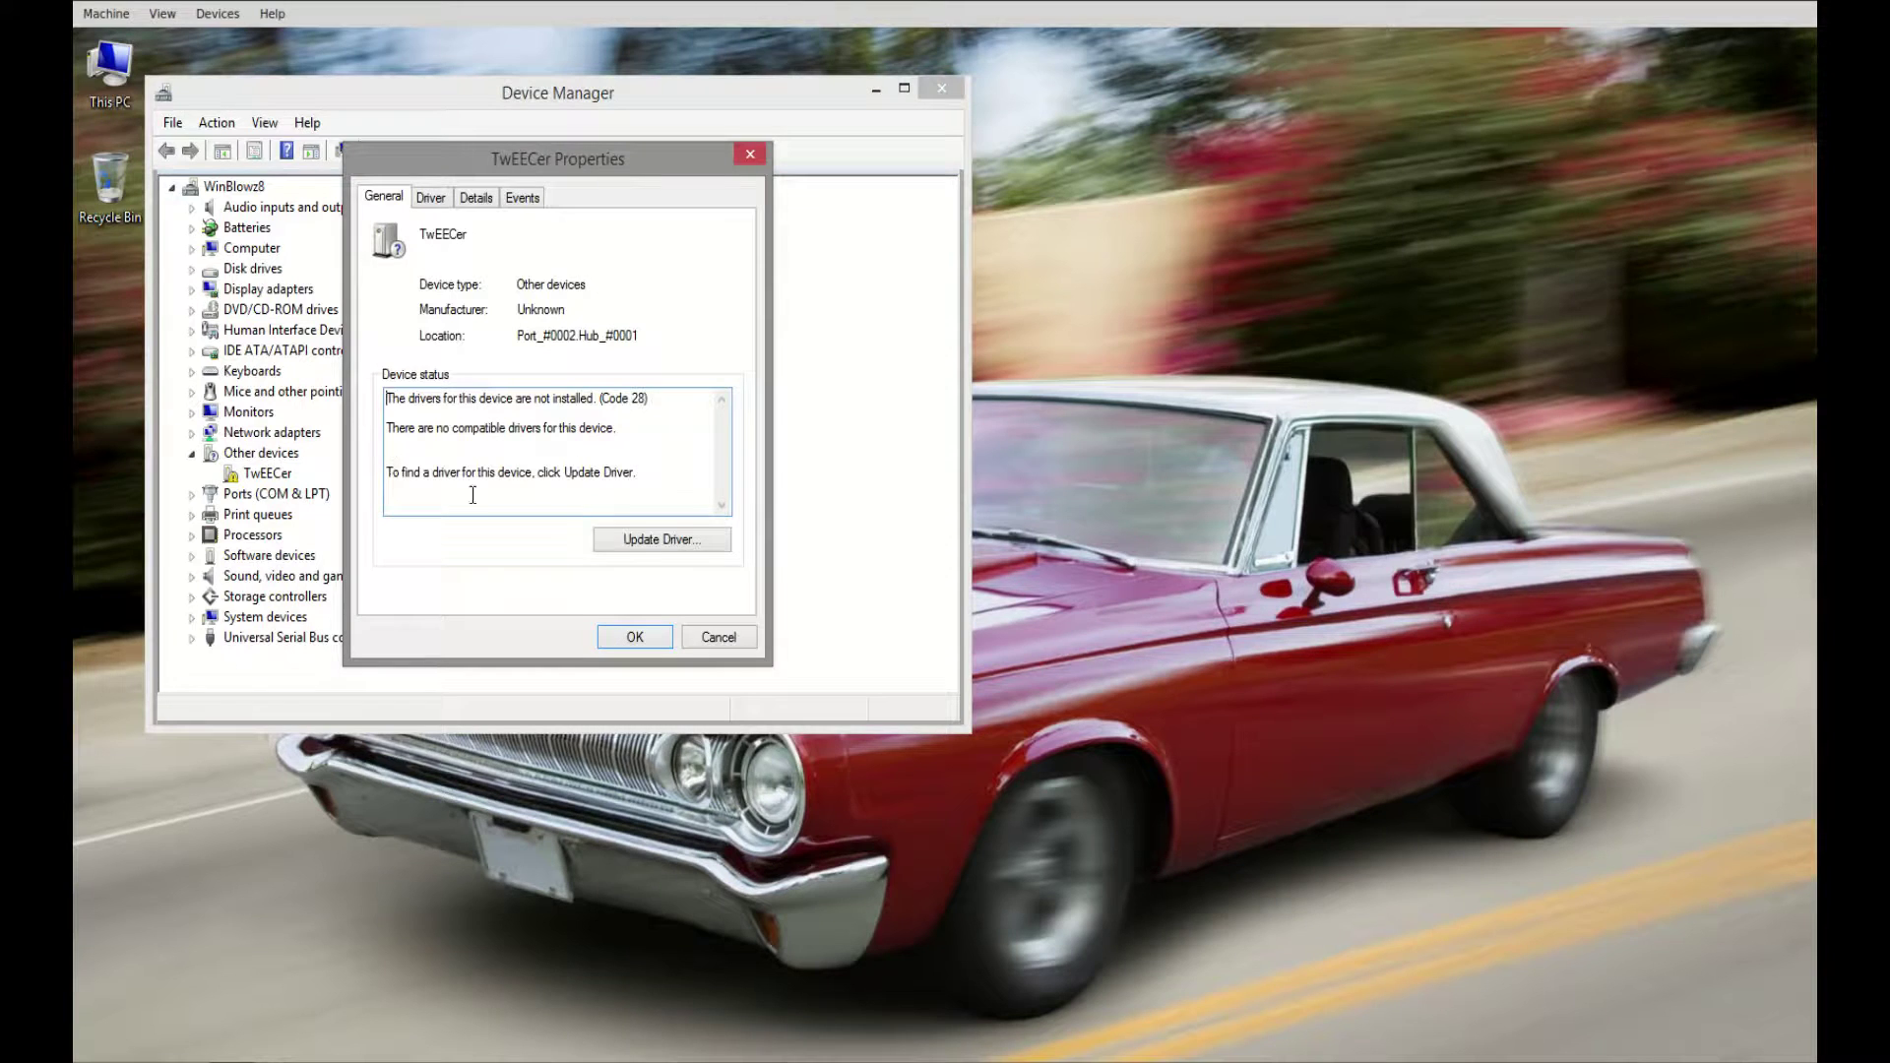
Update the TwEECer driver from C:\Program Files (x86)\CalEdit\Driver, including subfolders.
{"action": "left_click", "coordinate": [688, 551]}
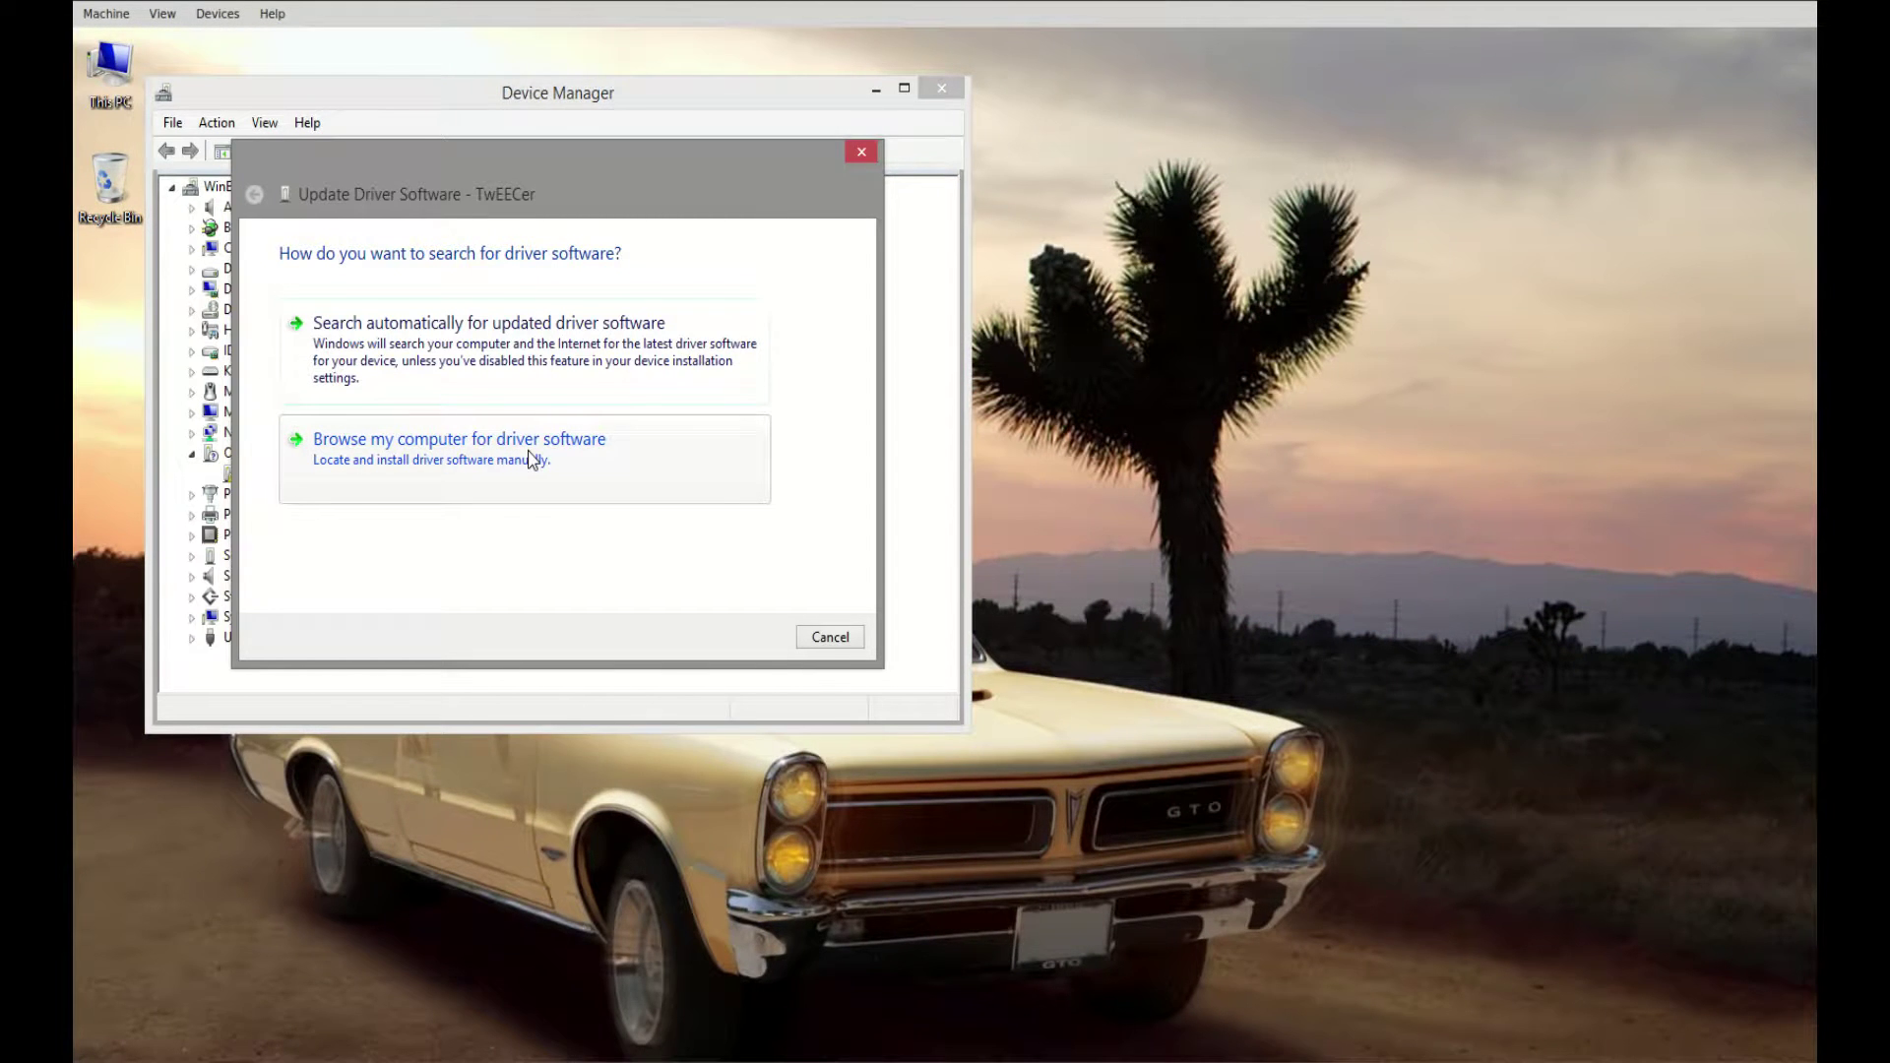
{"action": "left_click", "coordinate": [530, 458]}
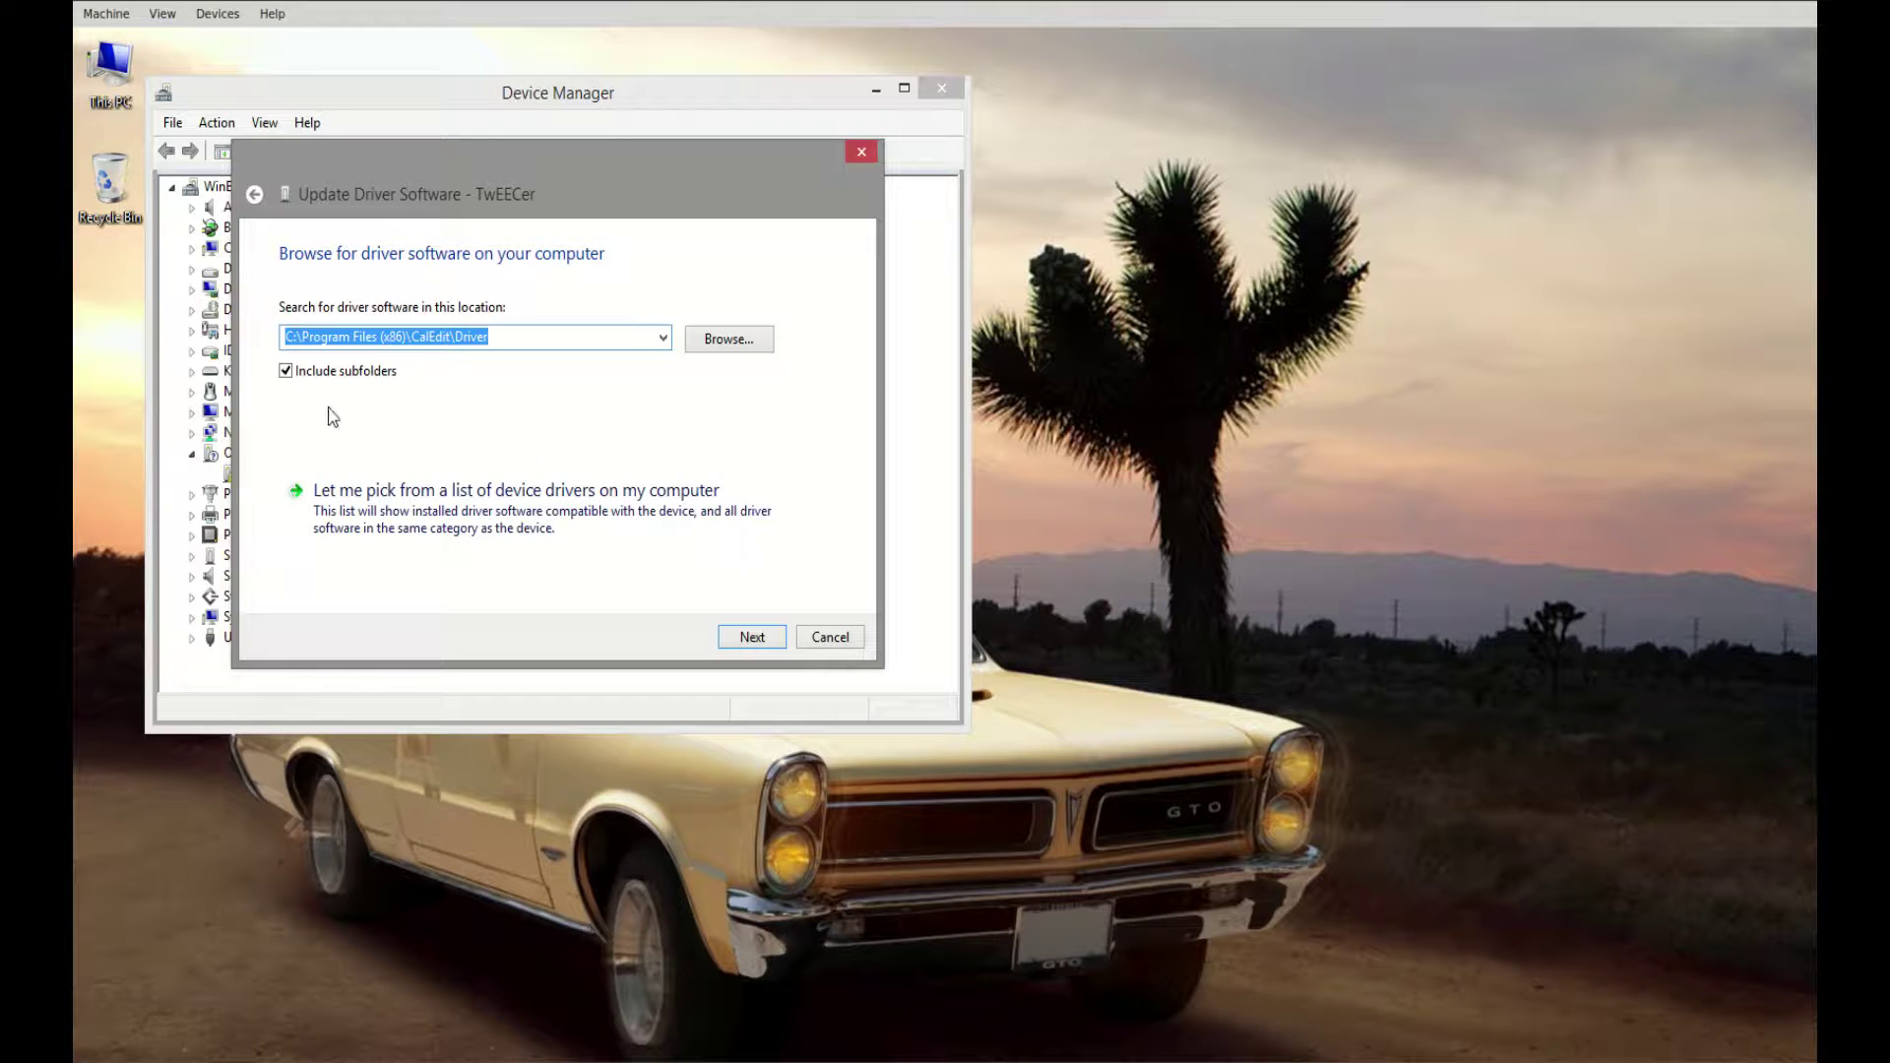
{"action": "left_click", "coordinate": [720, 345]}
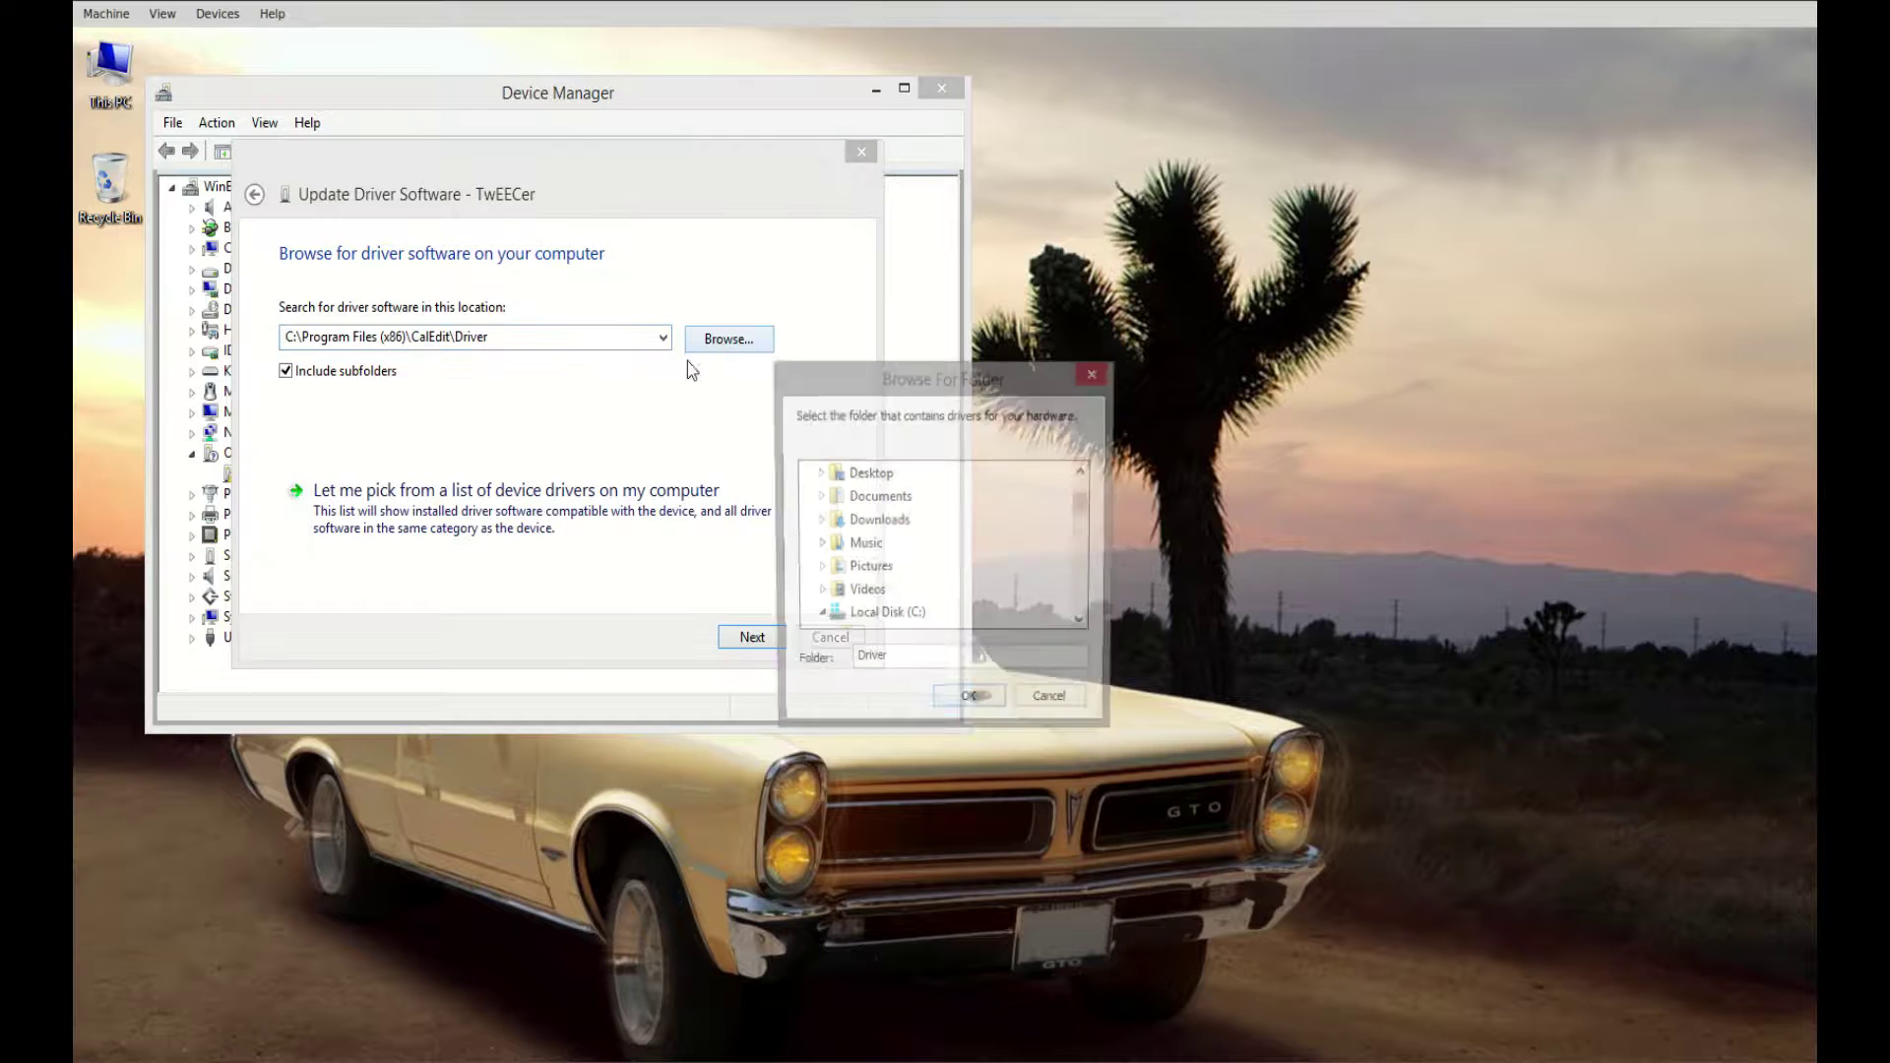
{"action": "left_click", "coordinate": [888, 618]}
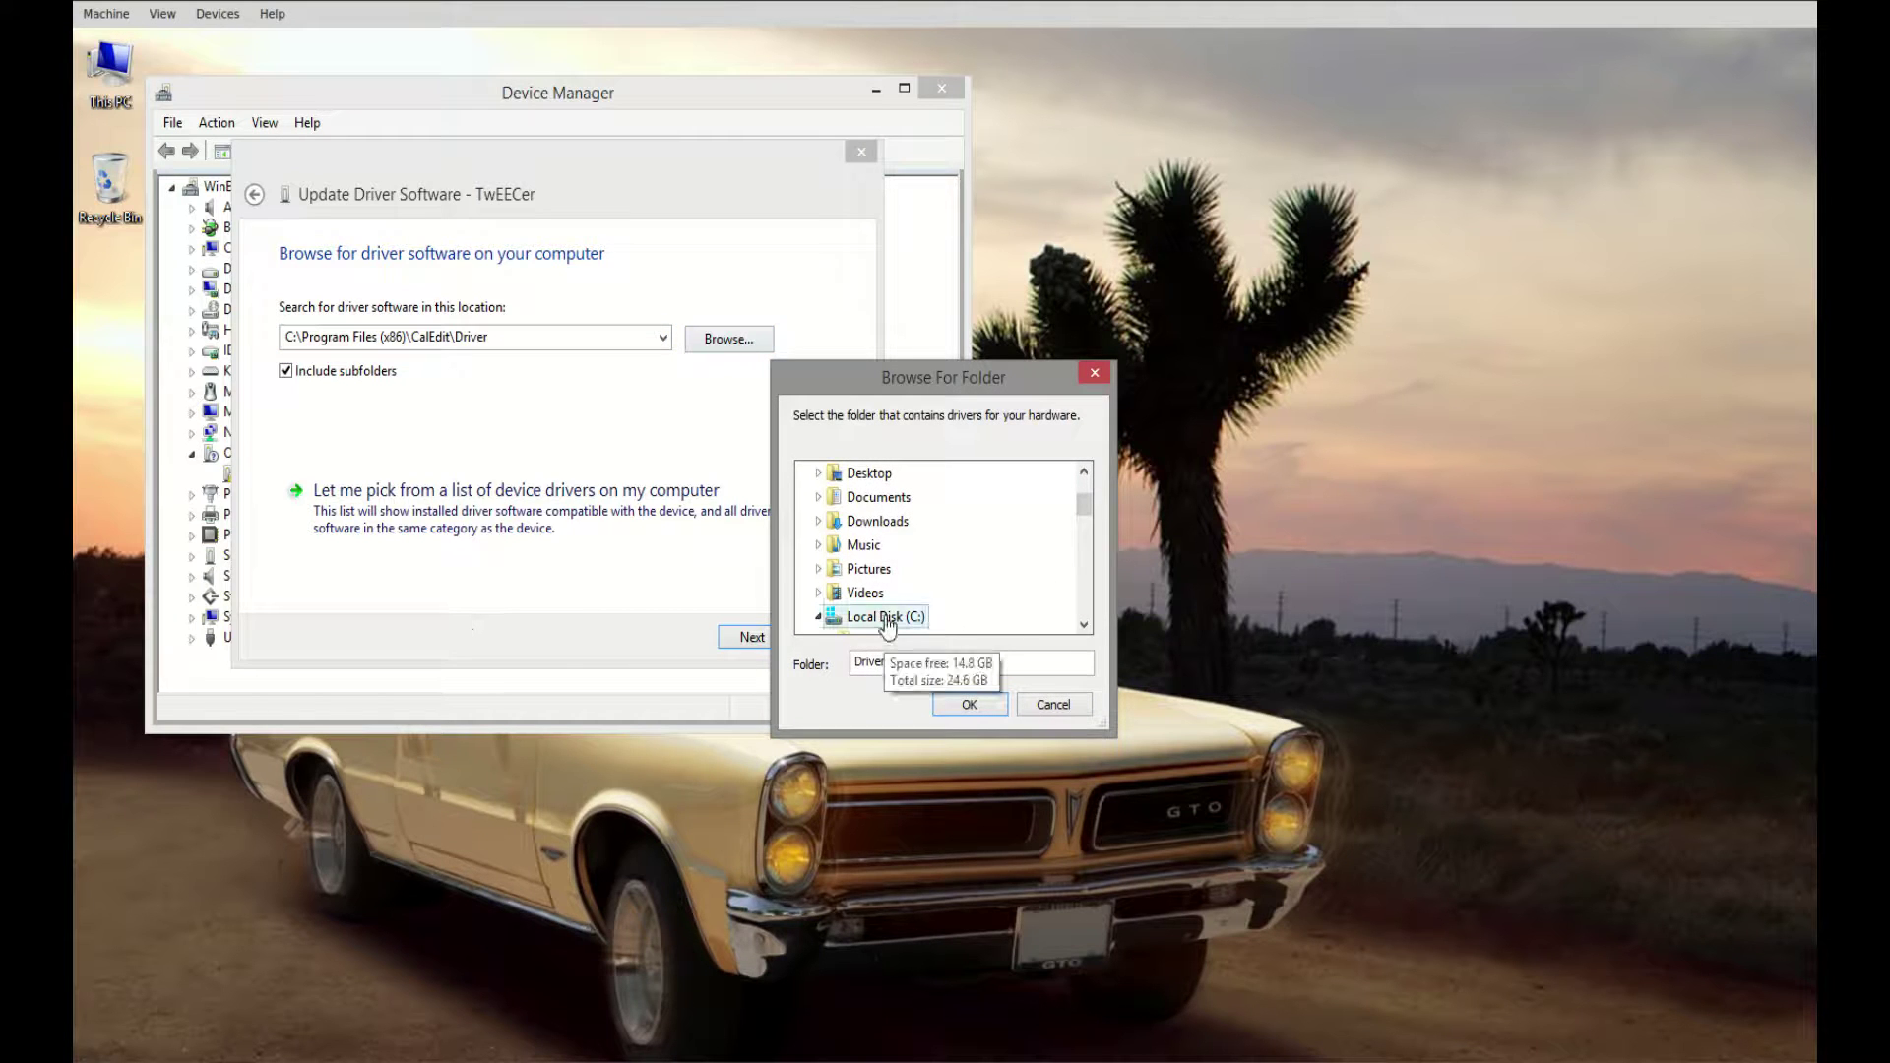
{"action": "scroll", "coordinate": [984, 571], "scroll_direction": "down", "scroll_amount": 4}
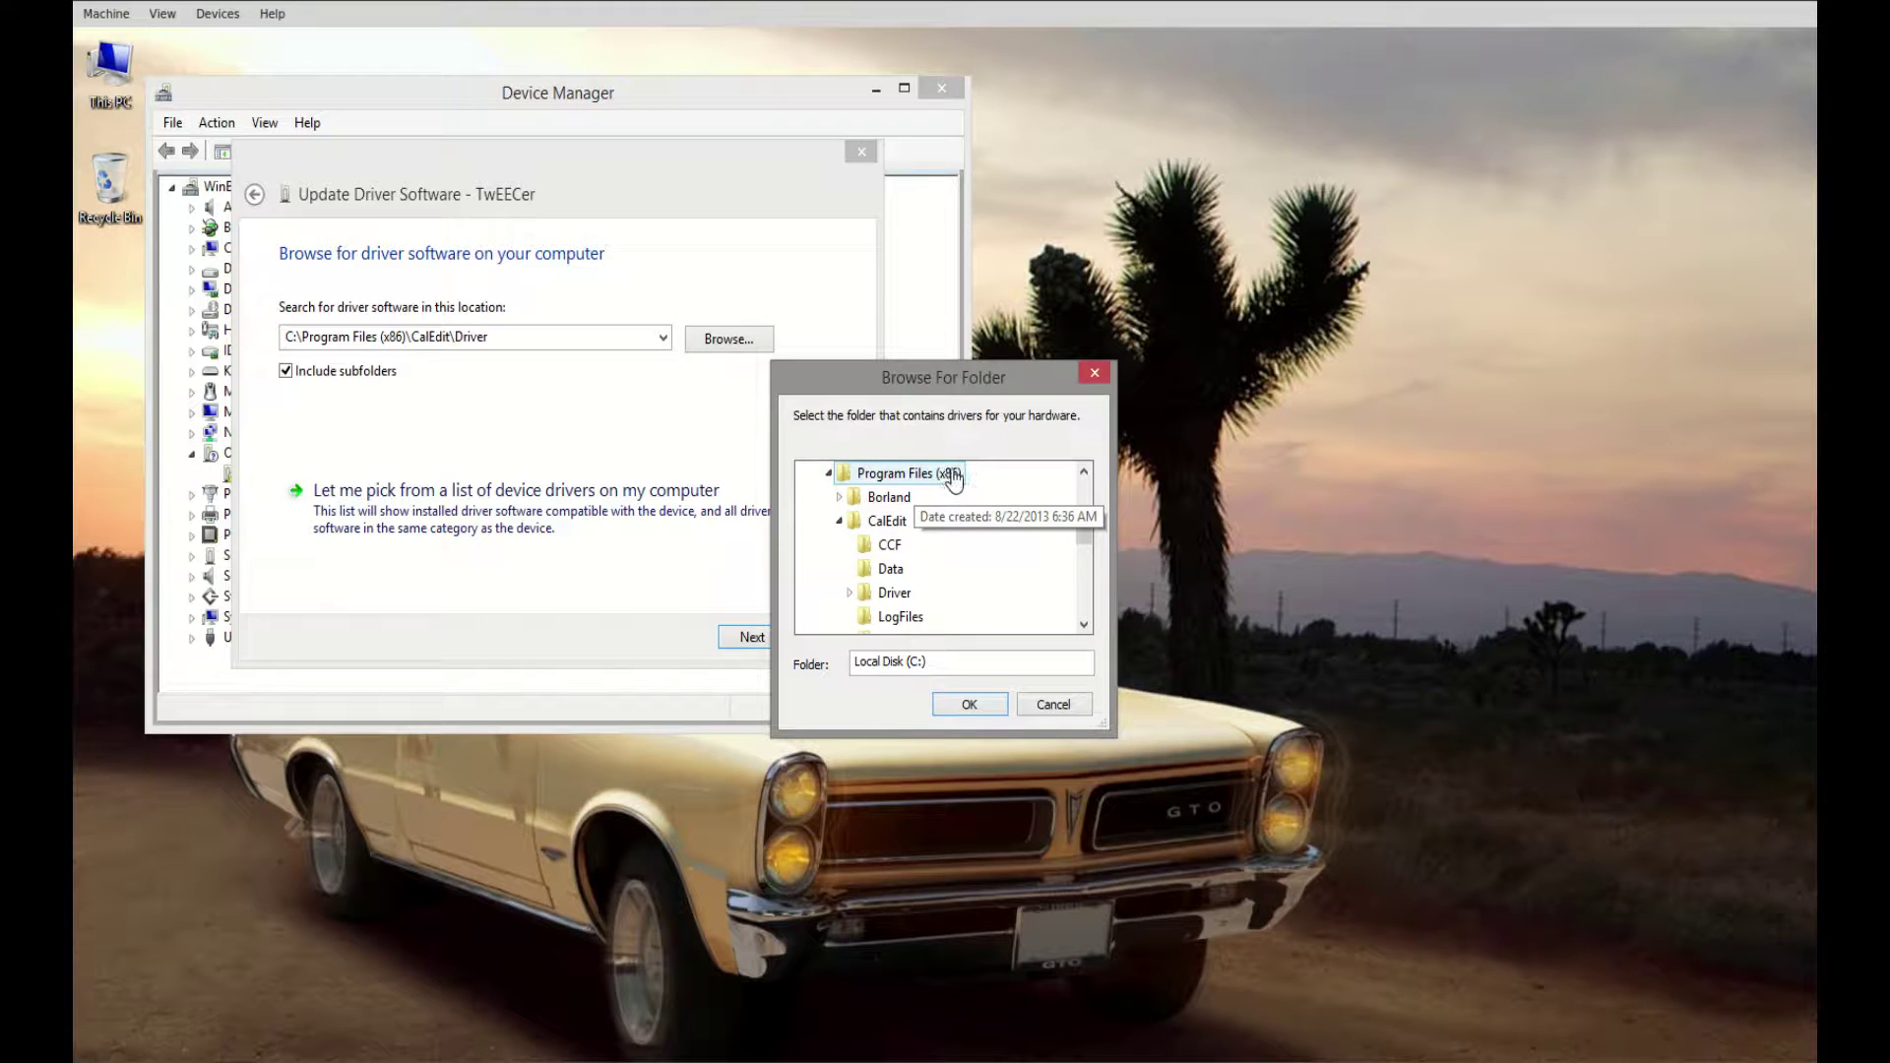
{"action": "left_click", "coordinate": [947, 478]}
{"action": "left_click", "coordinate": [889, 522]}
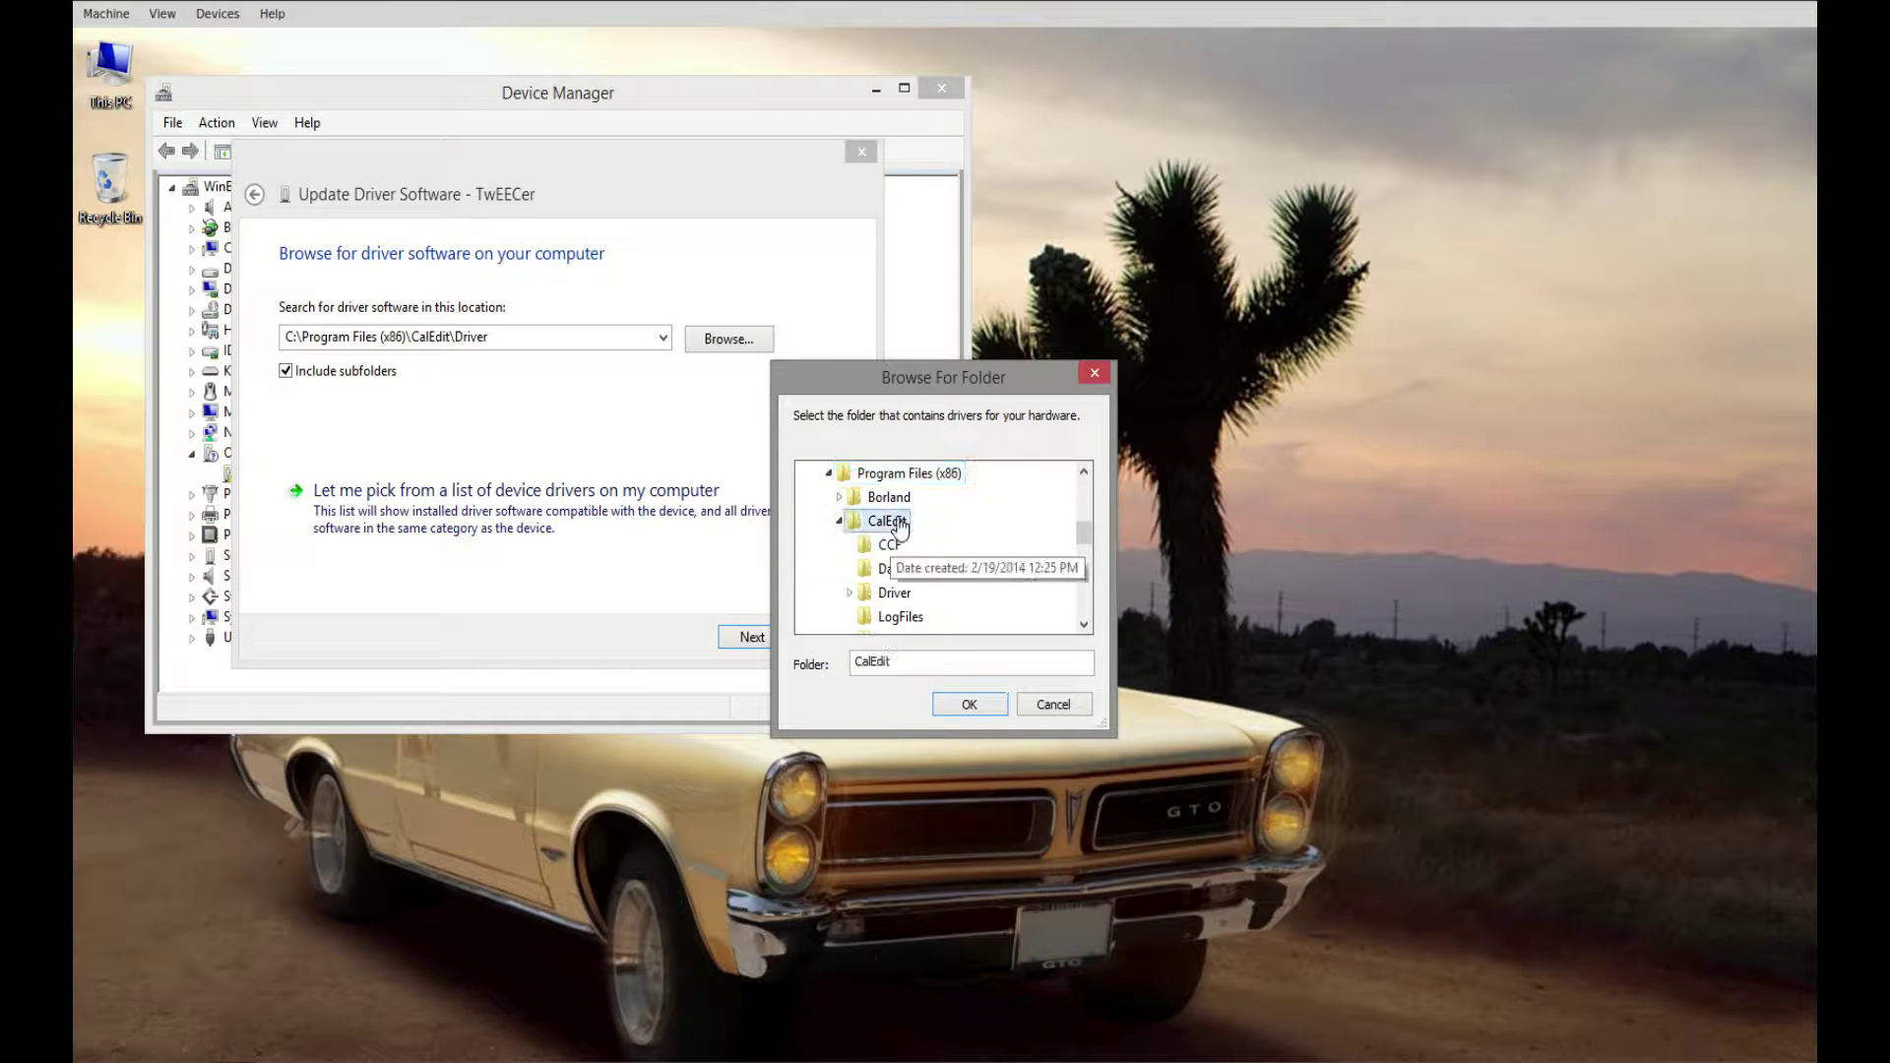
{"action": "left_click", "coordinate": [906, 592]}
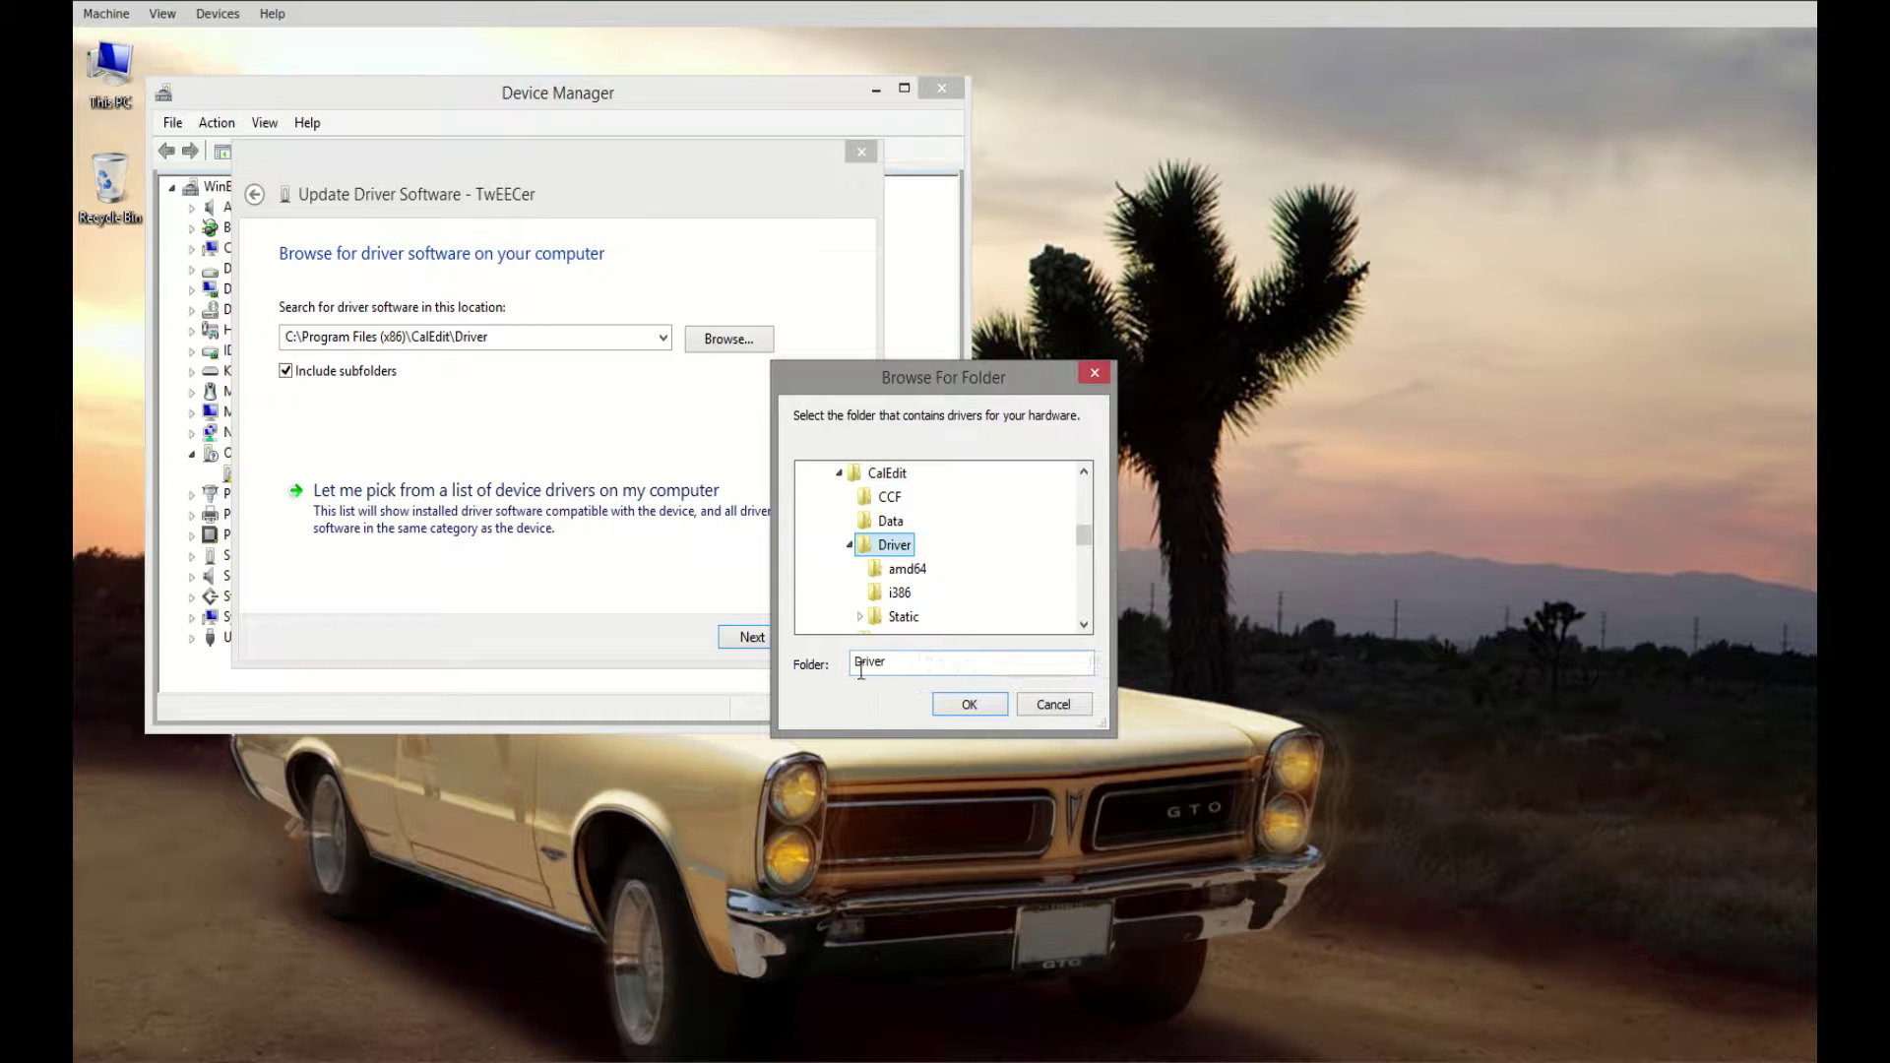
{"action": "left_click", "coordinate": [970, 705]}
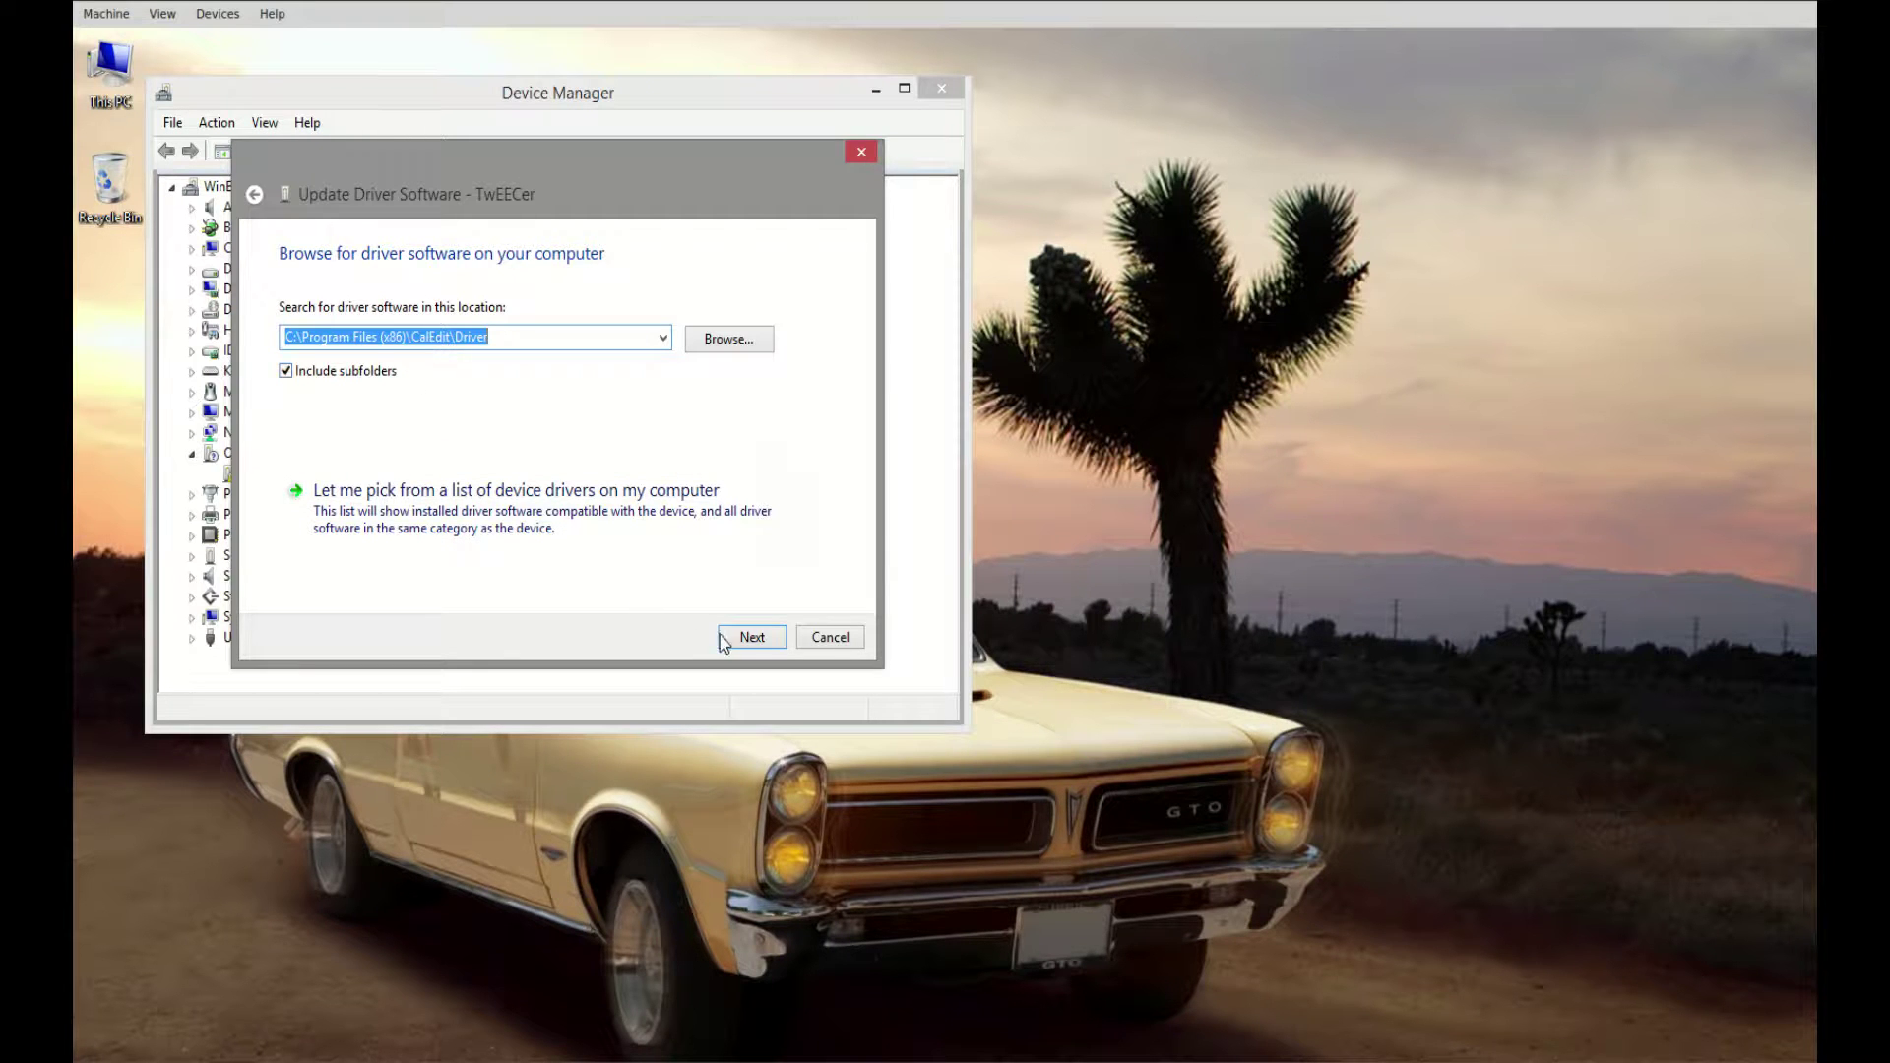
{"action": "left_click", "coordinate": [752, 638]}
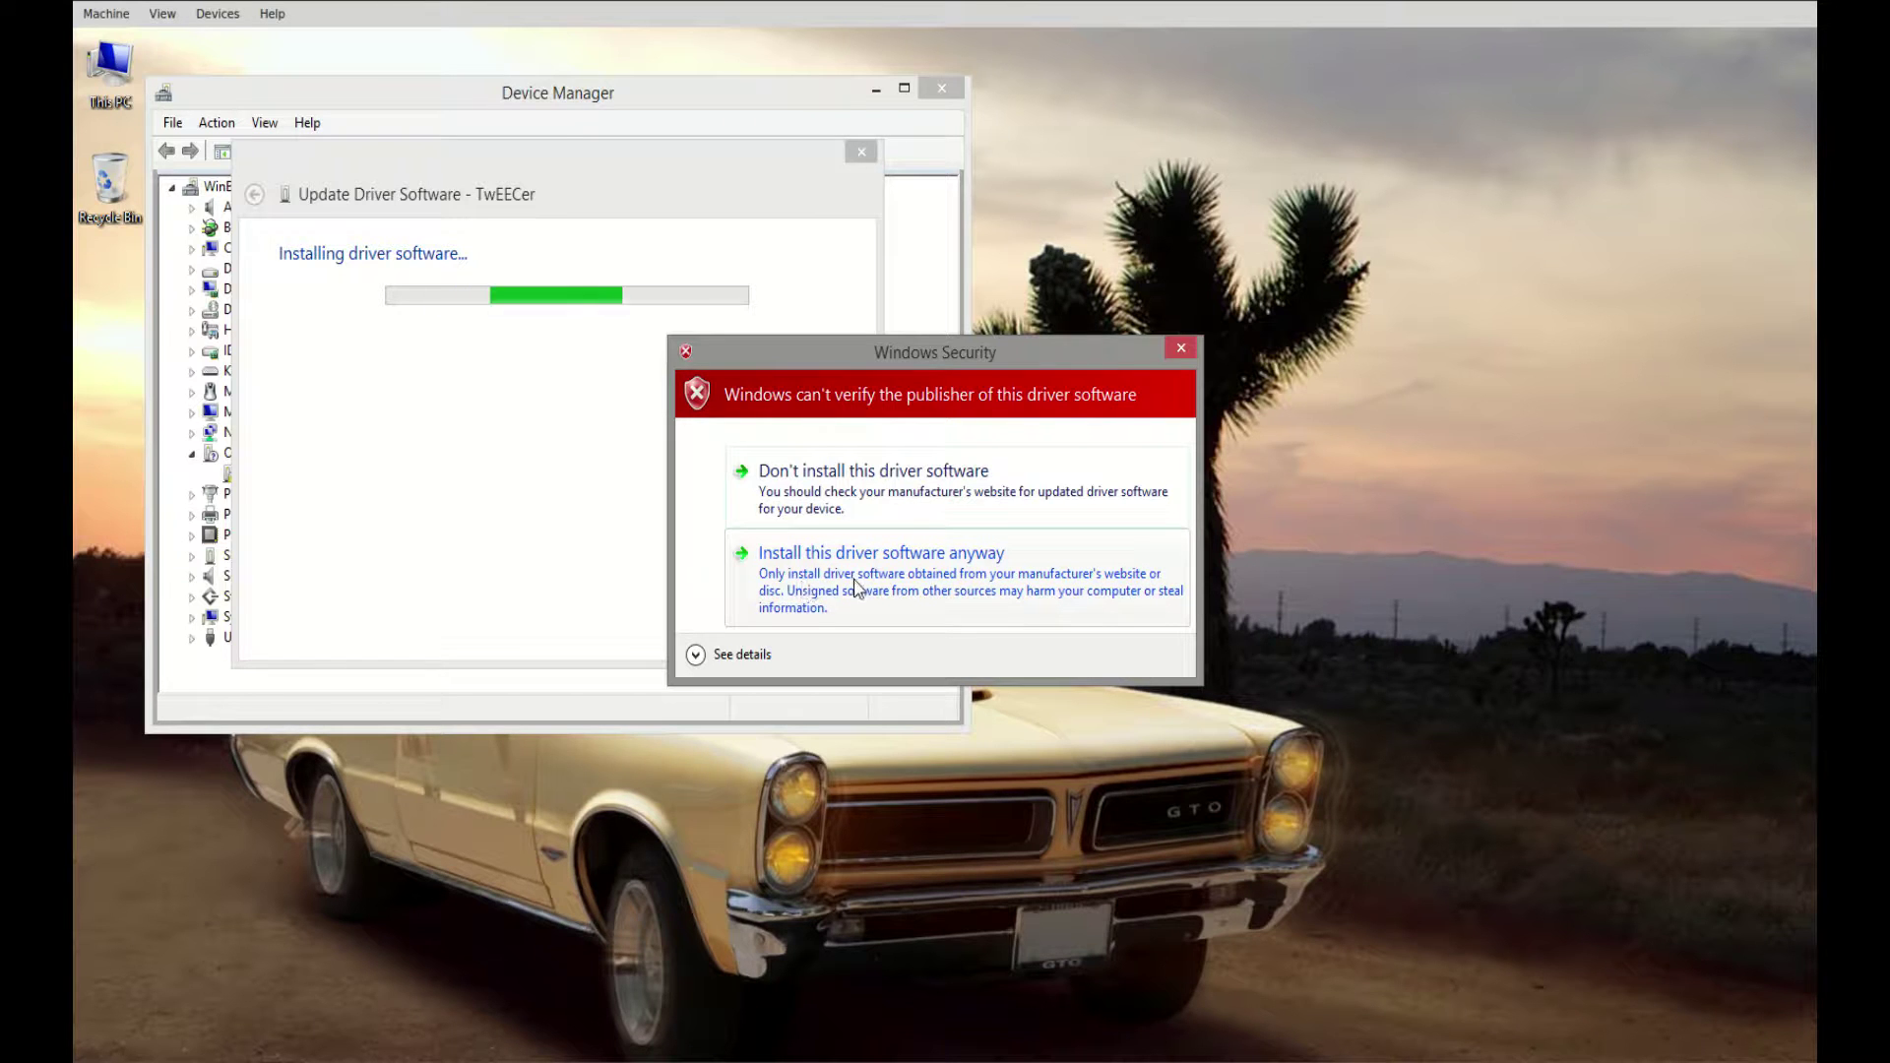
Install the unsigned TwEECer driver anyway and dismiss the success message.
{"action": "left_click", "coordinate": [934, 594]}
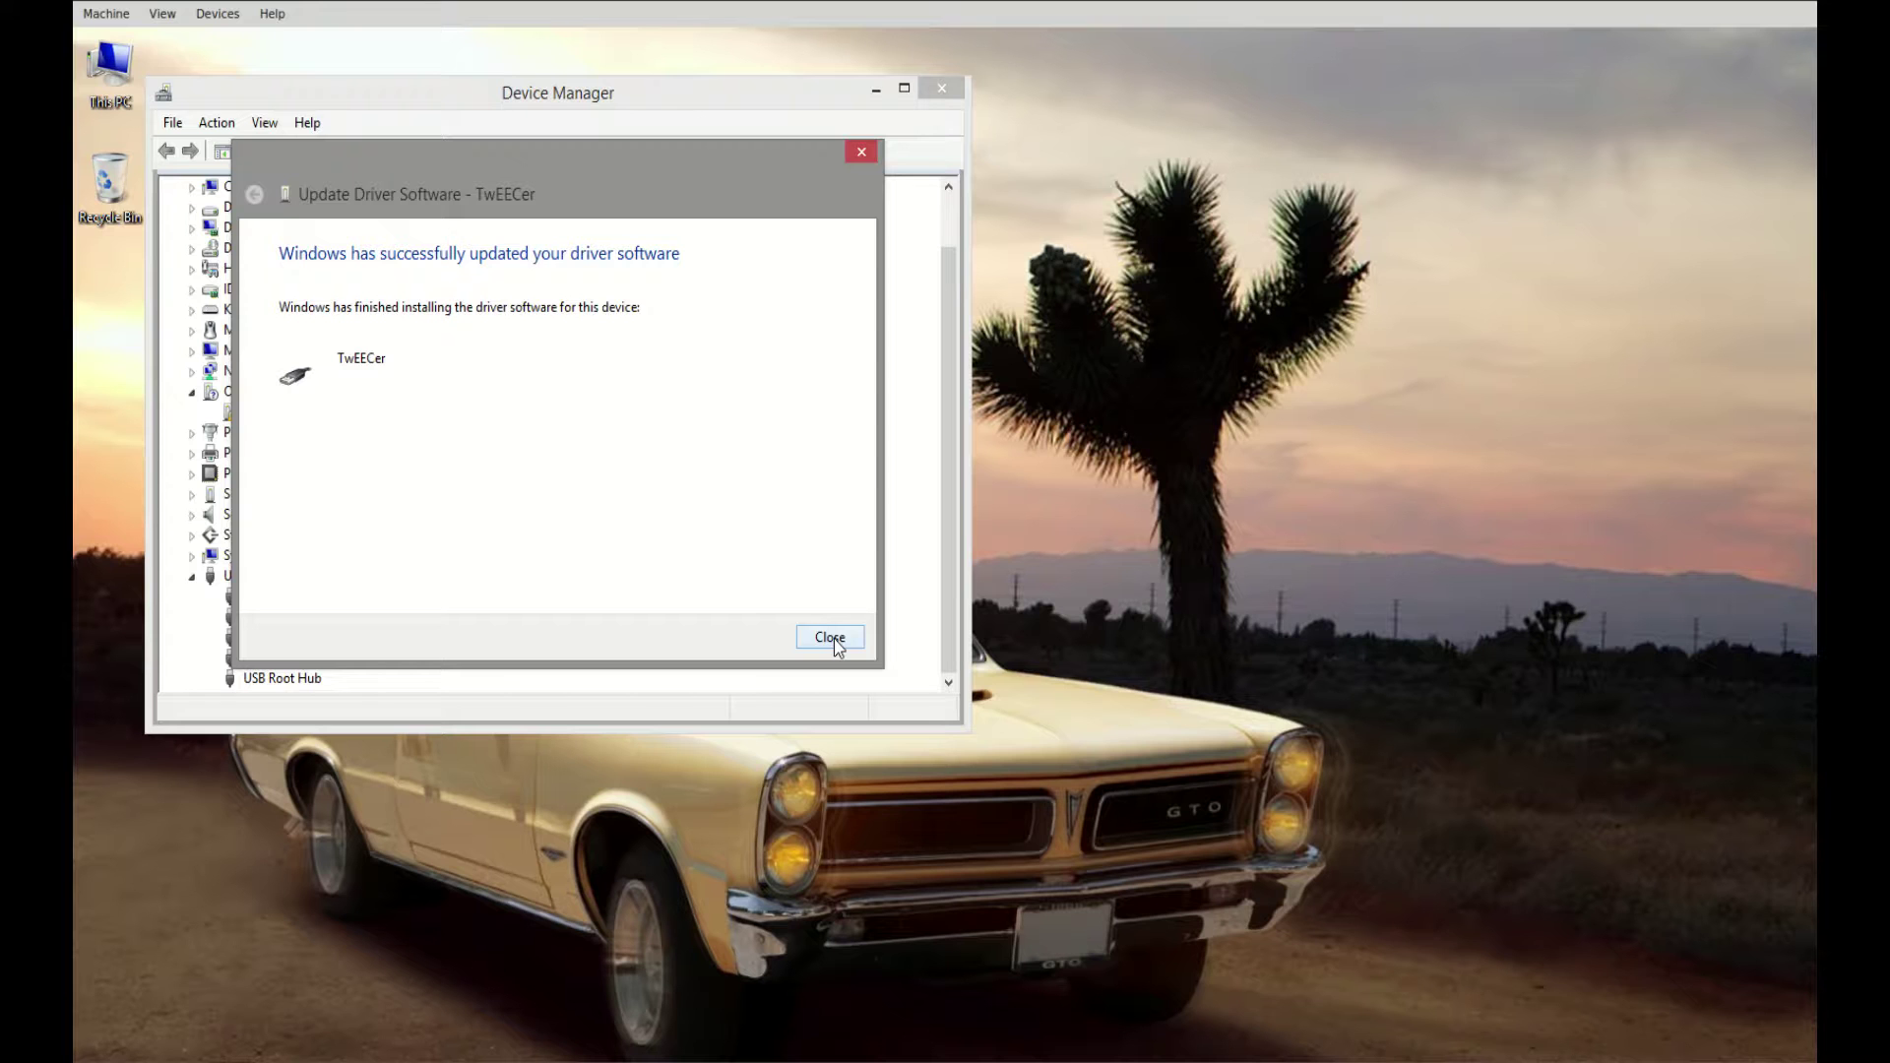
{"action": "left_click", "coordinate": [832, 640]}
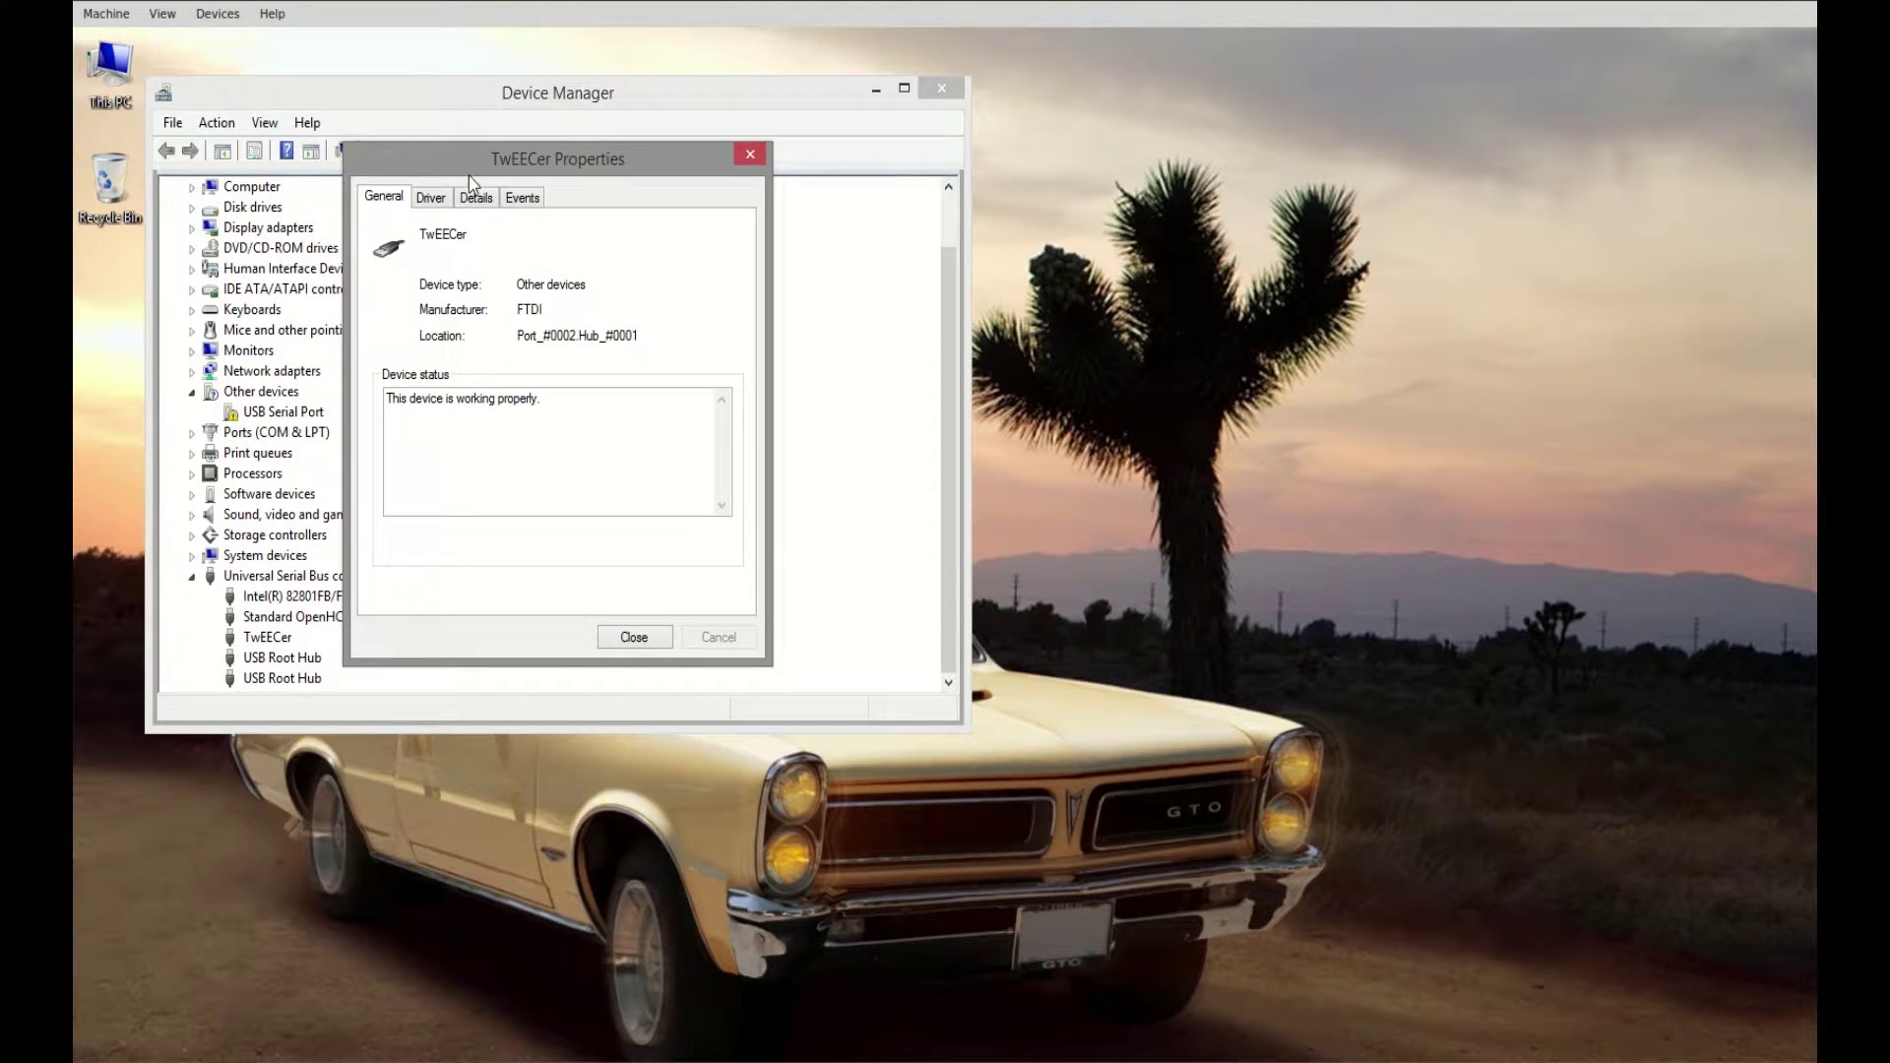
Review the TwEECer driver details, then uncheck Load VCP on the Advanced tab and apply.
{"action": "left_click_drag", "start_coordinate": [488, 170], "coordinate": [628, 227]}
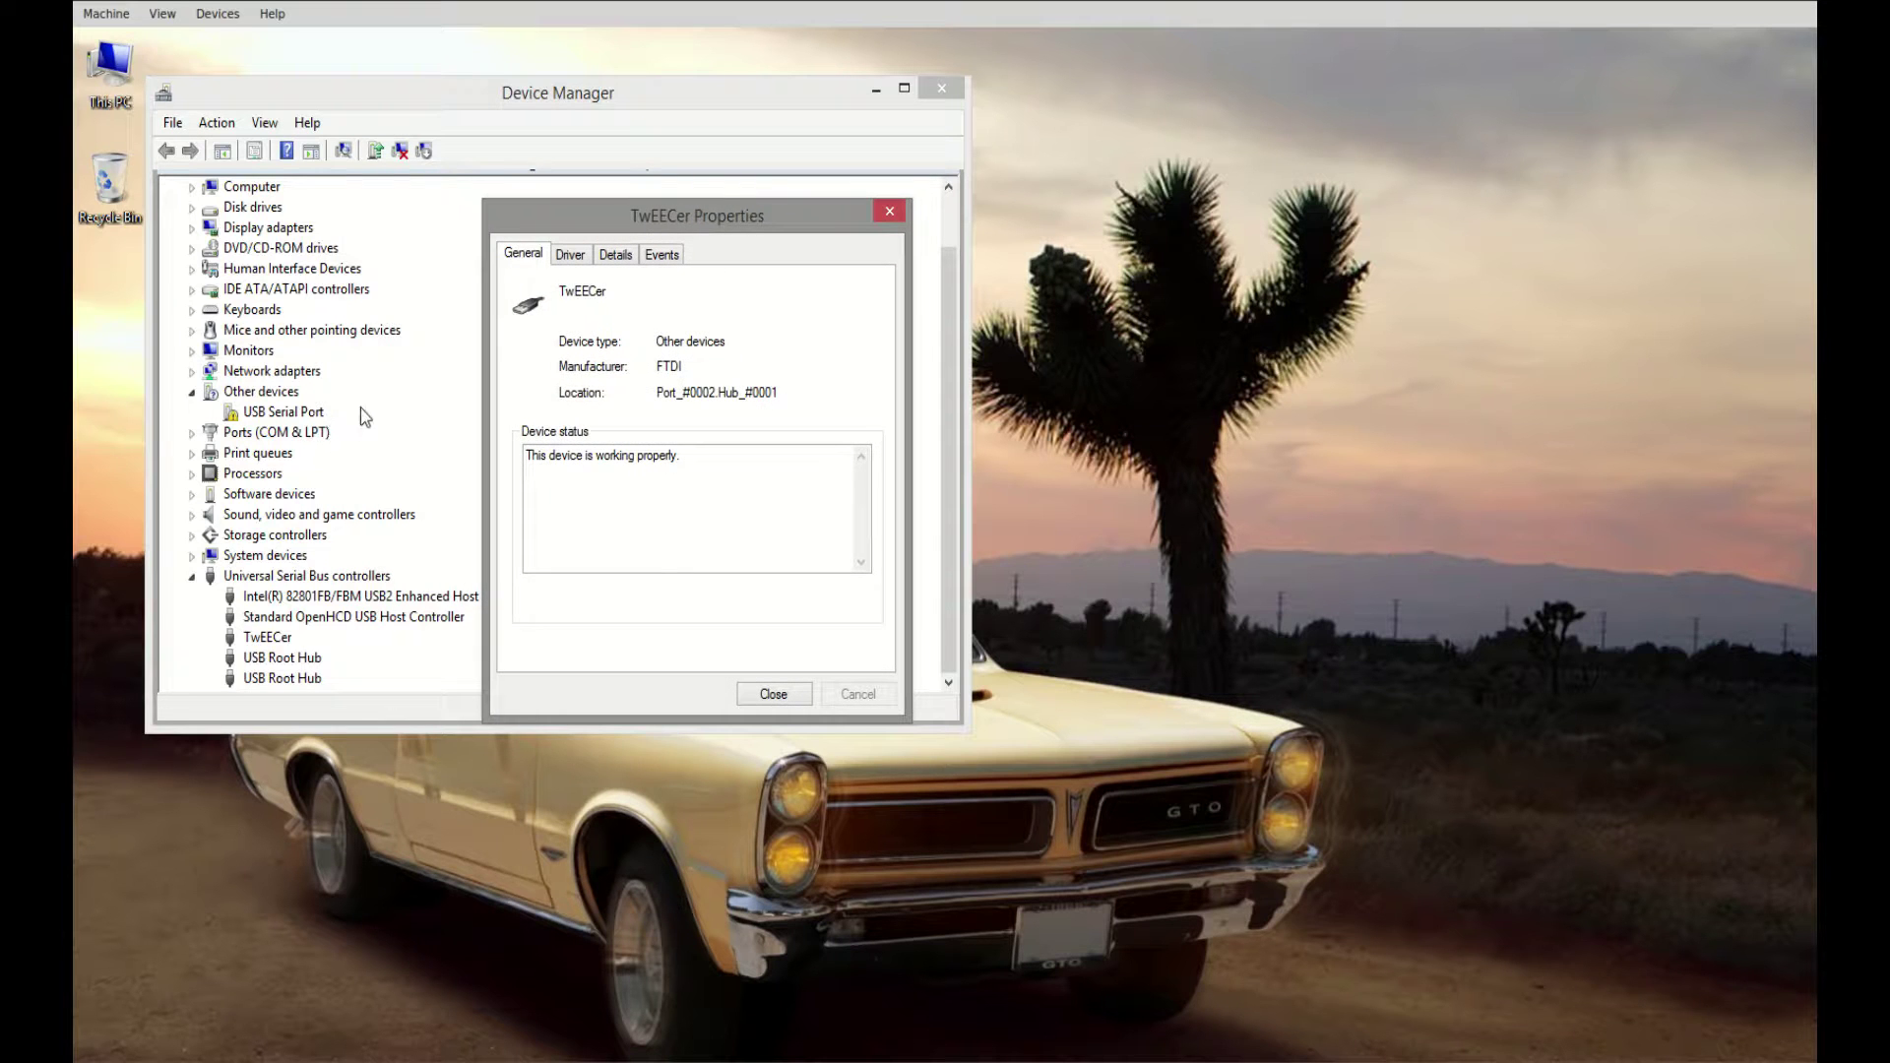
{"action": "left_click", "coordinate": [575, 258]}
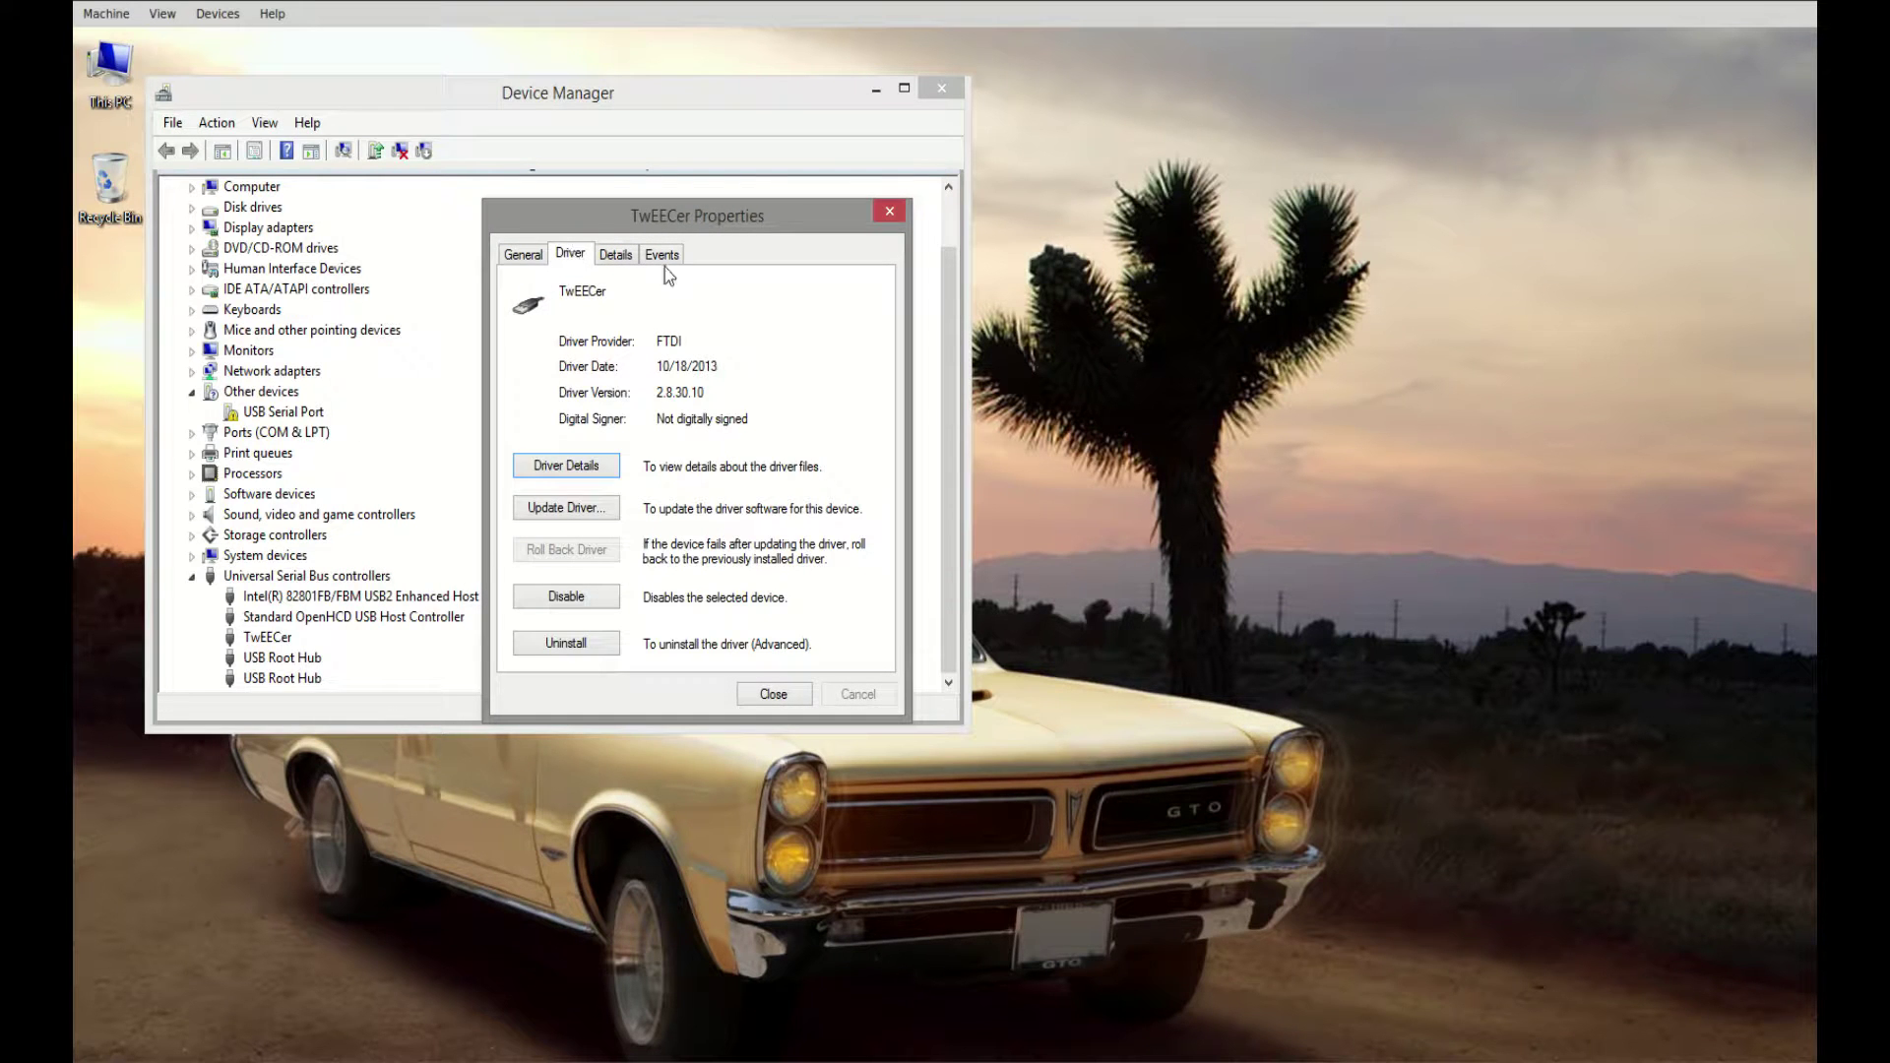
{"action": "left_click", "coordinate": [777, 694]}
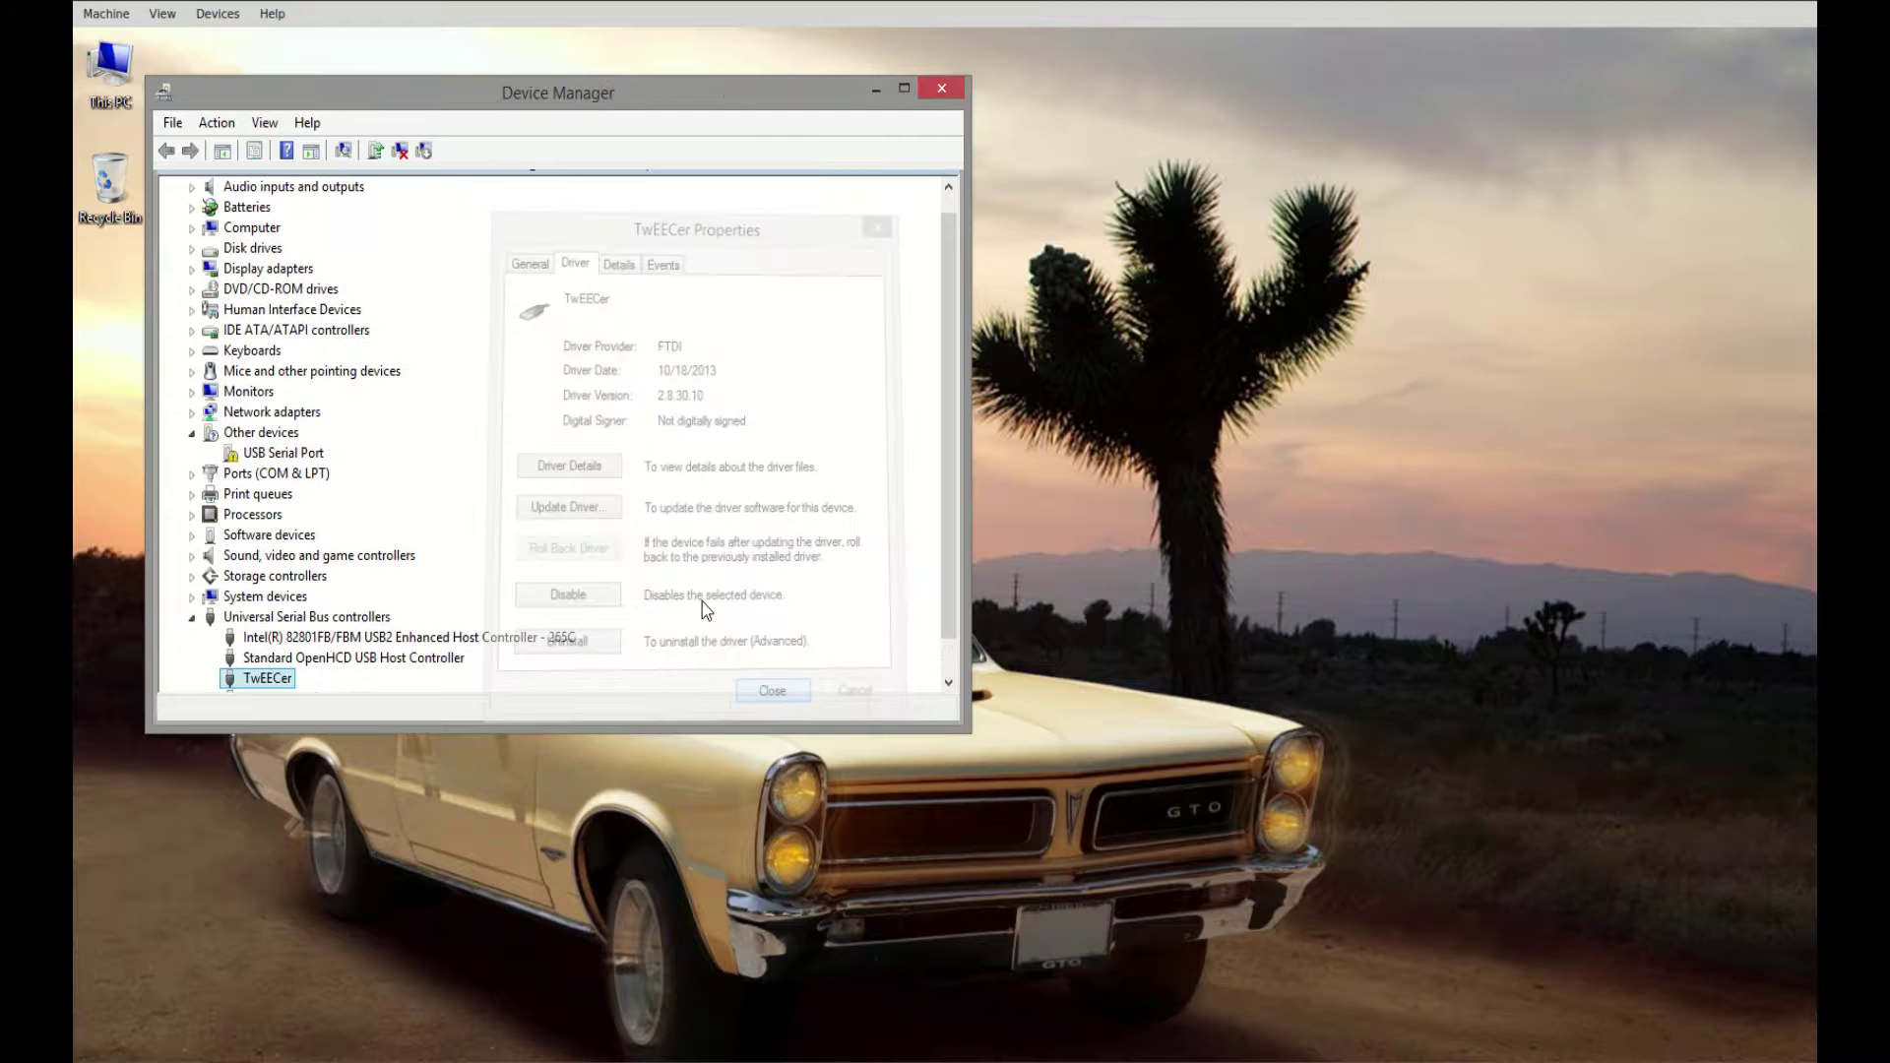
{"action": "double_click", "coordinate": [277, 683]}
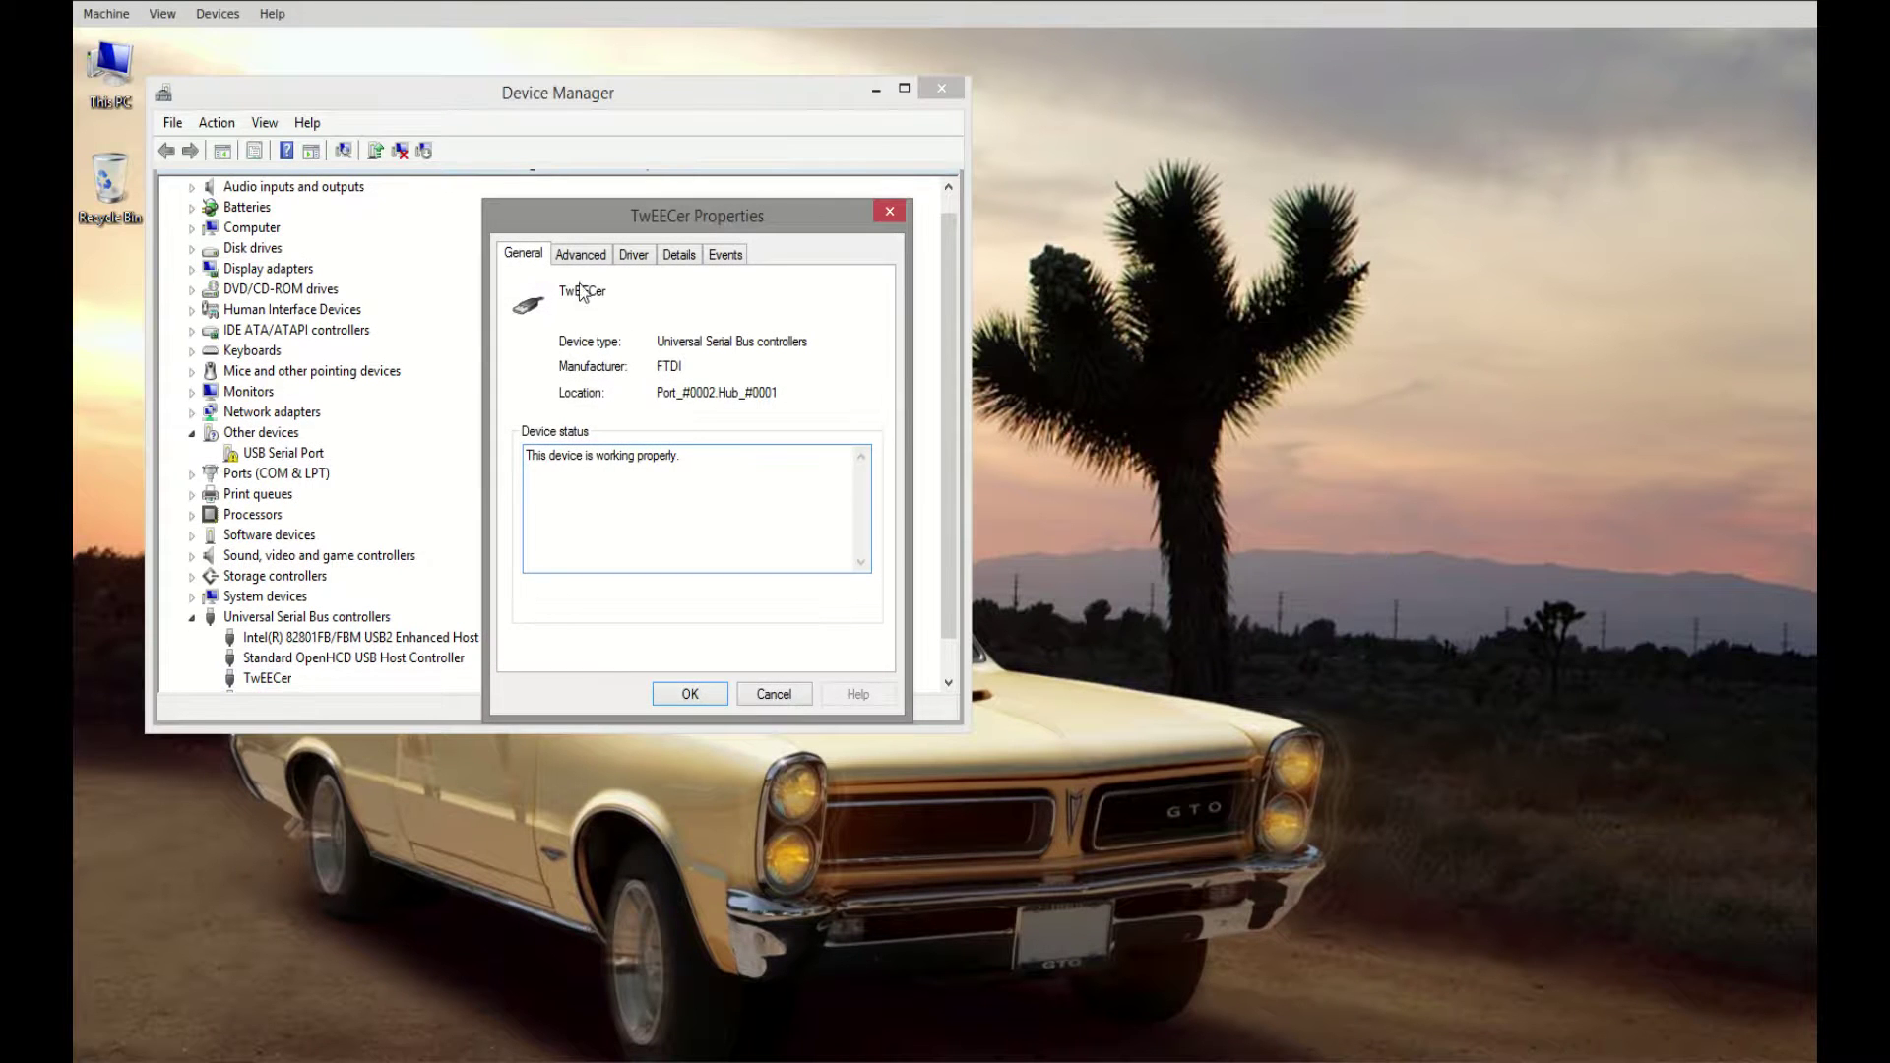
{"action": "left_click", "coordinate": [583, 255]}
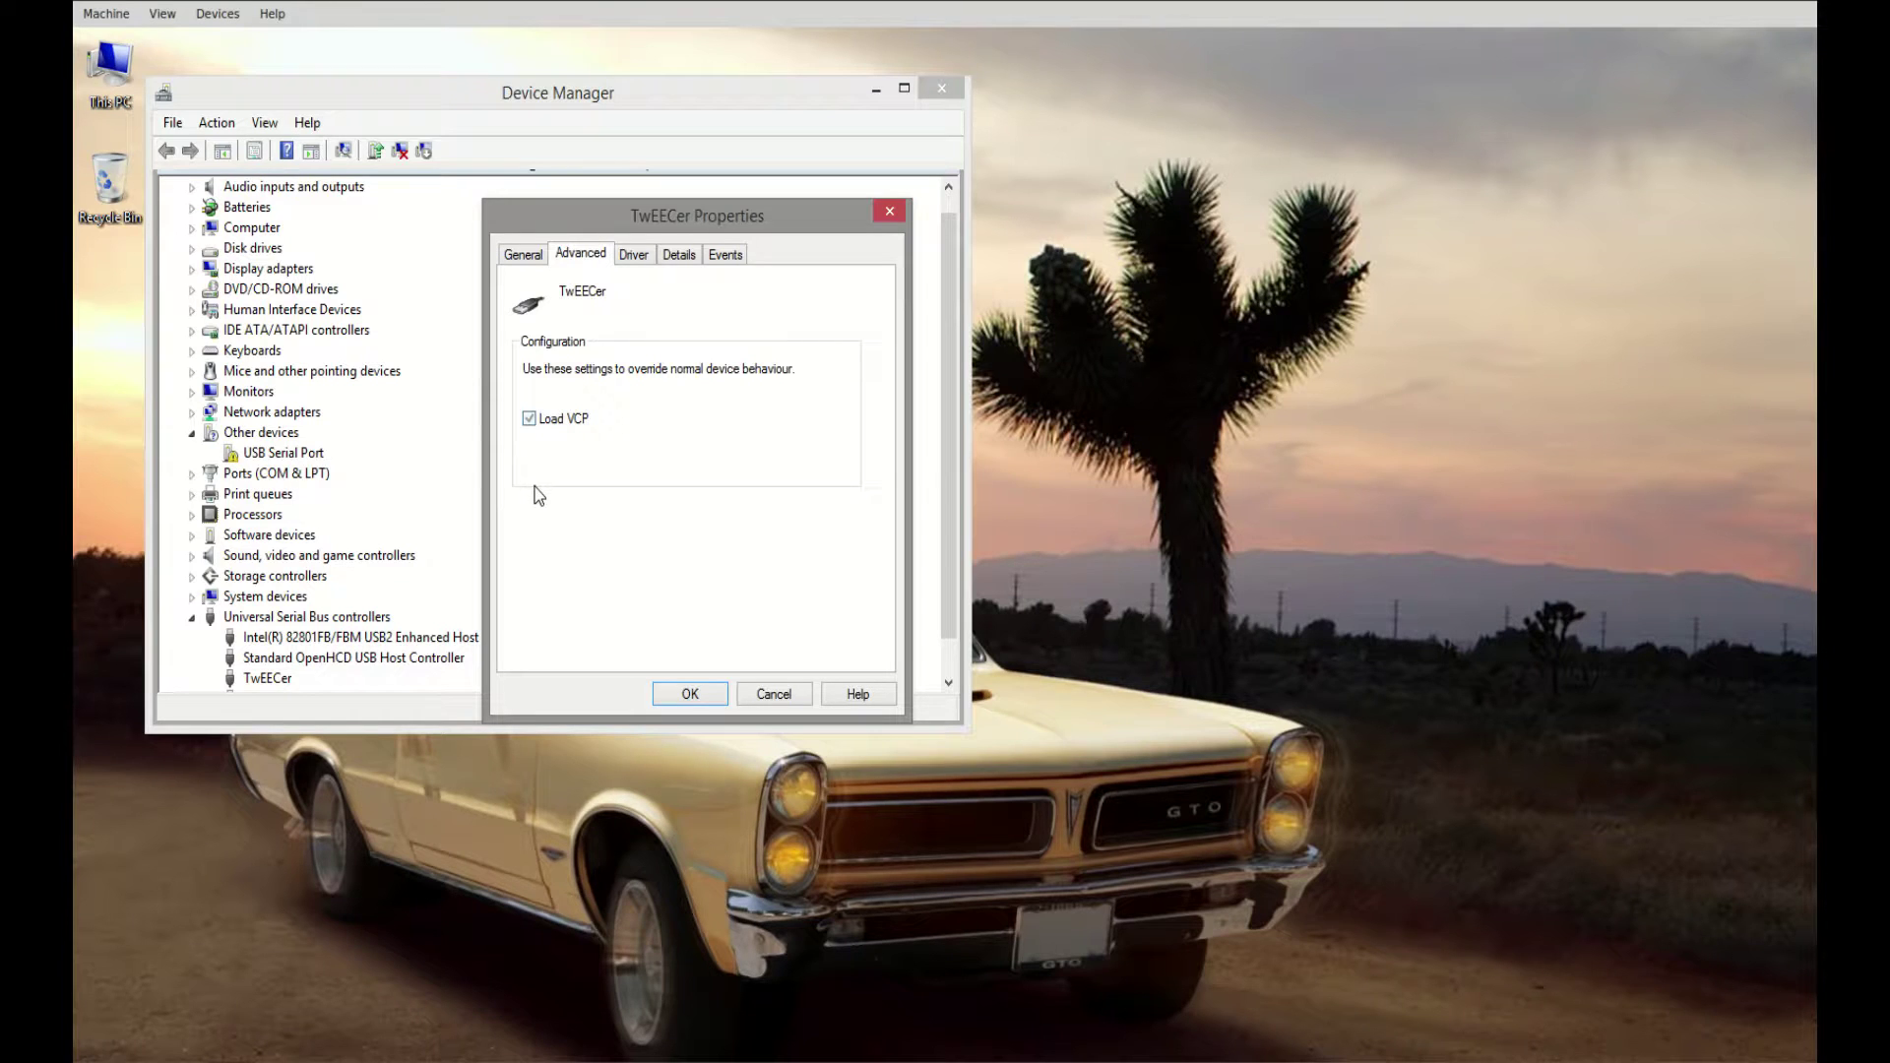
{"action": "key", "text": "space"}
{"action": "left_click", "coordinate": [689, 693]}
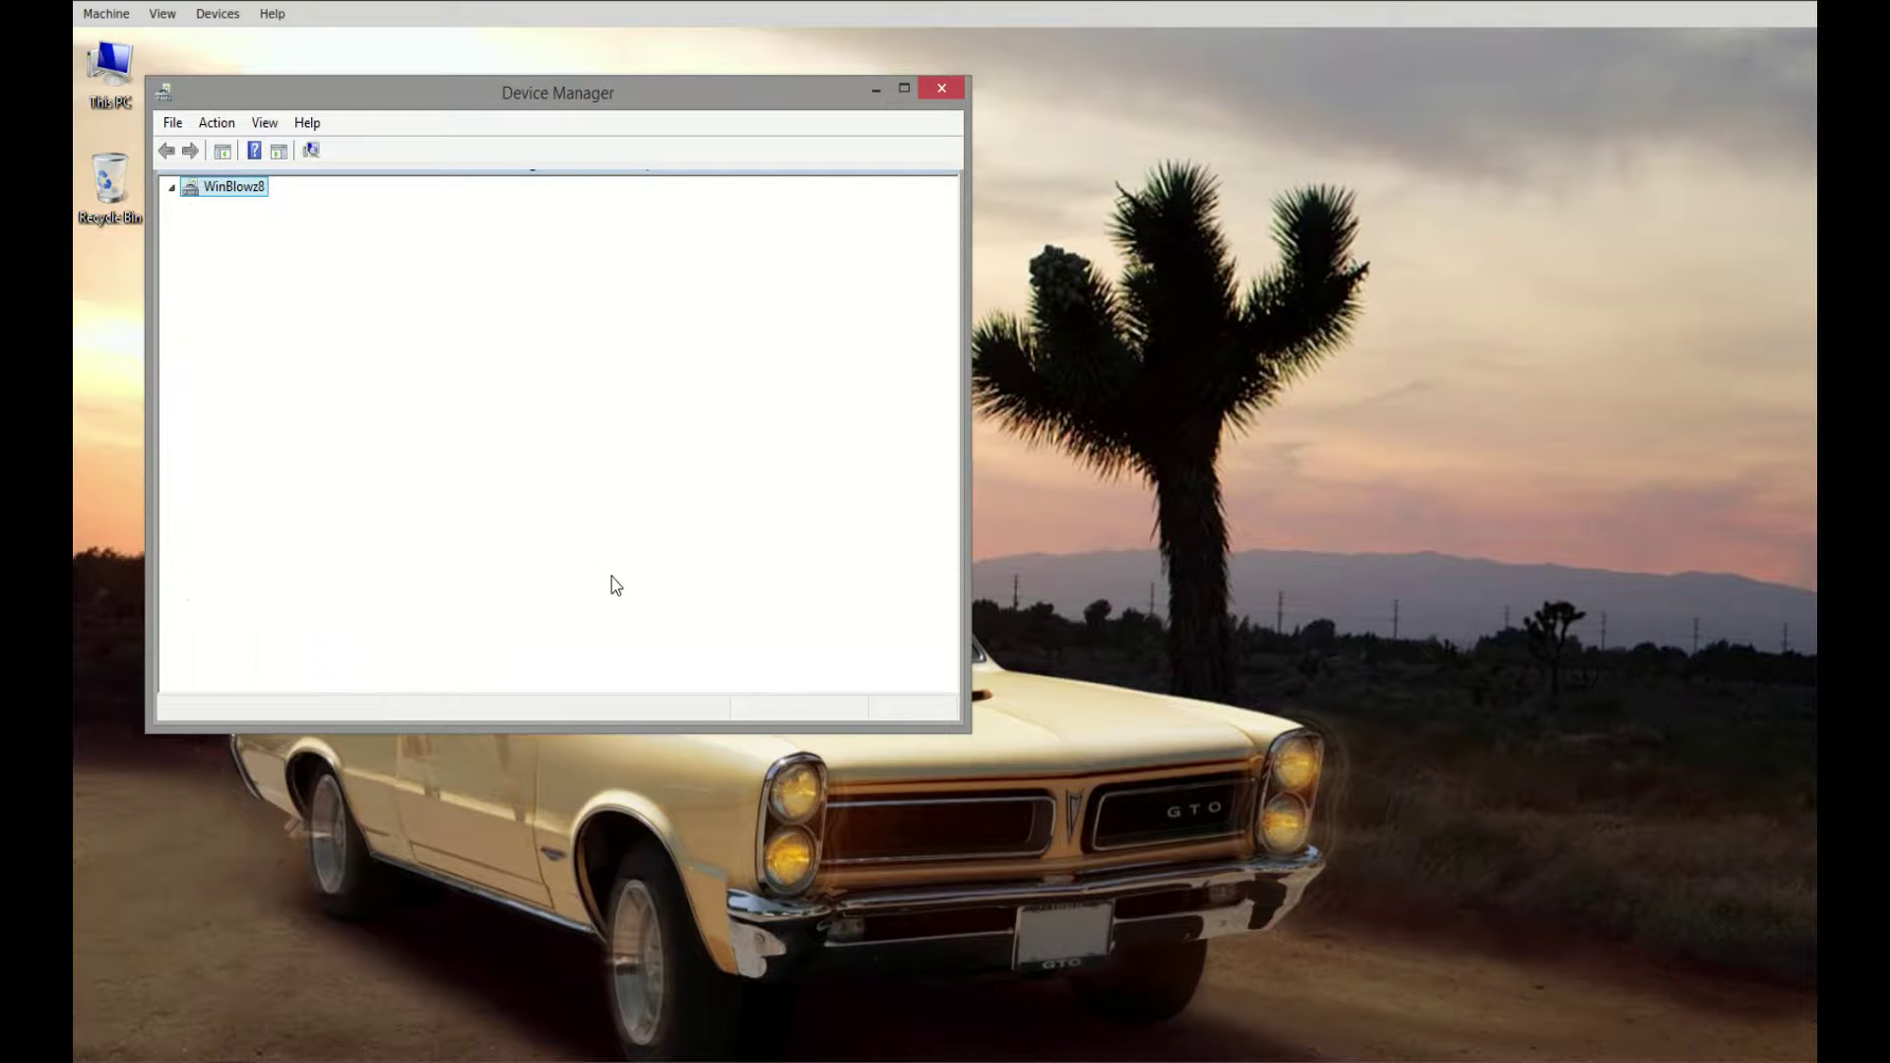
Reopen TwEECer properties to confirm Load VCP is off, then close Device Manager.
{"action": "double_click", "coordinate": [265, 640]}
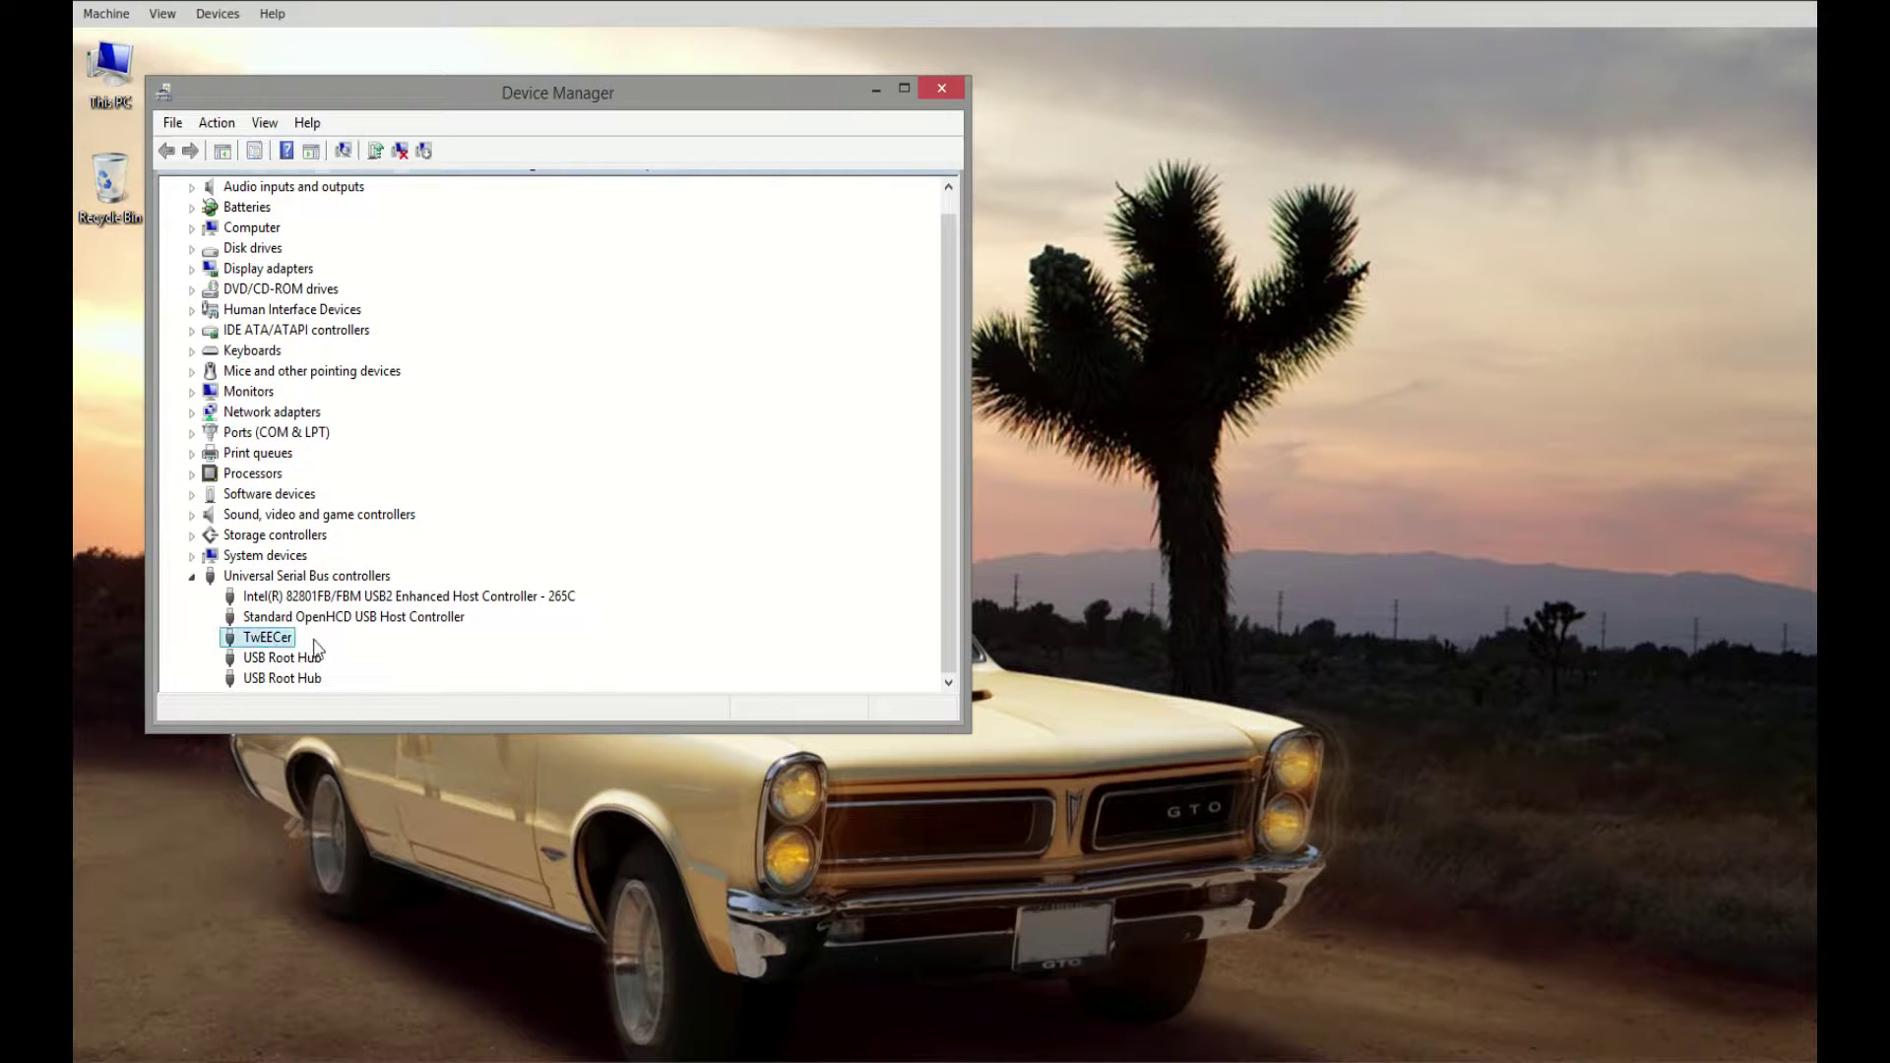
{"action": "left_click", "coordinate": [583, 256]}
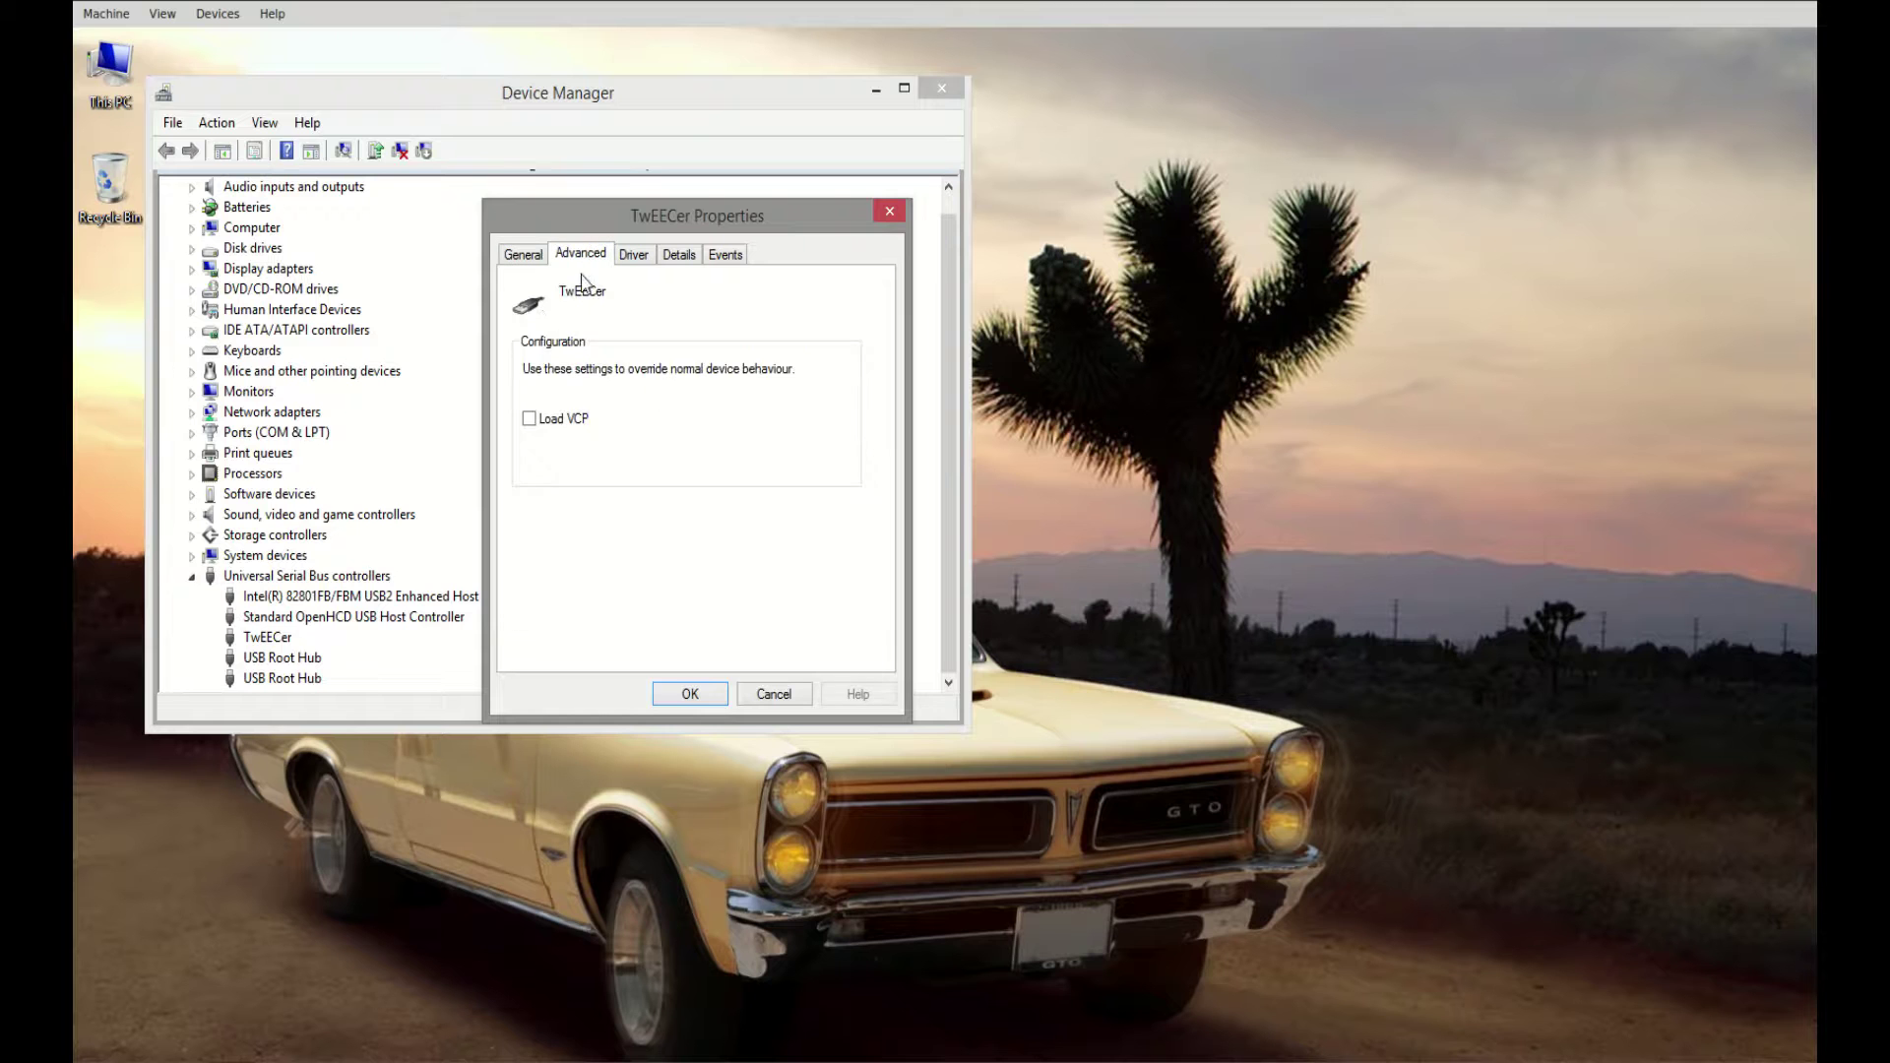
{"action": "left_click", "coordinate": [717, 693]}
{"action": "left_click", "coordinate": [940, 90]}
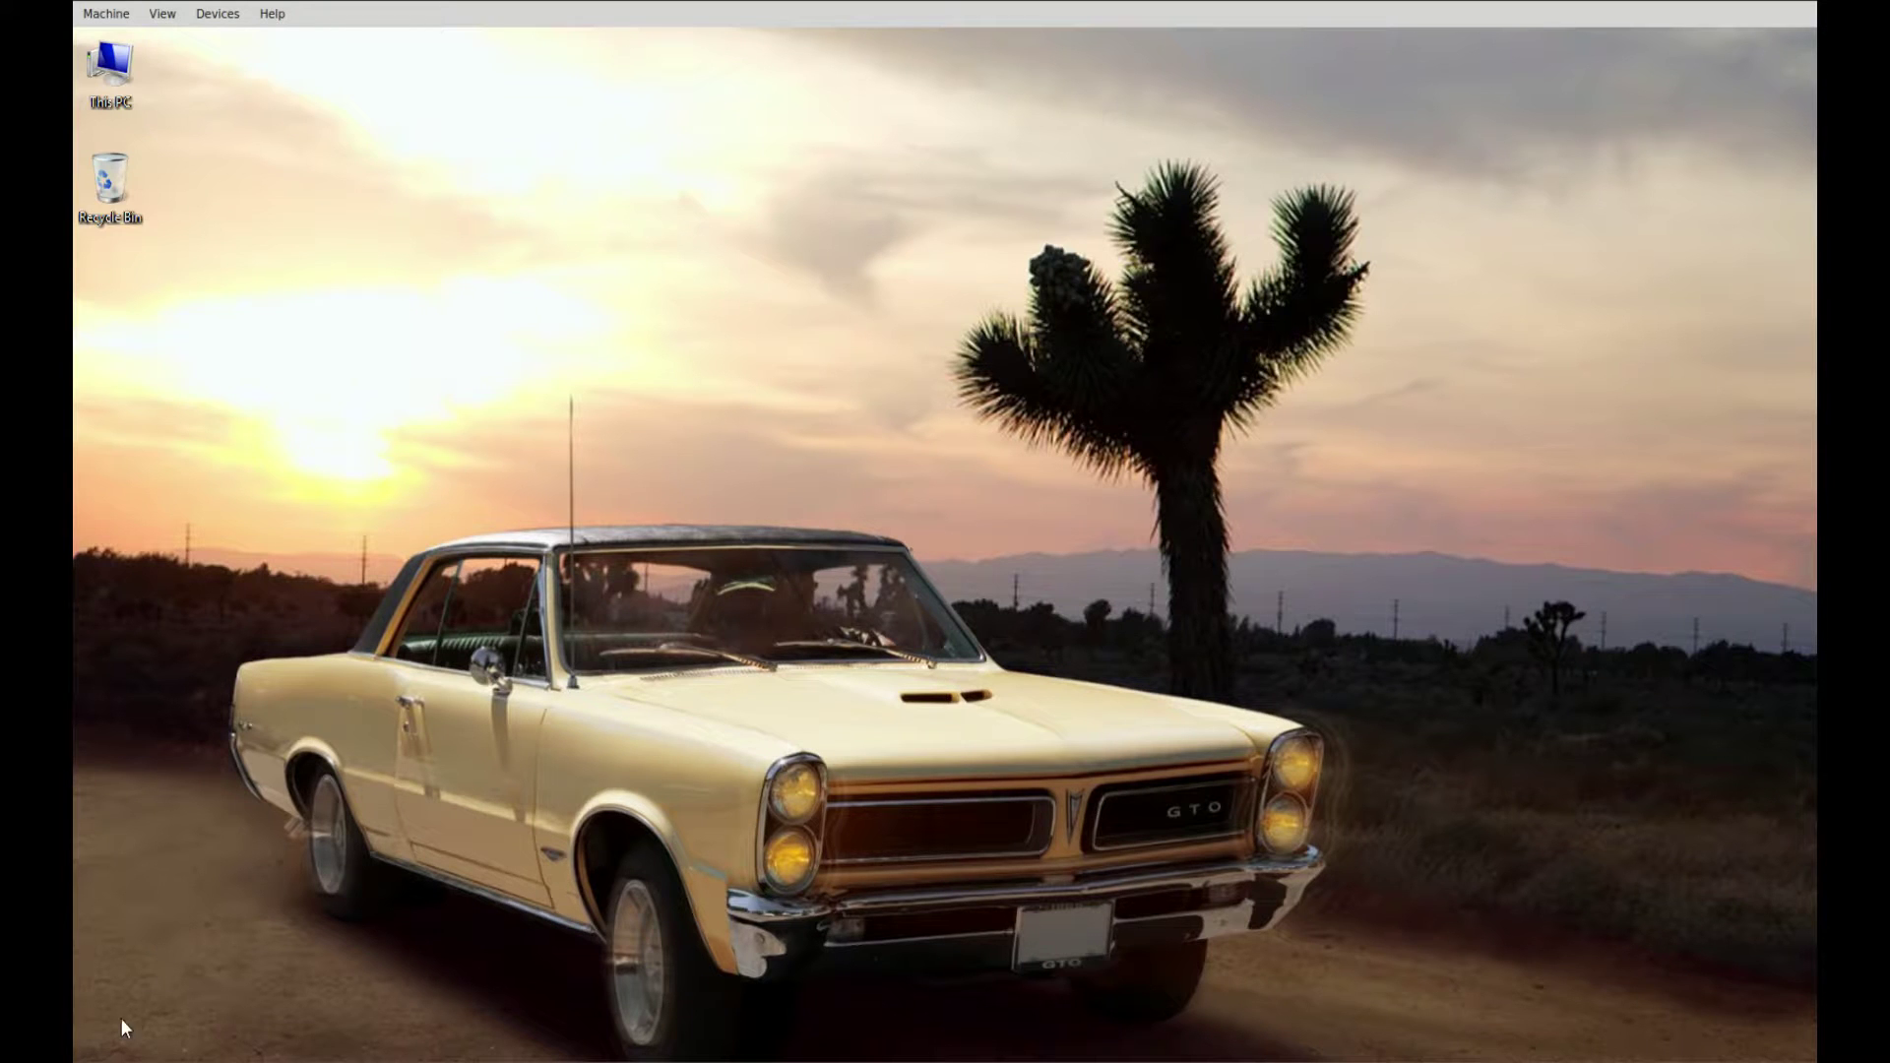
Launch CalEdit from Apps by name and read the connected TwEECer.
{"action": "left_click", "coordinate": [93, 1039]}
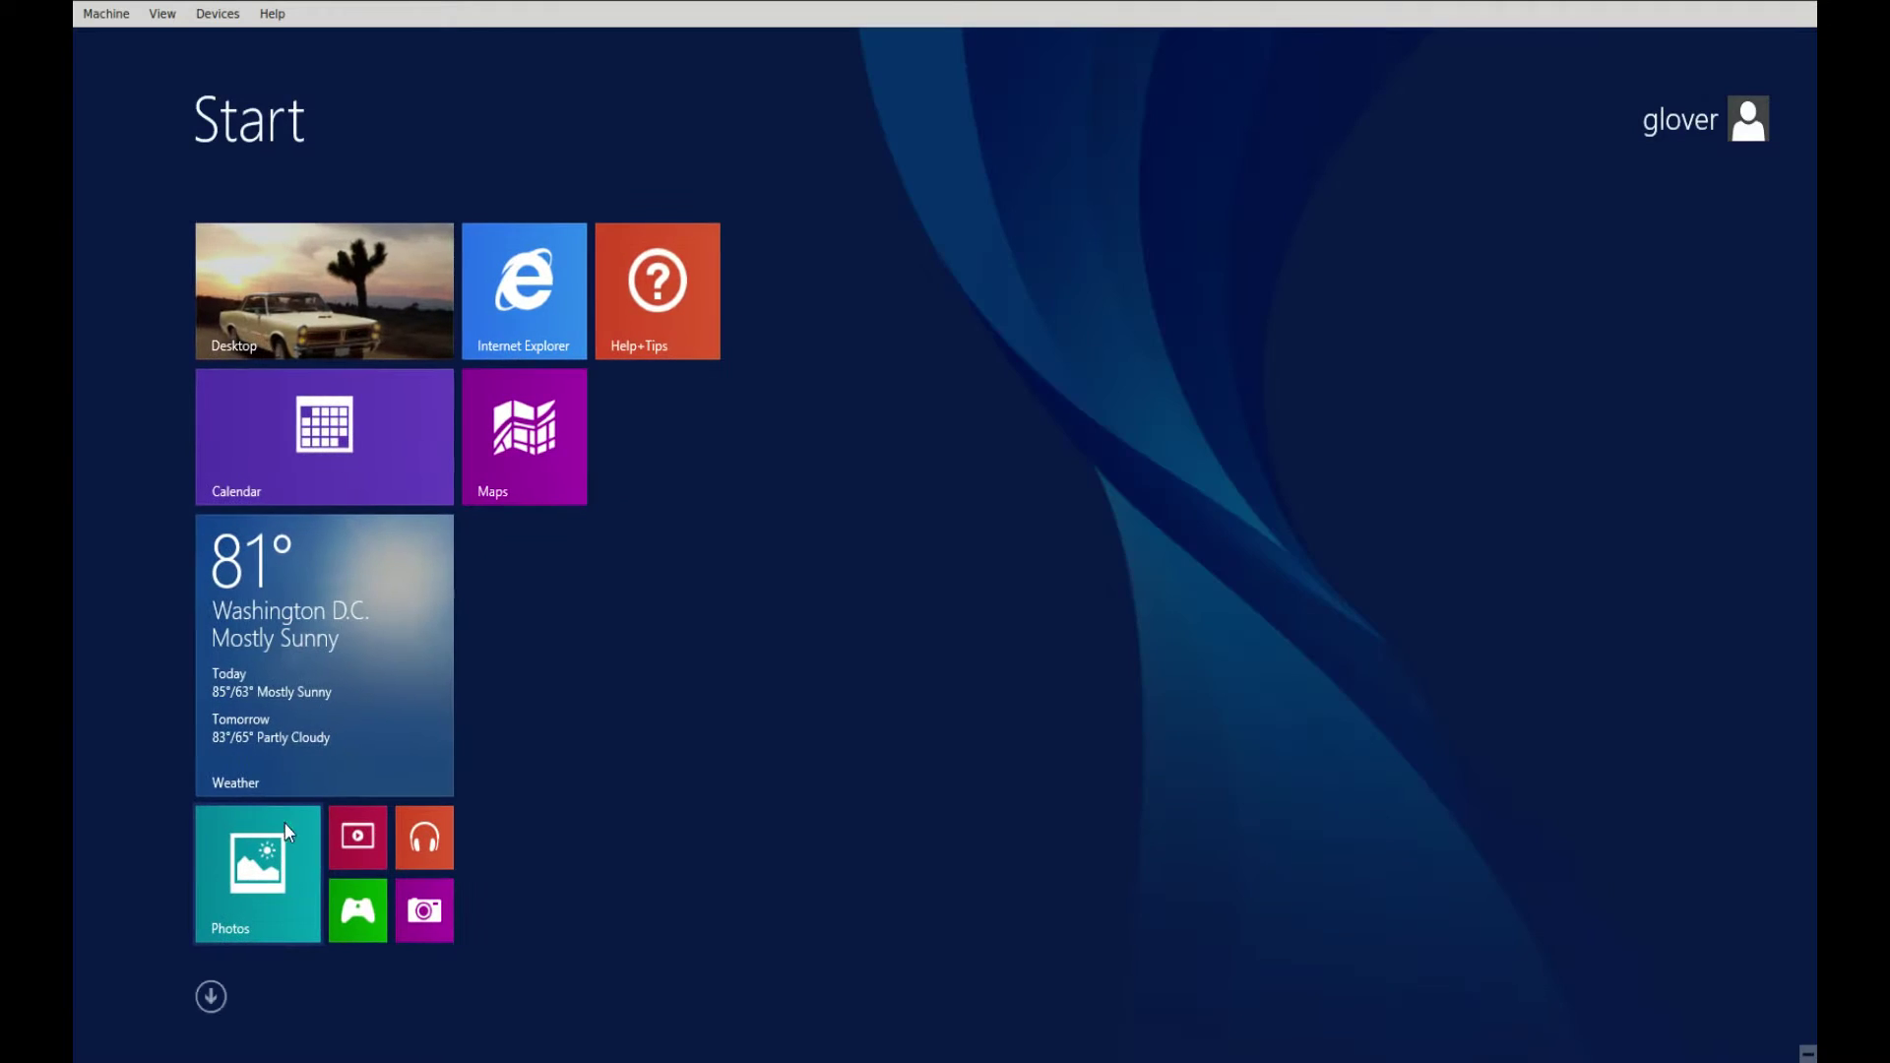
{"action": "left_click", "coordinate": [212, 996]}
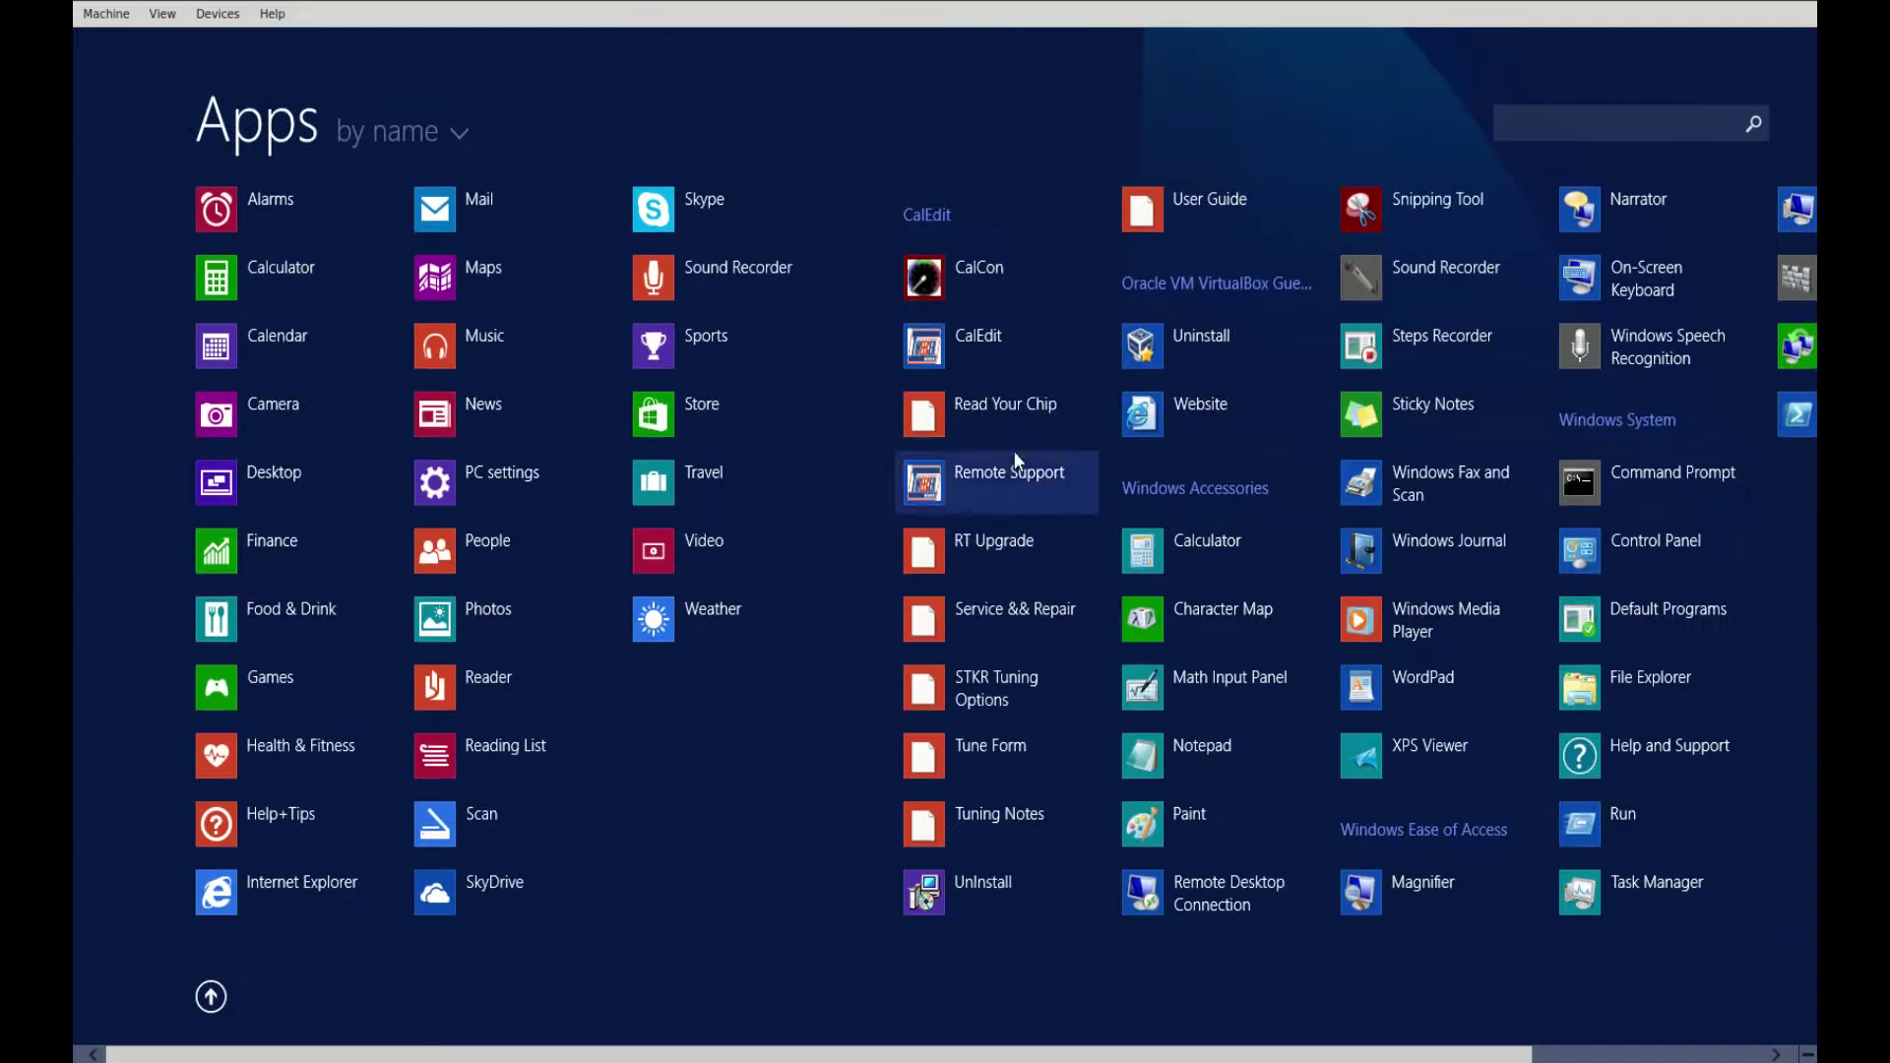
{"action": "left_click", "coordinate": [983, 346]}
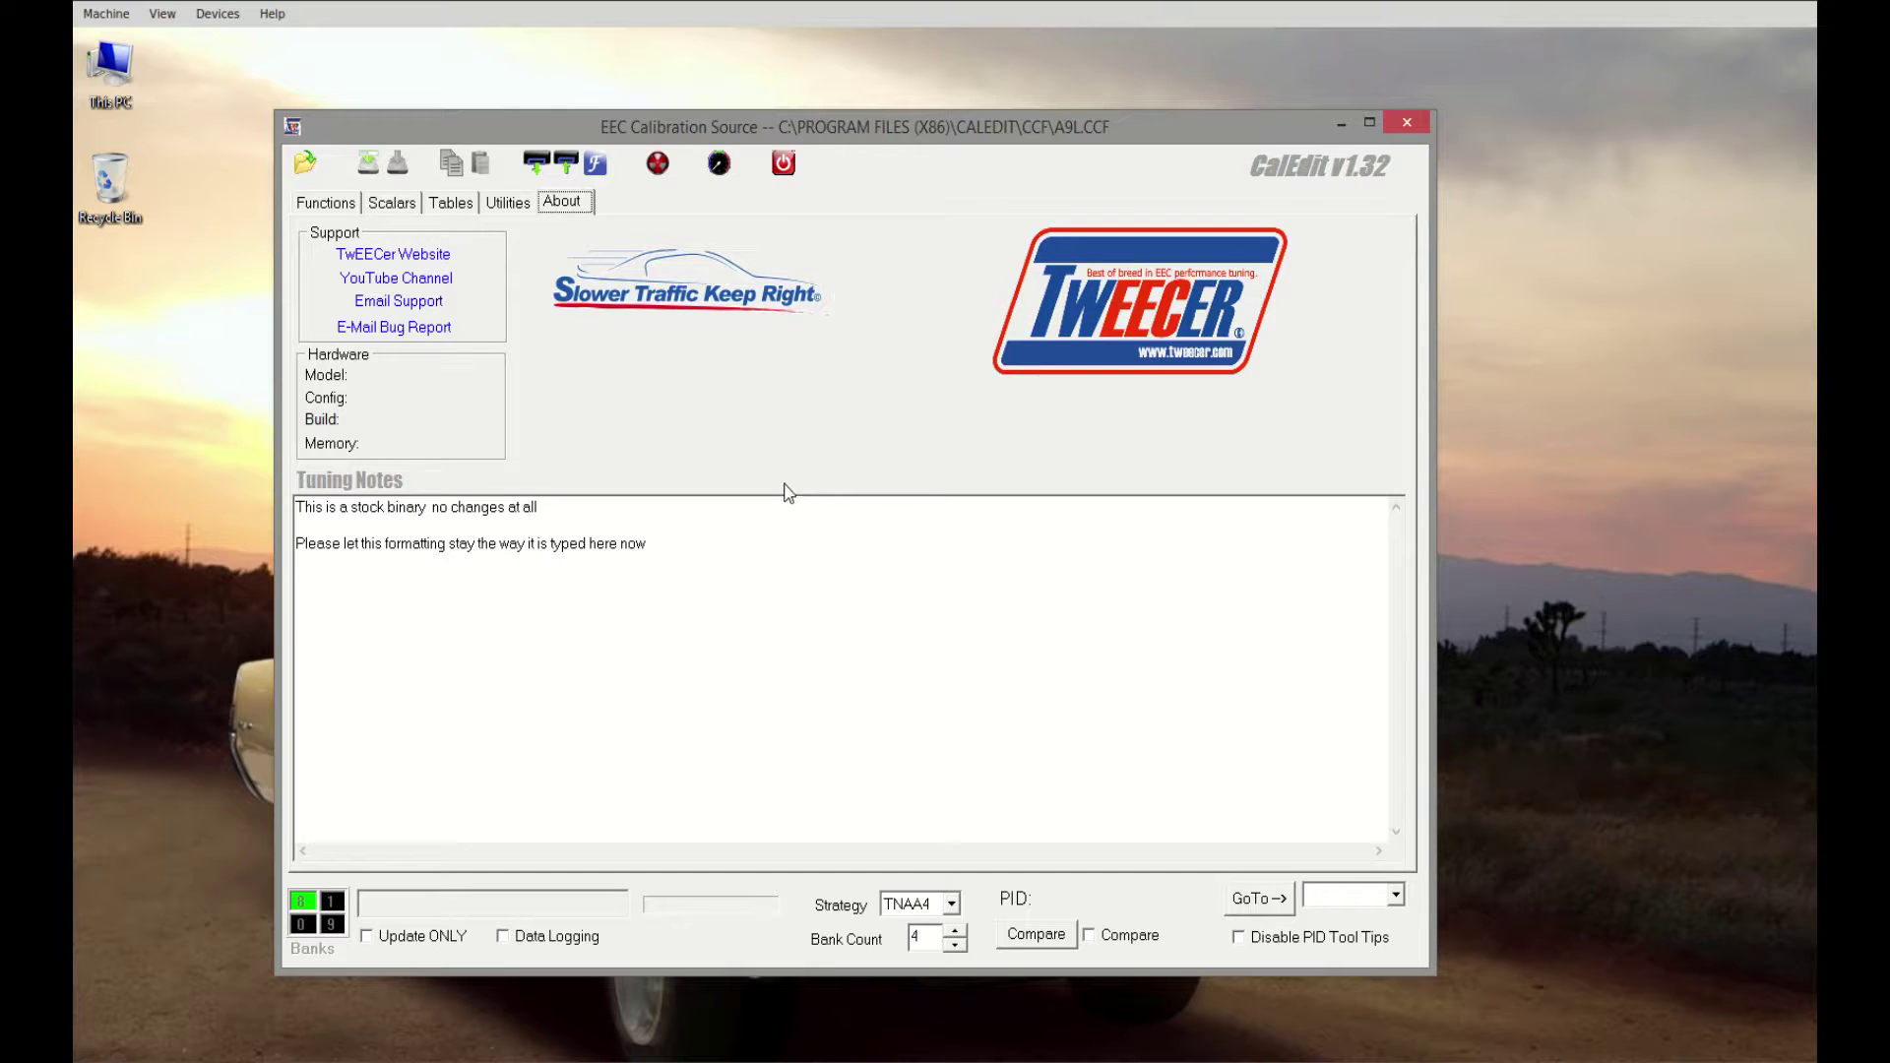
{"action": "left_click", "coordinate": [537, 167]}
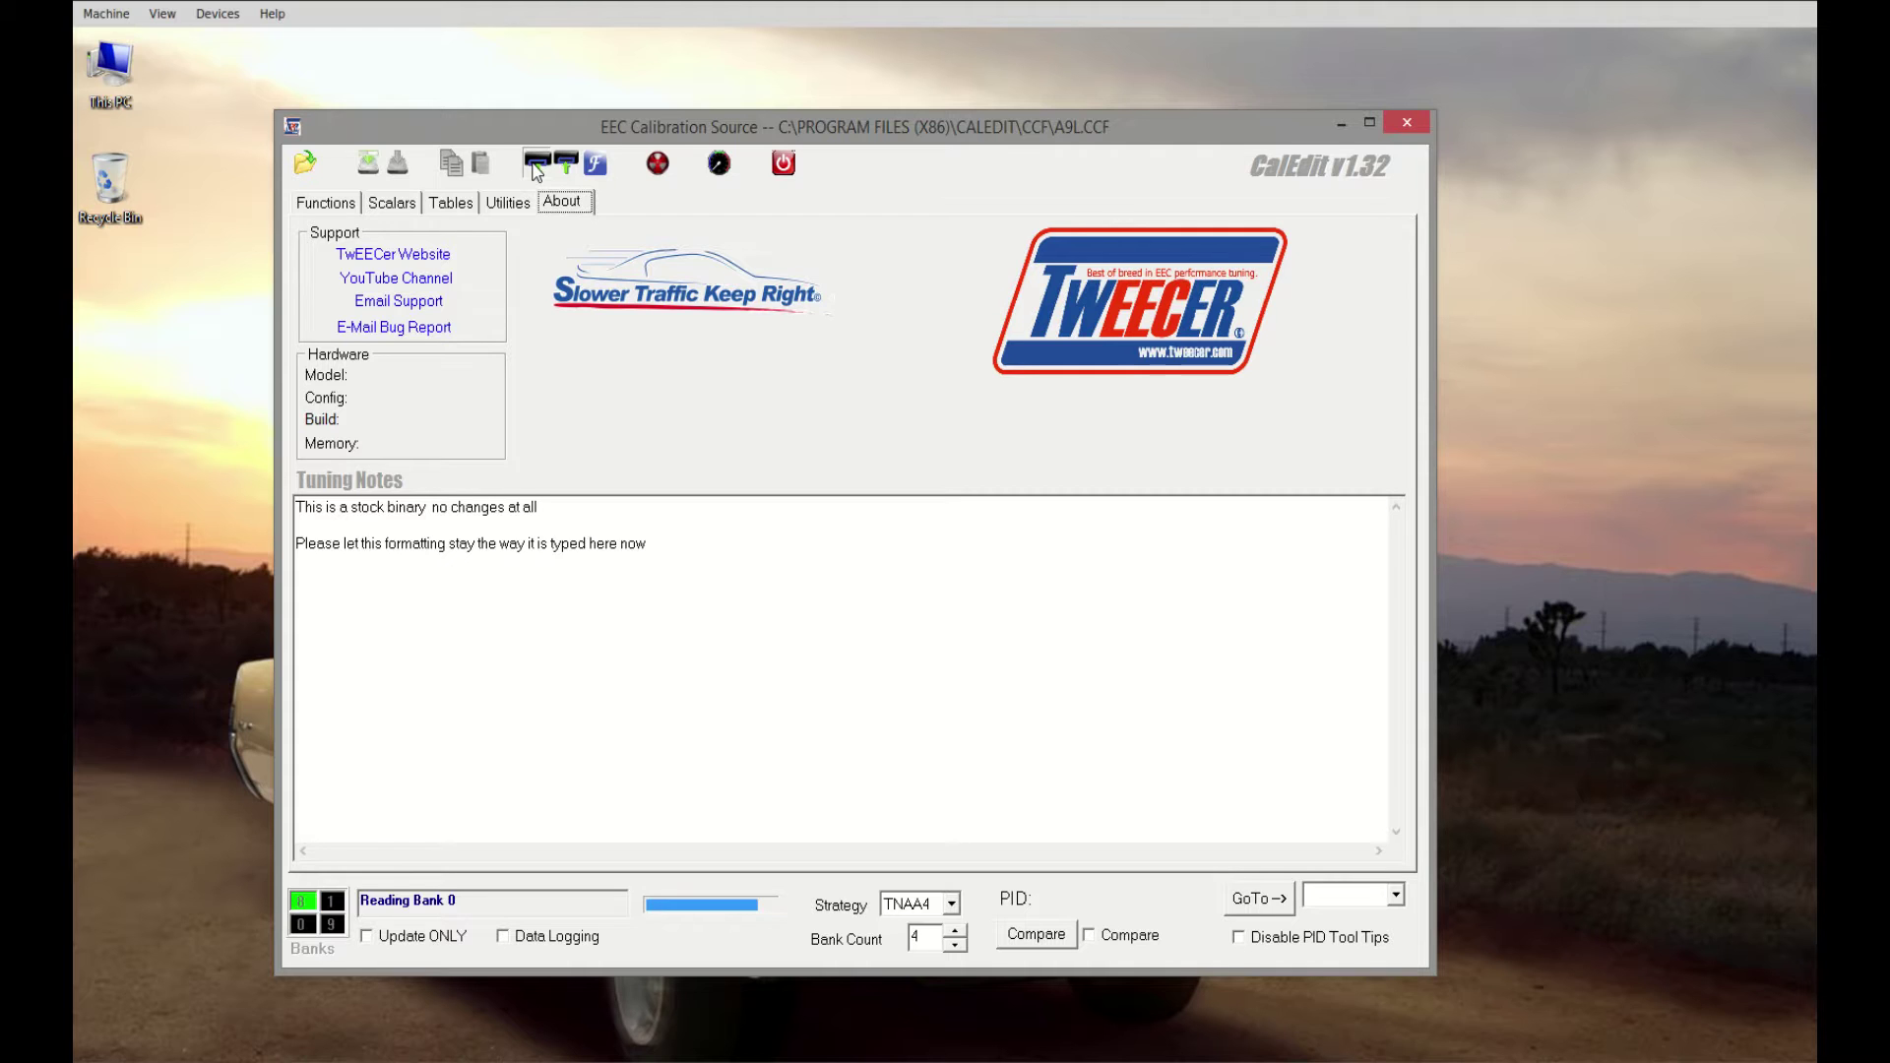
Check the Scalars tab, then return to the hardware details showing build 5510R00E and Atmel memory.
{"action": "left_click", "coordinate": [392, 202]}
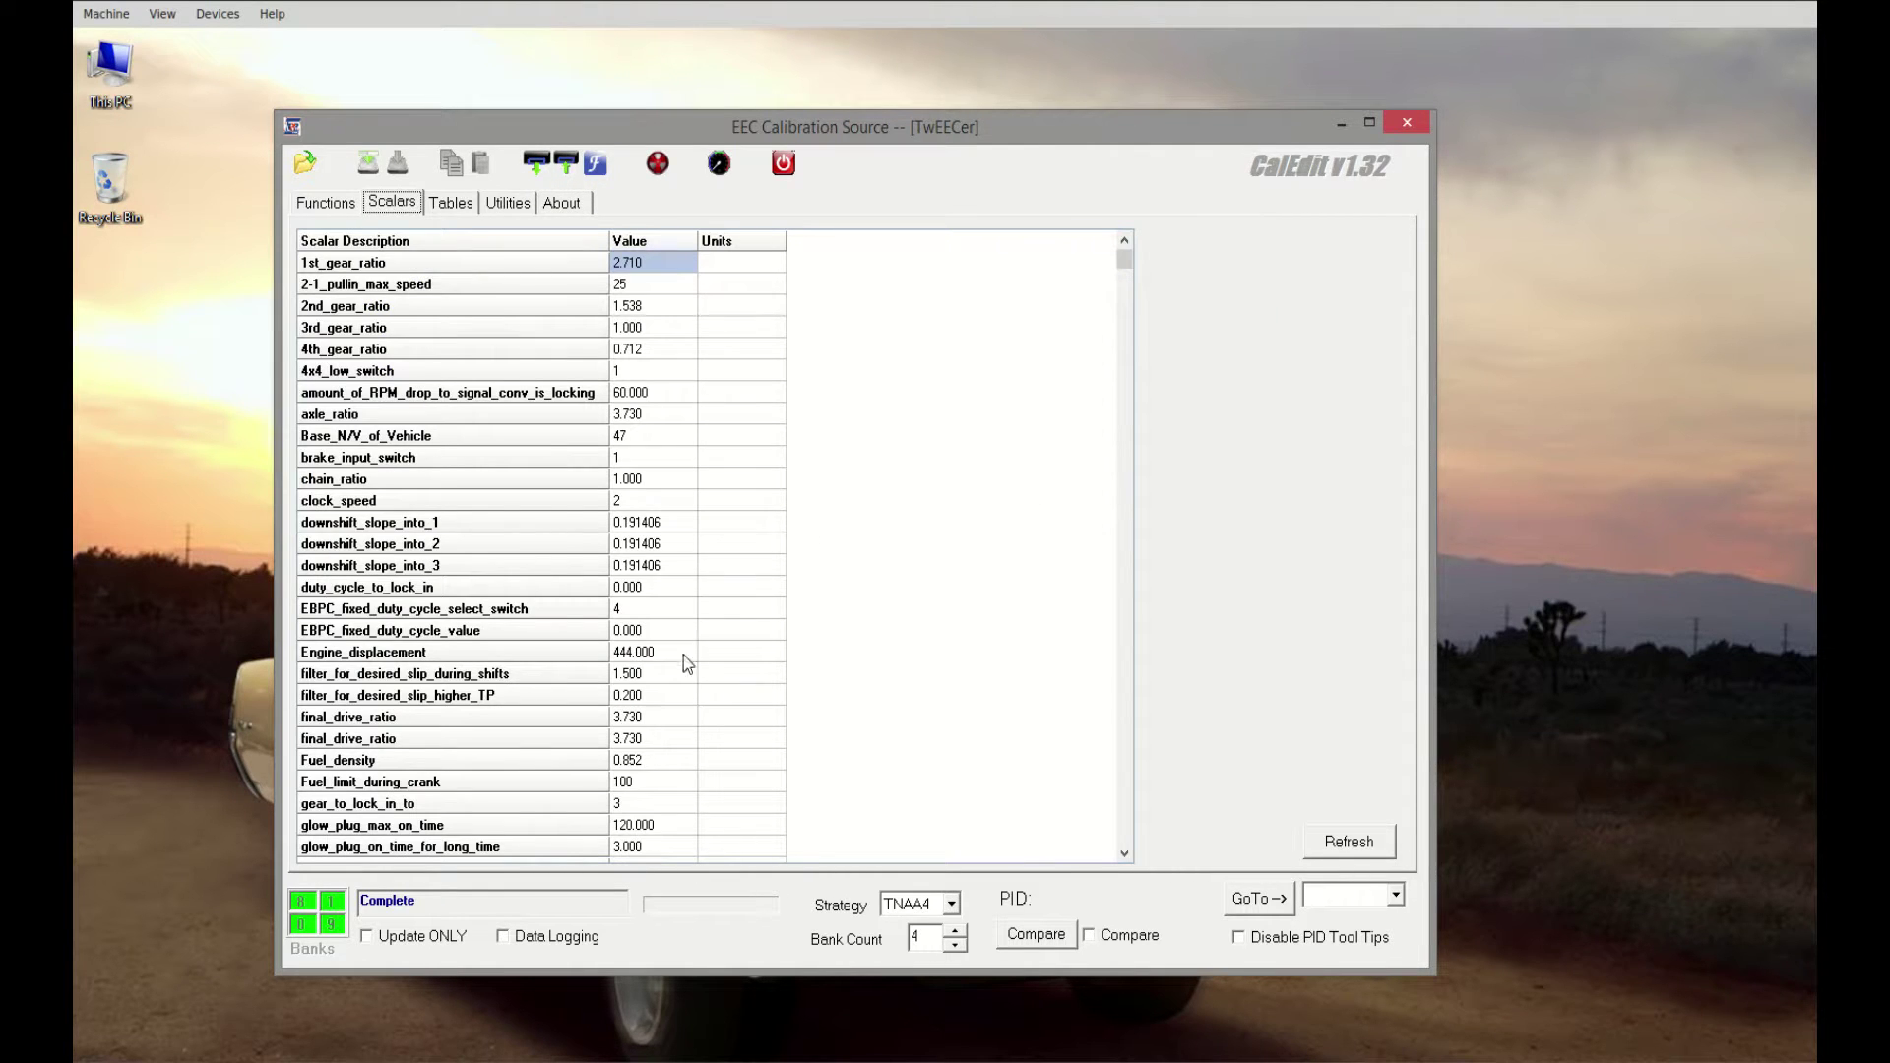
{"action": "left_click", "coordinate": [559, 203]}
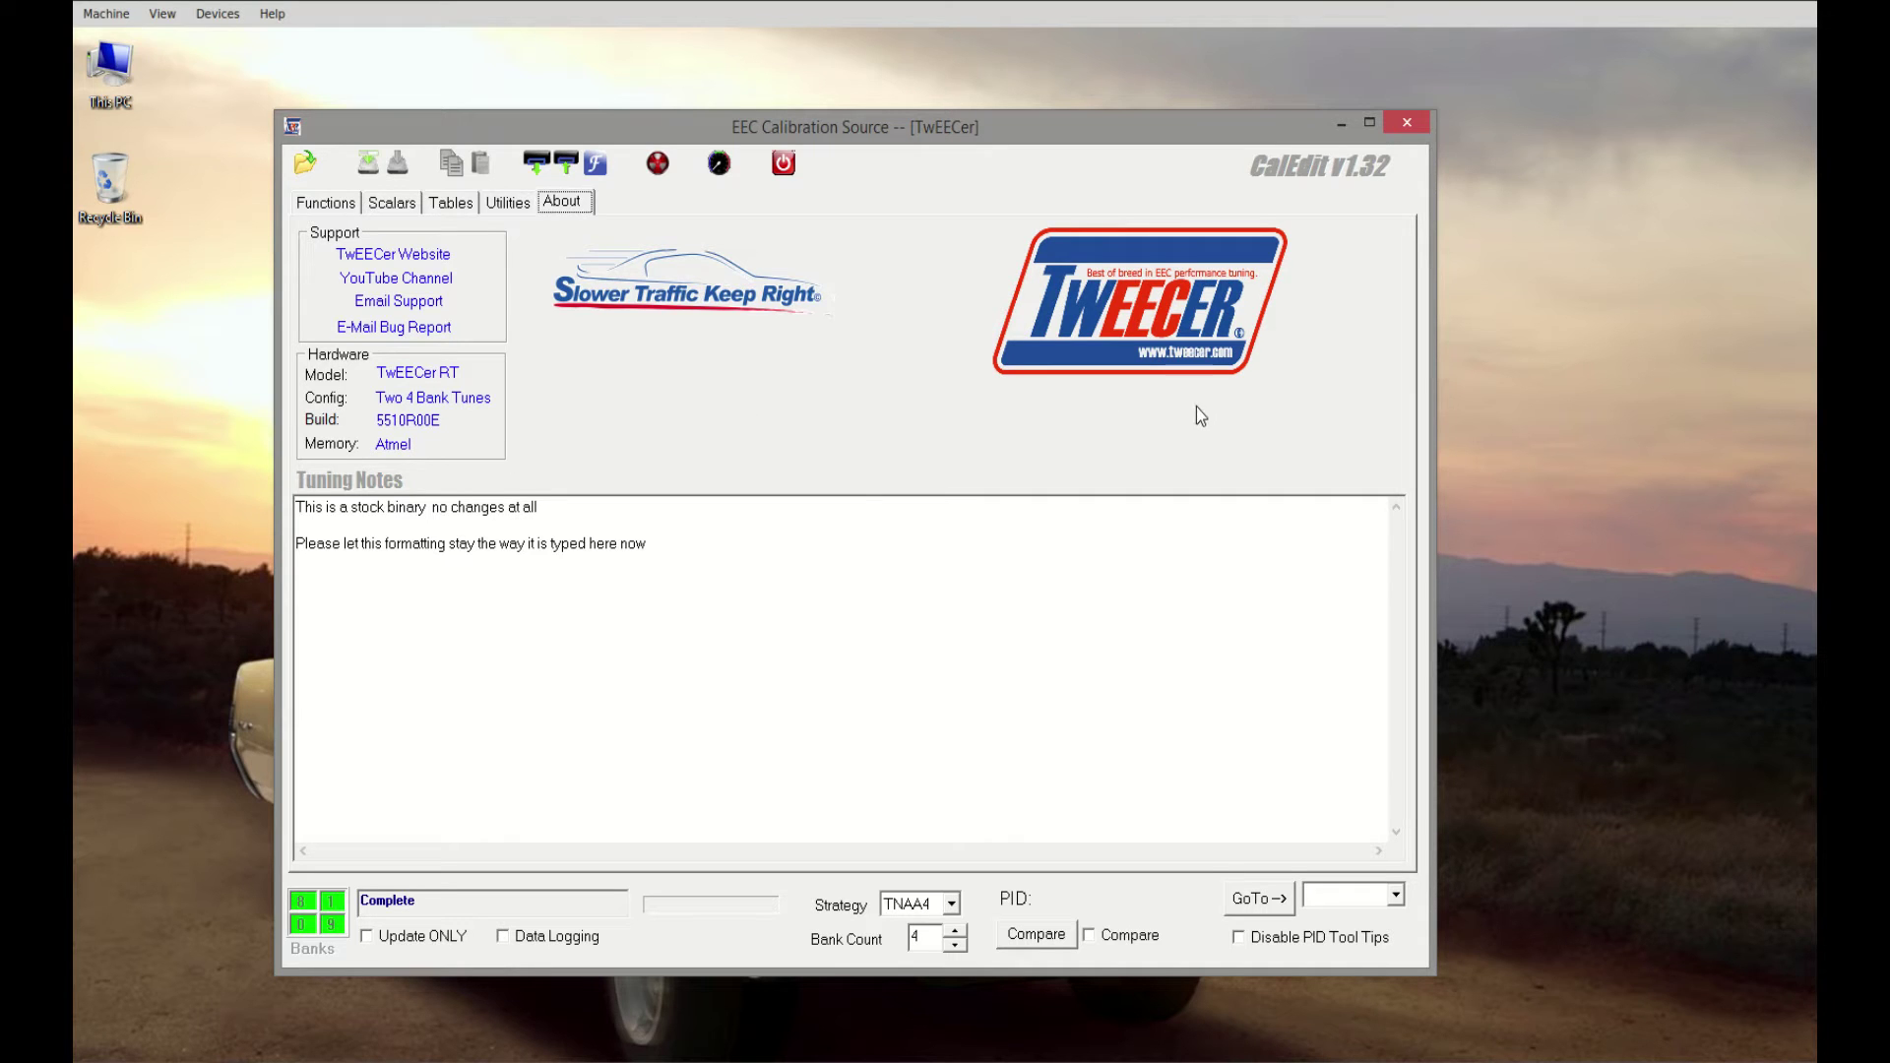
Open User Guide from C:\Program Files (x86)\CalEdit in File Explorer.
{"action": "mouse_move", "coordinate": [133, 1061]}
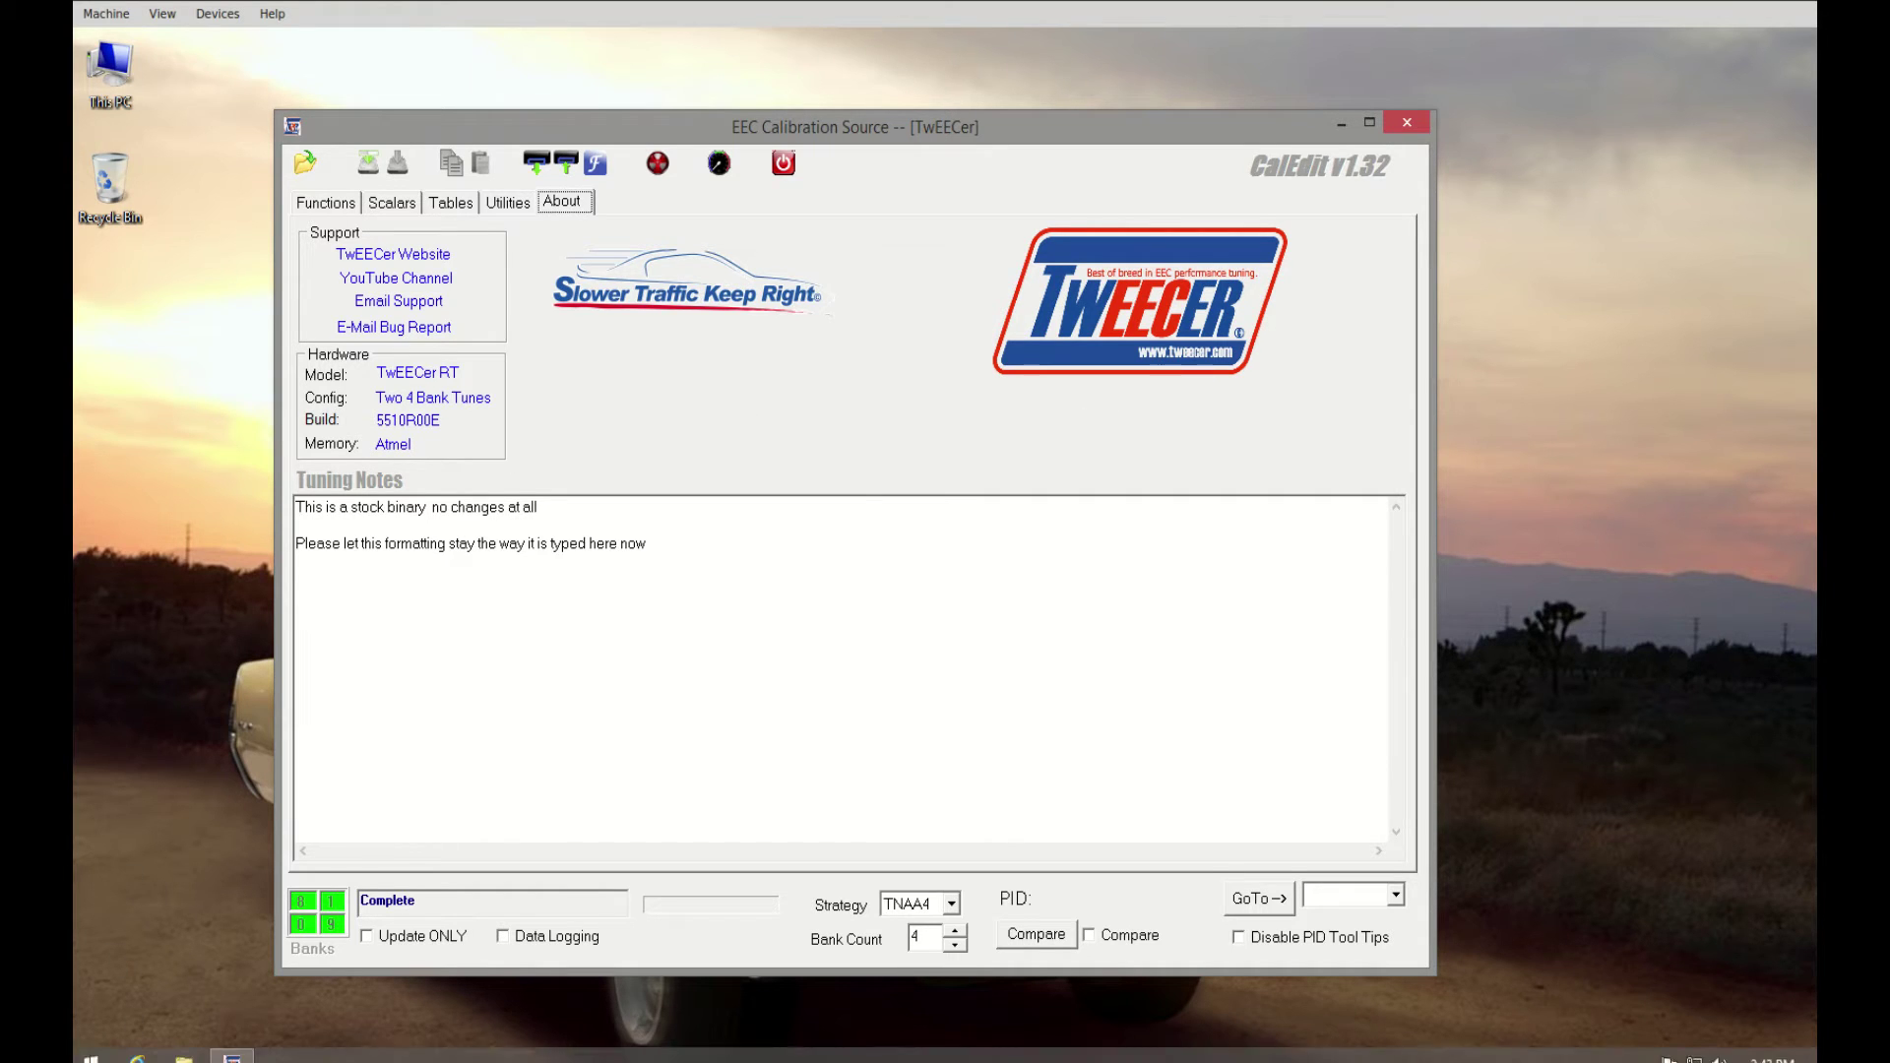
{"action": "left_click", "coordinate": [184, 1050]}
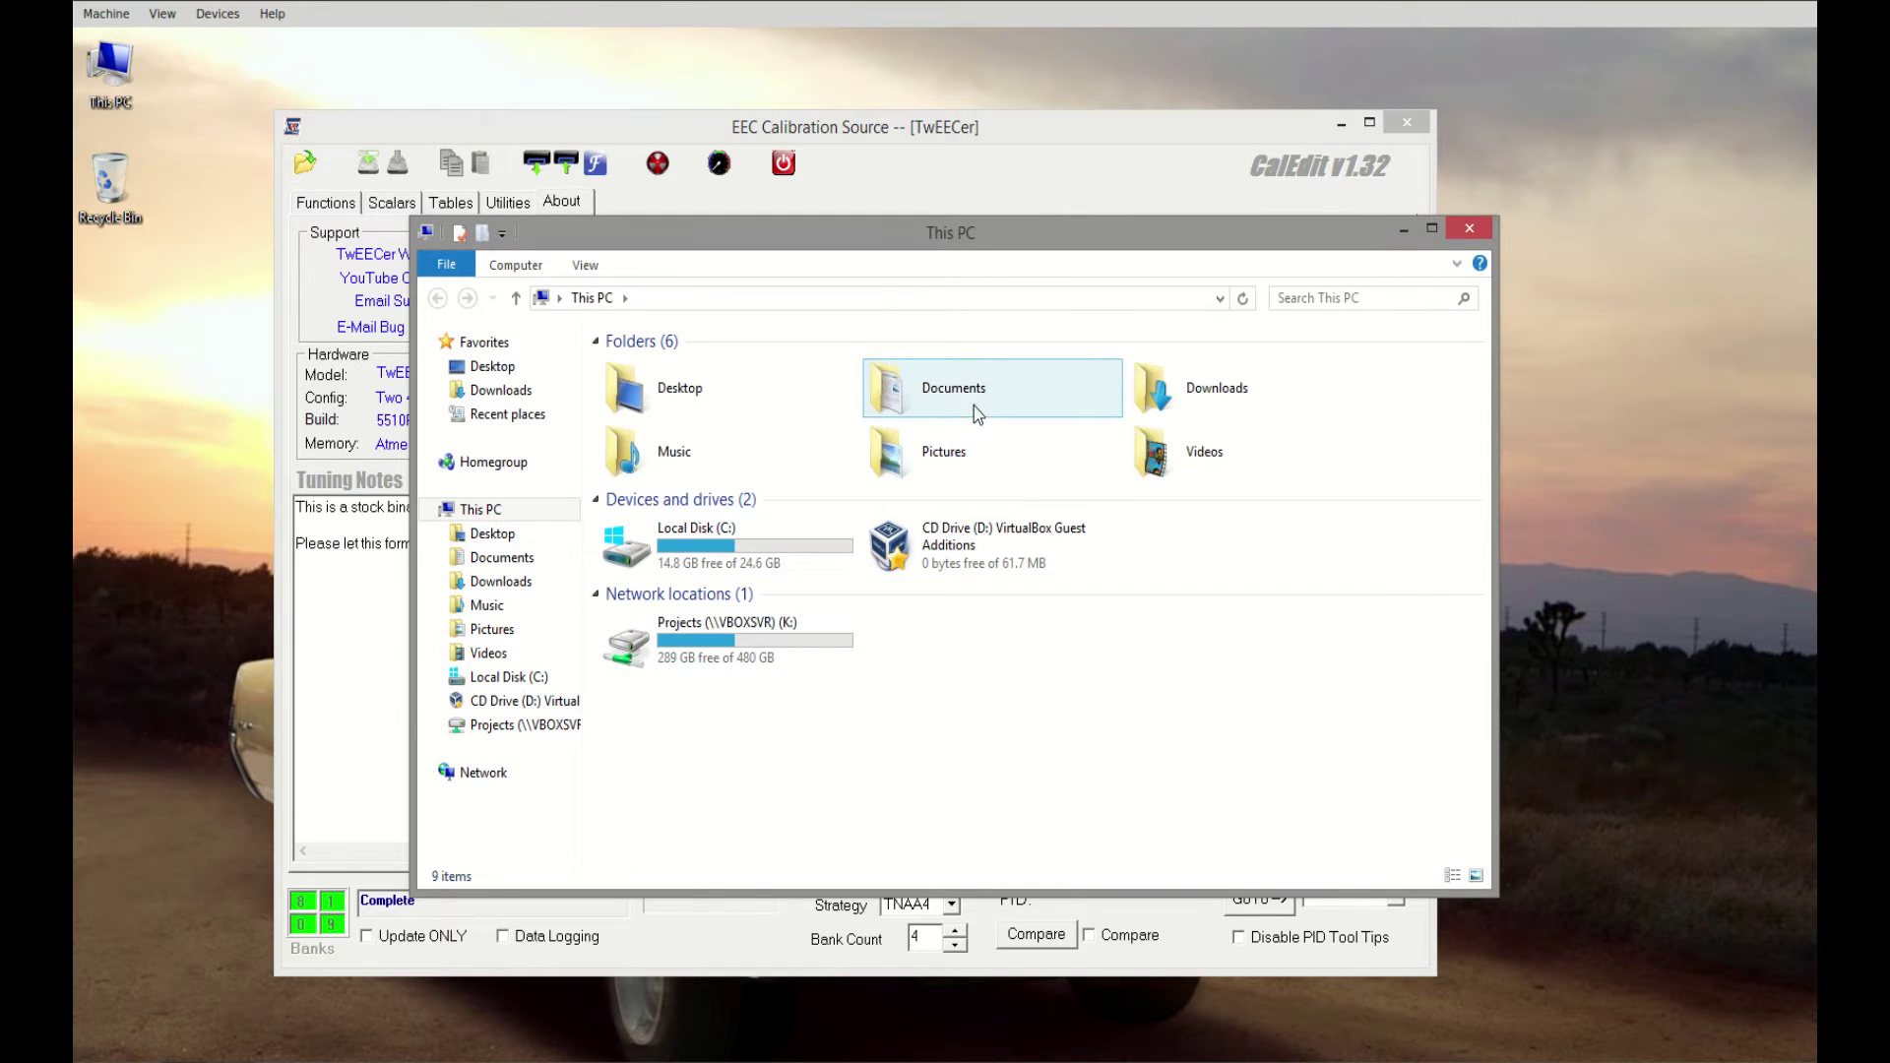
{"action": "left_click", "coordinate": [497, 678]}
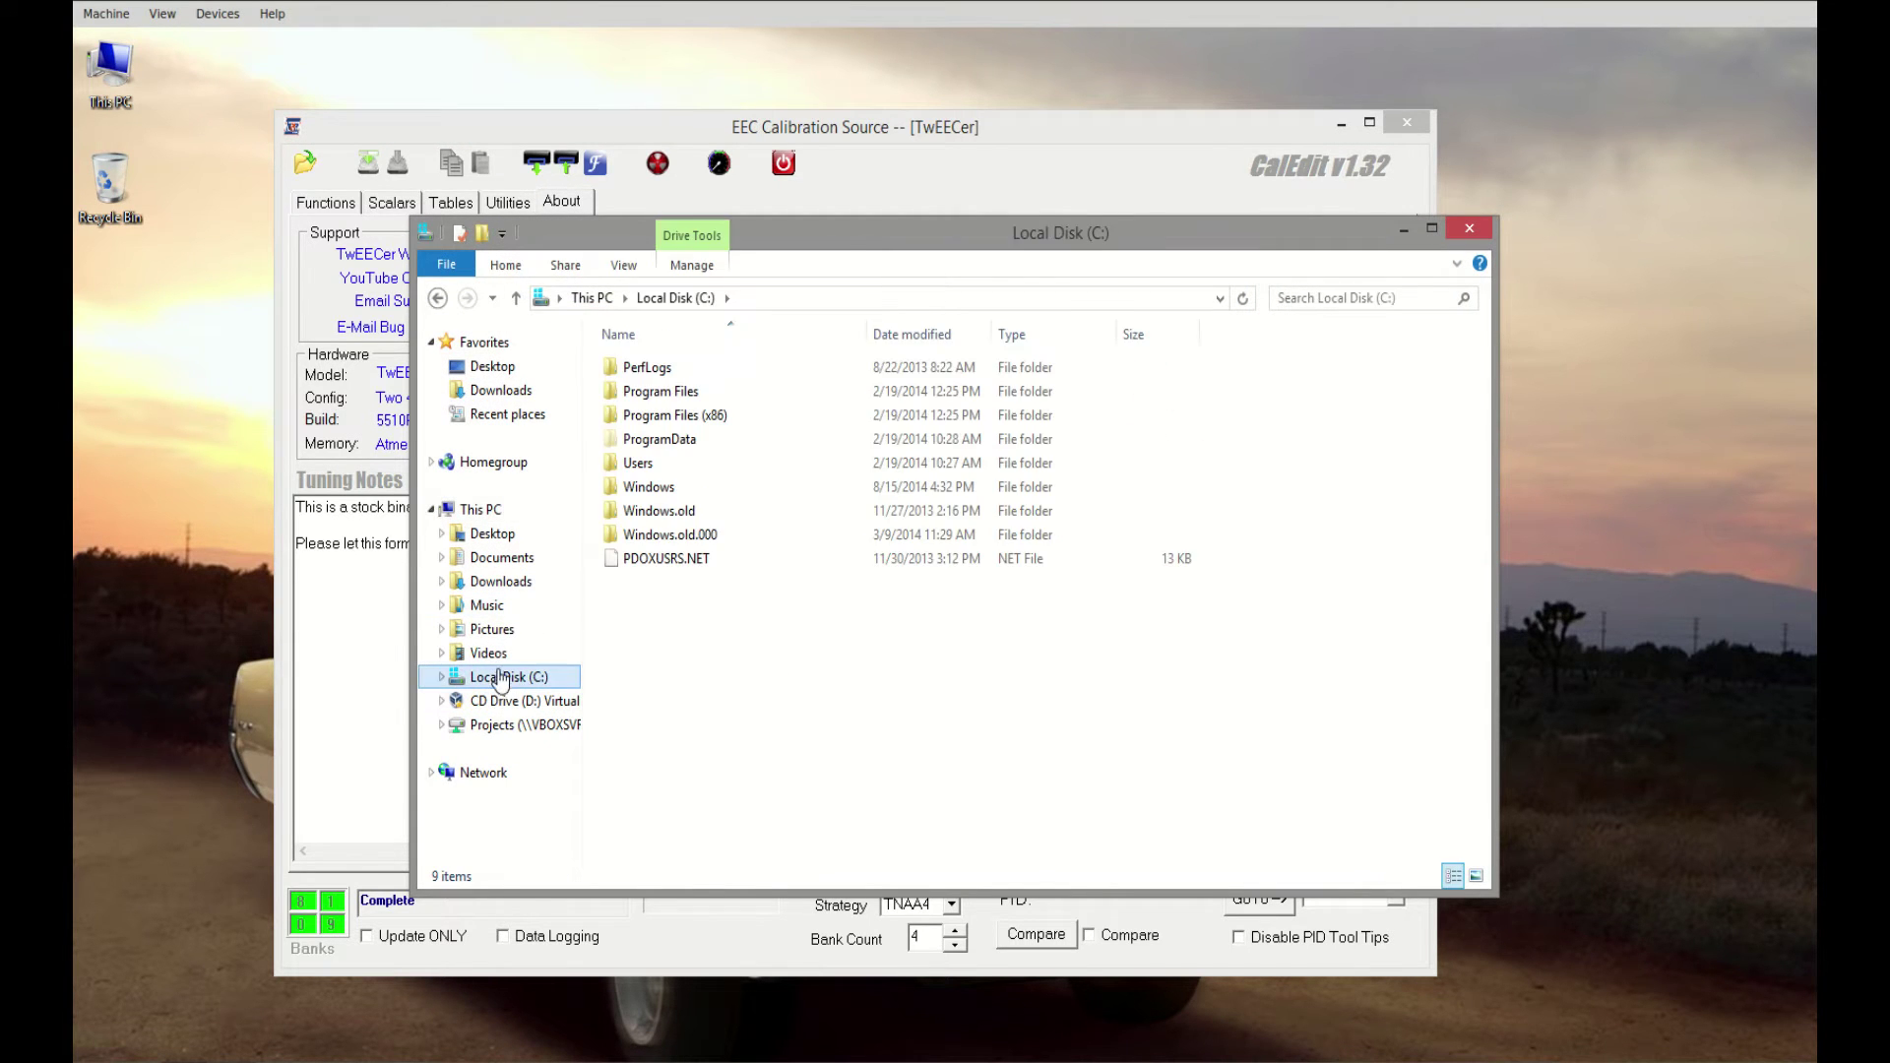
{"action": "double_click", "coordinate": [711, 422]}
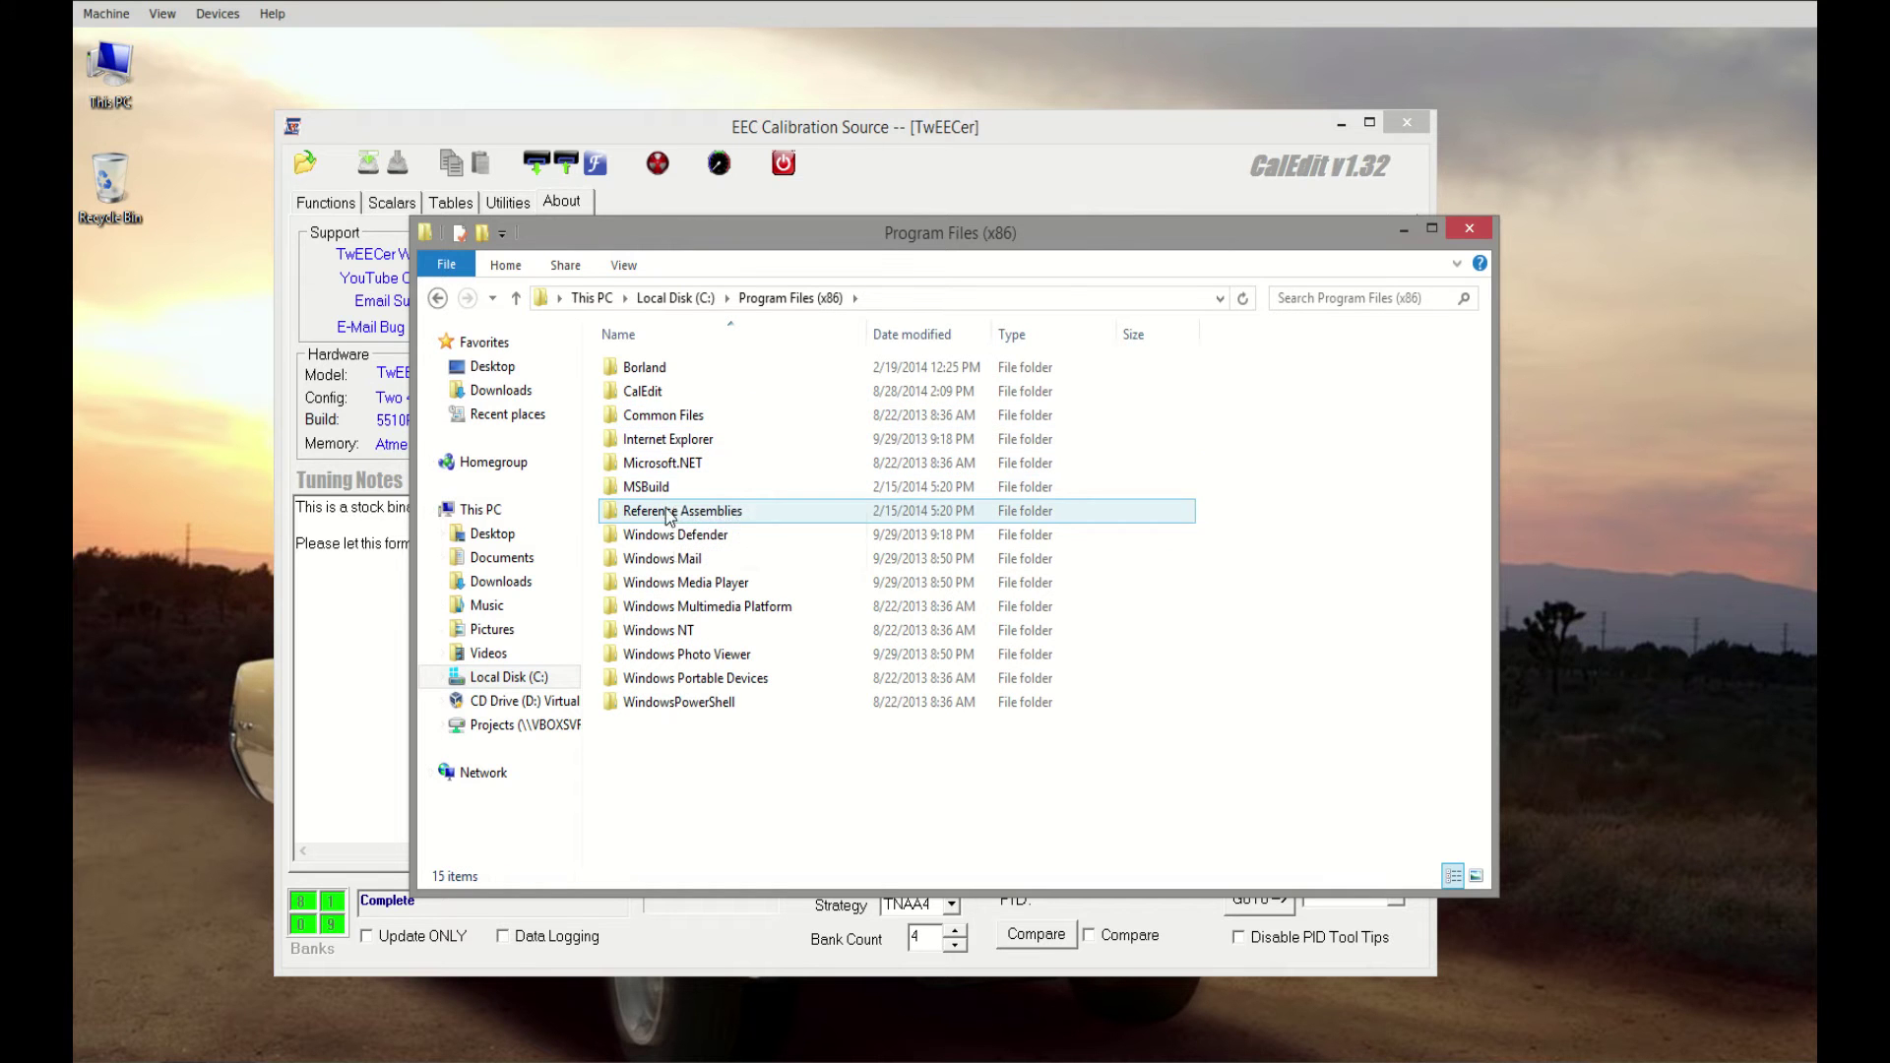
{"action": "double_click", "coordinate": [644, 391]}
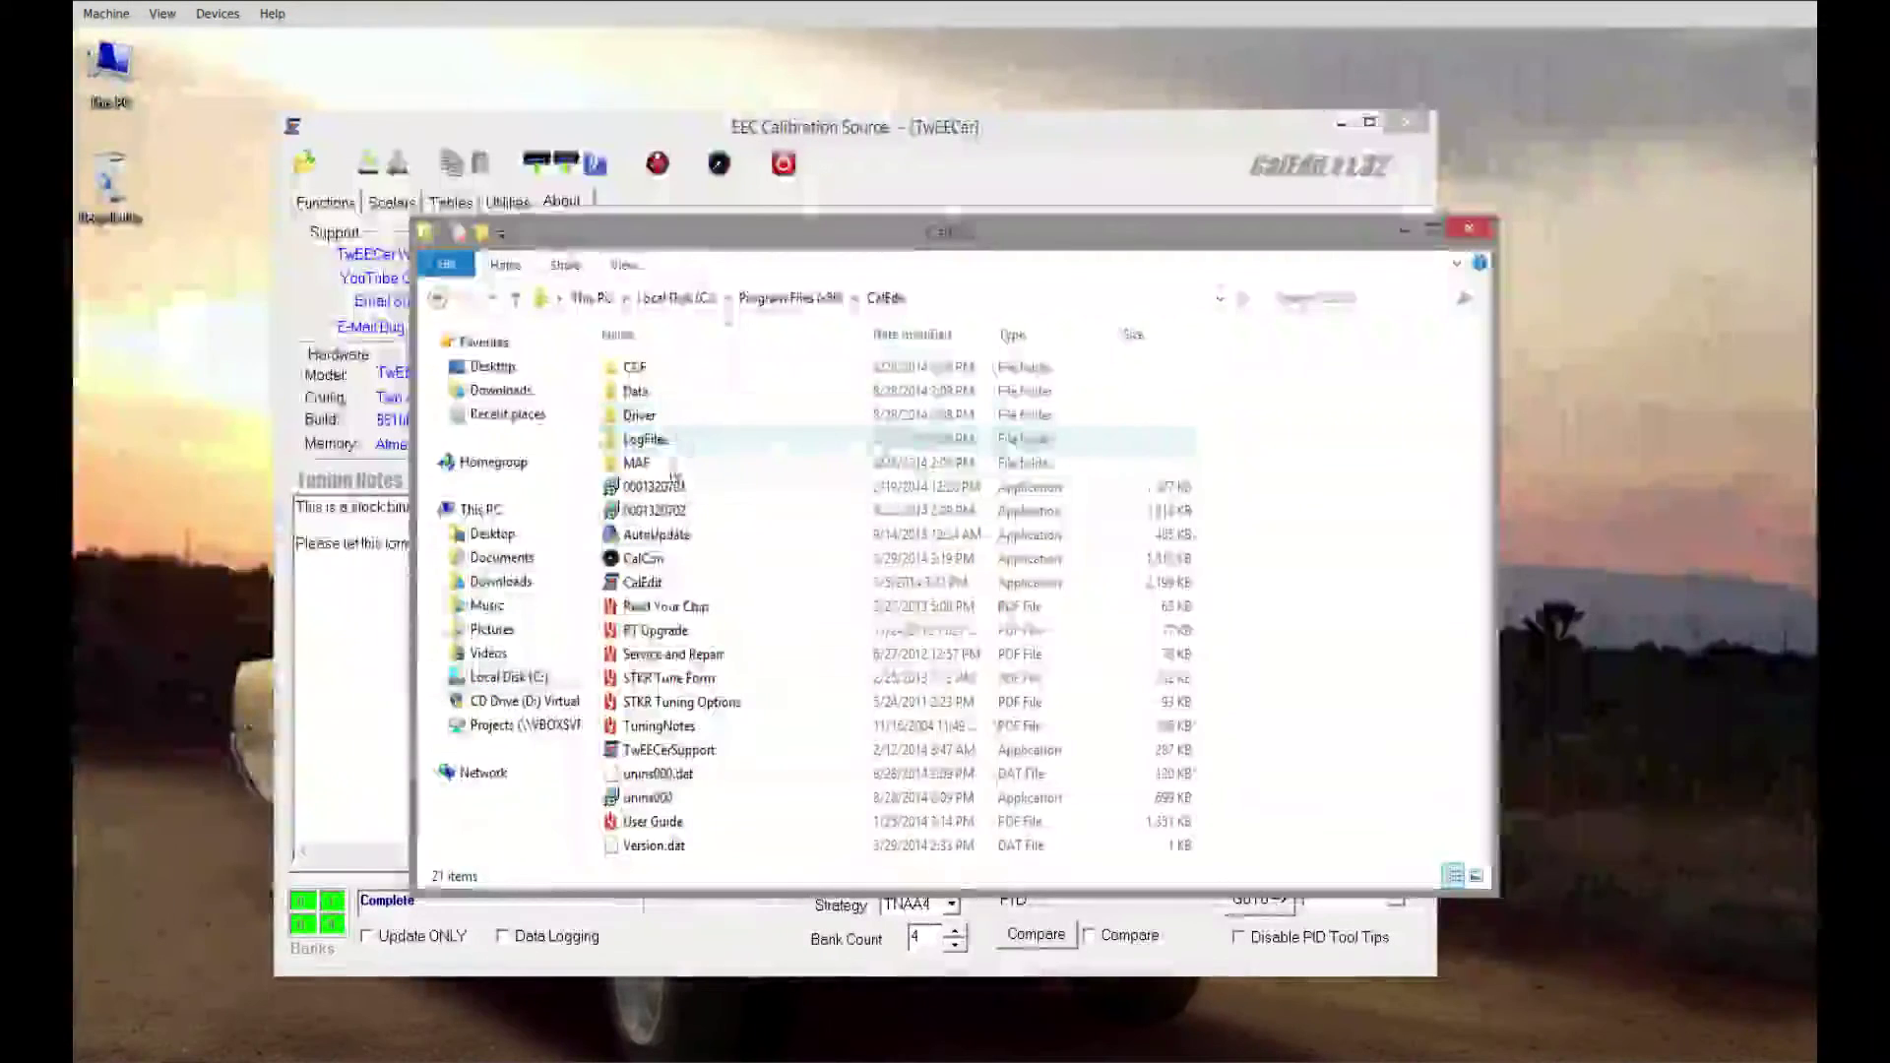
{"action": "double_click", "coordinate": [701, 825]}
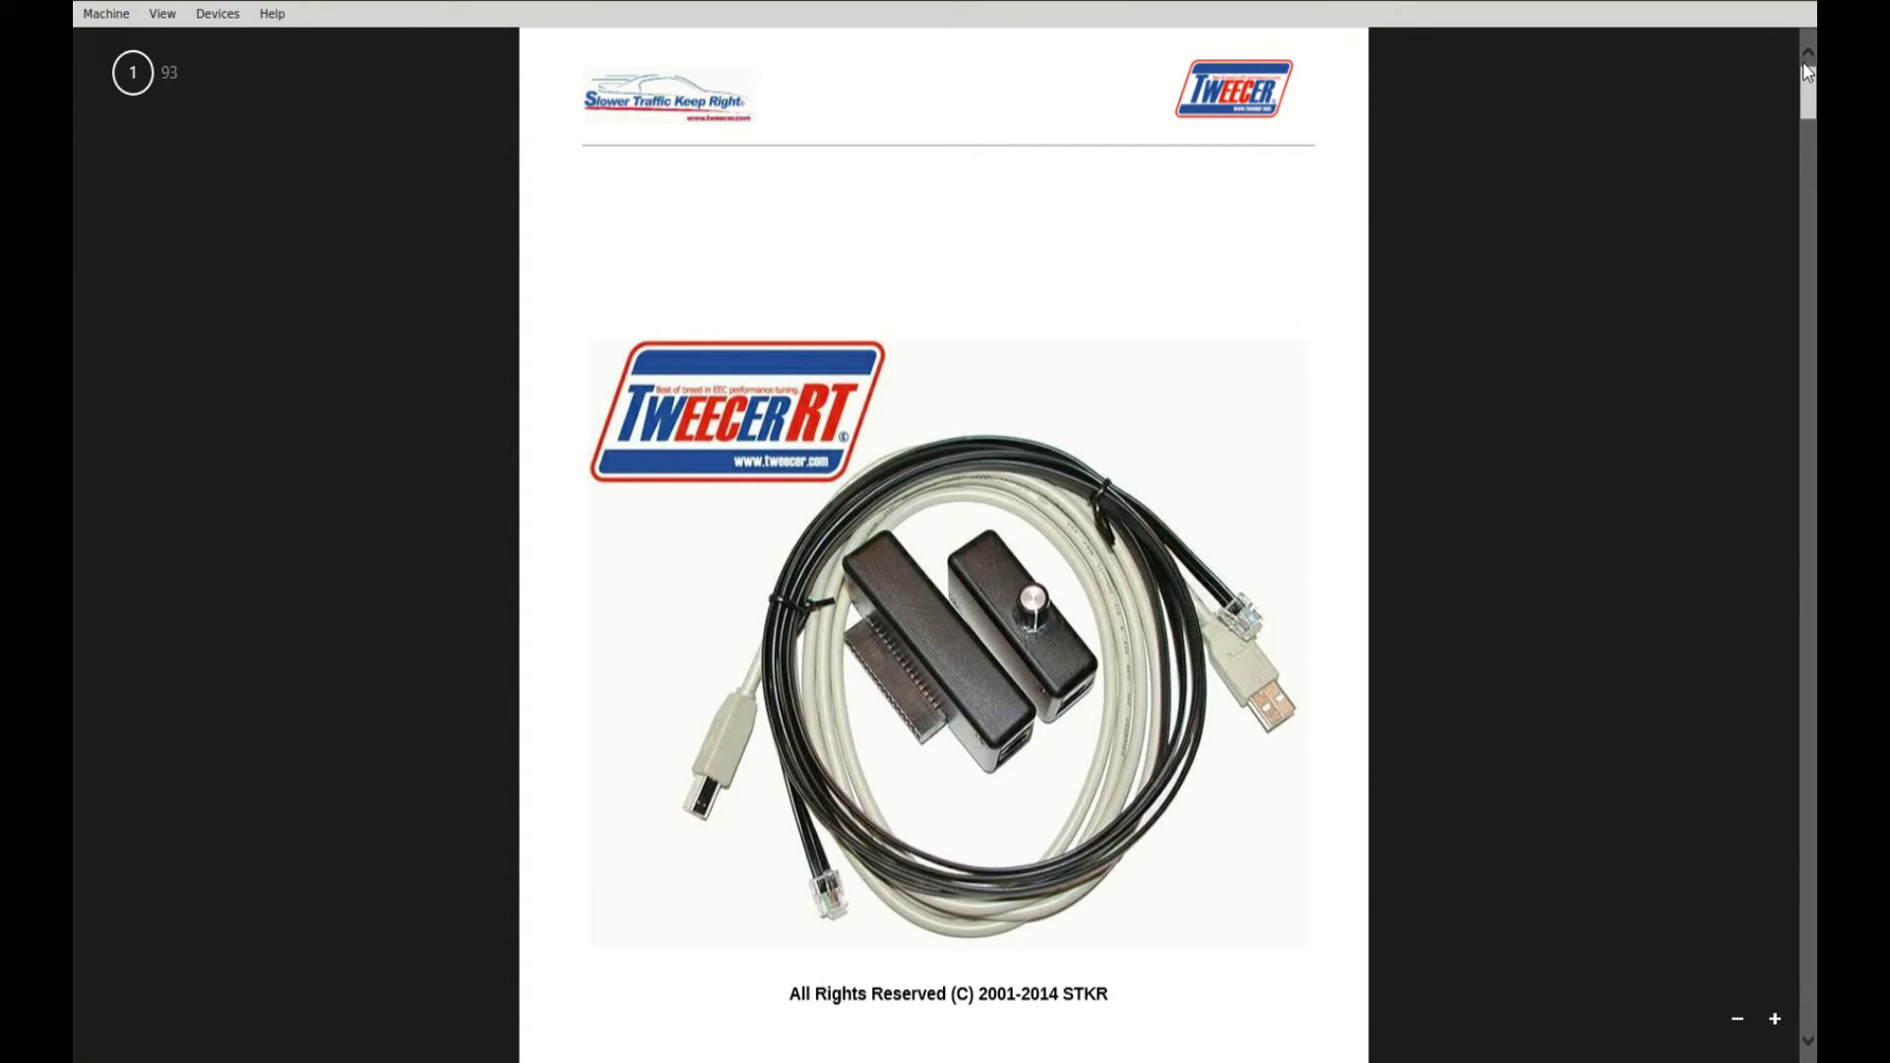
Scroll the User Guide to page 20, return to the desktop, and close the CalEdit folder window.
{"action": "left_click_drag", "start_coordinate": [1808, 72], "coordinate": [1807, 256]}
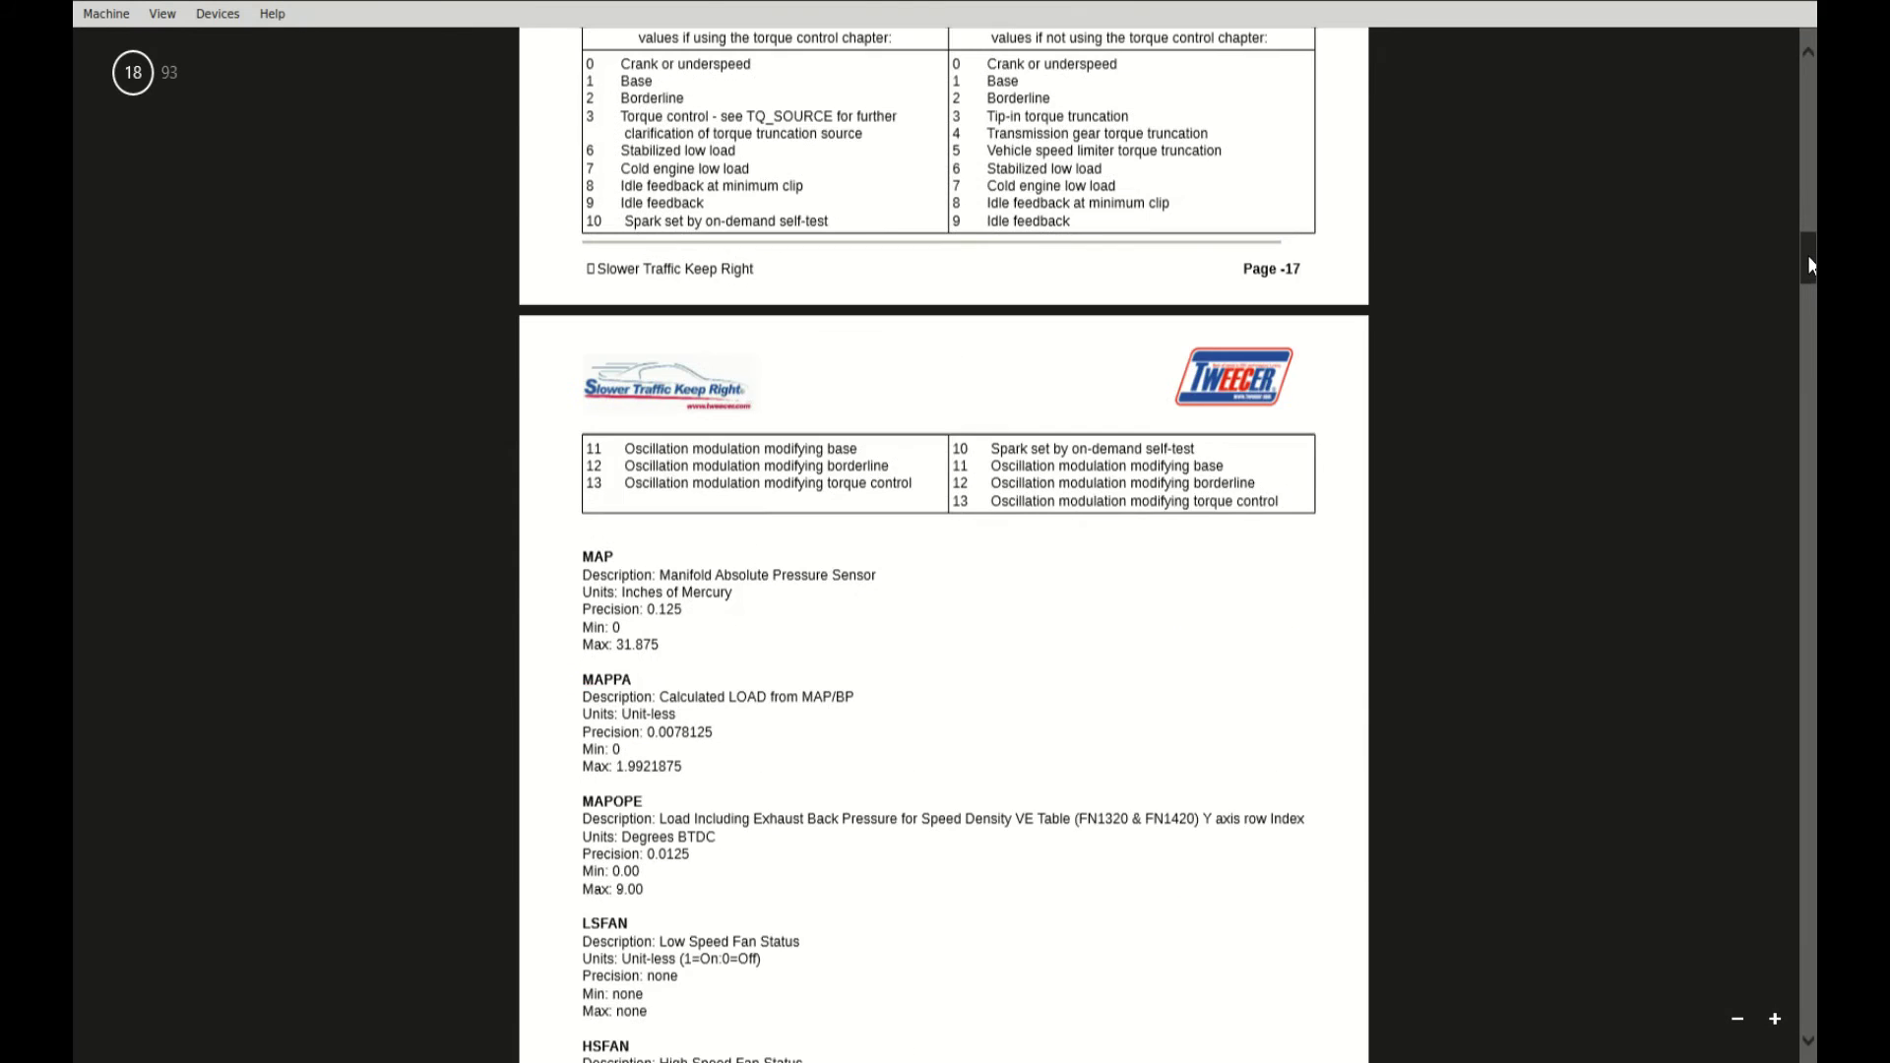
{"action": "left_click_drag", "start_coordinate": [1809, 272], "coordinate": [1809, 286]}
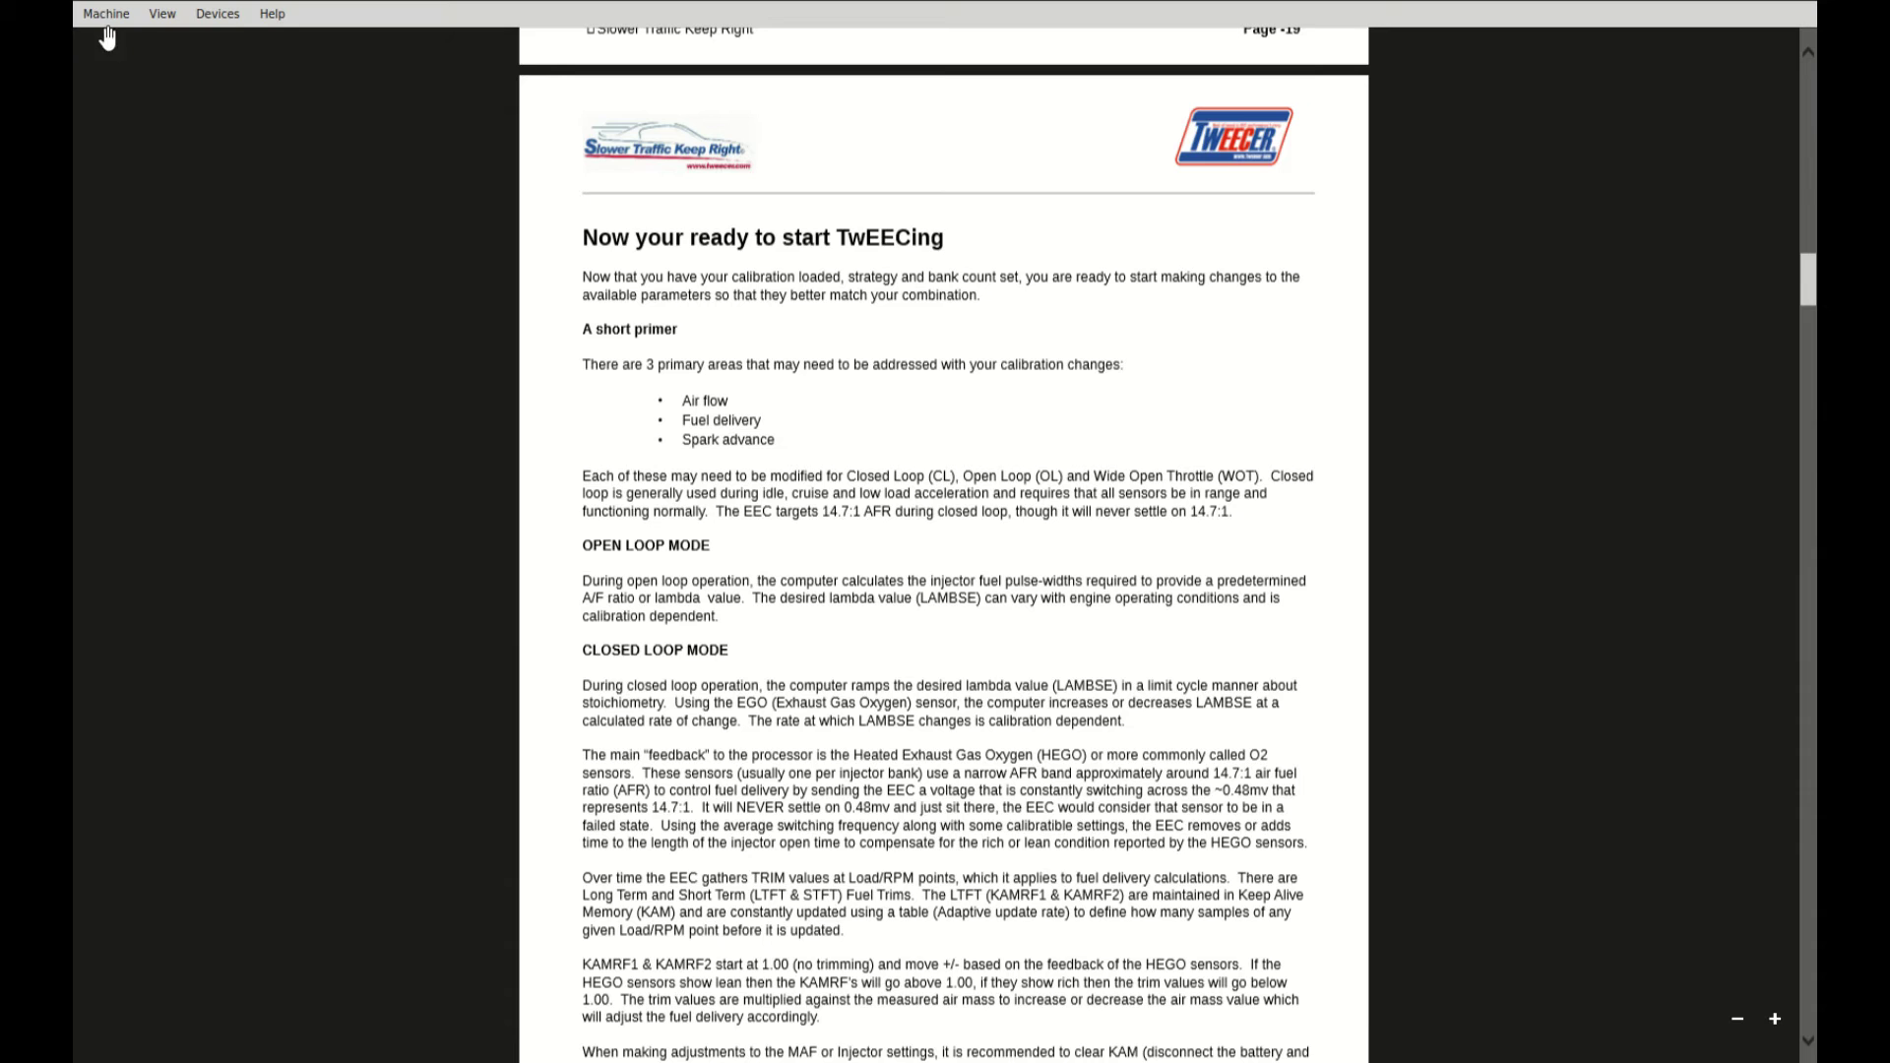
{"action": "left_click", "coordinate": [87, 1050]}
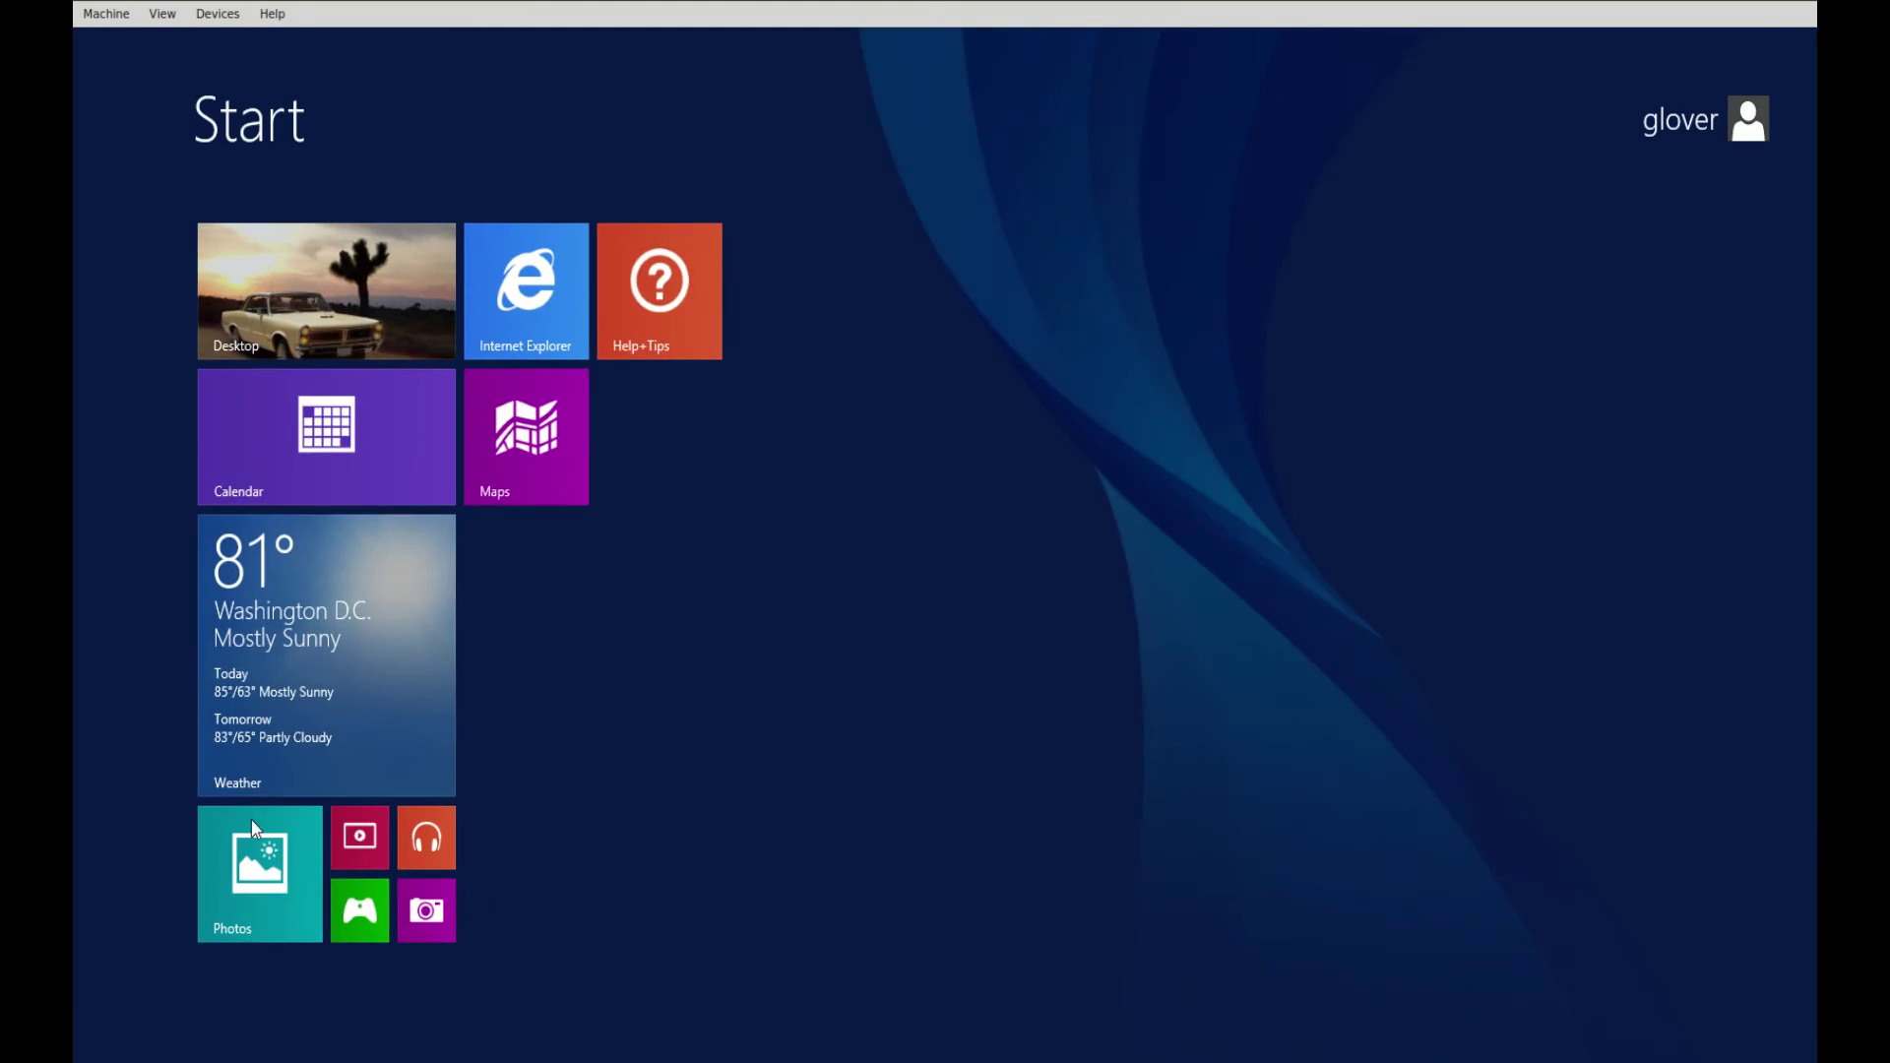
{"action": "left_click", "coordinate": [414, 321]}
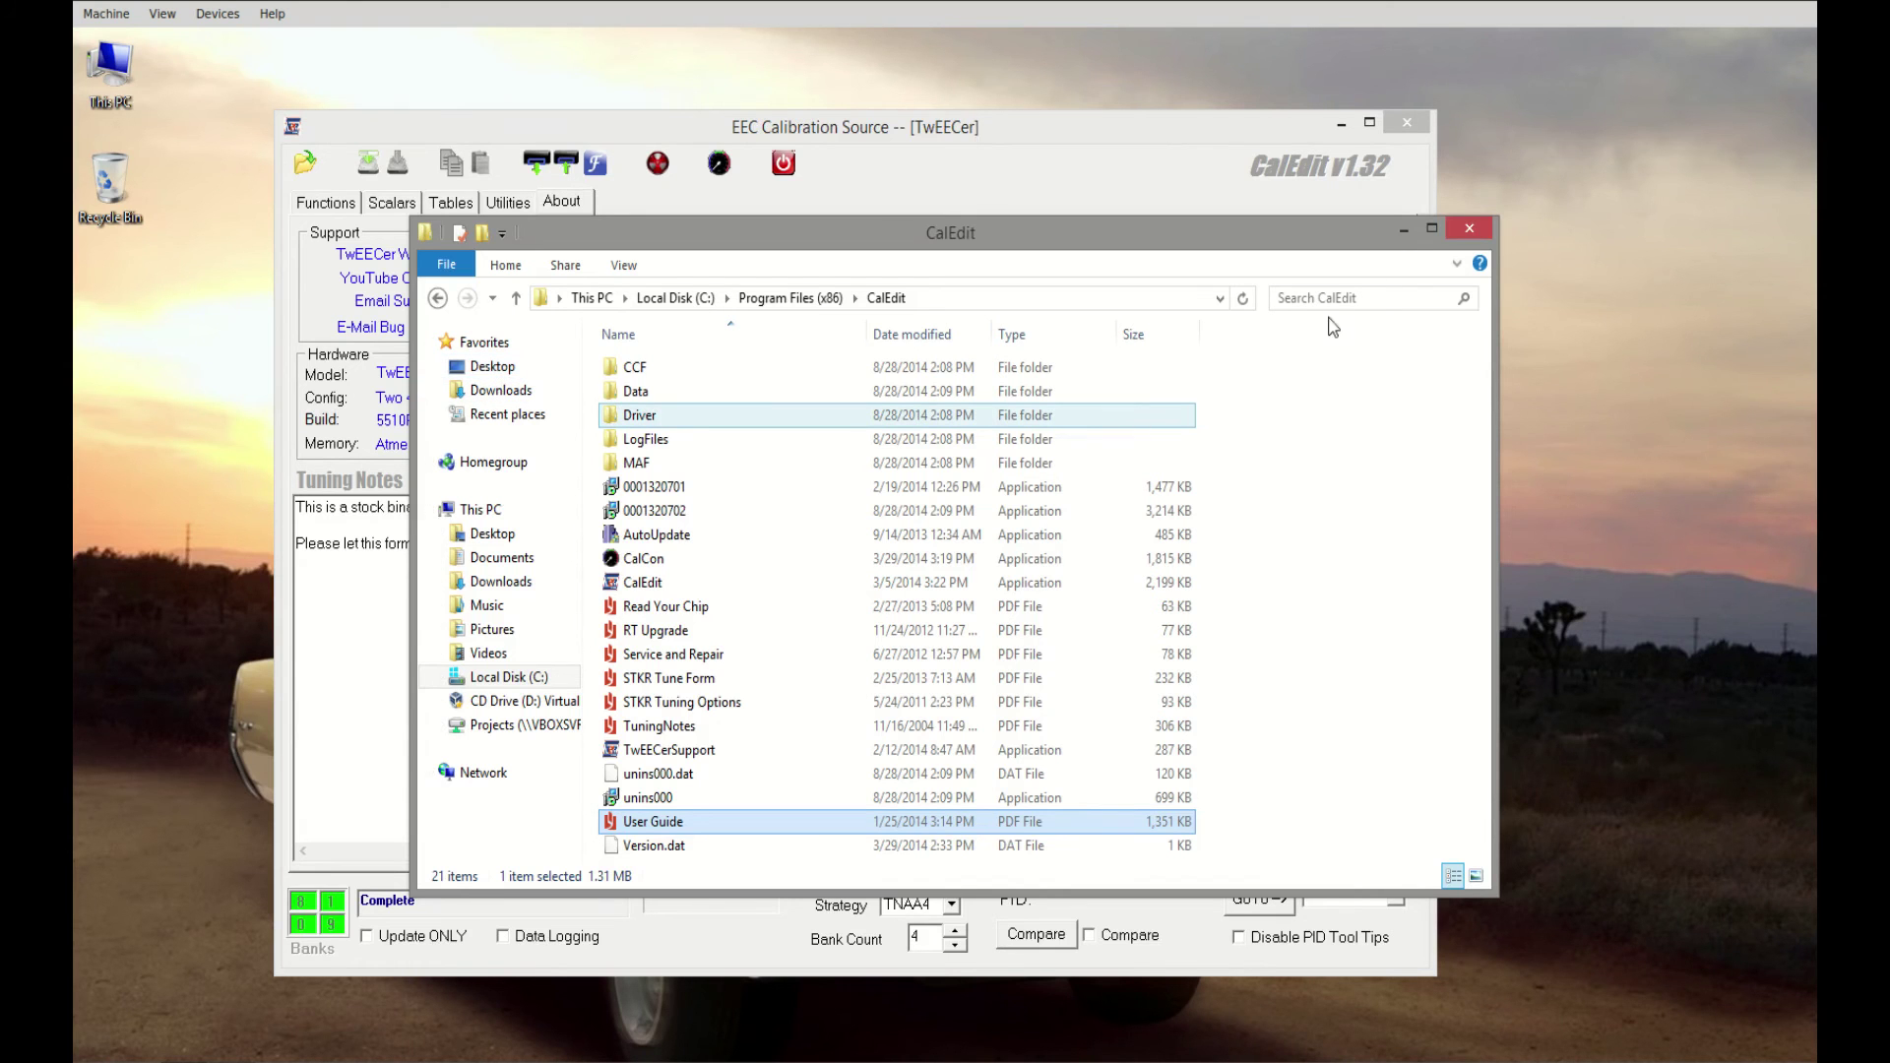
{"action": "left_click", "coordinate": [1467, 229]}
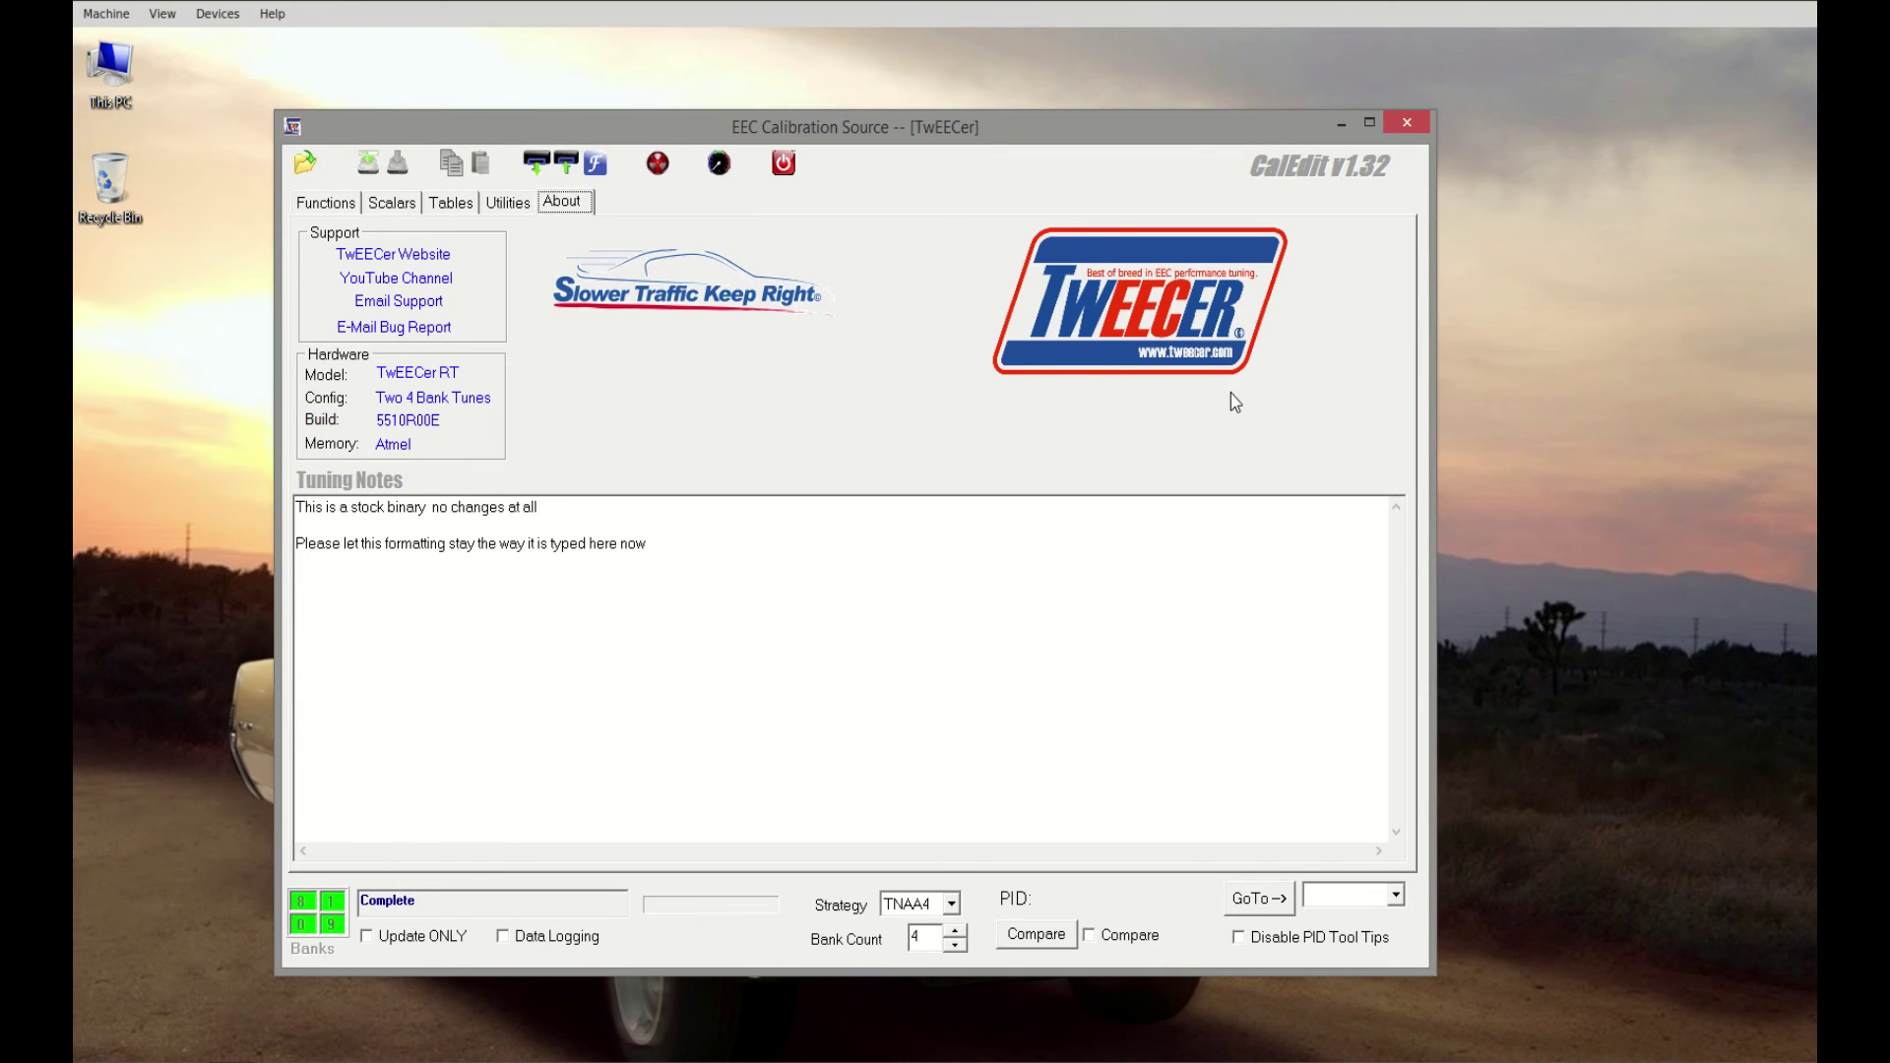